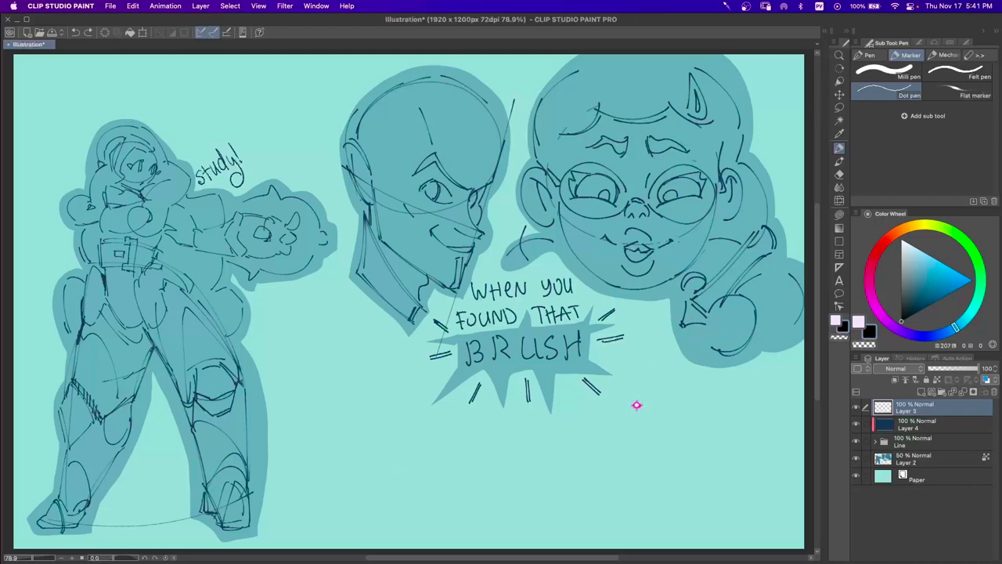
Detach the Sub Tool palette, make it taller, and place it over the canvas edge beside the tool bar.
click(316, 6)
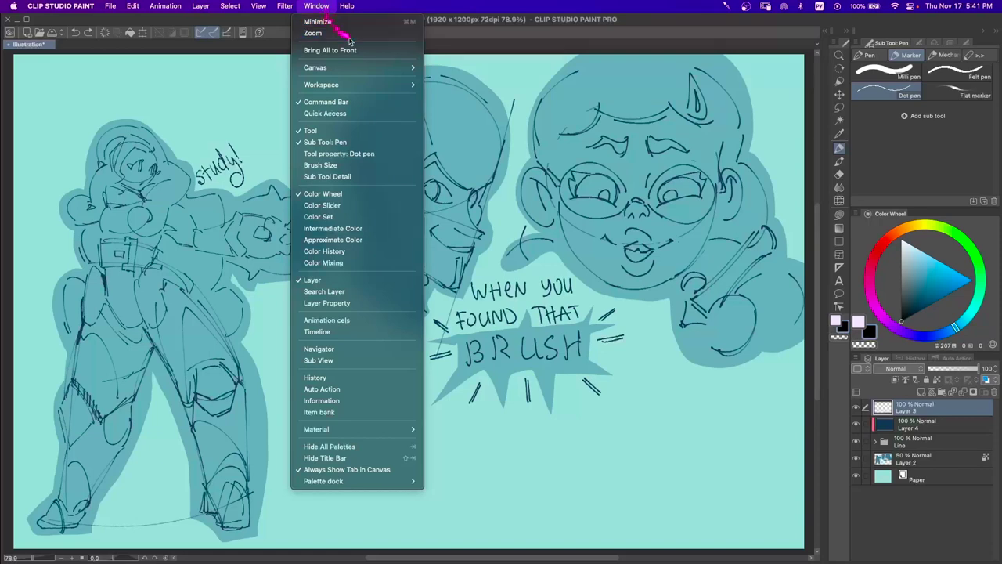
click(368, 144)
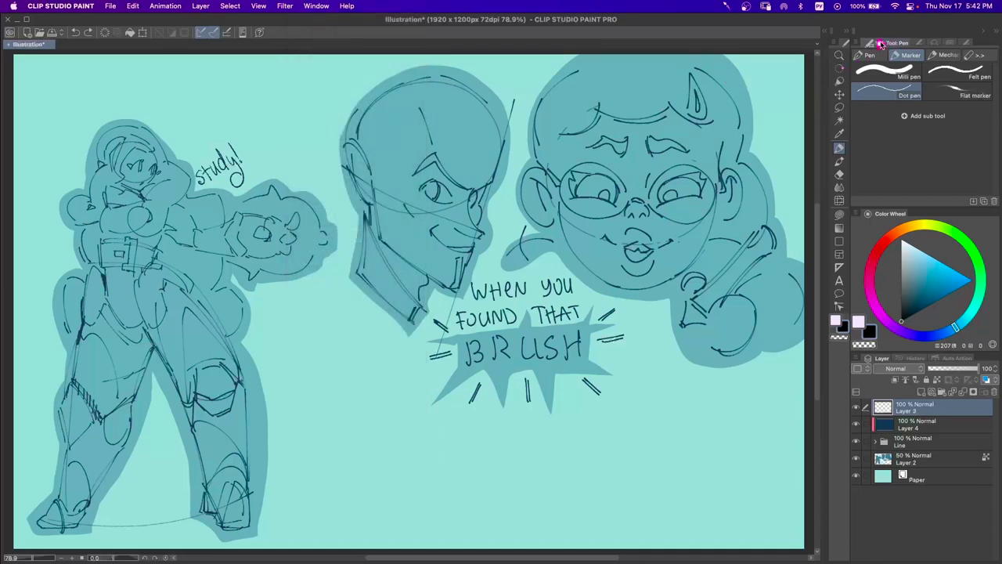
drag(864, 48, 153, 87)
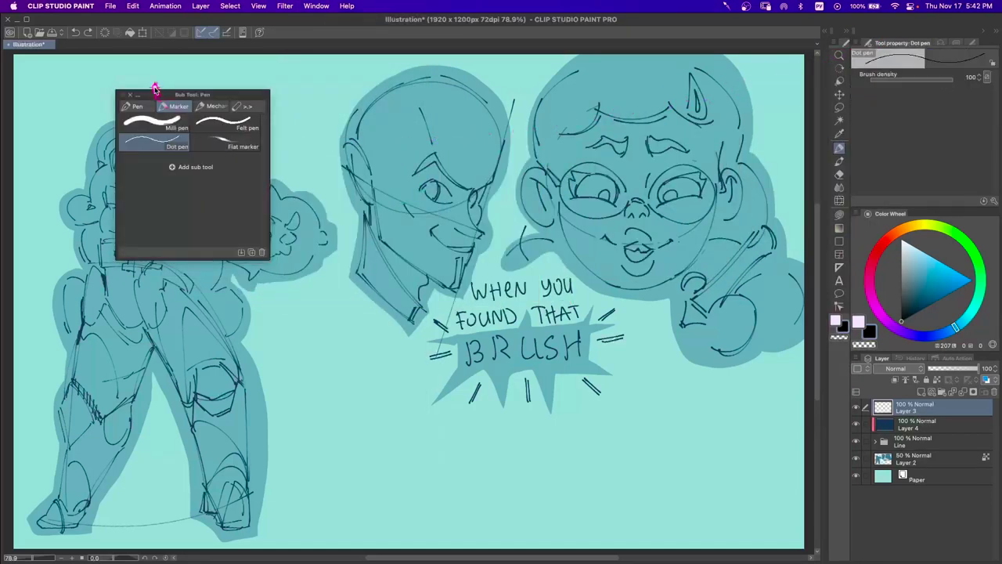
drag(219, 93, 132, 70)
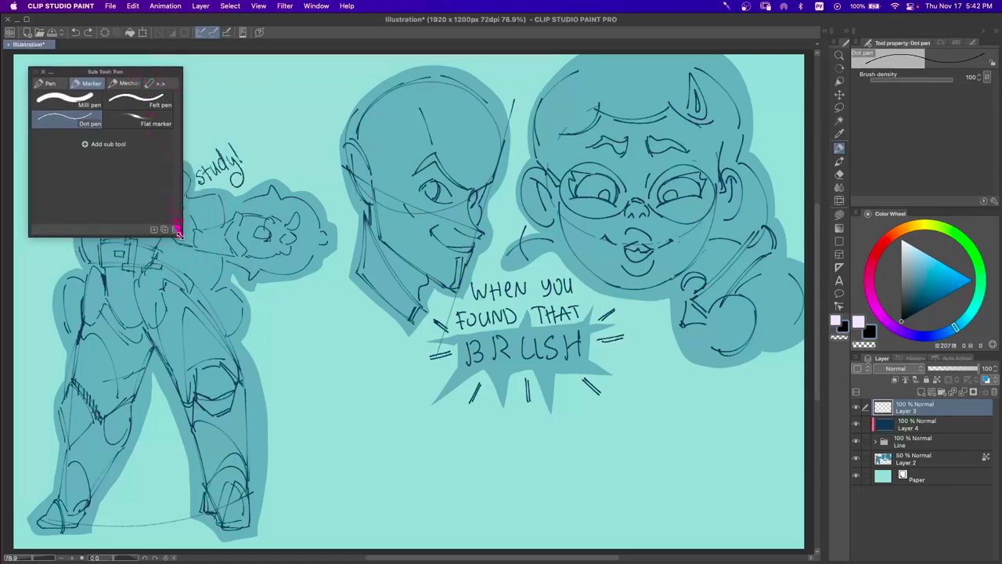
drag(182, 240, 181, 332)
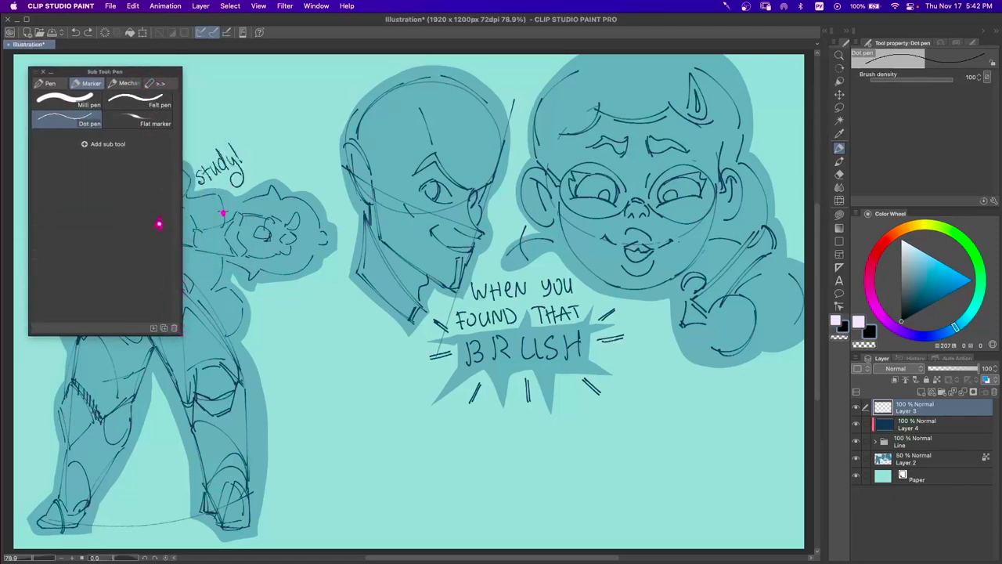
drag(149, 72, 774, 73)
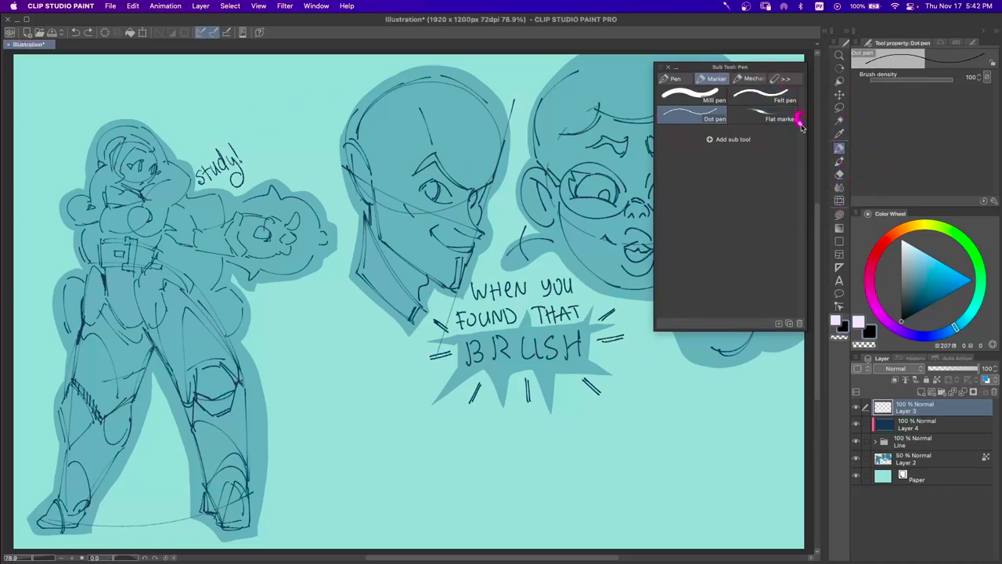
Check the Brush tool's sub tools, return to the Pen tool, and float the Tool Property palette below the Sub Tool palette.
click(841, 161)
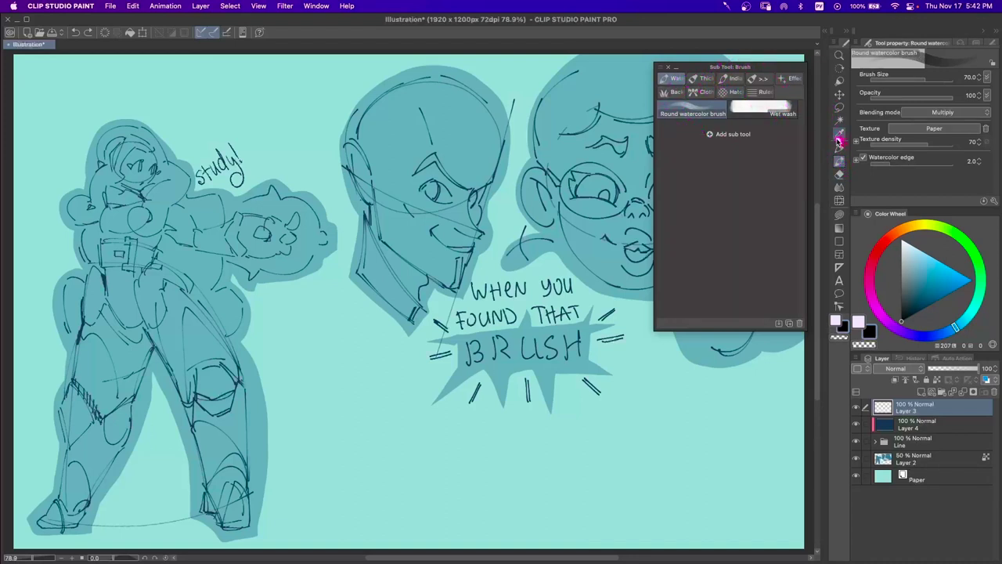
click(841, 147)
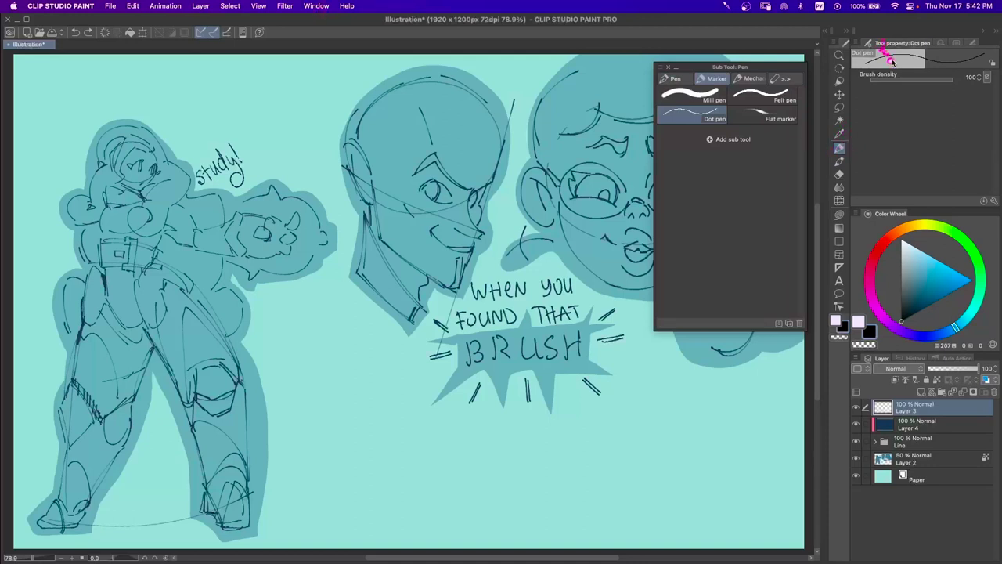
drag(900, 44, 706, 354)
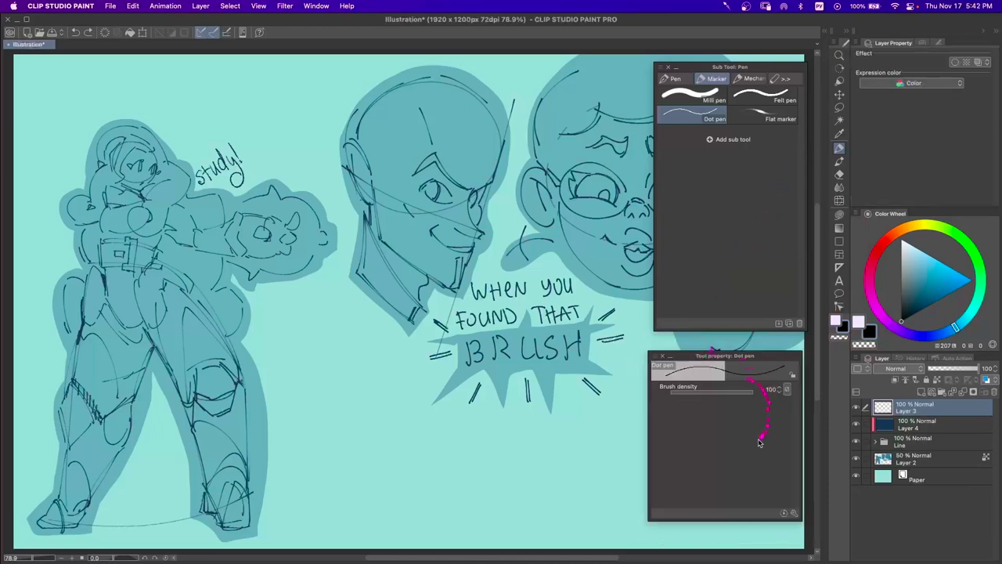
click(317, 7)
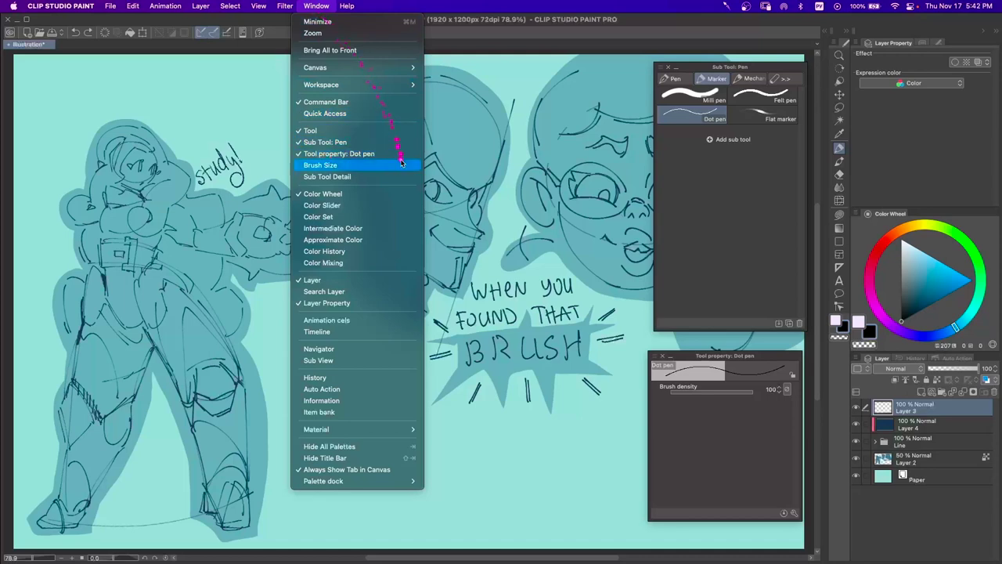
click(632, 24)
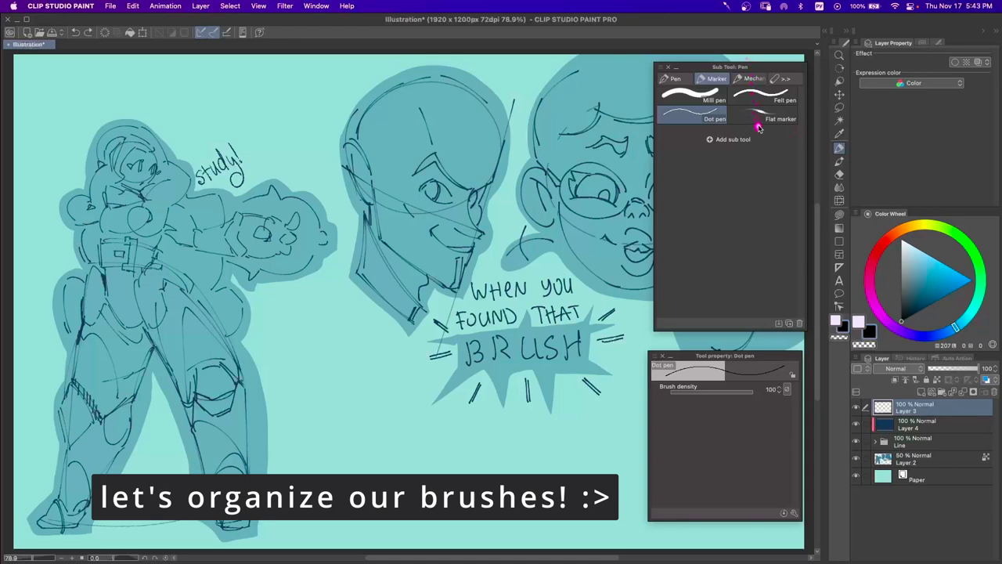
Paint a wide bright blue test swatch with the Flat marker below the BRUSH lettering and clear it.
click(762, 118)
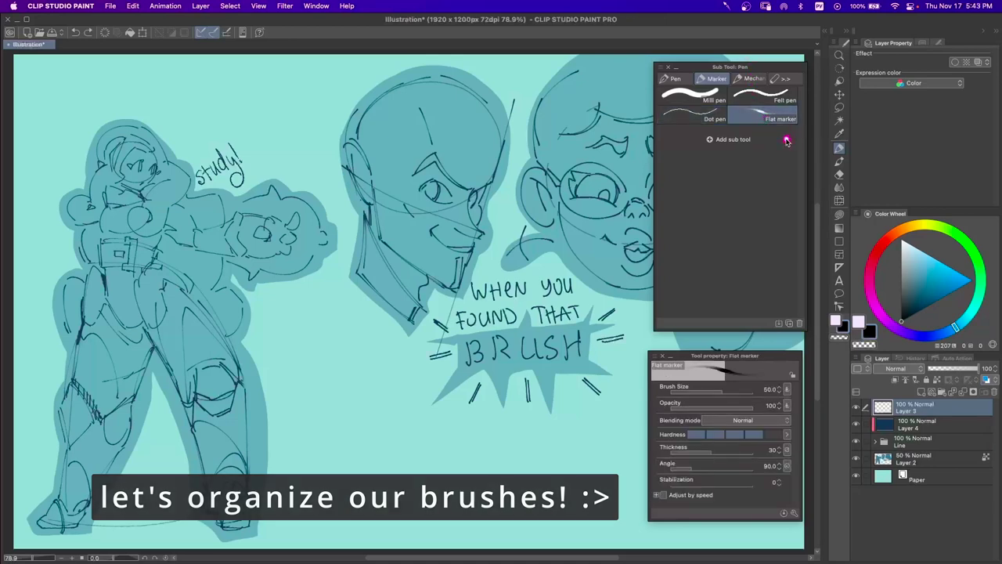
click(968, 280)
mouse_move(425, 447)
mouse_down()
mouse_move(405, 415)
mouse_move(441, 426)
mouse_move(464, 473)
mouse_move(517, 435)
mouse_move(521, 466)
mouse_move(540, 474)
mouse_move(580, 437)
mouse_move(622, 464)
mouse_up()
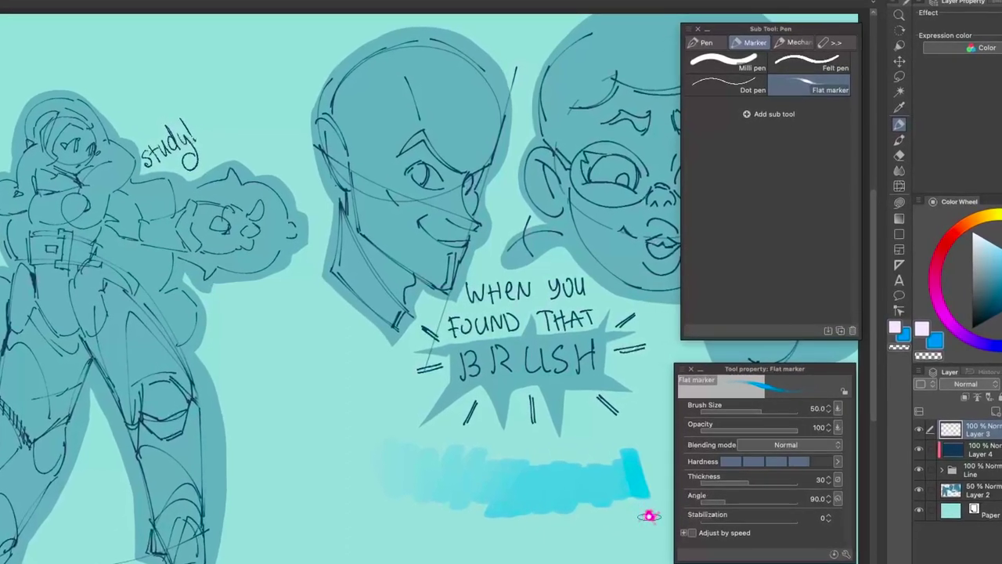
key(Delete)
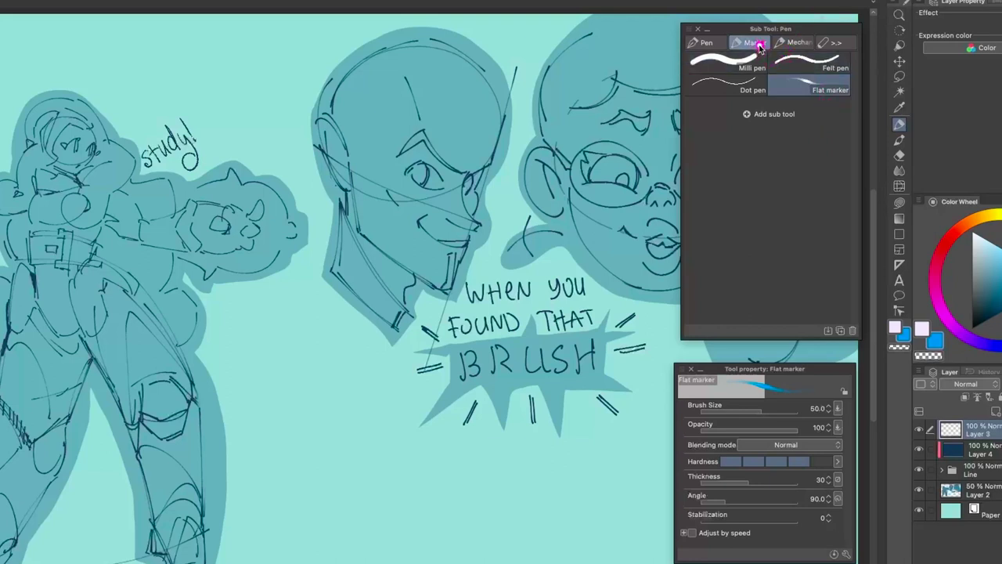
Move the Flat marker out of the Marker group into a new sub tool group of its own.
click(824, 91)
click(827, 92)
click(818, 88)
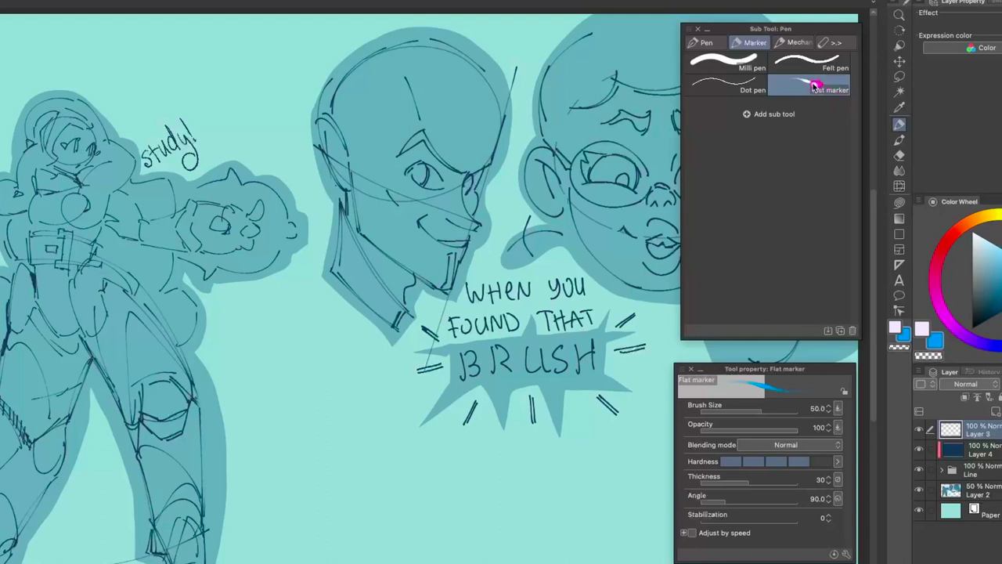
drag(819, 90, 860, 44)
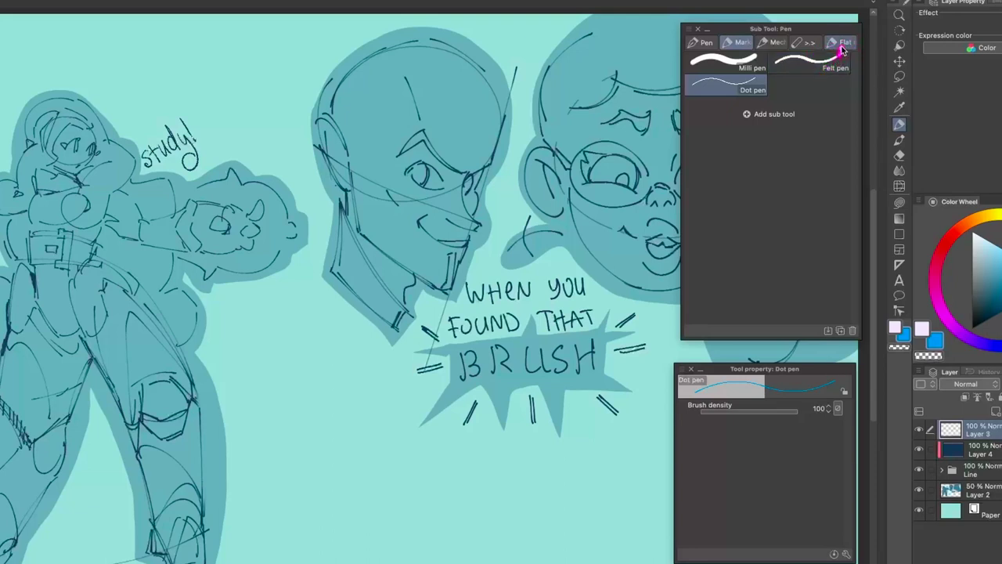
Rename the Flat marker's new sub tool group to "THE ABYSS".
click(840, 42)
click(841, 42)
right_click(840, 42)
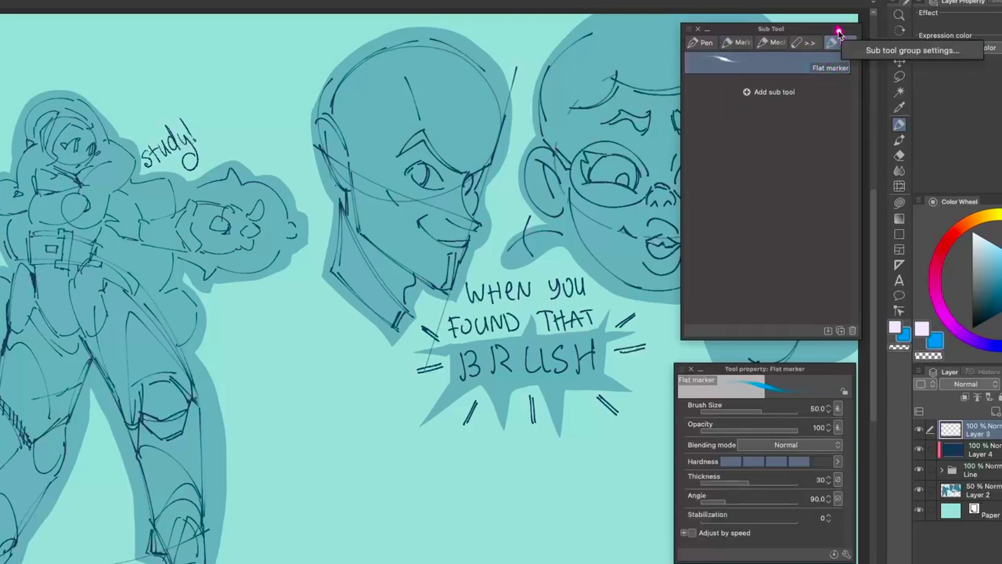
click(908, 50)
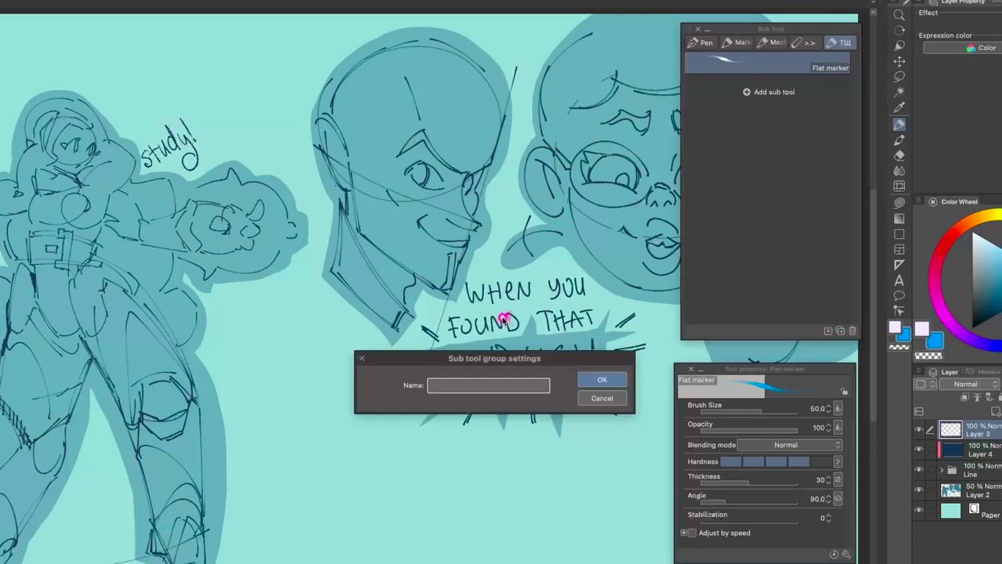
text(THE ABYSS)
key(Return)
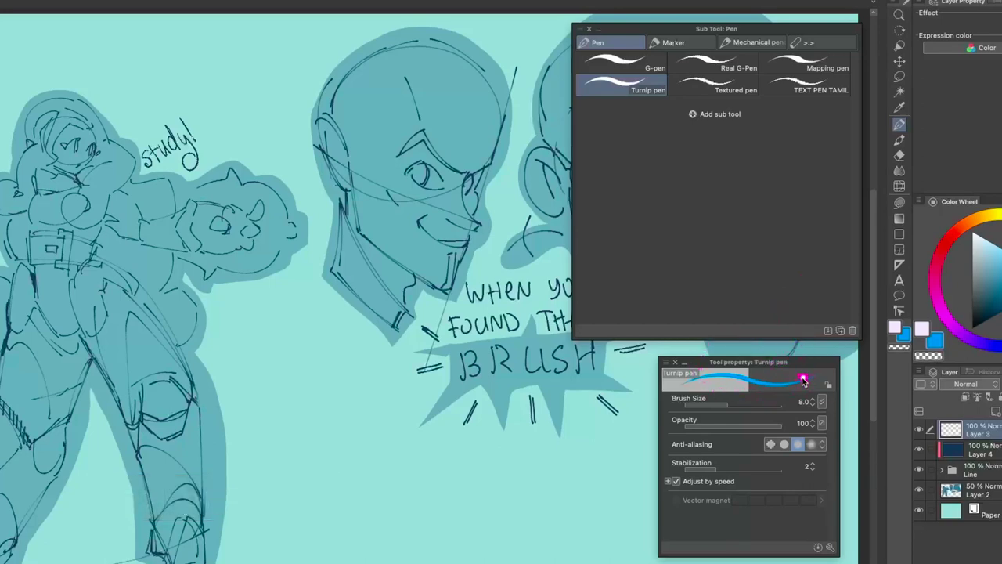
Open the Marker group and select the Milli pen.
click(683, 41)
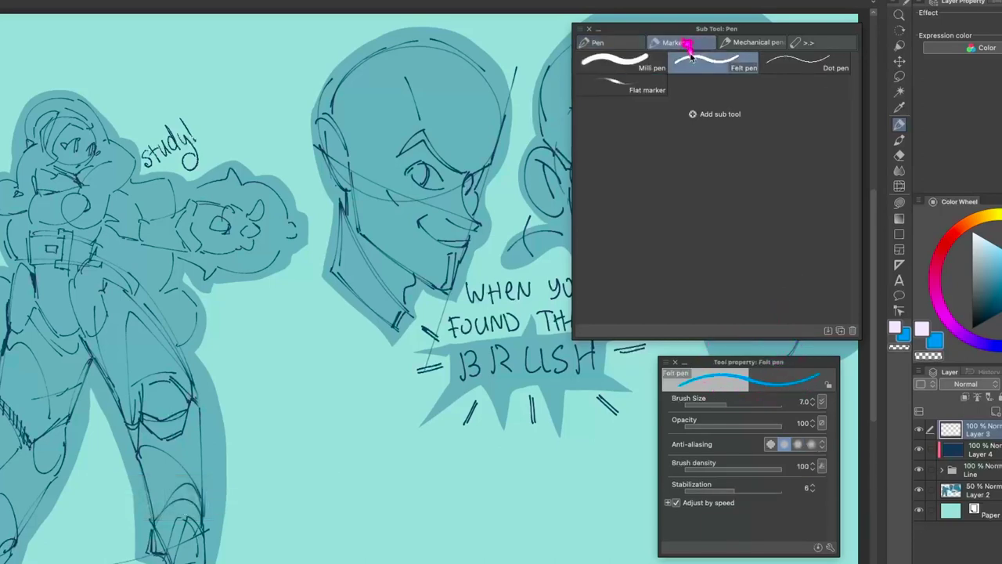
click(652, 68)
click(649, 81)
click(785, 64)
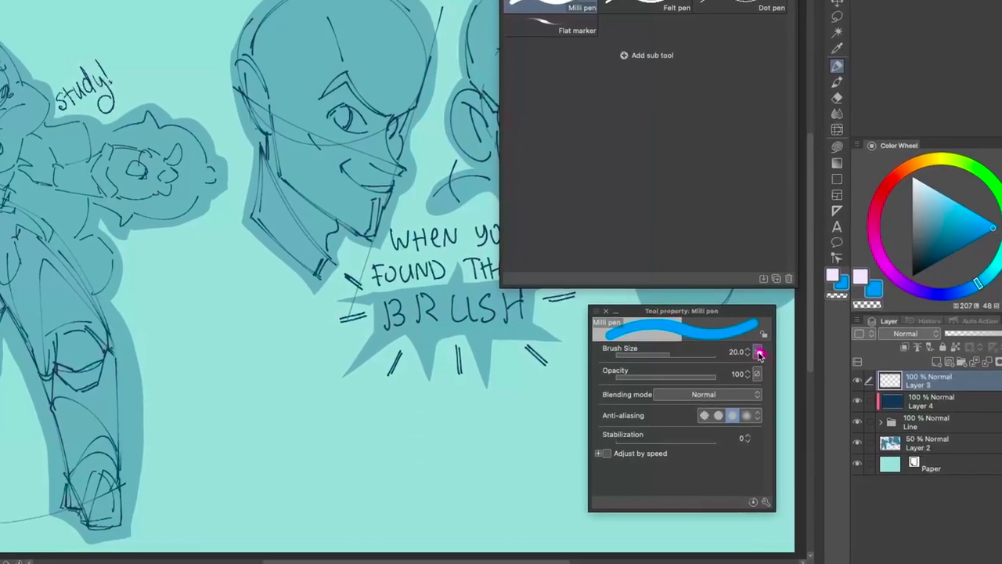
Toggle pen pressure off and on in the Milli pen's Brush Size Dynamics, make a test stroke, and undo it.
click(759, 354)
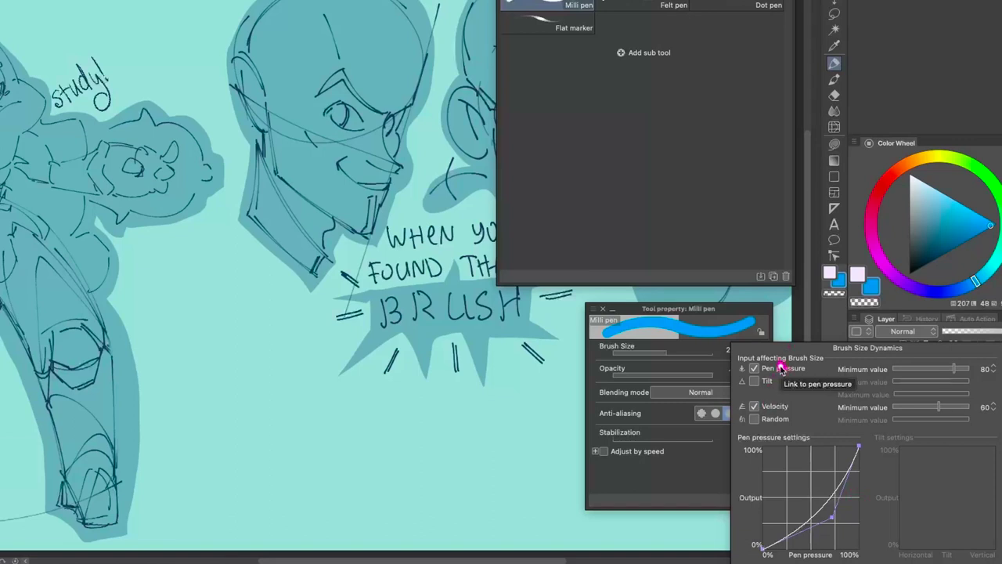
click(755, 368)
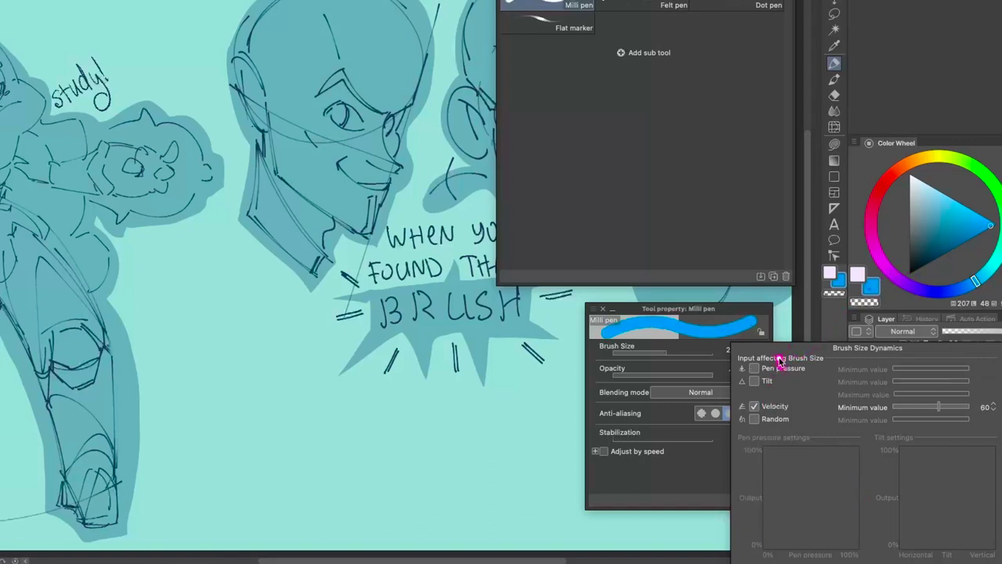
click(779, 366)
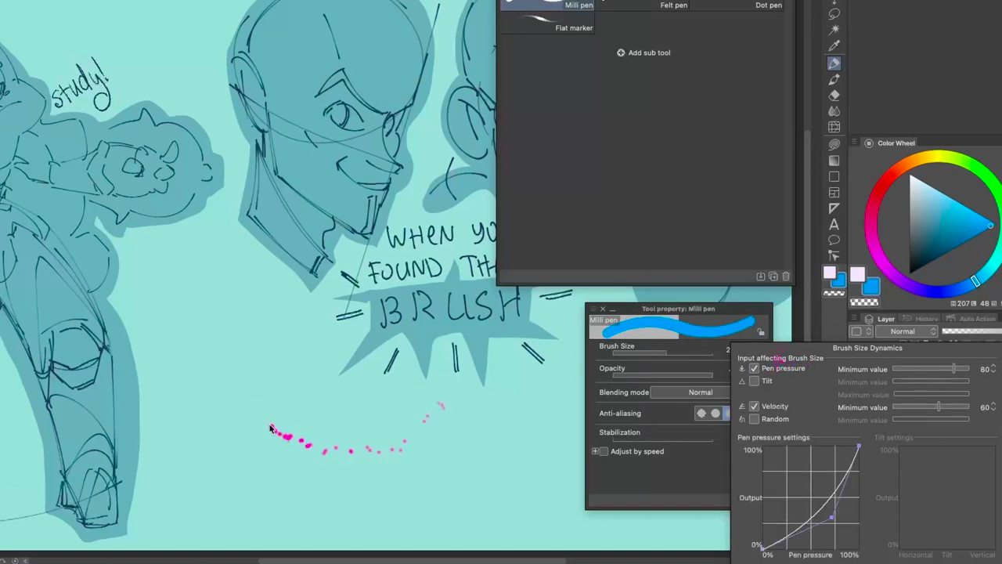
click(216, 329)
mouse_move(255, 389)
mouse_down()
mouse_move(356, 411)
mouse_move(470, 458)
mouse_move(470, 423)
mouse_up()
key(ctrl+z)
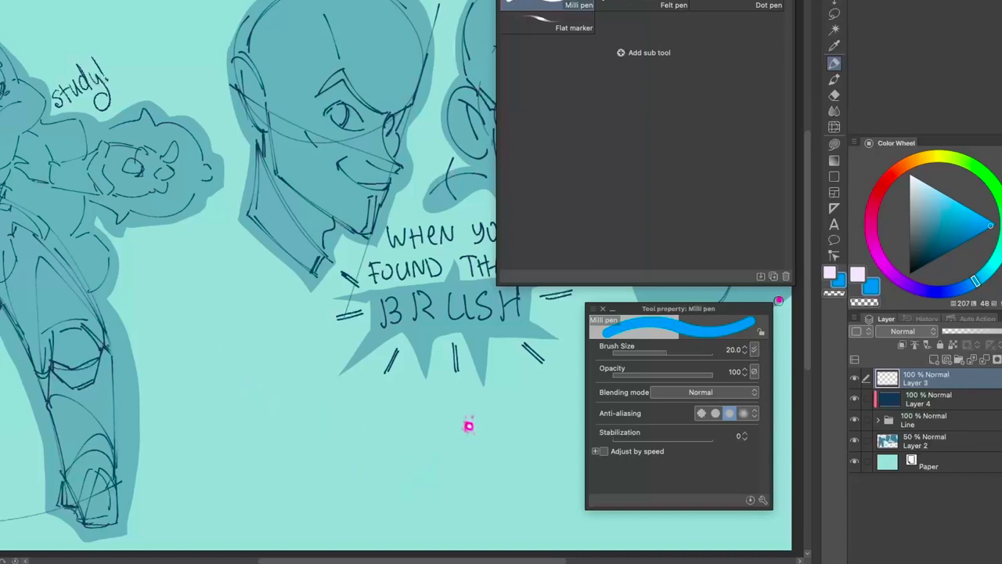
Make the Milli pen's brush size respond only to pen pressure, with minimum value 0, a straight pressure curve and no velocity input.
click(750, 350)
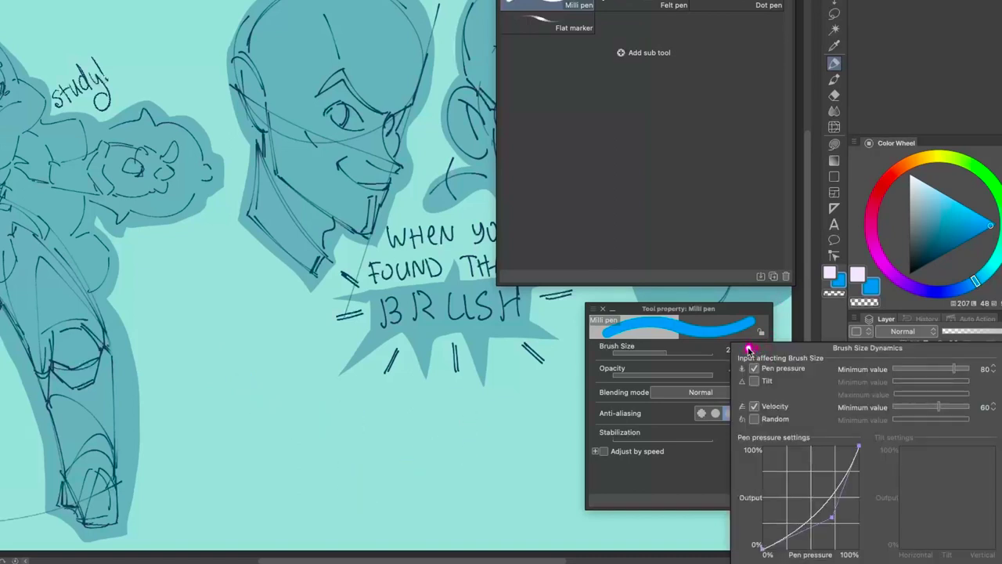
click(955, 373)
drag(954, 371, 866, 371)
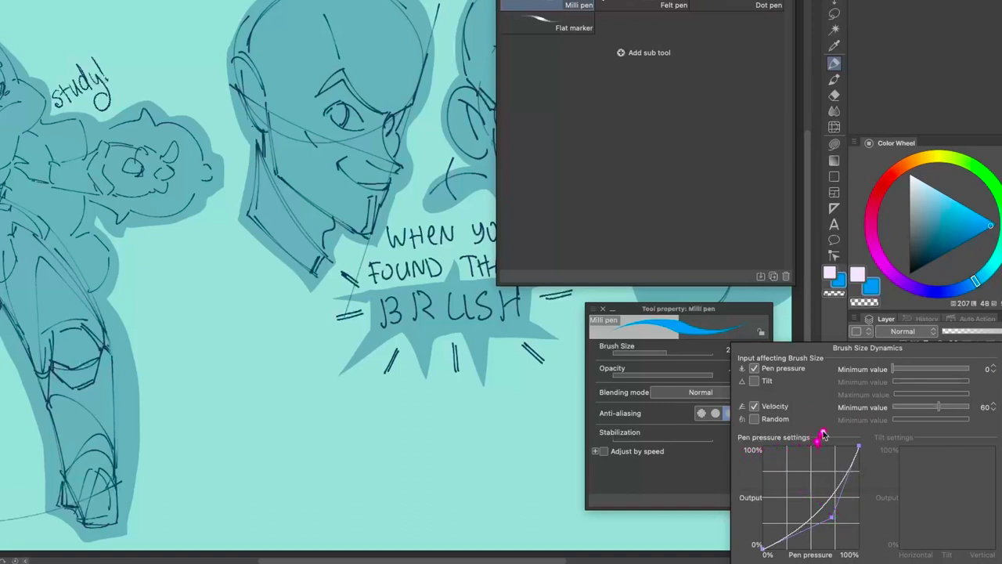
drag(831, 517, 795, 288)
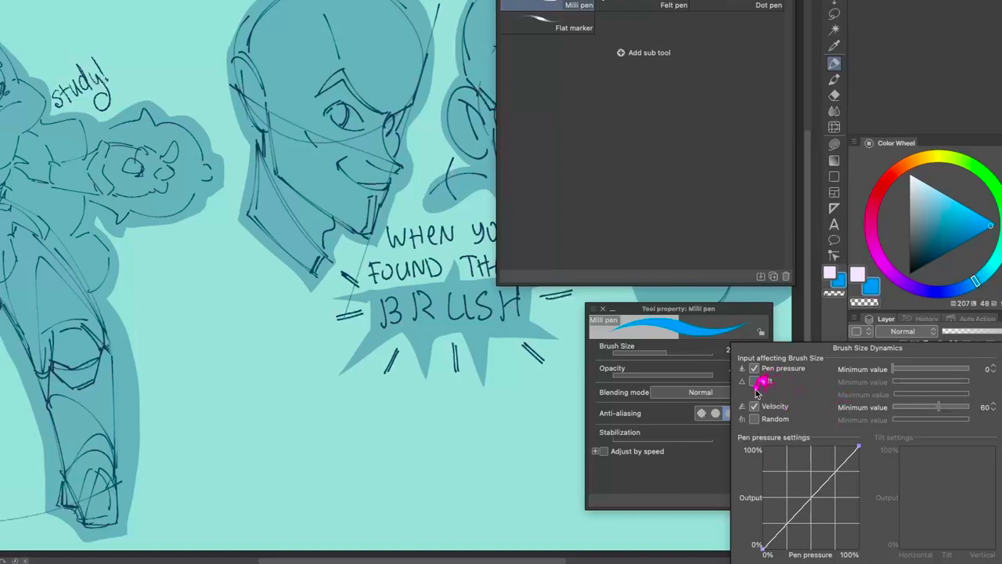
click(755, 407)
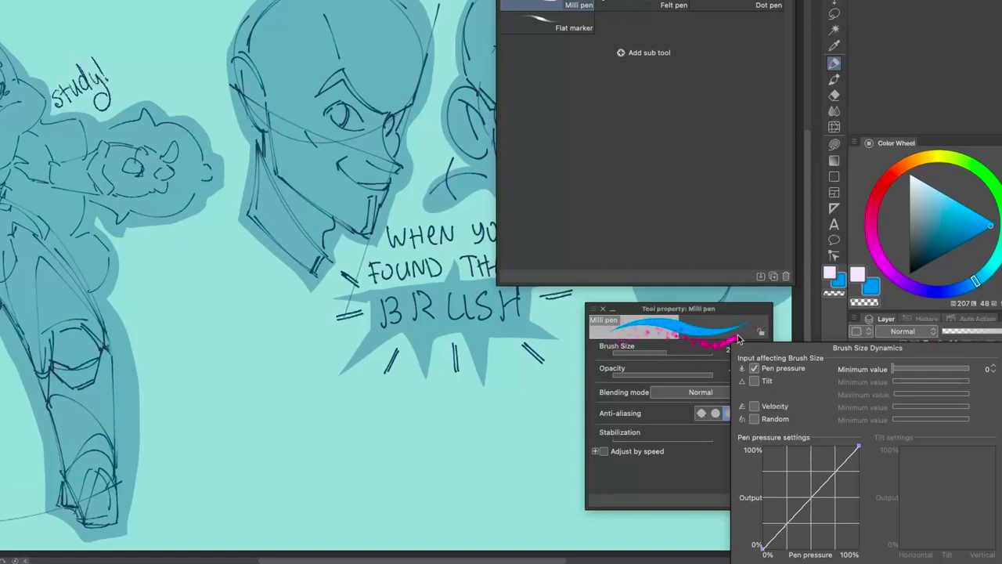
Draw wavy and circular test strokes with the Milli pen on the empty canvas area and undo them.
click(166, 262)
mouse_move(184, 248)
mouse_down()
mouse_move(185, 277)
mouse_move(222, 283)
mouse_move(233, 305)
mouse_move(229, 358)
mouse_move(281, 333)
mouse_move(254, 409)
mouse_move(307, 373)
mouse_move(291, 426)
mouse_move(352, 412)
mouse_move(358, 431)
mouse_move(389, 431)
mouse_move(390, 469)
mouse_move(502, 445)
mouse_move(570, 380)
mouse_up()
key(ctrl+z)
mouse_move(147, 259)
mouse_down()
mouse_move(190, 338)
mouse_move(218, 306)
mouse_move(248, 386)
mouse_move(298, 329)
mouse_up()
scroll(264, 233, down, 8)
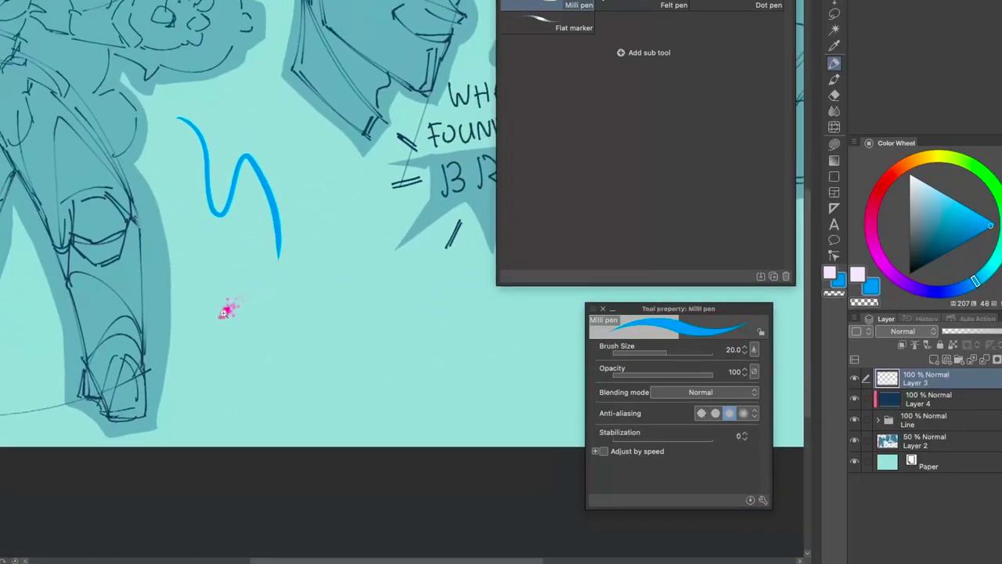
scroll(275, 325, up, 2)
drag(215, 235, 208, 227)
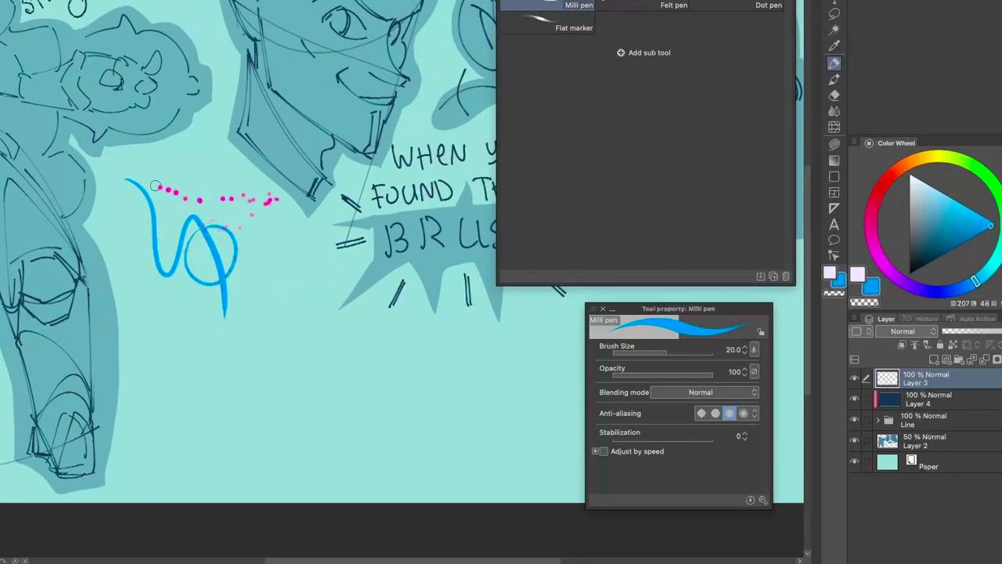
key(ctrl+z)
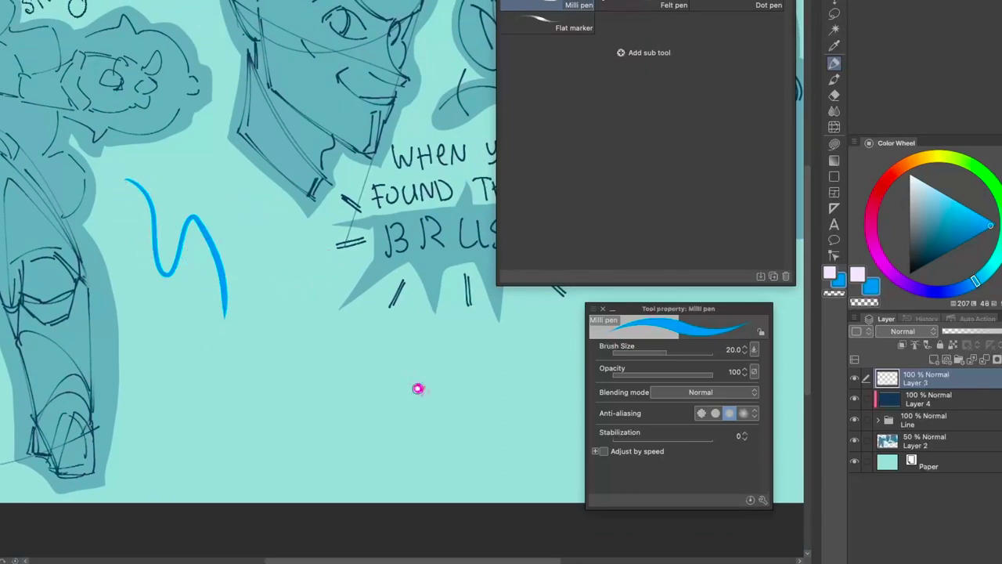
key(ctrl+z)
Set the Milli pen's pen pressure minimum value to 50 and draw a zigzag test stroke across the empty canvas area.
click(753, 350)
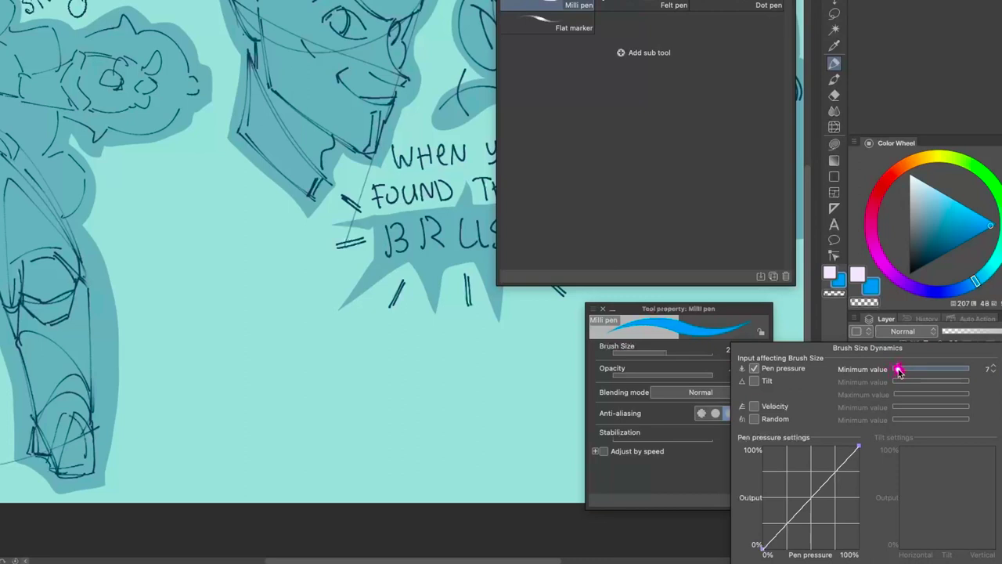
drag(905, 373, 921, 374)
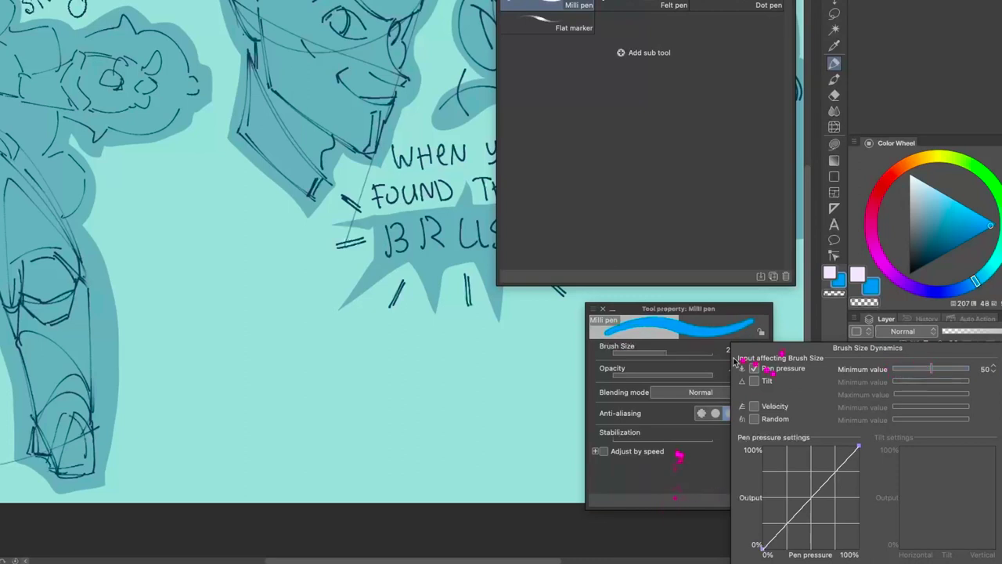
click(163, 197)
mouse_move(166, 184)
mouse_down()
mouse_move(184, 247)
mouse_move(257, 253)
mouse_move(253, 311)
mouse_move(308, 333)
mouse_move(317, 388)
mouse_move(408, 353)
mouse_move(399, 446)
mouse_move(472, 416)
mouse_up()
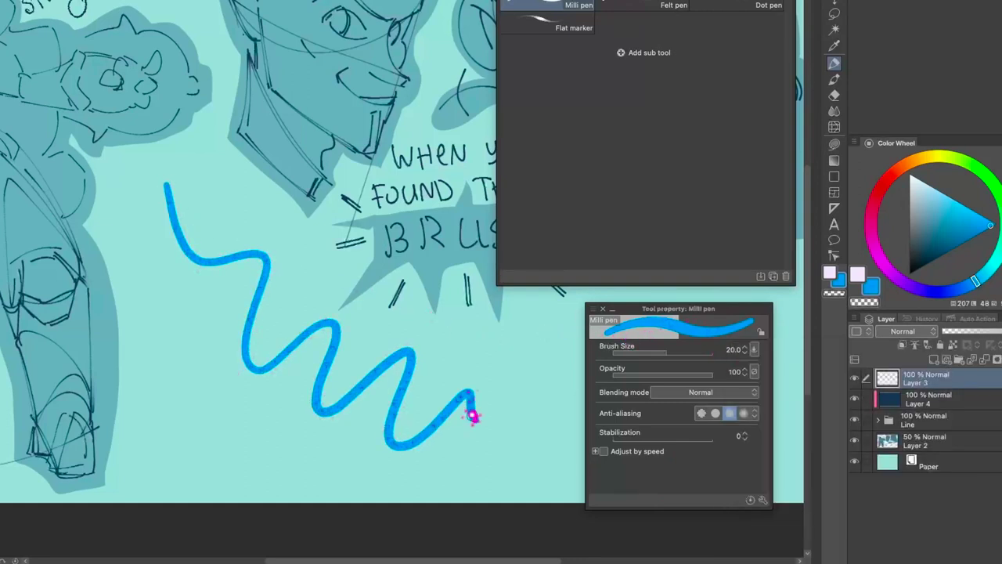
Circle the start and one bend of the zigzag test stroke, and undo the marks.
drag(157, 175, 186, 181)
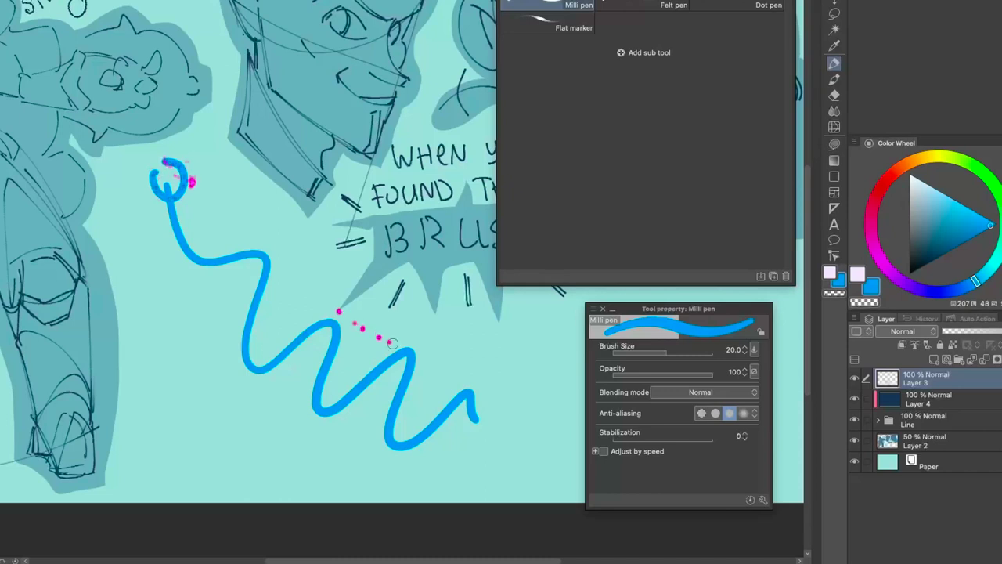
mouse_move(414, 348)
mouse_down()
mouse_move(402, 343)
mouse_move(392, 364)
mouse_up()
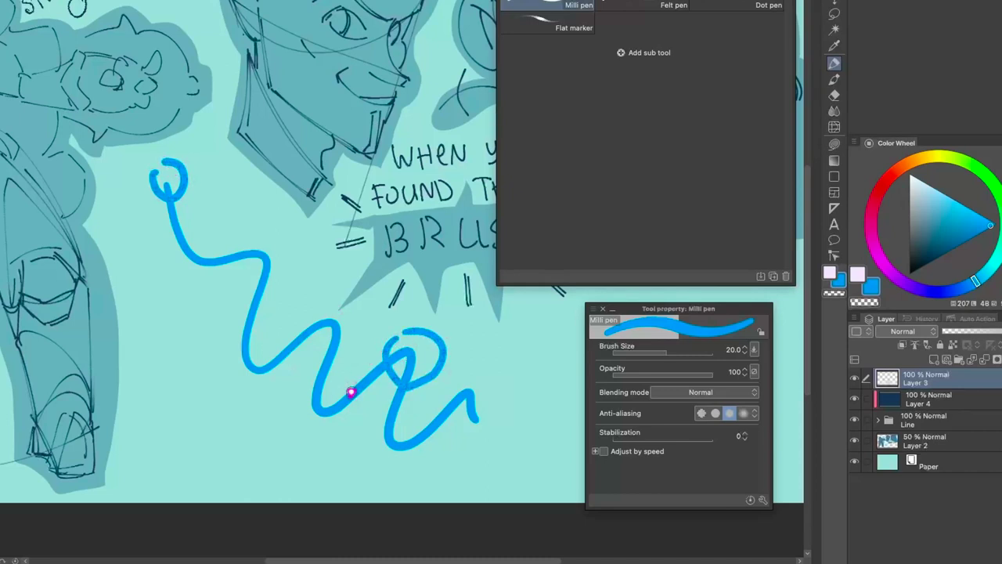
key(ctrl+z)
key(ctrl+z)
key(ctrl+z)
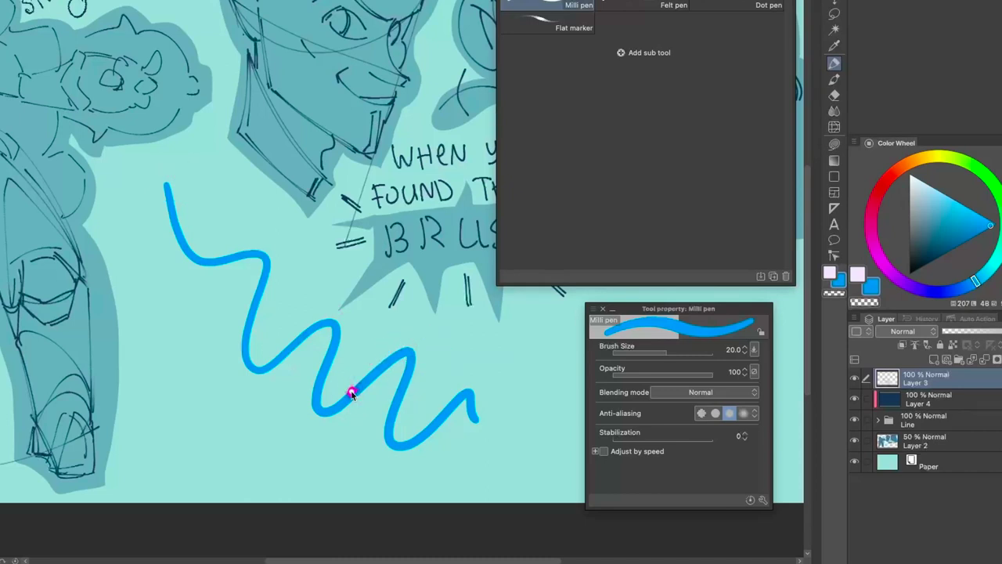
Bend the Milli pen's pen pressure curve fully toward high output at light pressure and draw a zigzag test stroke.
click(754, 348)
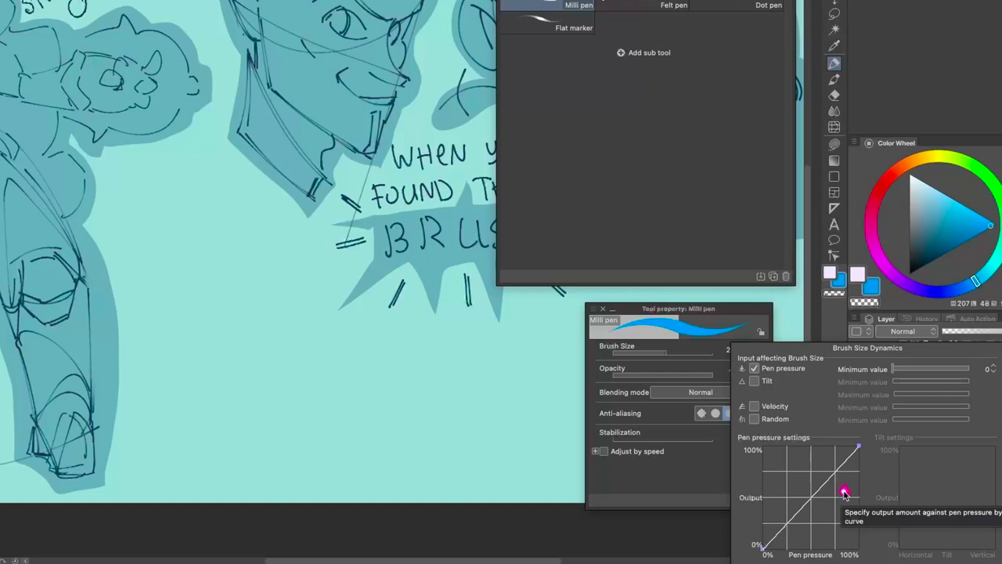
drag(811, 496, 760, 443)
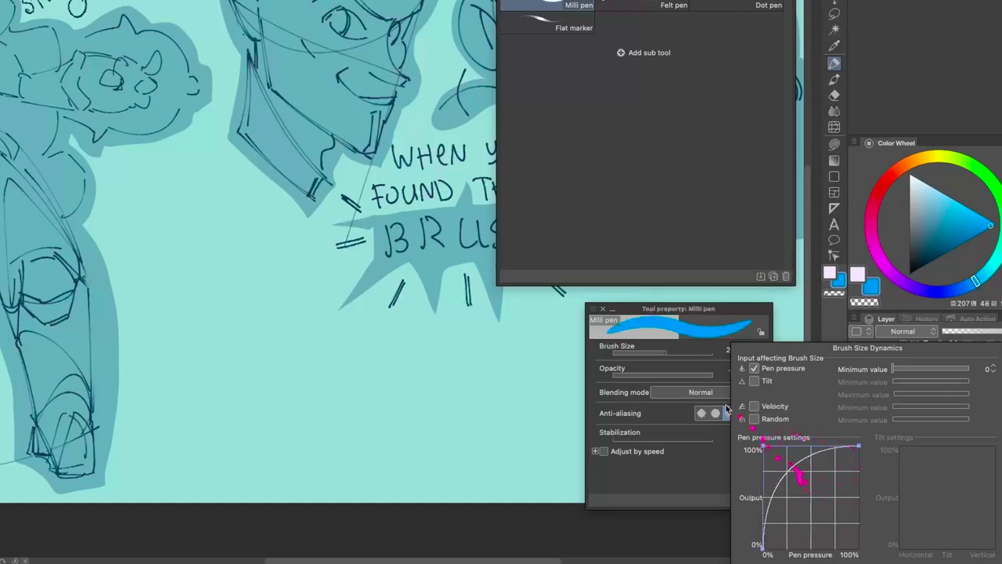
click(145, 187)
mouse_move(154, 177)
mouse_down()
mouse_move(185, 236)
mouse_move(229, 228)
mouse_move(195, 316)
mouse_move(272, 270)
mouse_move(227, 384)
mouse_move(290, 354)
mouse_move(319, 358)
mouse_move(311, 430)
mouse_move(382, 388)
mouse_move(417, 402)
mouse_move(439, 435)
mouse_move(526, 336)
mouse_up()
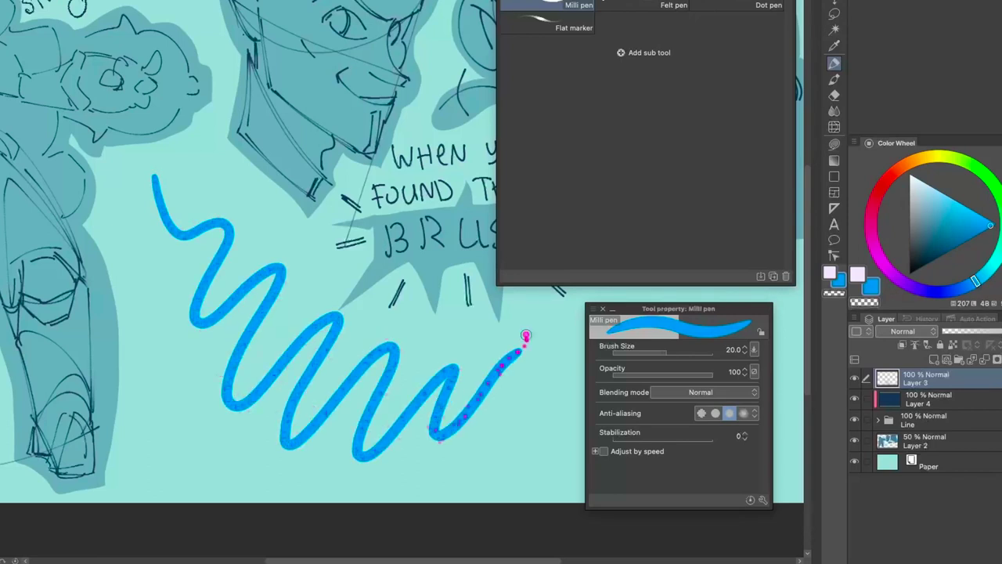
Bend the Milli pen's pen pressure curve toward low output at light pressure and draw a tight zigzag test stroke.
click(757, 349)
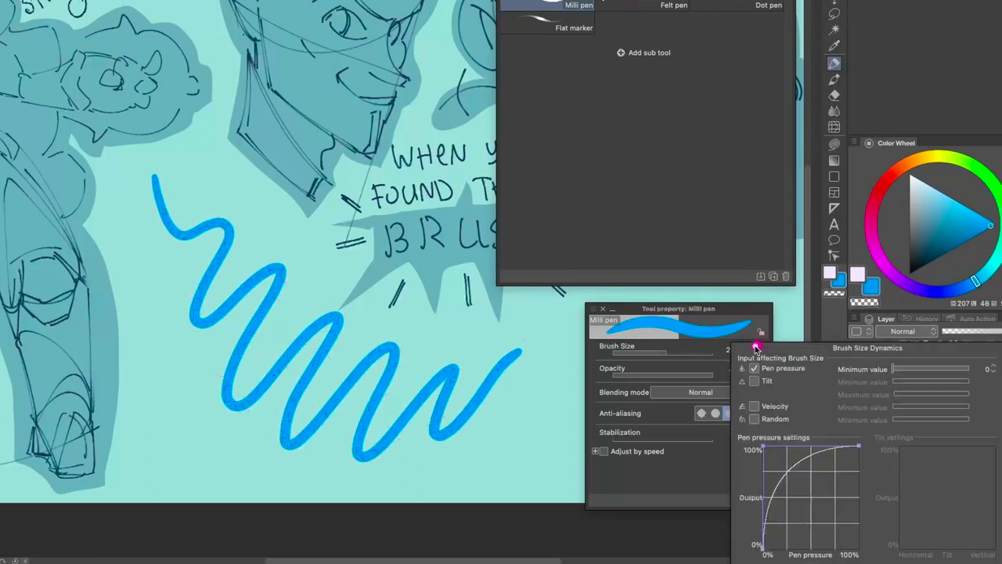
mouse_move(767, 452)
mouse_down()
mouse_move(799, 517)
mouse_move(830, 539)
mouse_move(844, 518)
mouse_up()
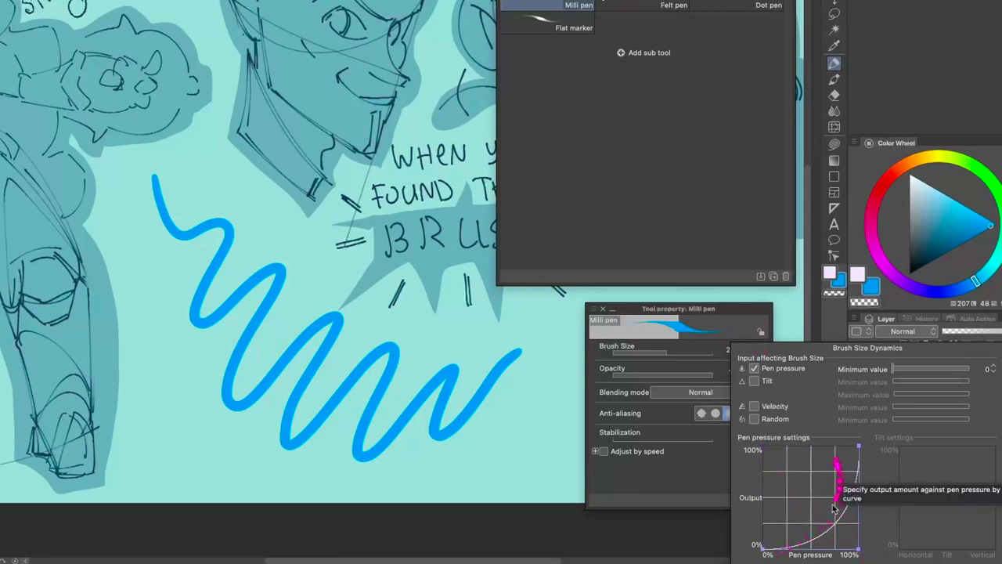
mouse_move(139, 313)
mouse_down()
mouse_move(150, 356)
mouse_move(197, 335)
mouse_move(174, 411)
mouse_move(205, 453)
mouse_move(281, 429)
mouse_move(288, 464)
mouse_move(305, 472)
mouse_move(330, 478)
mouse_move(393, 458)
mouse_move(419, 477)
mouse_move(458, 483)
mouse_move(515, 442)
mouse_up()
Shape the Milli pen's pen pressure curve into an S, low at light pressure and high at strong pressure.
click(756, 353)
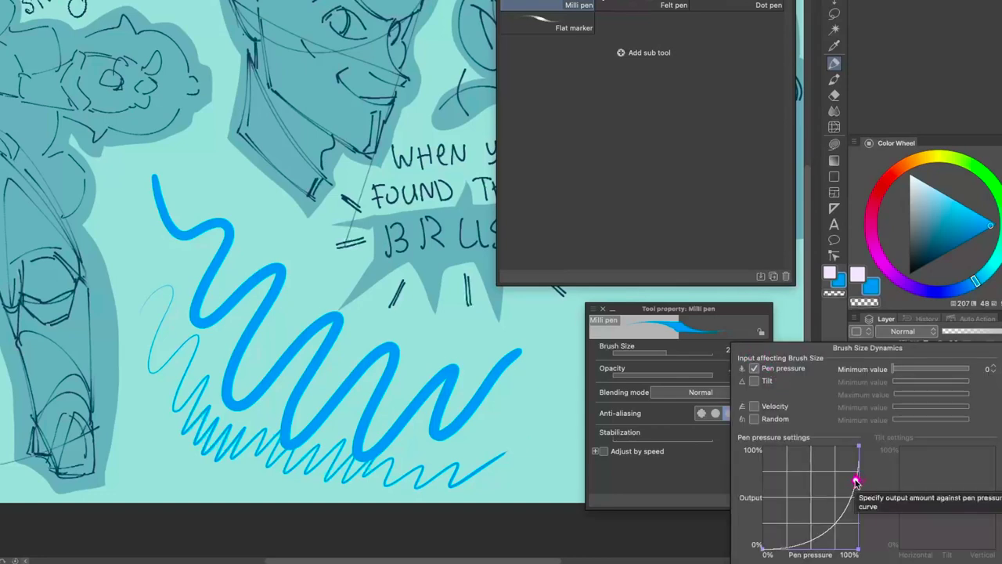
mouse_move(857, 480)
mouse_down()
mouse_move(850, 548)
mouse_move(794, 519)
mouse_move(812, 527)
mouse_move(830, 491)
mouse_move(827, 477)
mouse_move(810, 472)
mouse_move(822, 456)
mouse_up()
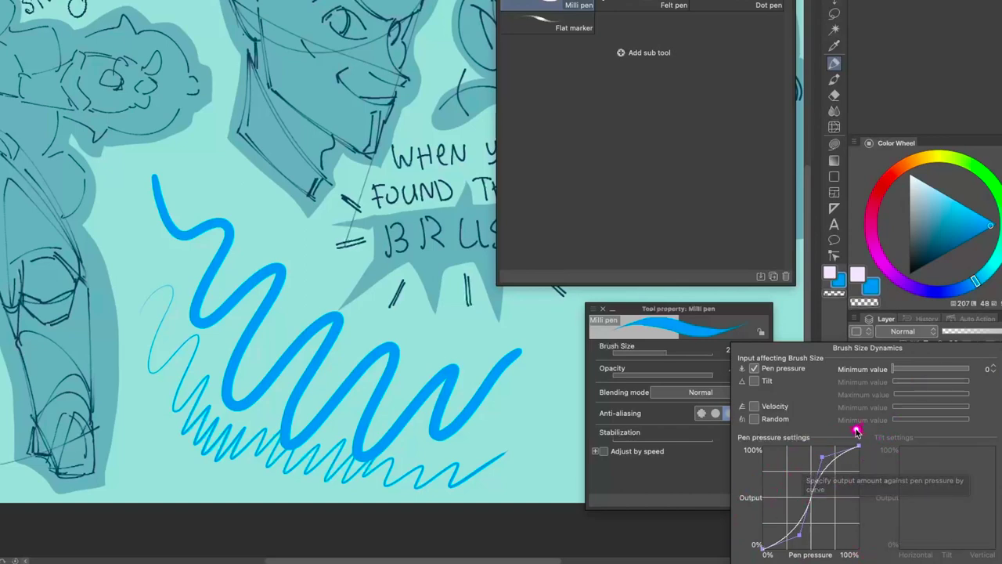
click(384, 112)
Clear all test strokes from Layer 3 and draw a fresh zigzag stroke with the Milli pen.
key(super+a)
key(Delete)
key(super+d)
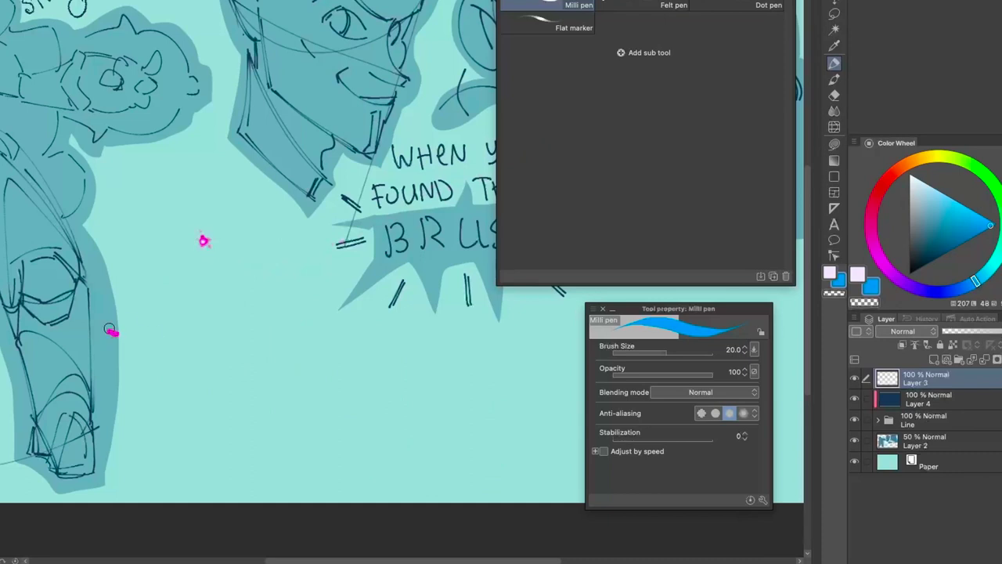
mouse_move(139, 236)
mouse_down()
mouse_move(175, 208)
mouse_move(223, 354)
mouse_move(270, 415)
mouse_move(352, 427)
mouse_move(438, 404)
mouse_up()
Draw two Milli pen test strokes with brush size driven only by velocity at minimum value 0, and turn velocity off.
click(753, 349)
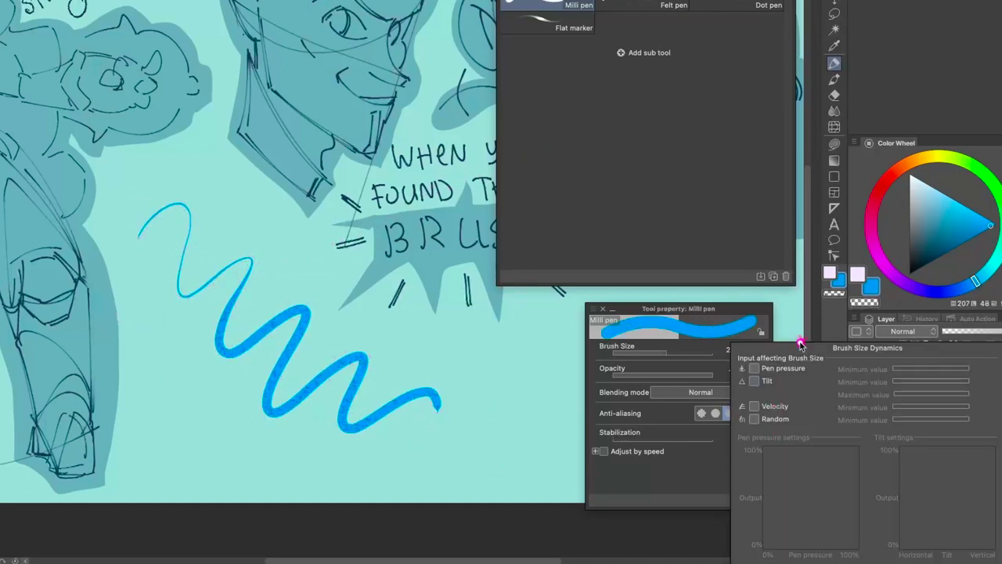
click(754, 407)
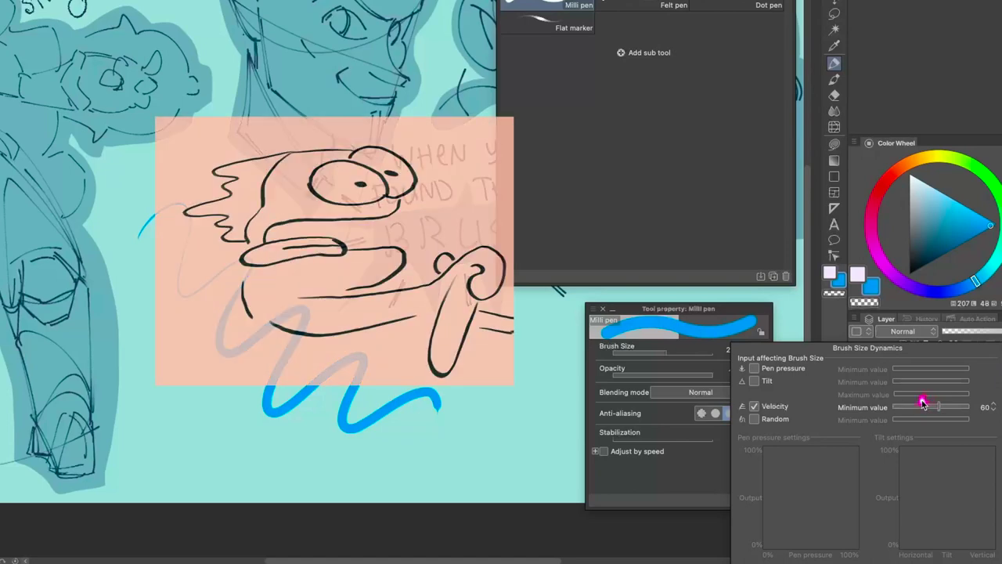
mouse_move(128, 252)
mouse_down()
mouse_move(152, 262)
mouse_move(147, 329)
mouse_move(228, 348)
mouse_move(219, 394)
mouse_move(266, 452)
mouse_up()
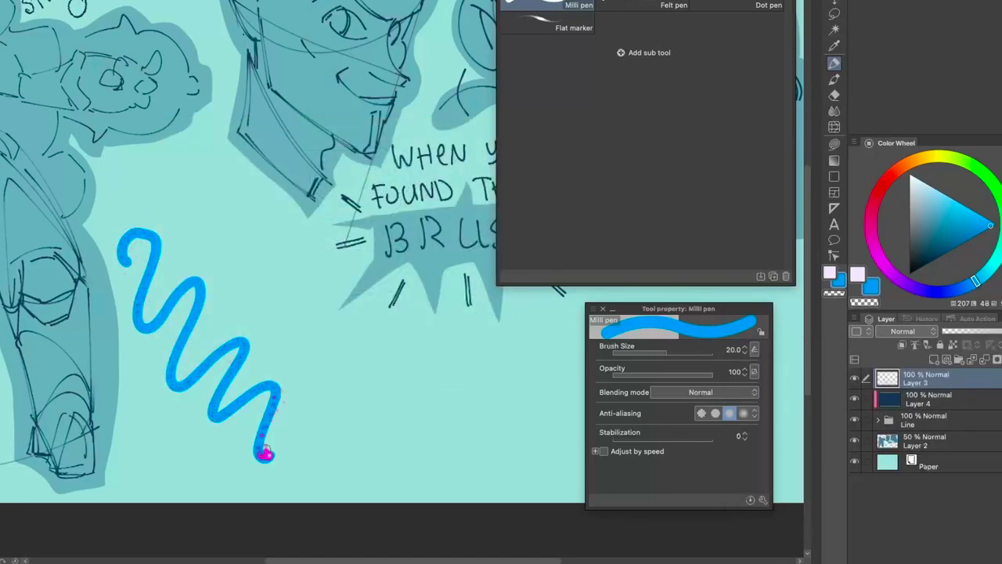
mouse_move(188, 178)
mouse_down()
mouse_move(232, 224)
mouse_move(238, 205)
mouse_move(345, 365)
mouse_up()
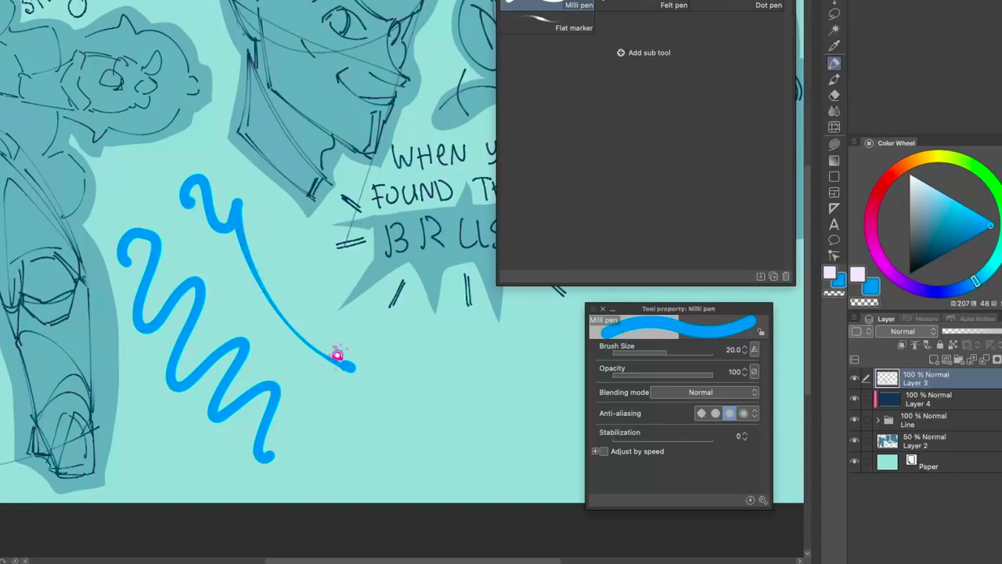
click(748, 349)
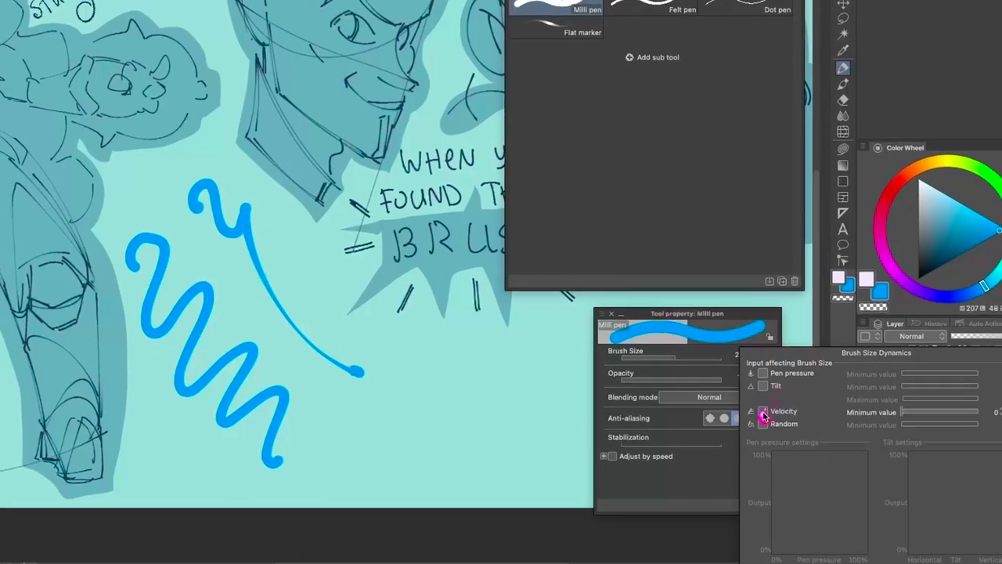
click(755, 407)
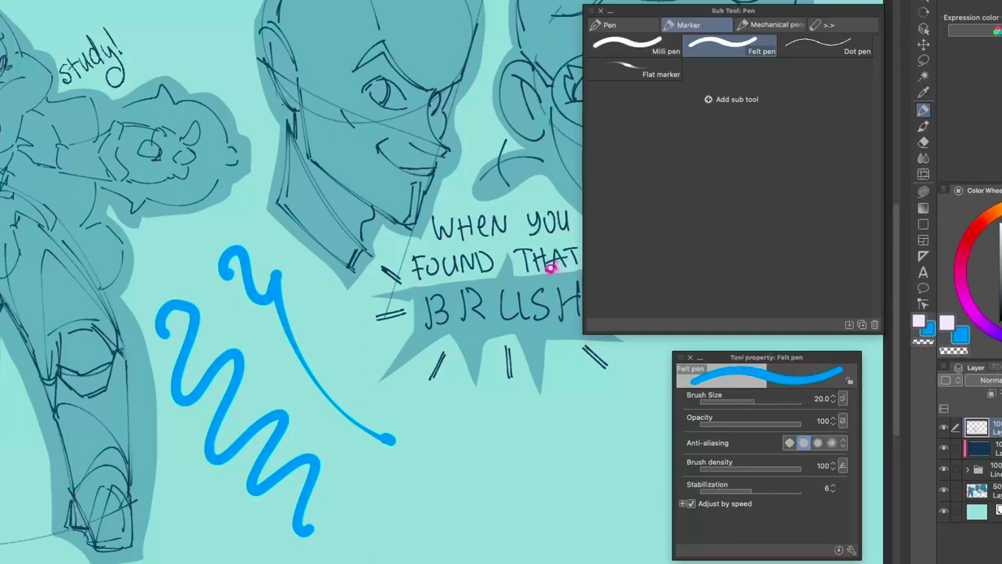
Draw dark teal test strokes with the Felt pen on the empty canvas below the BRUSH lettering.
drag(472, 368, 436, 301)
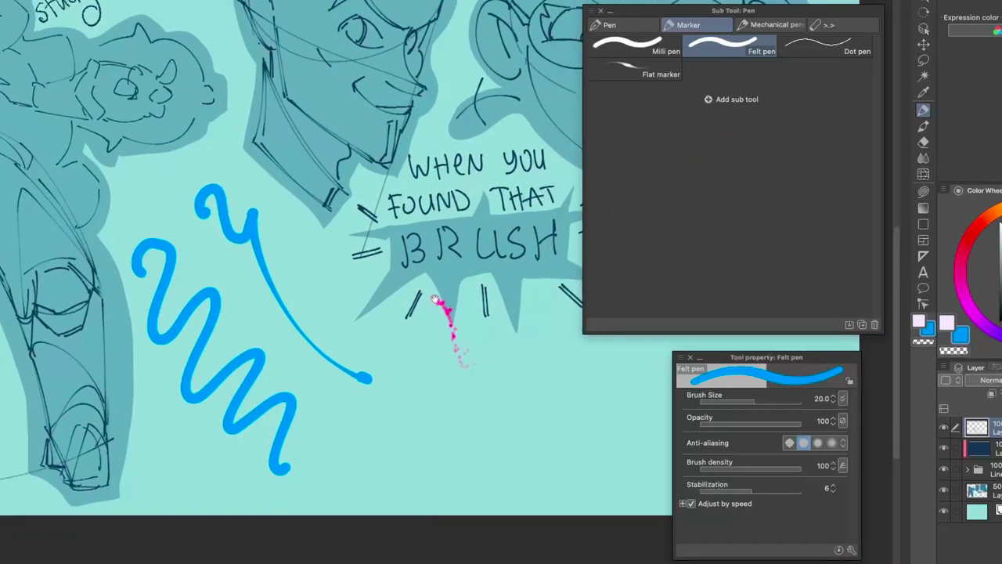
click(1000, 312)
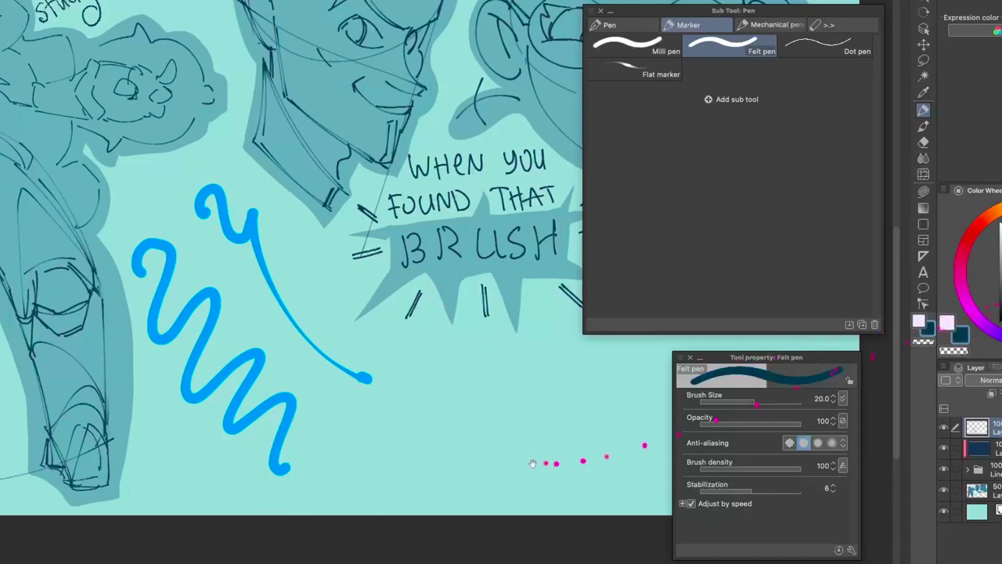
drag(502, 450, 519, 459)
mouse_move(345, 432)
mouse_down()
mouse_move(347, 456)
mouse_move(371, 472)
mouse_move(399, 429)
mouse_move(403, 477)
mouse_move(449, 441)
mouse_move(468, 474)
mouse_up()
drag(555, 430, 469, 430)
mouse_move(381, 475)
mouse_down()
mouse_move(406, 469)
mouse_move(399, 442)
mouse_move(450, 456)
mouse_move(487, 391)
mouse_move(632, 343)
mouse_move(541, 406)
mouse_up()
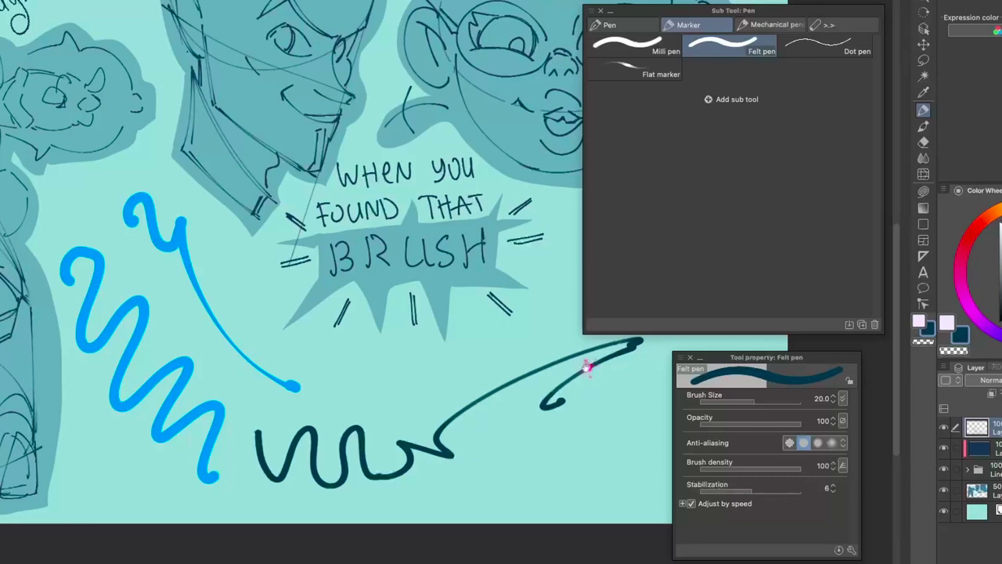
Reduce the Felt pen's brush size to 7.0.
drag(463, 342, 592, 418)
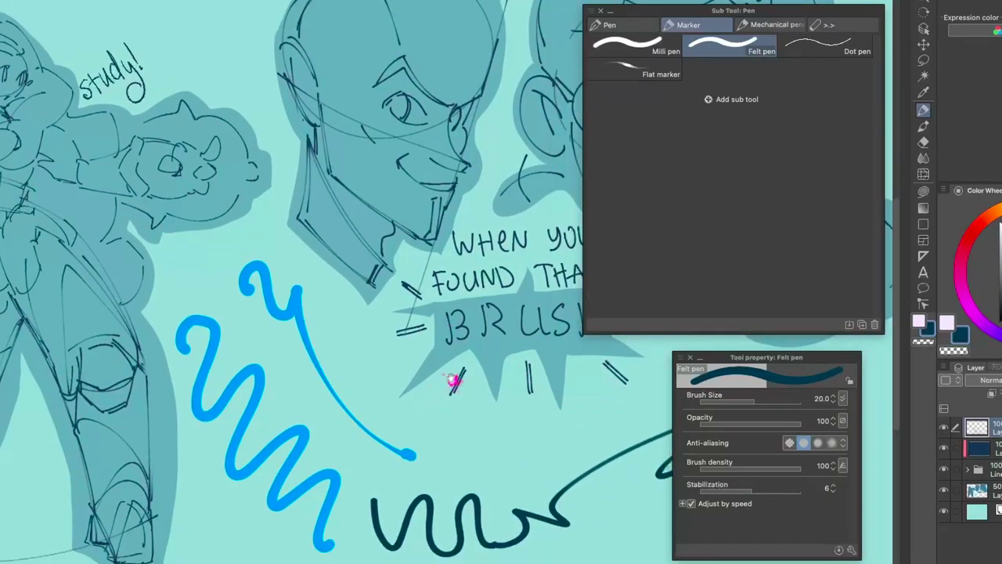
scroll(472, 358, down, 3)
drag(485, 360, 403, 382)
drag(506, 294, 414, 332)
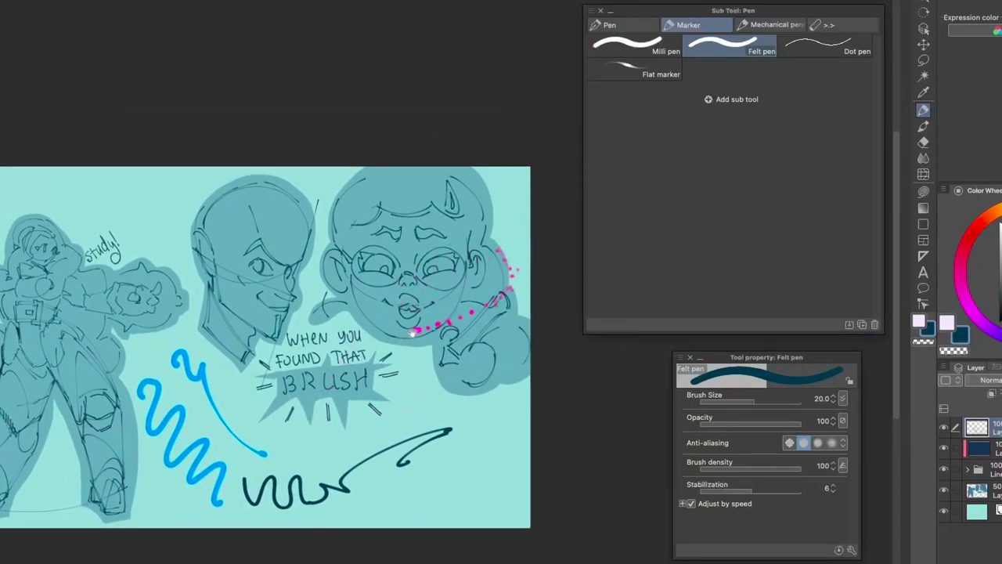
scroll(385, 236, up, 4)
drag(279, 342, 535, 233)
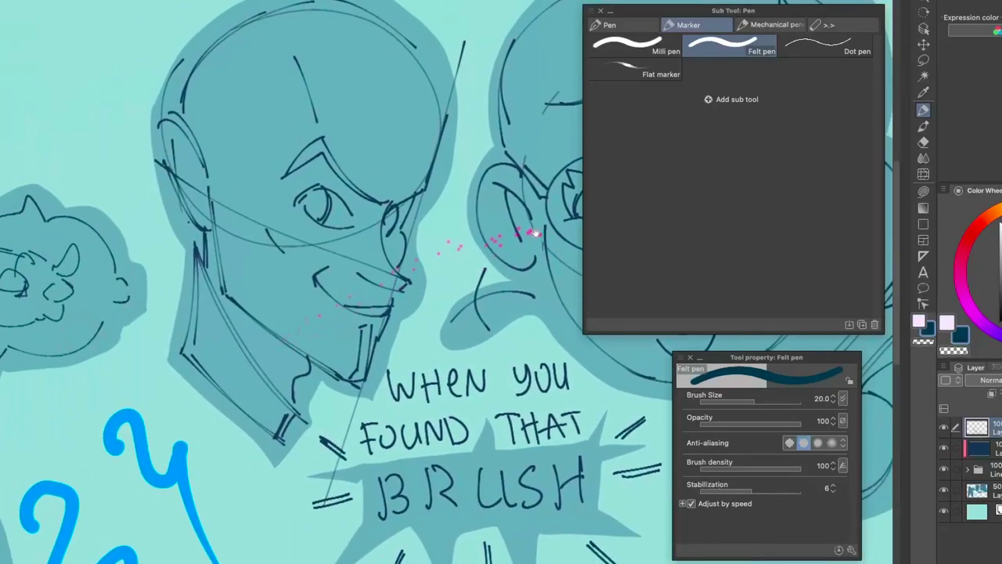
key([)
key([)
key([)
key([)
key([)
key([)
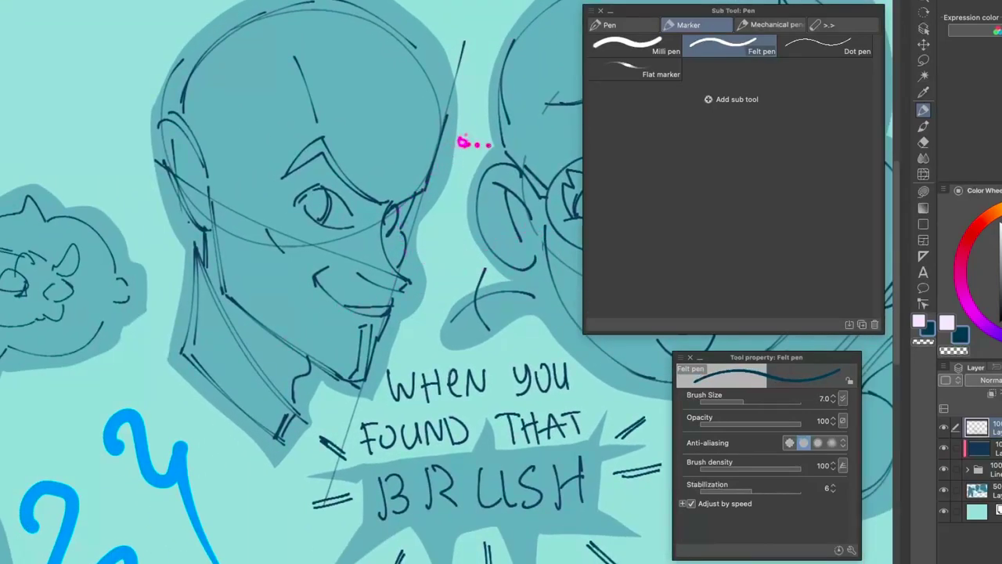
scroll(564, 403, down, 3)
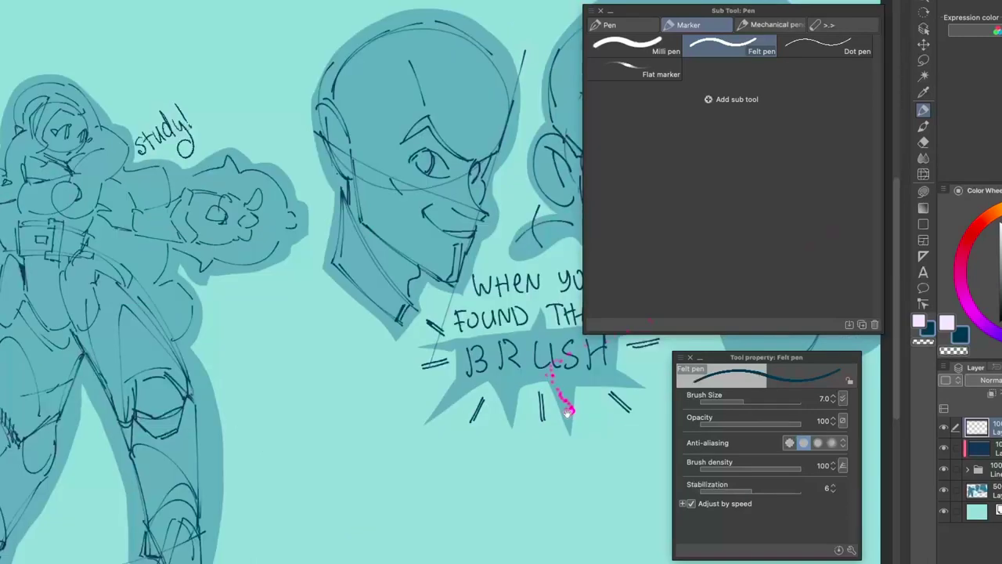
scroll(541, 401, up, 1)
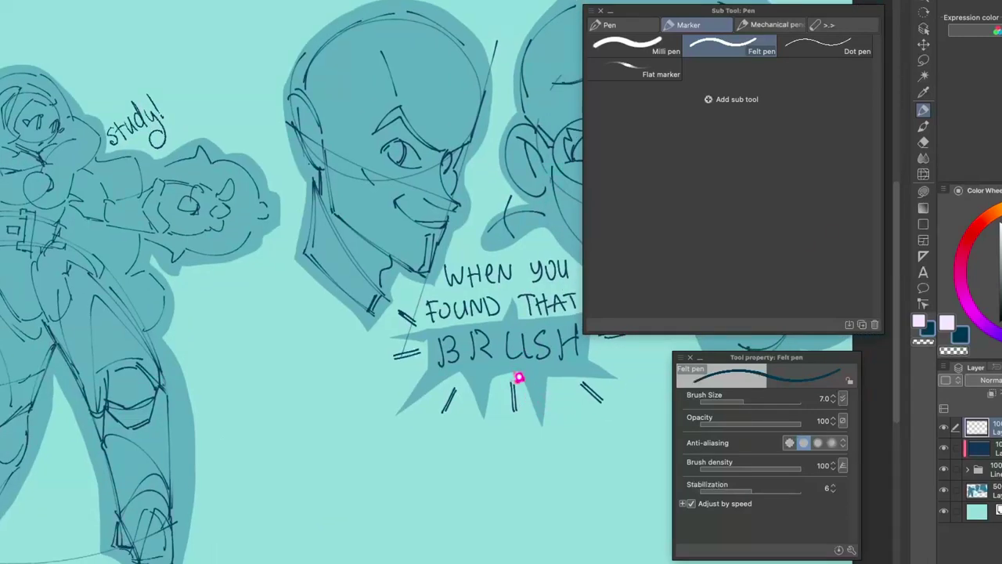
Paint a tapering red patch below the lettering with the Round mixing brush at size 100.
click(925, 114)
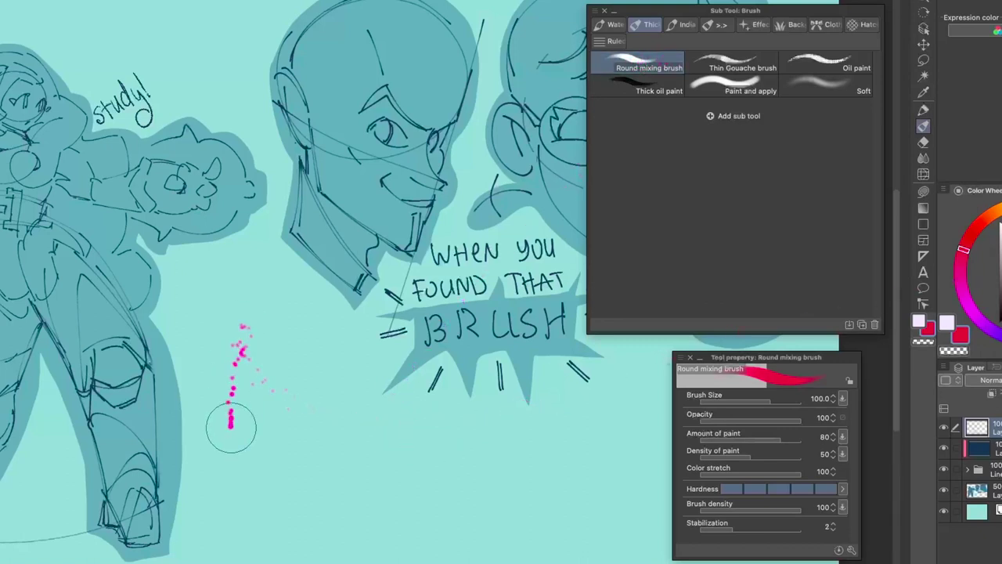
drag(230, 364, 243, 499)
mouse_move(232, 464)
mouse_down()
mouse_move(258, 369)
mouse_move(297, 459)
mouse_move(326, 467)
mouse_move(338, 433)
mouse_move(368, 454)
mouse_move(395, 445)
mouse_move(504, 449)
mouse_up()
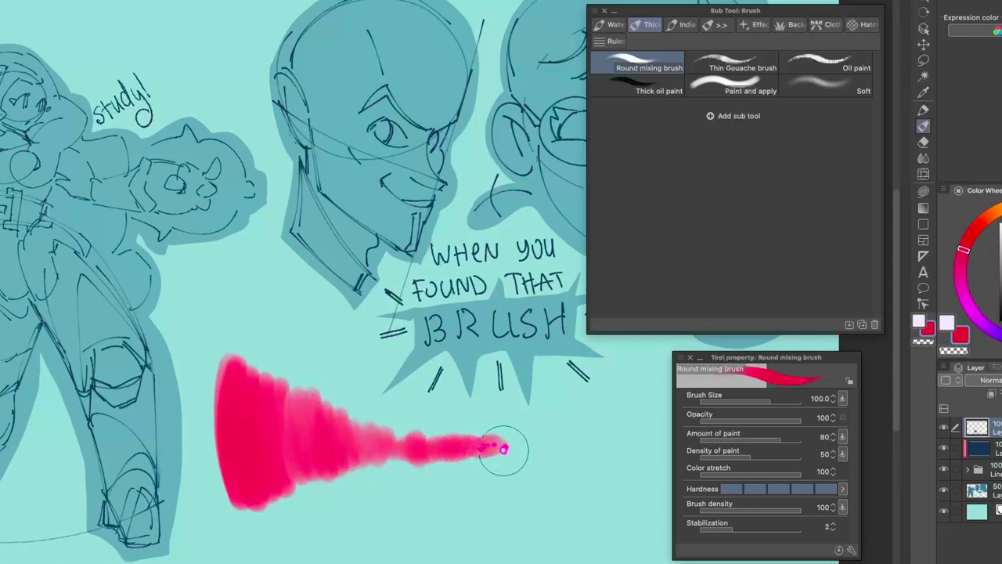
Paint a light blue patch opposite the red one and blend the two through a sampled purple.
click(1001, 290)
mouse_move(637, 437)
mouse_down()
mouse_move(617, 447)
mouse_move(622, 419)
mouse_move(560, 480)
mouse_move(561, 438)
mouse_move(376, 458)
mouse_move(287, 413)
mouse_move(266, 434)
mouse_move(247, 513)
mouse_up()
alt+click(287, 443)
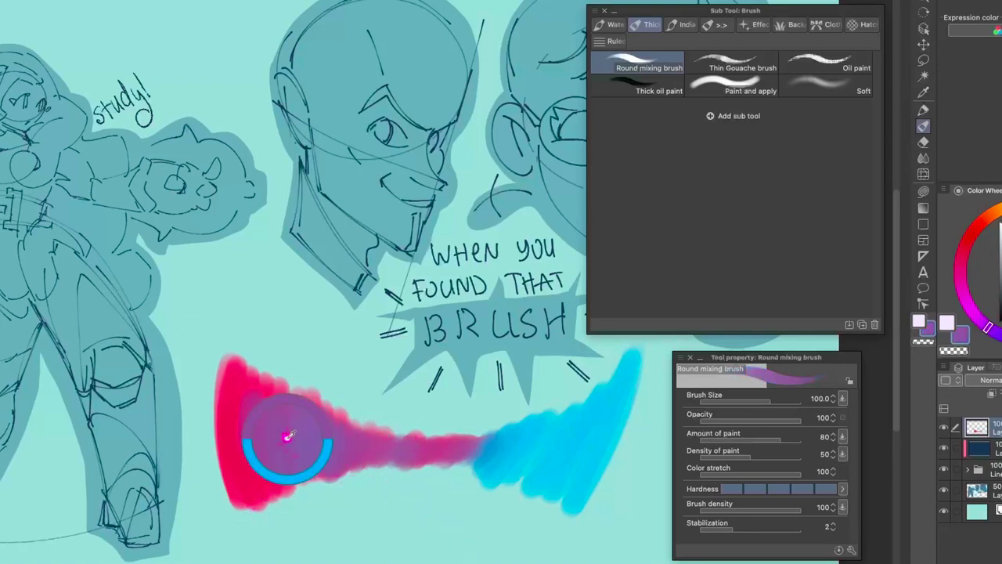
mouse_move(405, 453)
mouse_down()
mouse_move(486, 460)
mouse_move(513, 435)
mouse_move(562, 419)
mouse_move(574, 442)
mouse_move(542, 499)
mouse_up()
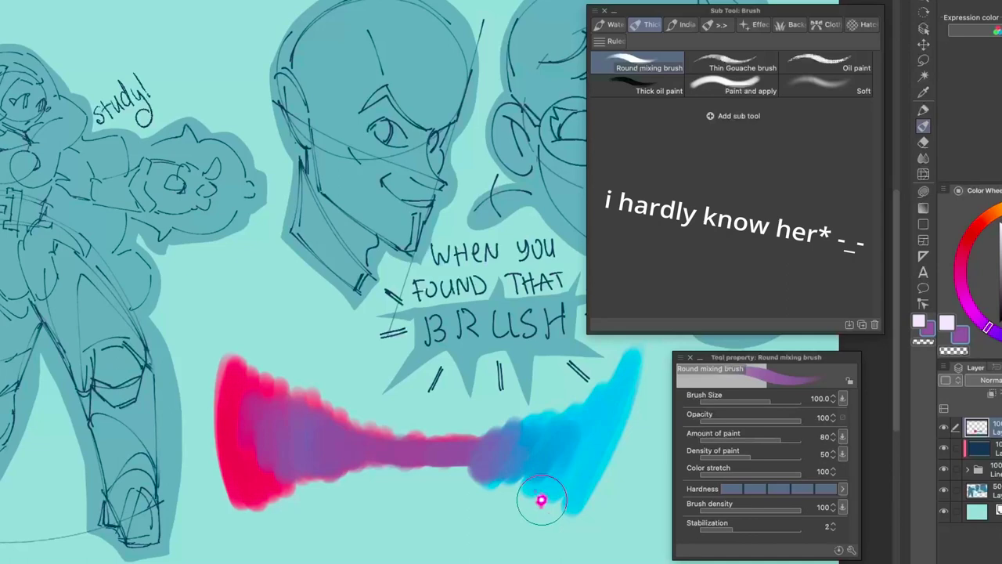
Sample the red and light blue ends and paint each colour back toward the purple middle.
alt+click(228, 419)
mouse_move(235, 414)
mouse_down()
mouse_move(251, 478)
mouse_move(268, 429)
mouse_move(283, 469)
mouse_up()
alt+click(600, 431)
mouse_move(599, 427)
mouse_down()
mouse_move(570, 466)
mouse_move(494, 478)
mouse_up()
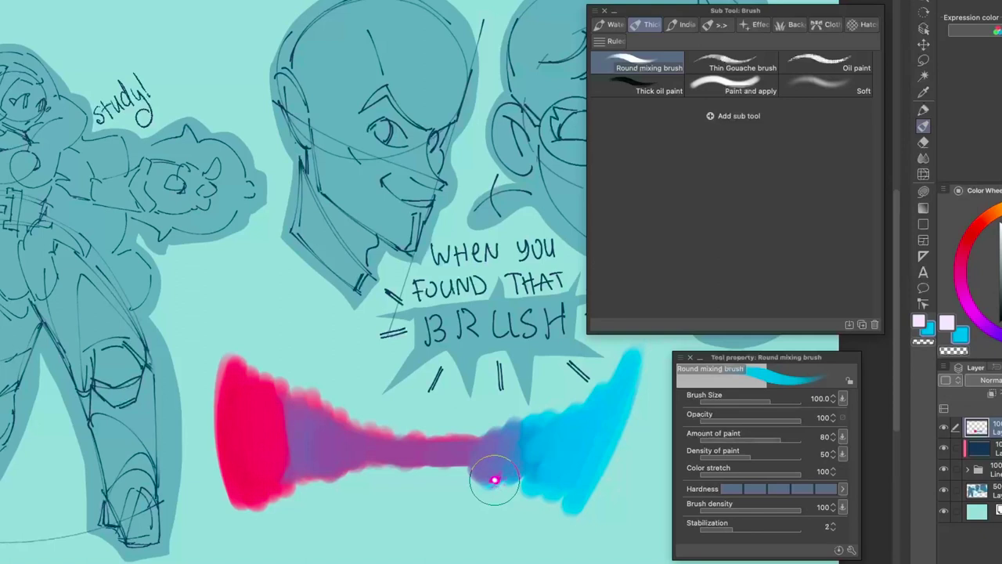
Paint a green strip below the gradient with the Thin Gouache brush on the new layer and blend magenta across it.
click(736, 63)
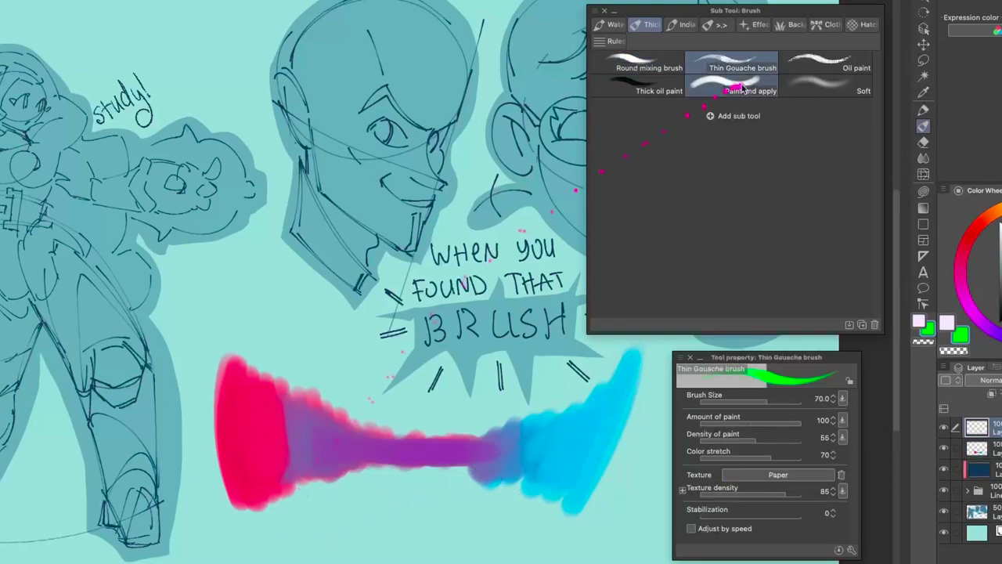
mouse_move(302, 530)
mouse_down()
mouse_move(337, 495)
mouse_move(361, 502)
mouse_move(384, 541)
mouse_move(408, 498)
mouse_move(427, 496)
mouse_move(446, 539)
mouse_up()
click(975, 317)
mouse_move(552, 541)
mouse_down()
mouse_move(491, 507)
mouse_move(454, 542)
mouse_move(424, 522)
mouse_move(412, 495)
mouse_move(383, 518)
mouse_move(383, 538)
mouse_move(323, 521)
mouse_up()
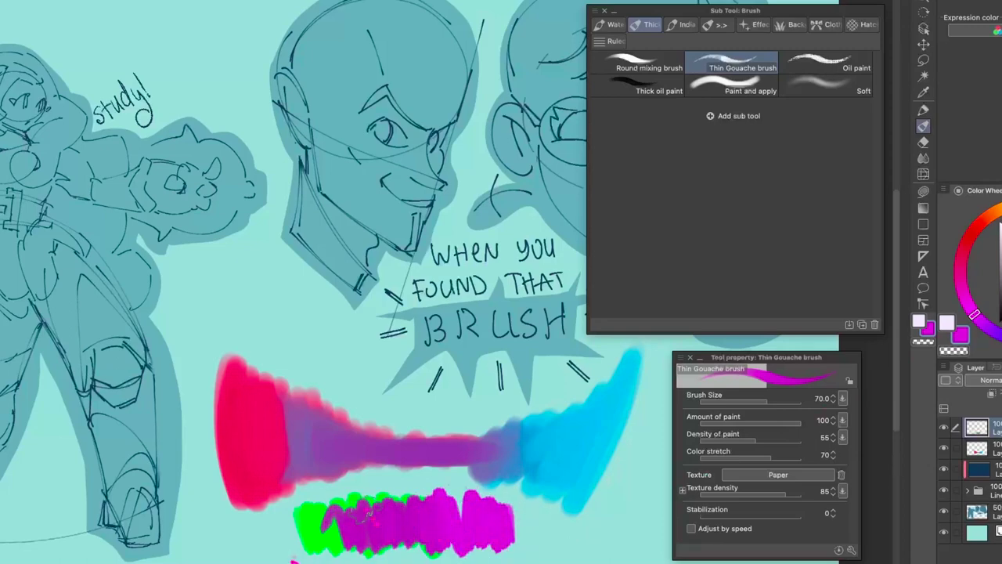
drag(248, 443, 338, 388)
key(super+z)
Paint a mint green patch over the gradient's red end with the Thick oil paint brush and blend magenta into it.
click(654, 86)
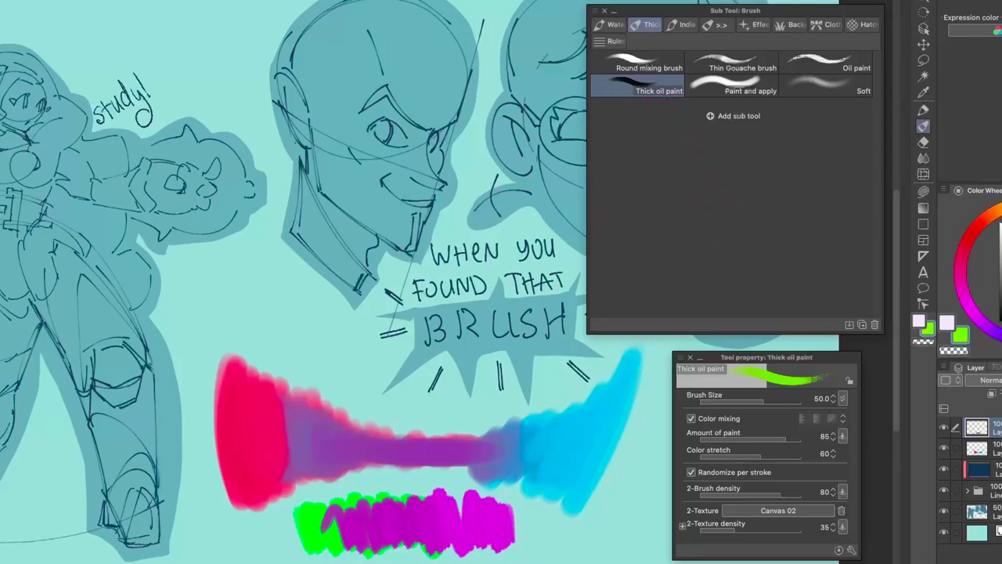
mouse_move(210, 284)
mouse_down()
mouse_move(187, 305)
mouse_move(197, 316)
mouse_move(239, 280)
mouse_move(259, 280)
mouse_move(286, 321)
mouse_move(303, 323)
mouse_move(304, 375)
mouse_move(325, 369)
mouse_move(316, 428)
mouse_move(404, 556)
mouse_move(356, 430)
mouse_move(349, 453)
mouse_move(300, 448)
mouse_move(309, 362)
mouse_move(291, 339)
mouse_move(234, 327)
mouse_move(235, 282)
mouse_up()
click(967, 301)
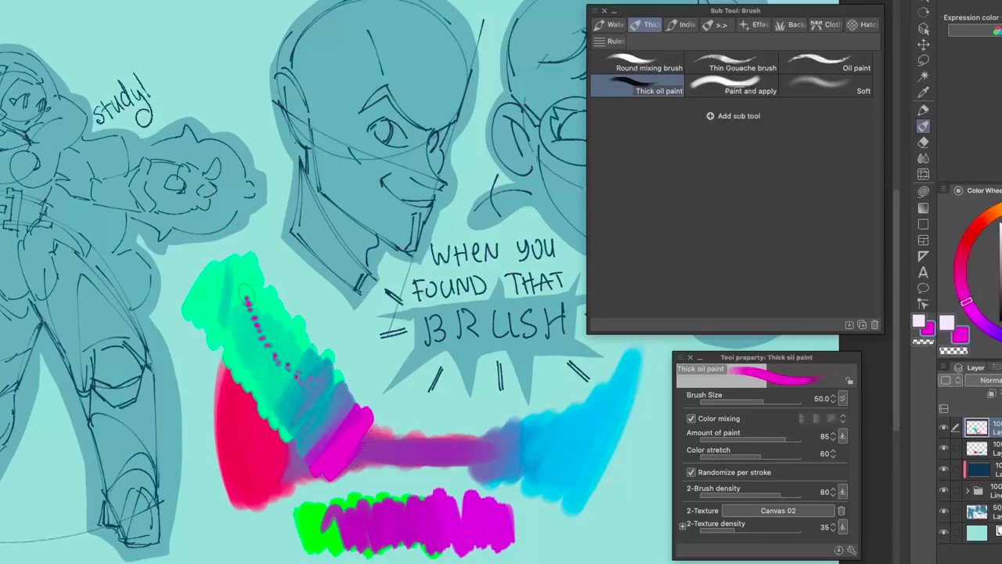
Sample a teal from the blended area, stroke it up through the mint green patch, and clear the colour tests from the layer.
alt+click(215, 281)
alt+click(310, 396)
mouse_move(308, 394)
mouse_down()
mouse_move(284, 407)
mouse_move(273, 392)
mouse_move(280, 351)
mouse_move(240, 285)
mouse_up()
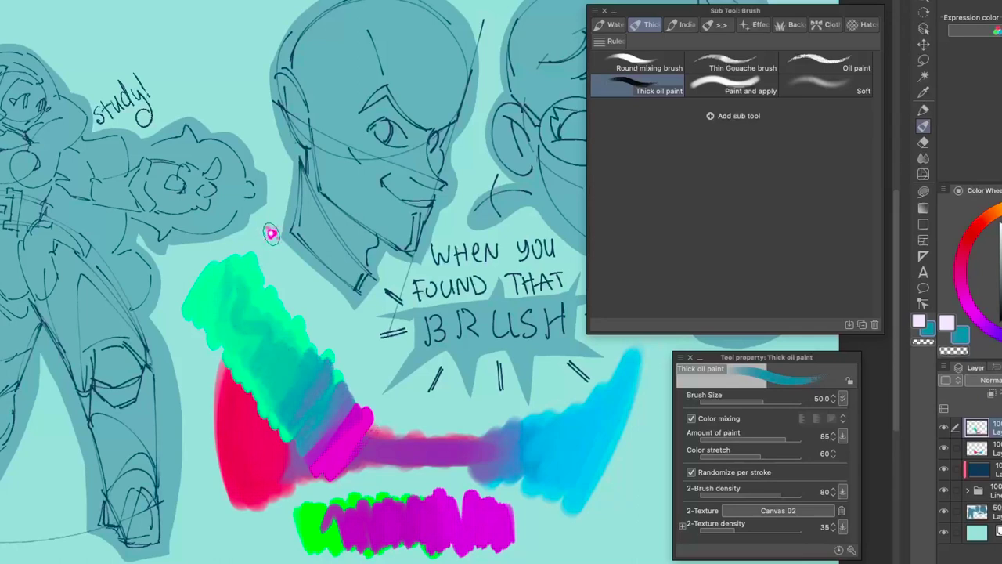
key(Delete)
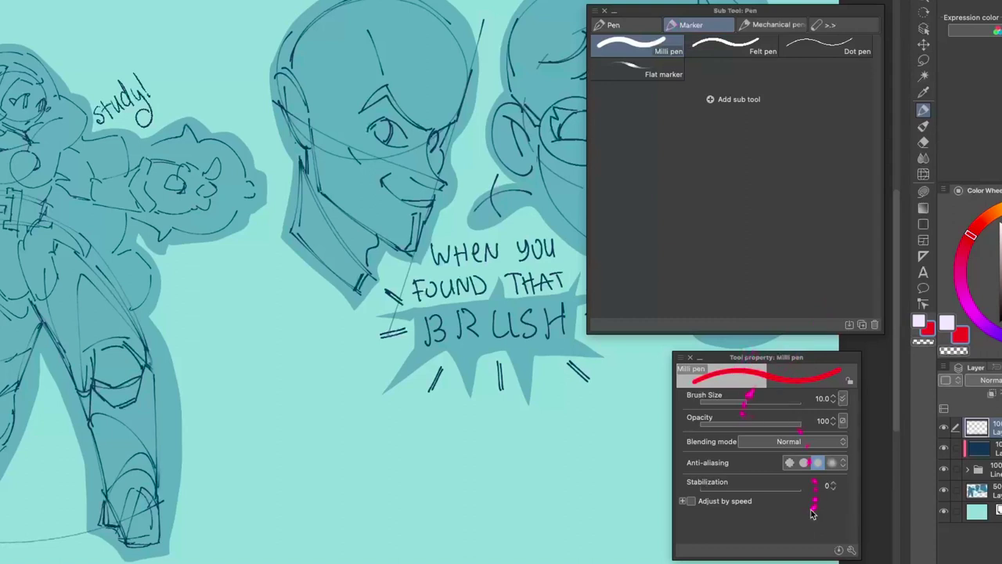
Open the Milli pen's detailed Brush Size settings and toggle Brush Size off and back on in the tool properties.
click(853, 552)
drag(772, 60, 468, 89)
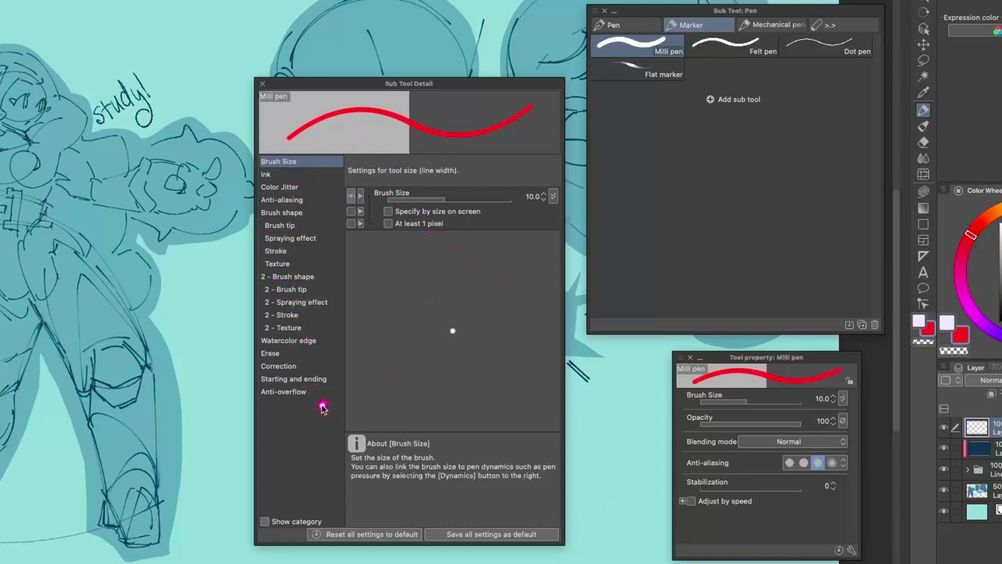
click(322, 168)
drag(441, 83, 439, 64)
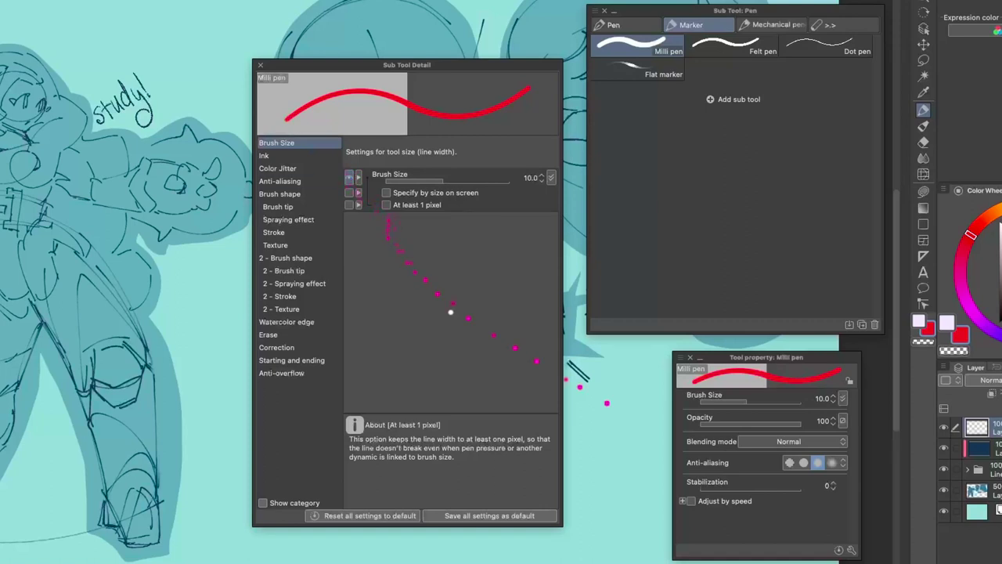
click(349, 177)
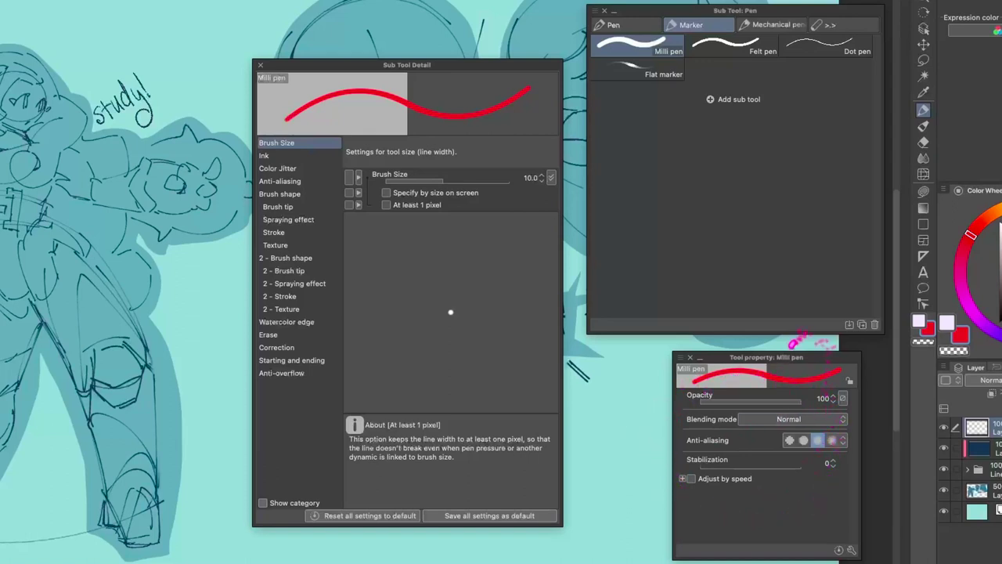
click(350, 177)
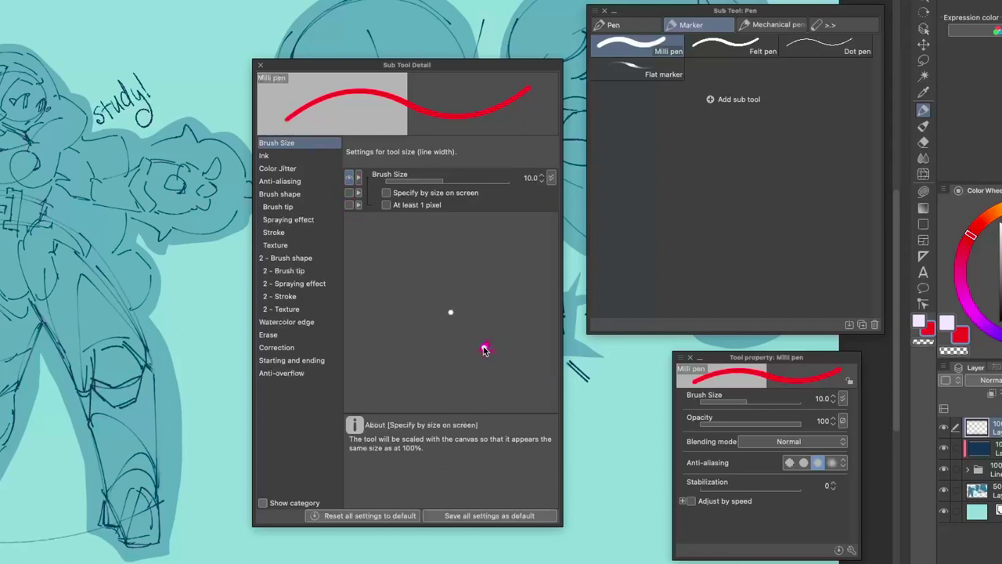
mouse_move(400, 209)
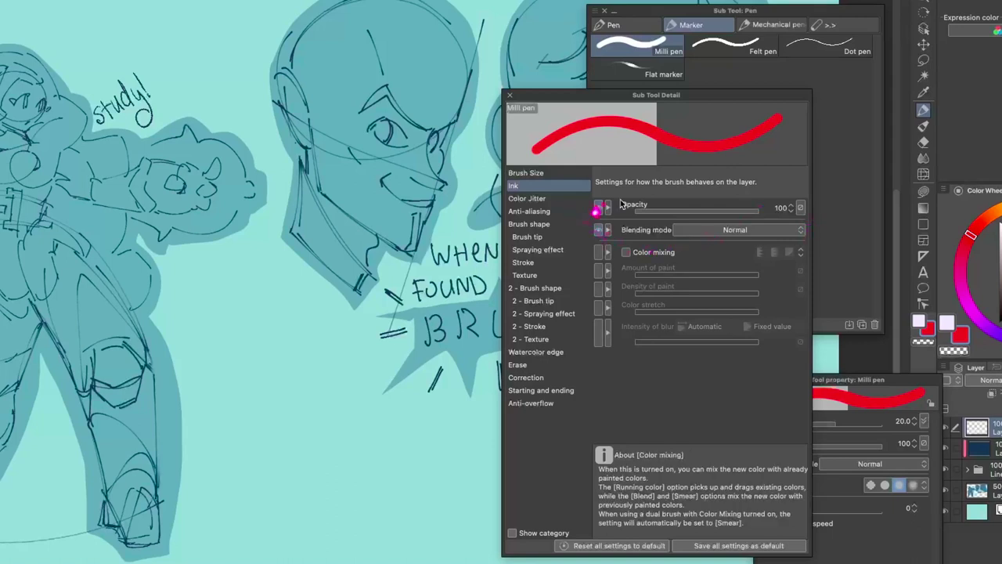
Link the Milli pen's opacity to pen pressure and bend the pressure curve into an S shape.
click(799, 208)
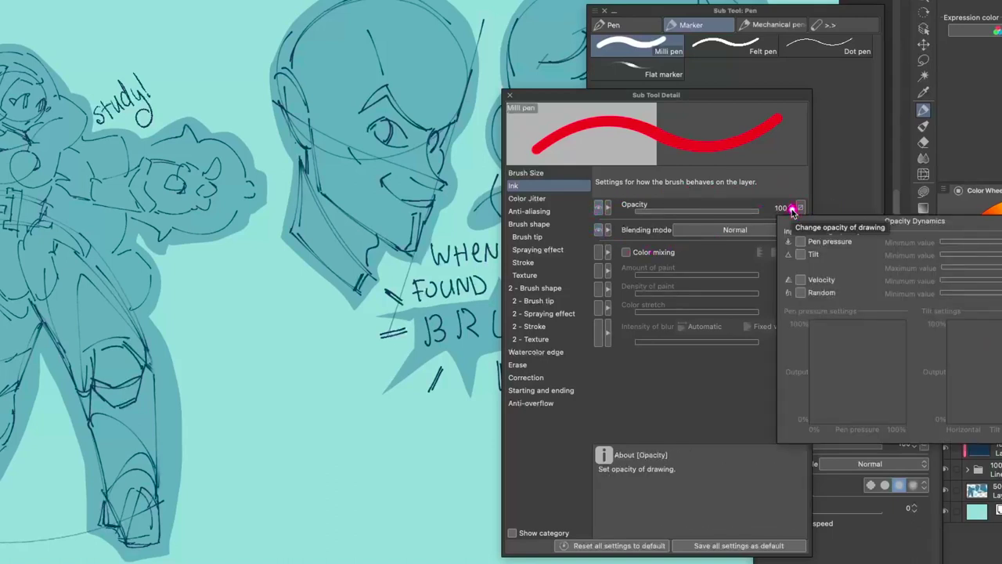
click(800, 208)
click(800, 208)
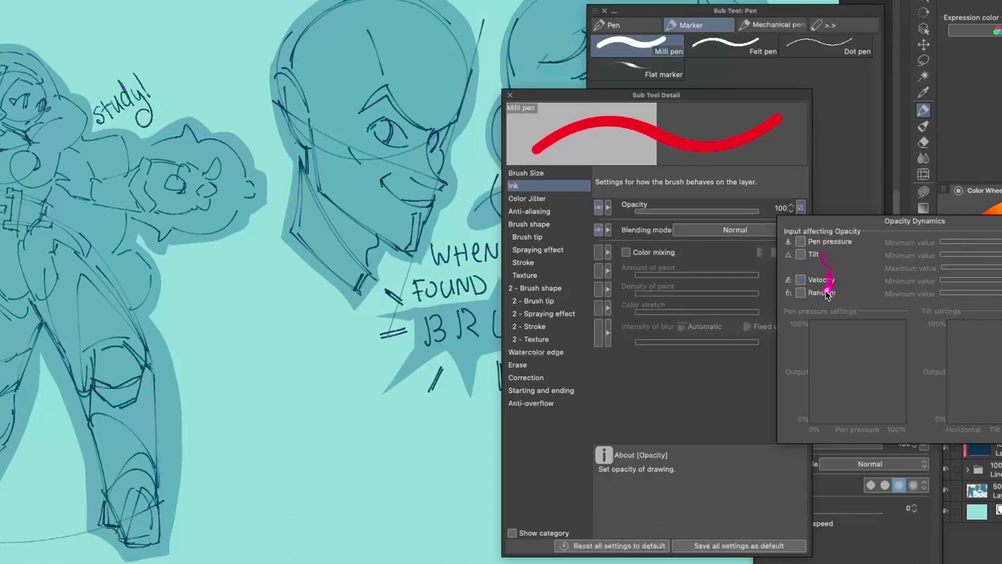
click(801, 241)
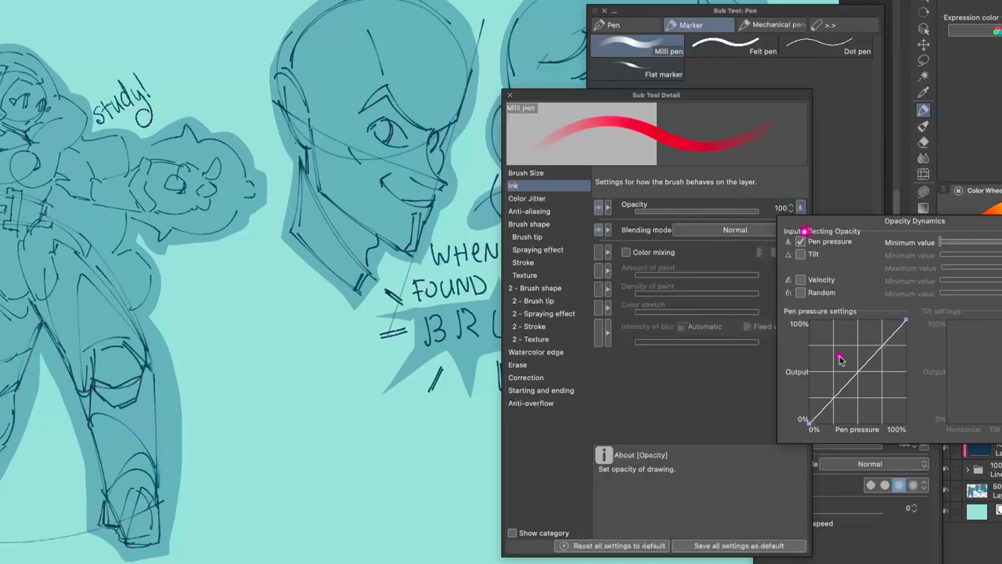
drag(854, 387, 858, 397)
drag(895, 366, 869, 332)
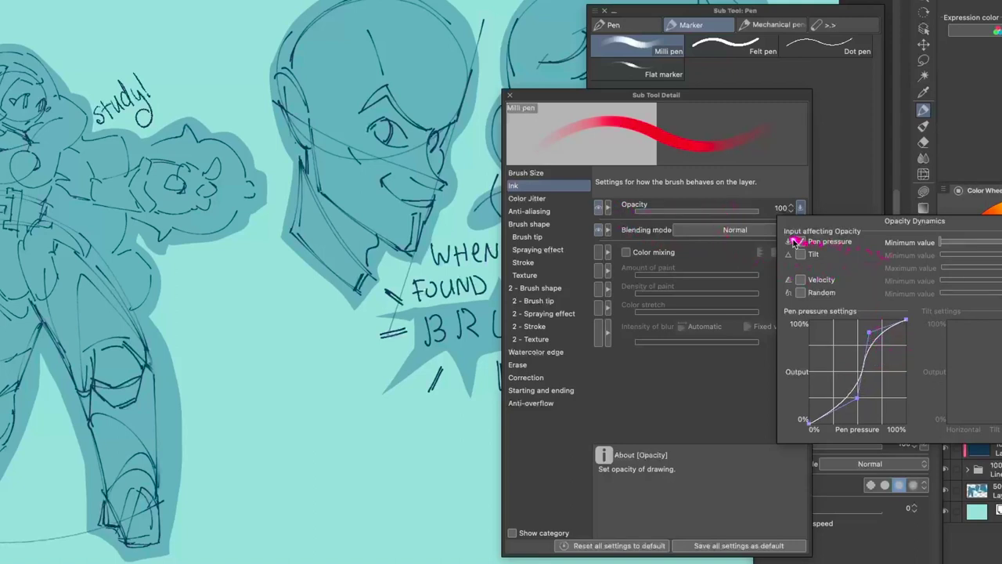
Paint red pressure-opacity test strokes at brush size 80: a diagonal bar with an overlapping oval and a second diagonal beside it.
click(294, 393)
drag(201, 271, 291, 475)
key(super+z)
drag(200, 271, 286, 464)
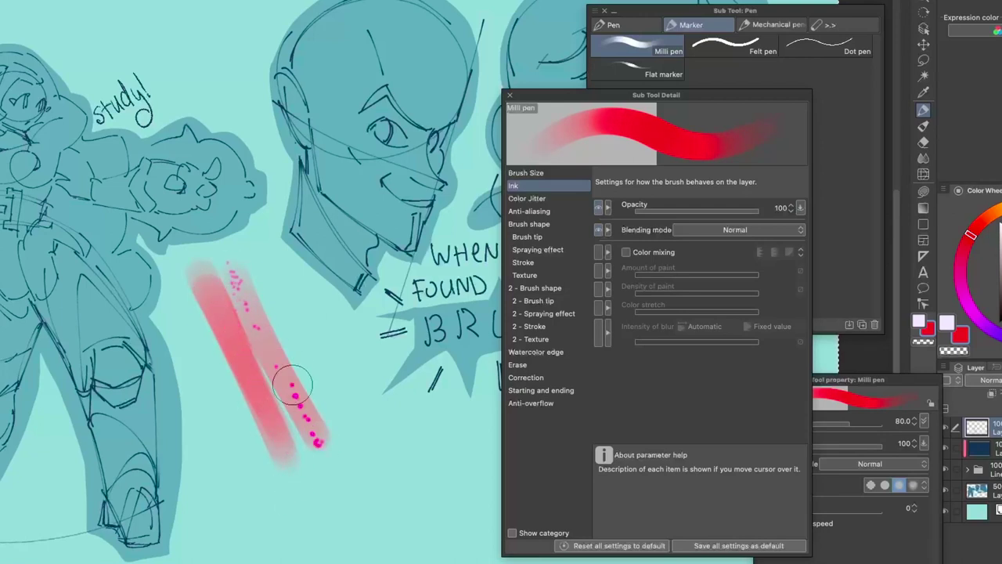
mouse_move(213, 329)
mouse_down()
mouse_move(235, 335)
mouse_move(220, 334)
mouse_move(239, 380)
mouse_move(260, 396)
mouse_up()
drag(321, 484, 446, 348)
Turn off pen pressure for the Milli pen's opacity and reduce the brush size to 20.
click(800, 207)
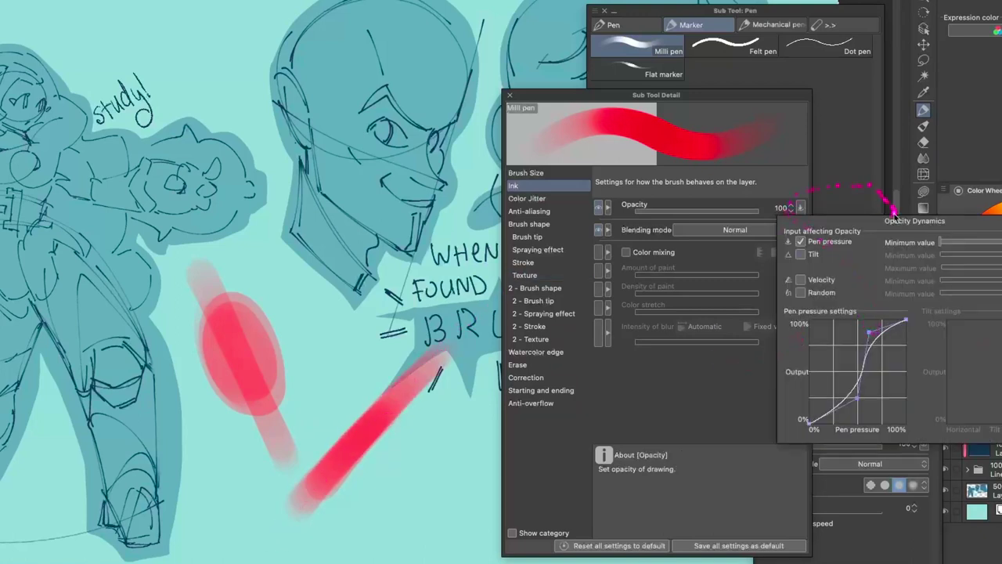
click(800, 241)
click(707, 403)
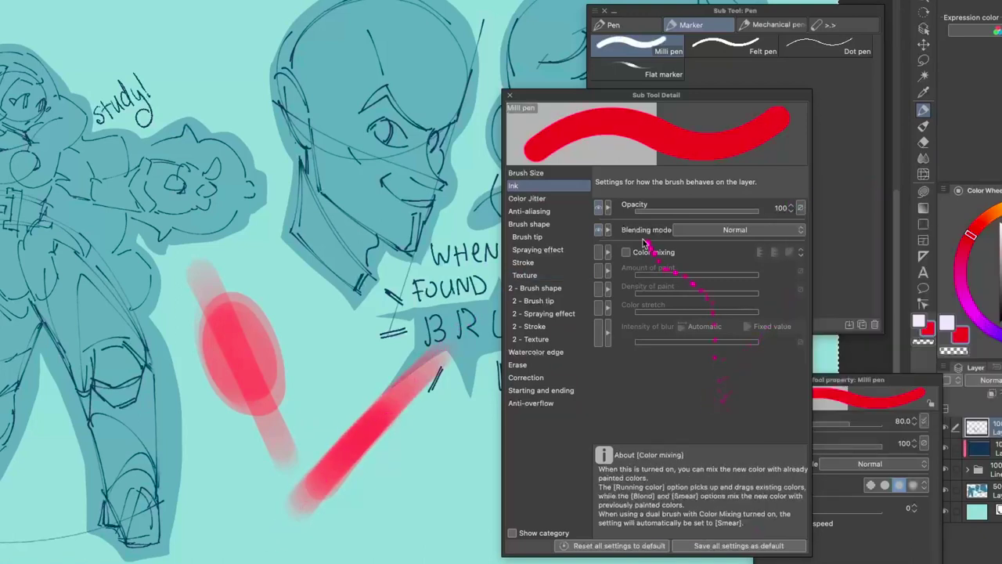
key([)
key([)
key([)
key([)
key([)
key([)
key([)
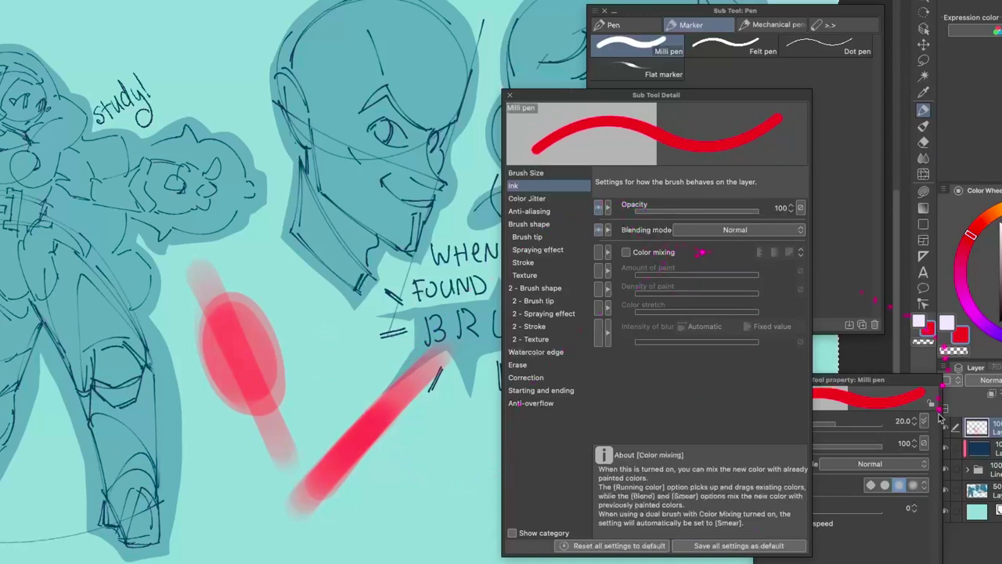
Set the Milli pen's blending mode to Multiply.
mouse_move(680, 256)
click(679, 233)
click(679, 236)
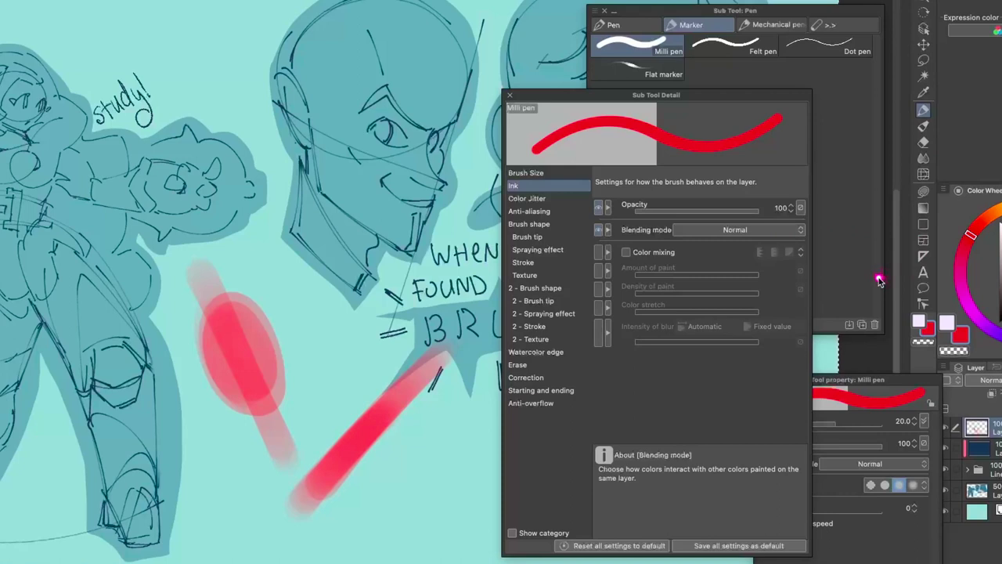
click(783, 229)
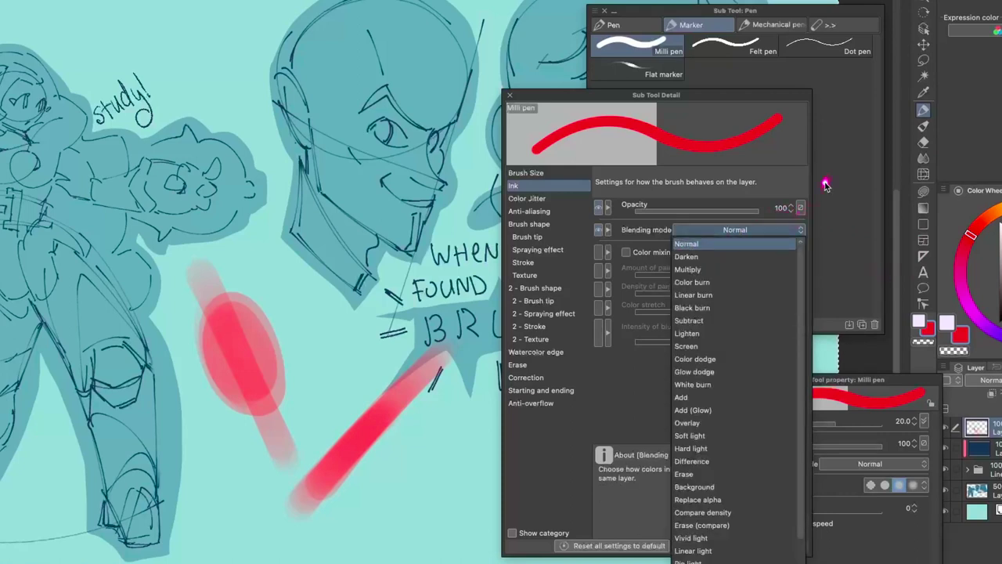
drag(802, 523, 795, 386)
click(716, 270)
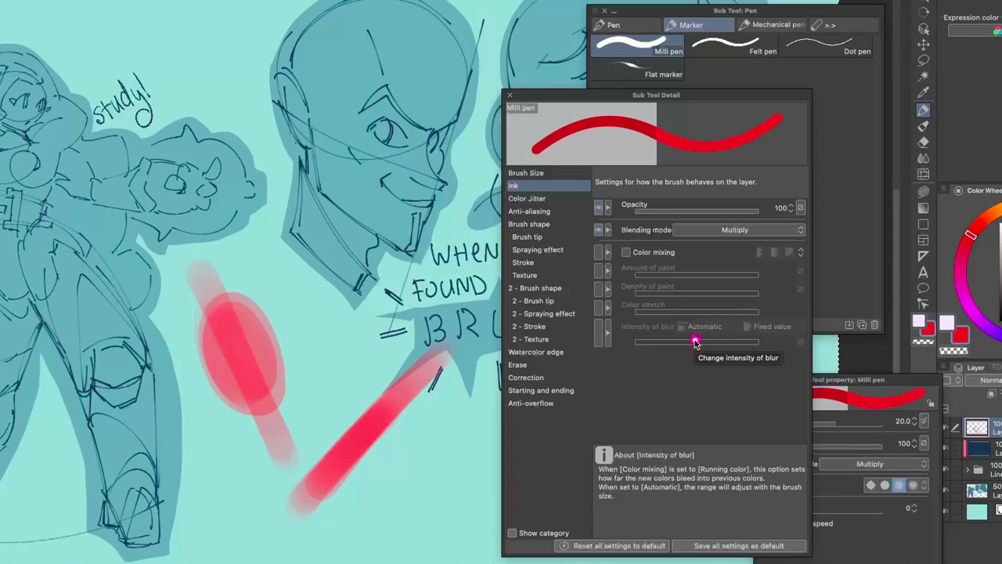
Enlarge the brush to 60 and paint overlapping red Multiply strokes, a long diagonal with a darkened middle, and an oval.
key(bracketright)
key(bracketright)
key(bracketright)
key(bracketright)
key(bracketright)
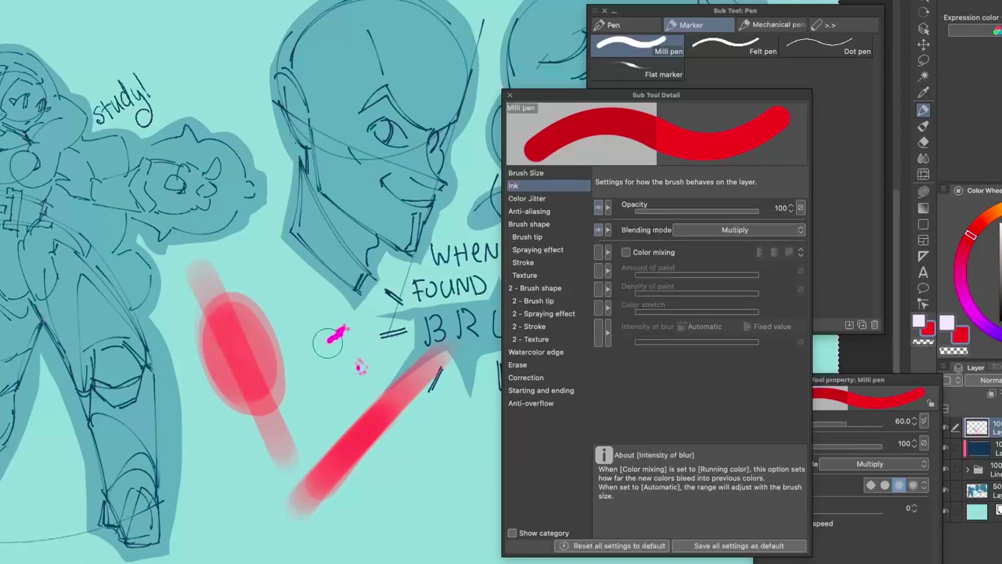
drag(283, 297, 321, 408)
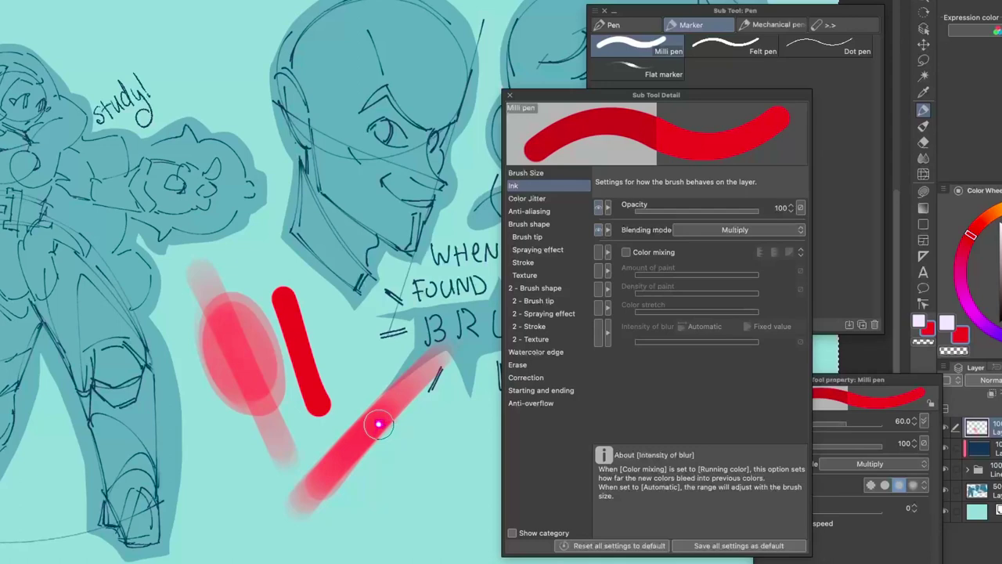
drag(294, 299, 317, 370)
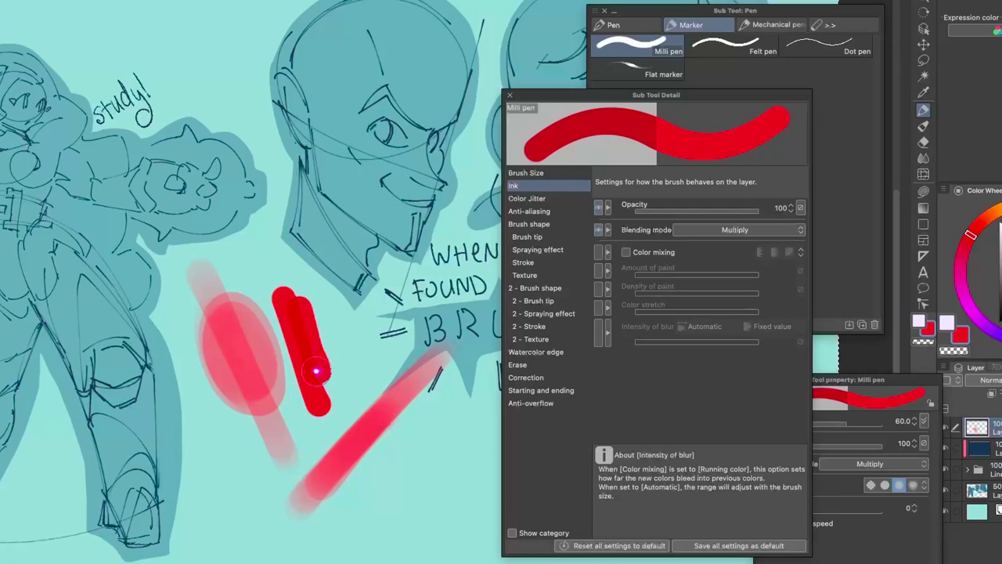
mouse_move(354, 530)
mouse_down()
mouse_move(476, 413)
mouse_move(398, 491)
mouse_move(448, 428)
mouse_up()
mouse_move(403, 475)
mouse_down()
mouse_move(444, 506)
mouse_move(450, 495)
mouse_up()
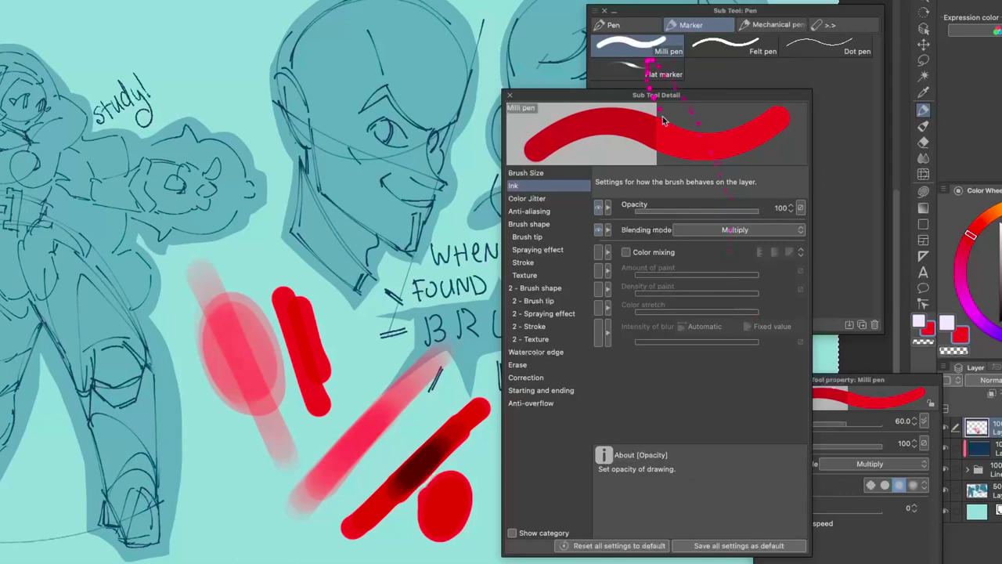
Change the Milli pen's blending mode to Erase.
click(758, 229)
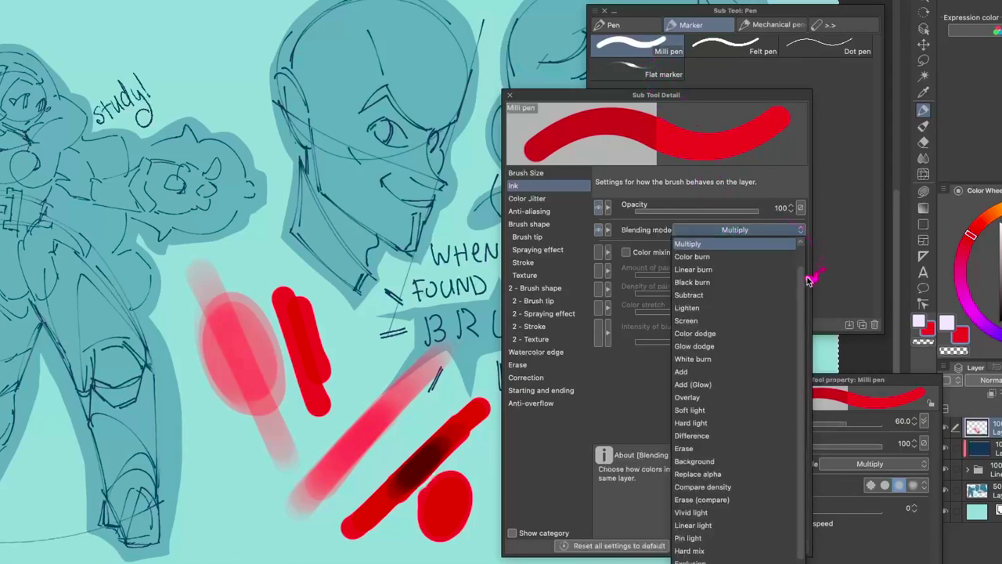
scroll(800, 250, up, 2)
scroll(800, 251, down, 3)
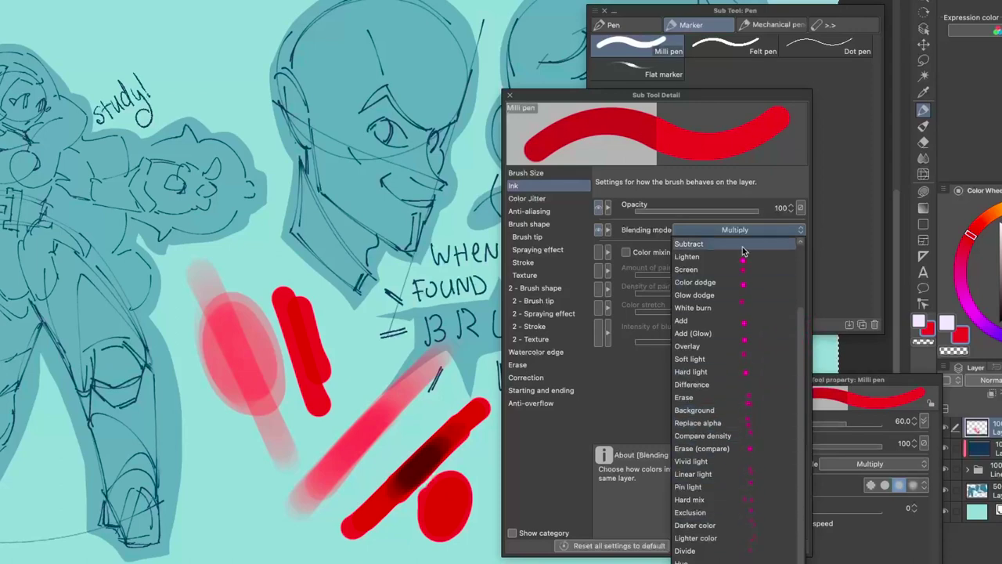
mouse_move(801, 342)
mouse_down()
mouse_move(801, 299)
mouse_move(803, 354)
mouse_up()
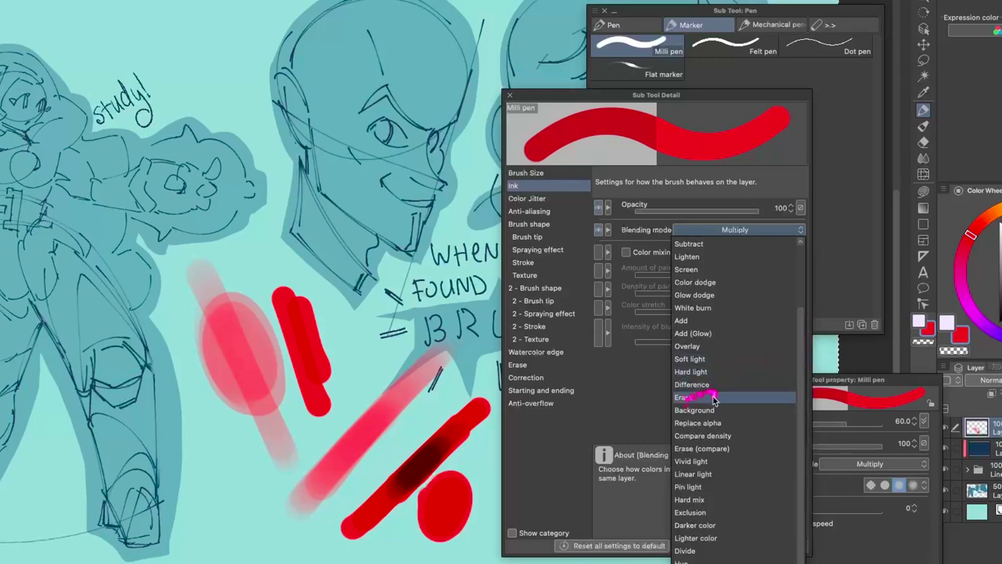
click(688, 399)
Browse the pen sub tool groups and select the Charcoal brush.
click(838, 101)
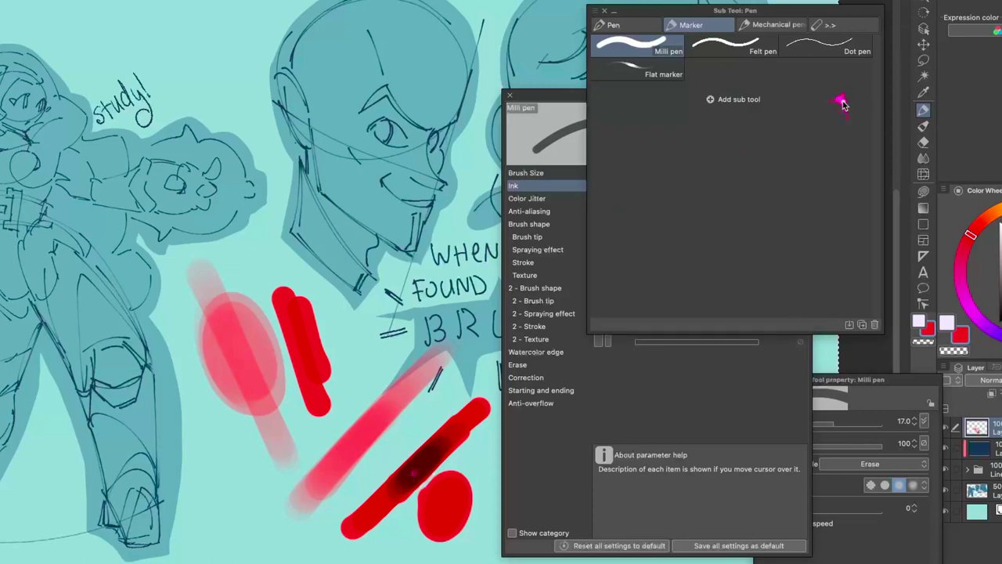
click(775, 24)
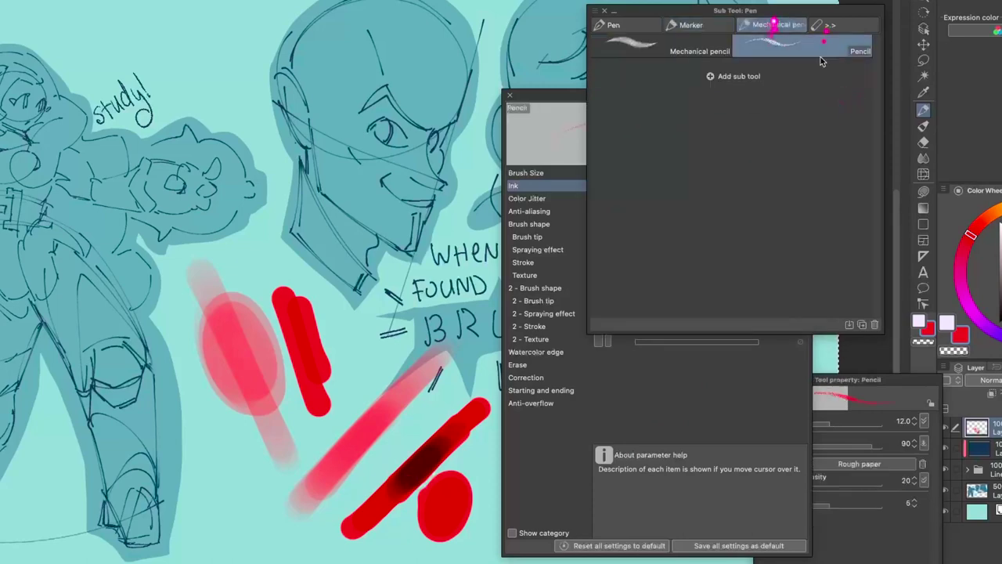
click(627, 25)
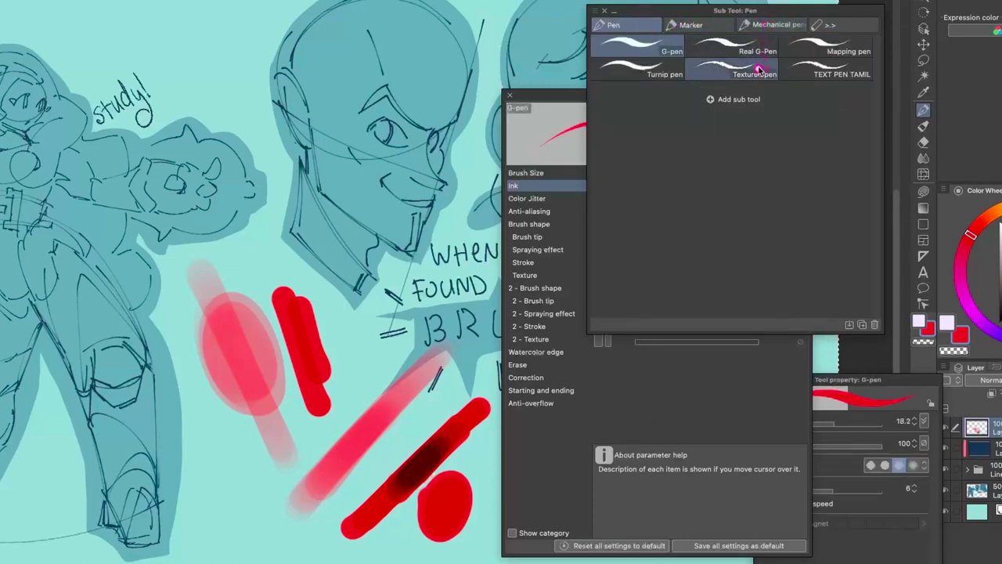
click(775, 25)
click(847, 24)
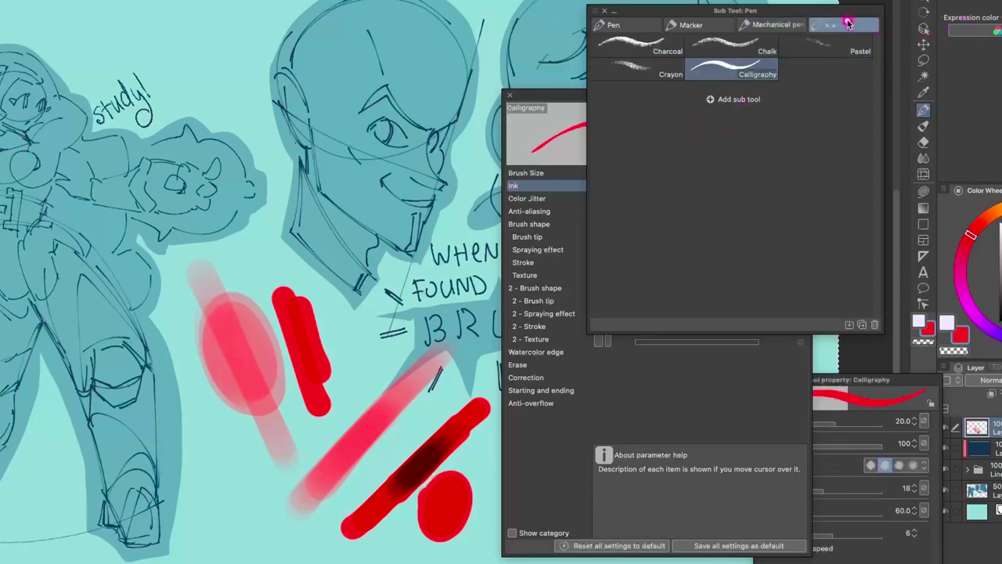
click(658, 43)
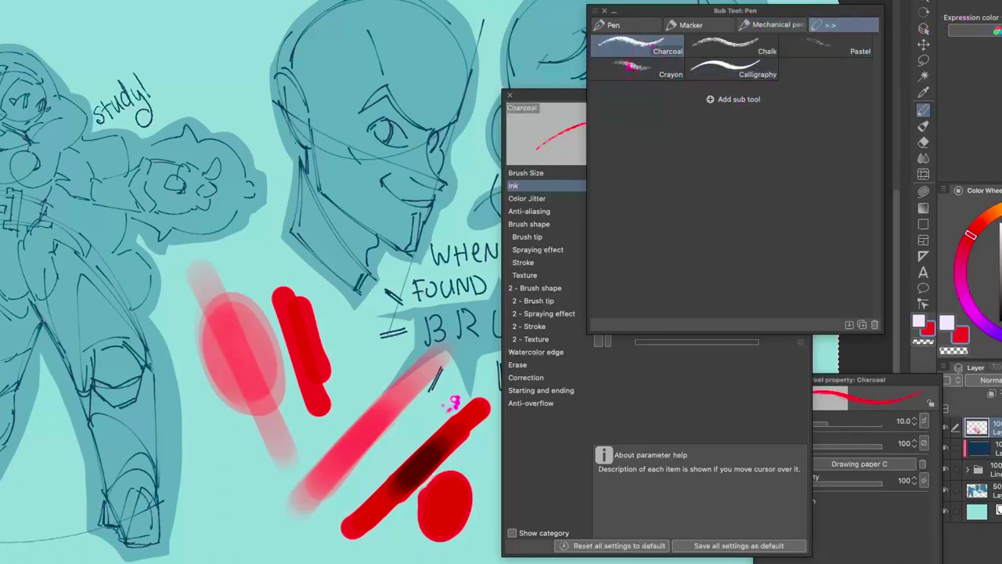
Try several parallel diagonal strokes with the Charcoal brush over the sketch and red marks, and undo them.
drag(278, 202, 224, 283)
drag(313, 213, 255, 329)
drag(368, 227, 282, 384)
drag(423, 266, 336, 411)
key(ctrl+z)
Set the Charcoal brush's blending mode to Erase in its Ink settings.
click(679, 375)
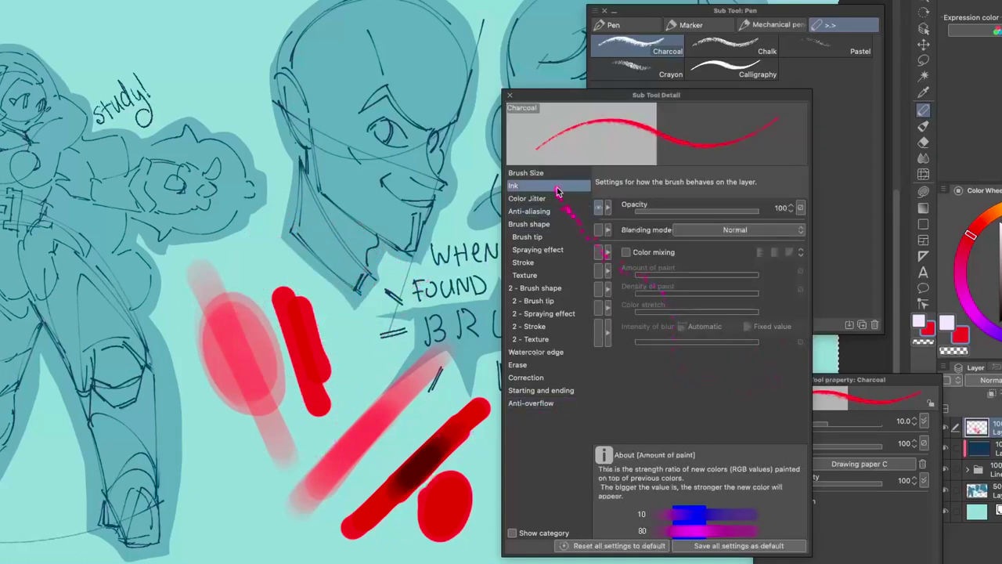
click(757, 231)
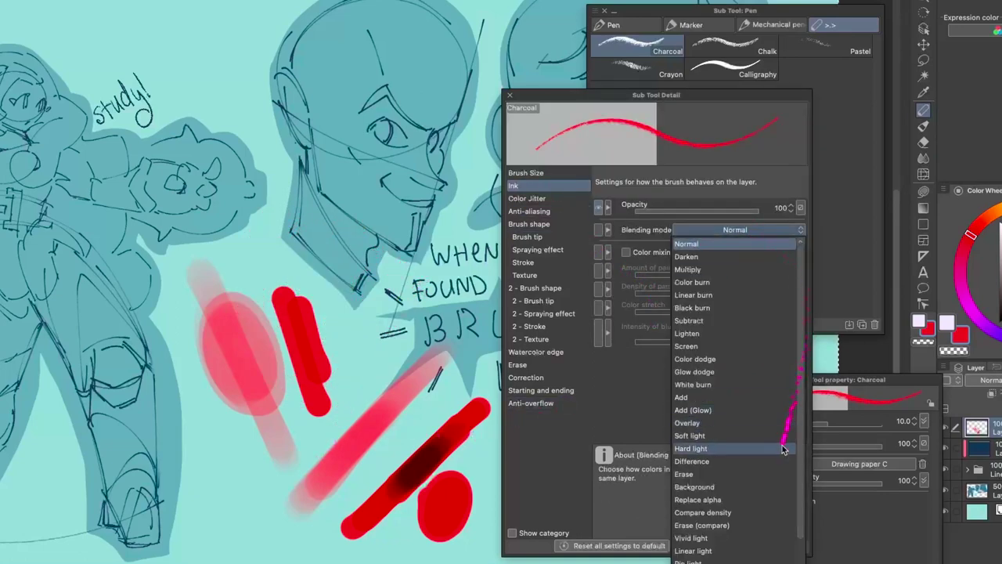
click(775, 472)
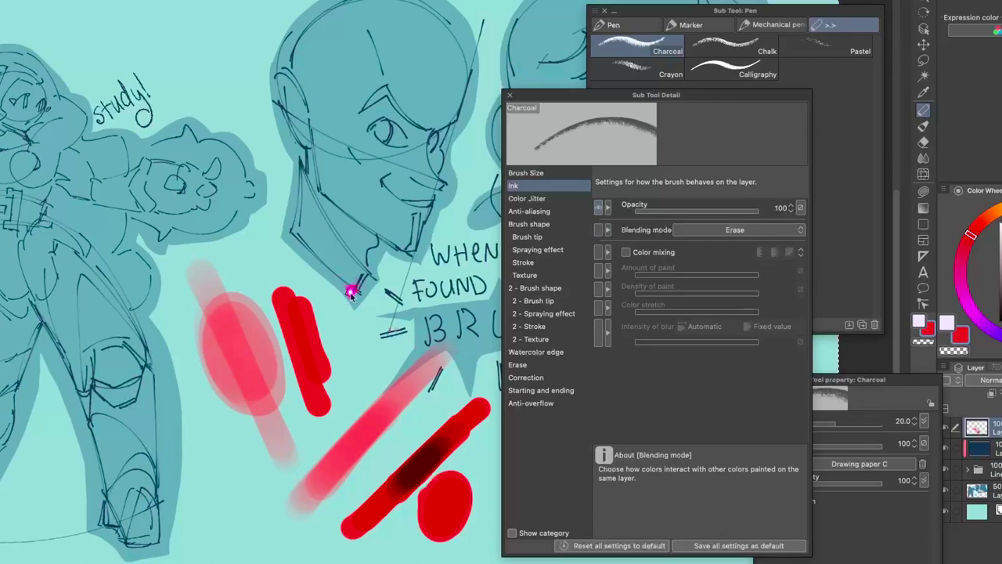
Try erasing diagonally across the red test marks with textured Charcoal strokes at sizes up to 30, and undo the erasures.
mouse_move(345, 302)
mouse_down()
mouse_move(239, 419)
mouse_move(335, 299)
mouse_move(269, 443)
mouse_up()
key(super+z)
key(super+z)
mouse_move(349, 293)
mouse_down()
mouse_move(310, 329)
mouse_move(260, 425)
mouse_up()
mouse_move(327, 310)
mouse_down()
mouse_move(276, 439)
mouse_move(291, 476)
mouse_move(304, 417)
mouse_up()
key(super+z)
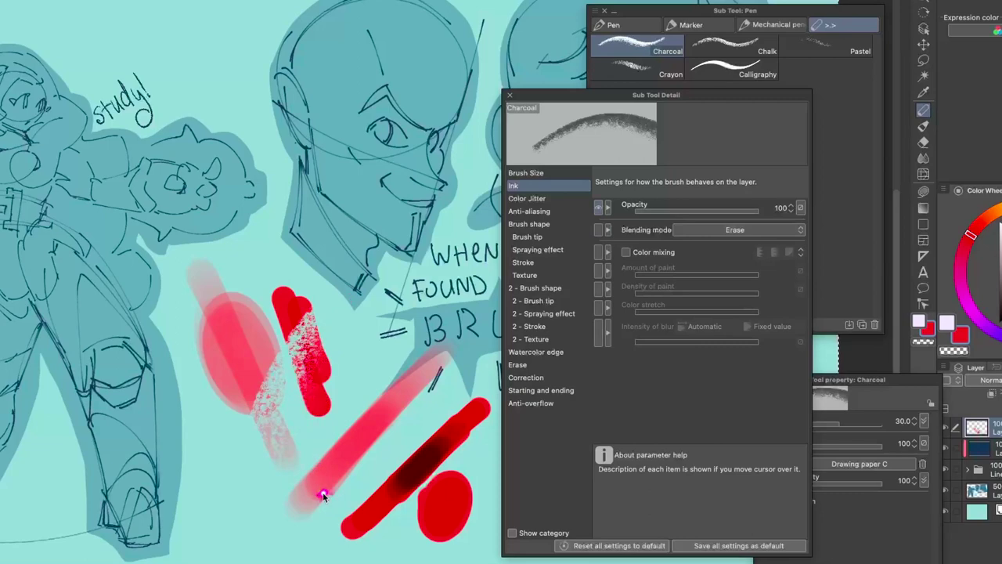
key(ctrl+z)
key(ctrl+z)
key(ctrl+z)
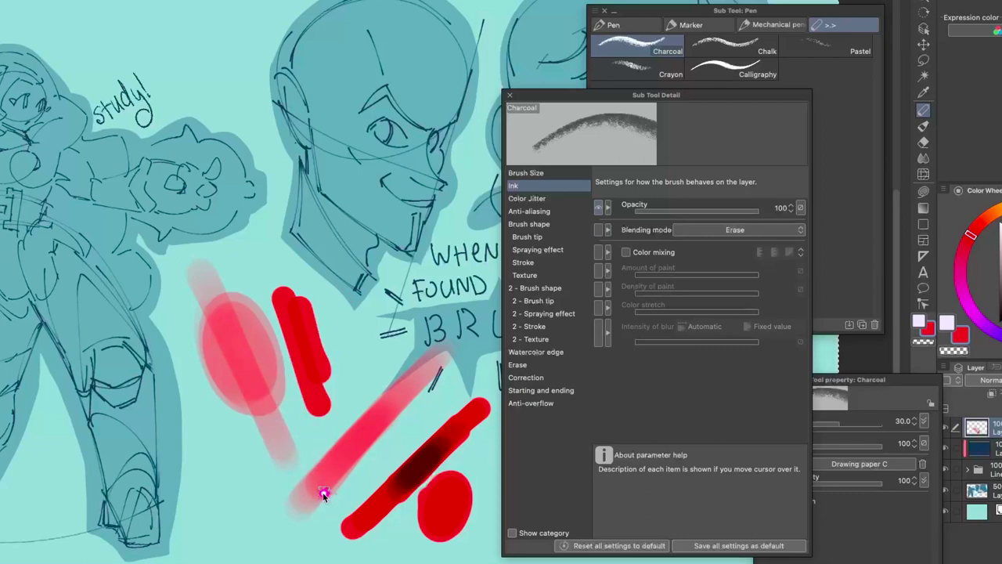
Duplicate the Charcoal brush as a new sub tool named Charcoal Erase with the Eraser tool icon.
drag(783, 98, 442, 104)
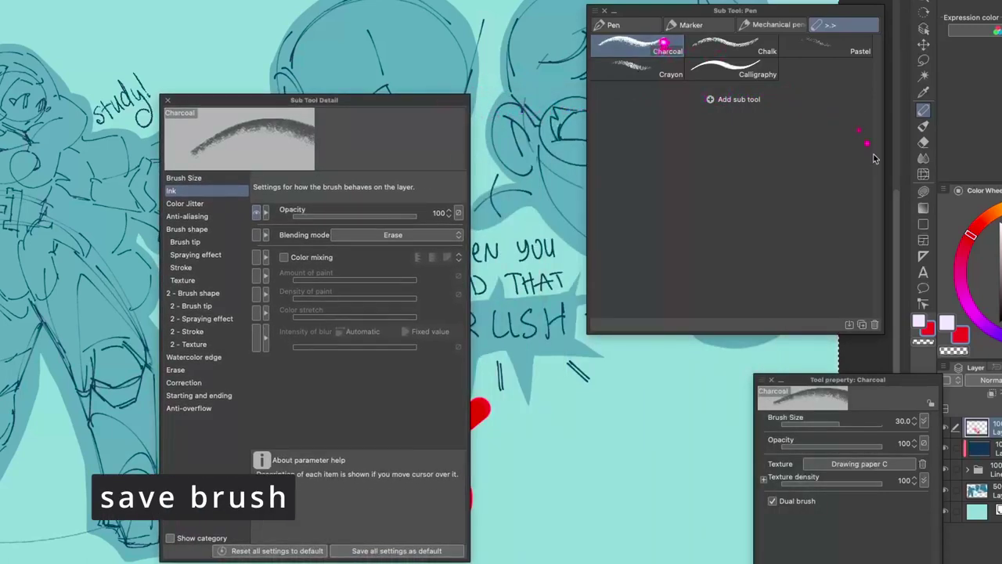
click(861, 325)
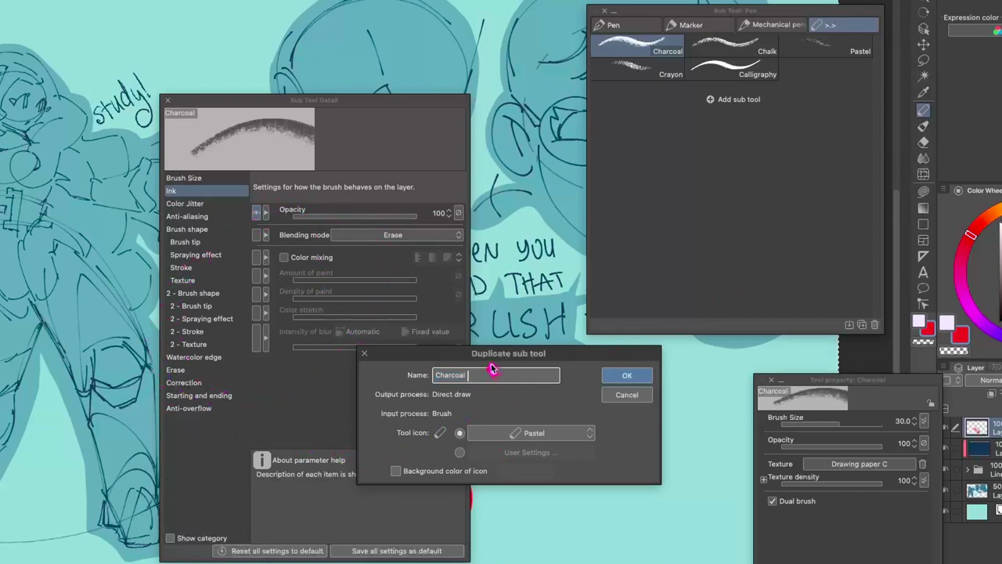
text(e)
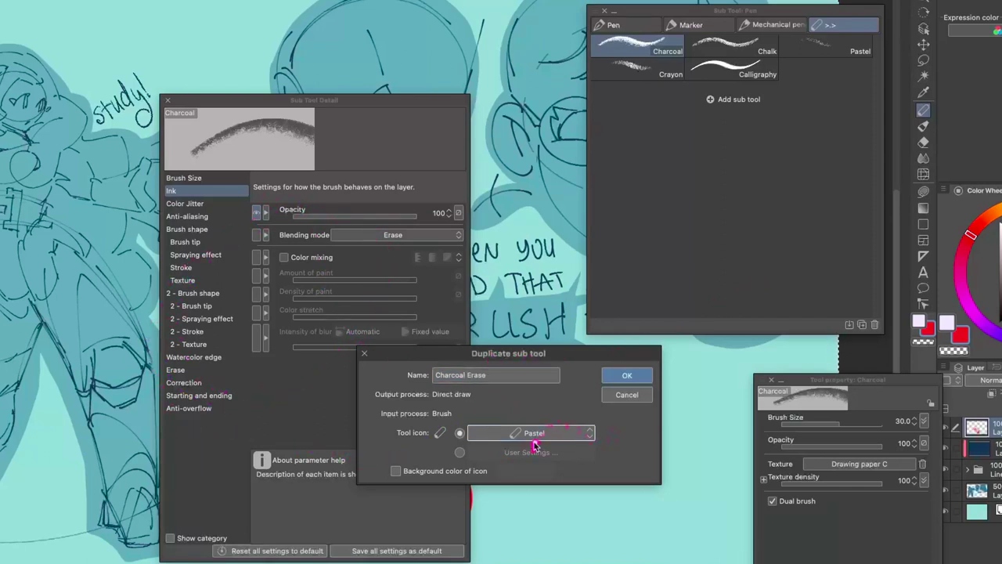
click(531, 435)
drag(592, 130, 600, 252)
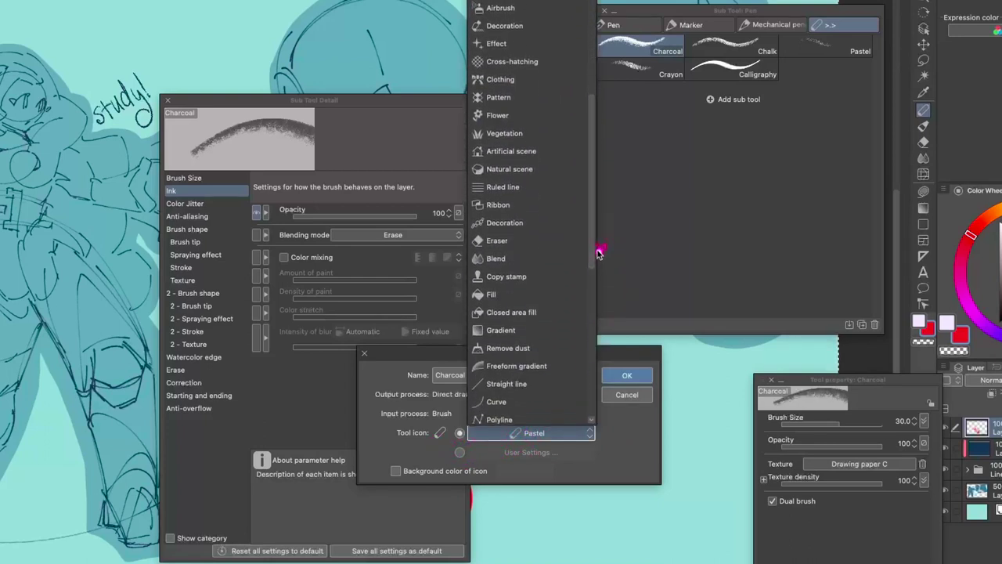
click(567, 241)
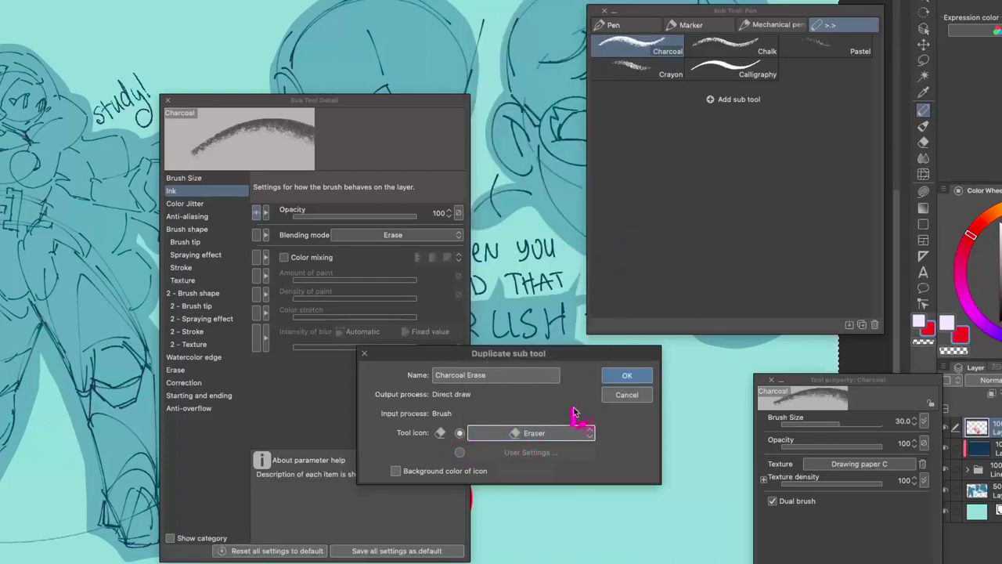
click(627, 375)
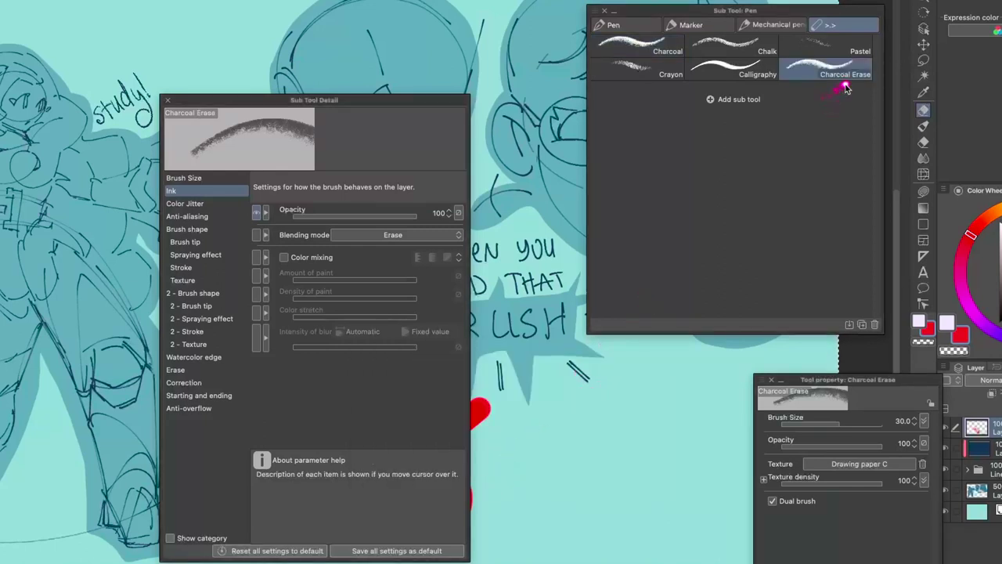
Try a diagonal erasing stroke across the red test marks with the Charcoal Erase brush, and undo it.
drag(371, 100, 595, 80)
drag(282, 349, 336, 329)
key(super+z)
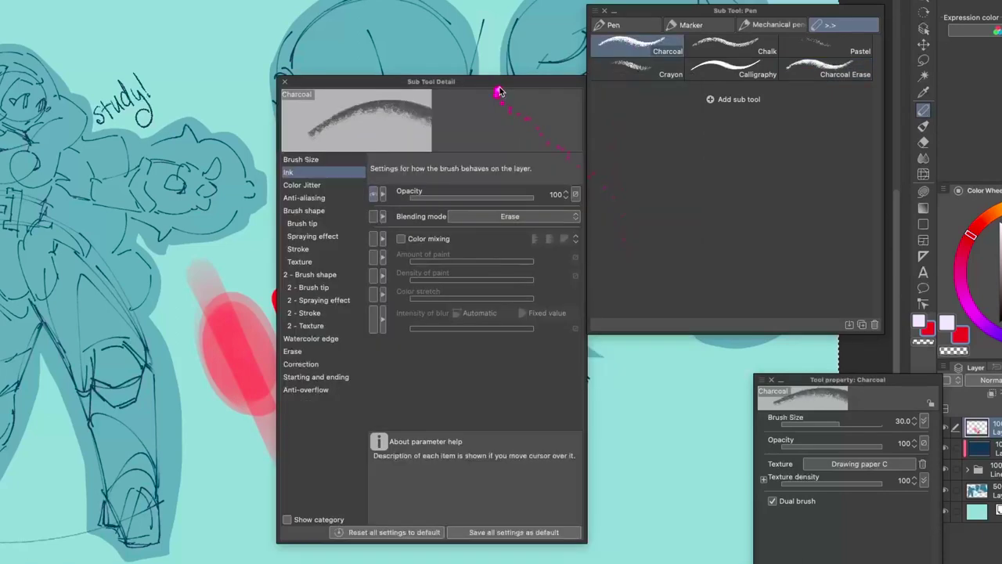
Reselect the original Charcoal brush and switch the drawing colour from the colour swatches to transparent.
drag(500, 85, 506, 37)
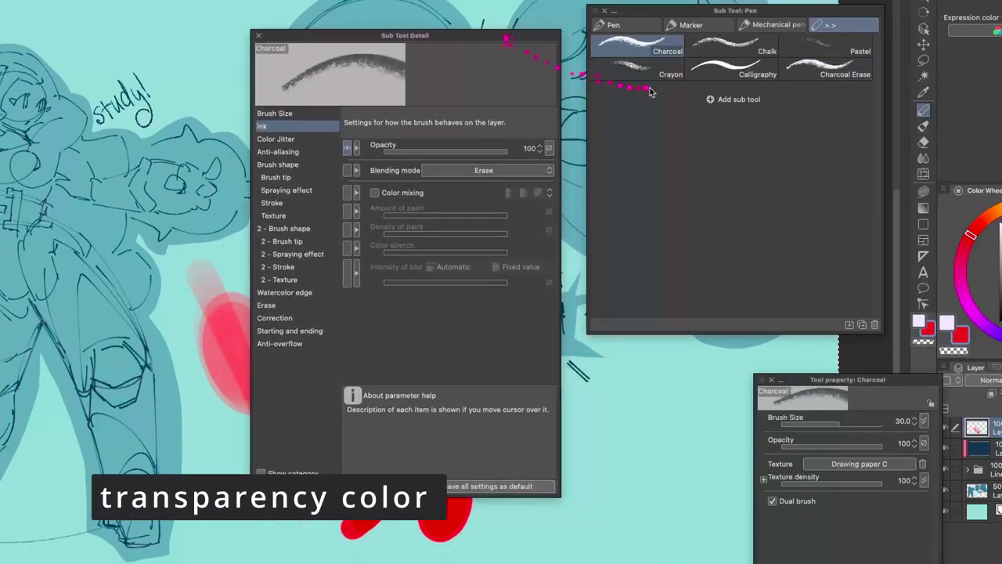
click(658, 44)
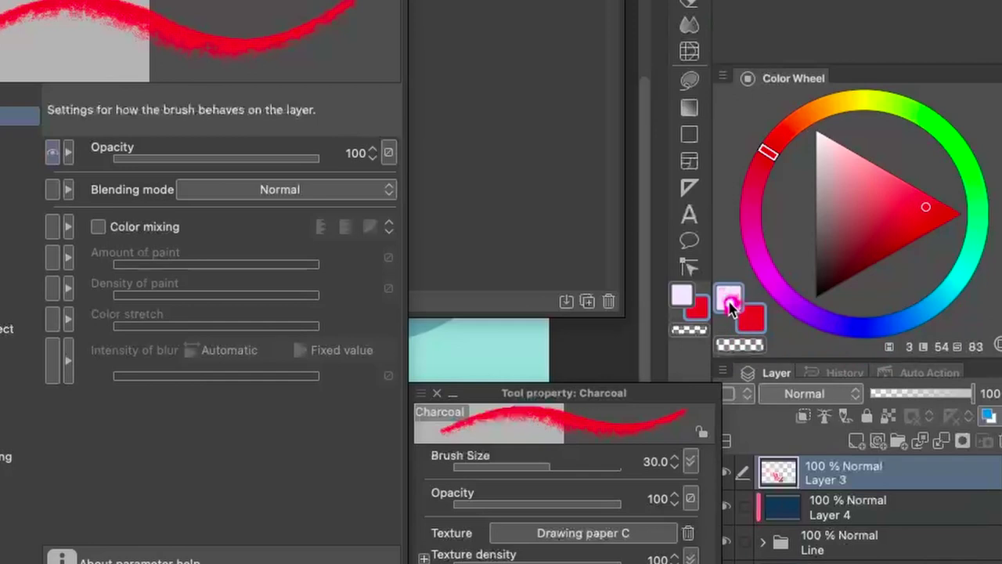
click(754, 326)
click(744, 346)
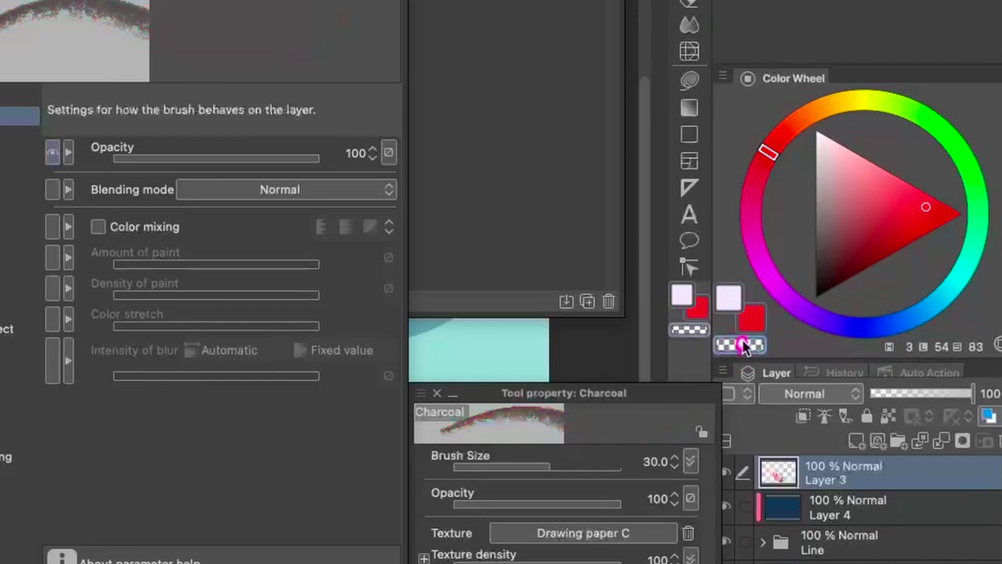
Try erasing across the red marks with transparent Charcoal strokes, and undo the latest ones.
click(297, 354)
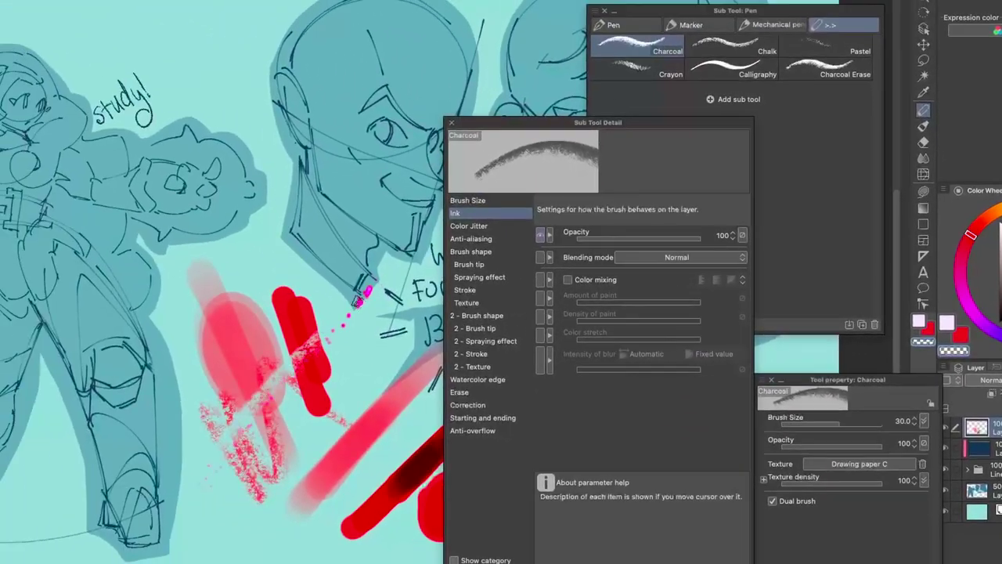
mouse_move(359, 300)
mouse_down()
mouse_move(259, 442)
mouse_move(361, 331)
mouse_move(268, 509)
mouse_move(366, 325)
mouse_move(324, 477)
mouse_move(355, 395)
mouse_move(386, 531)
mouse_up()
key(ctrl+z)
key(ctrl+z)
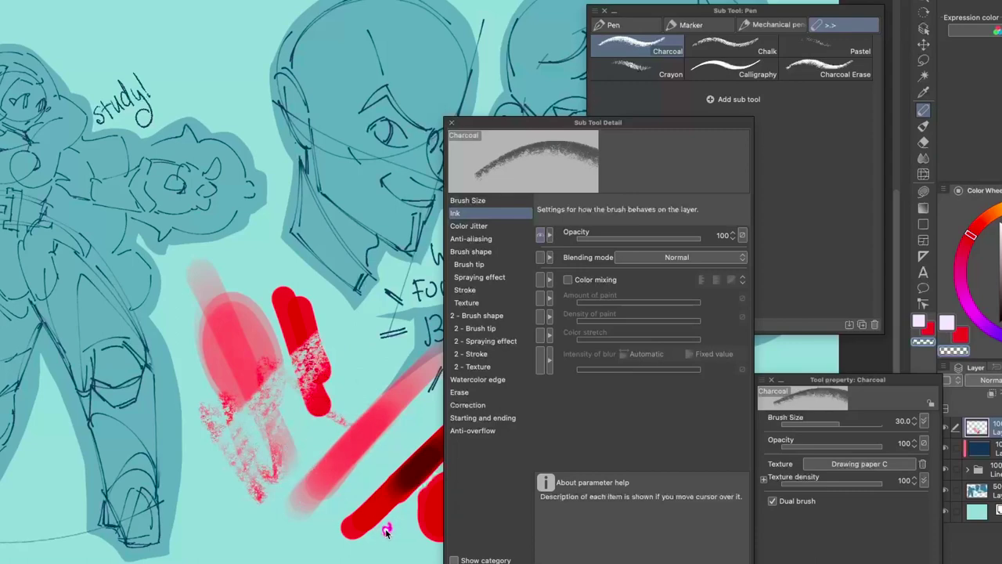
Alternate between the light main colour and transparent, and erase diagonally across the red marks with textured Charcoal strokes.
click(947, 321)
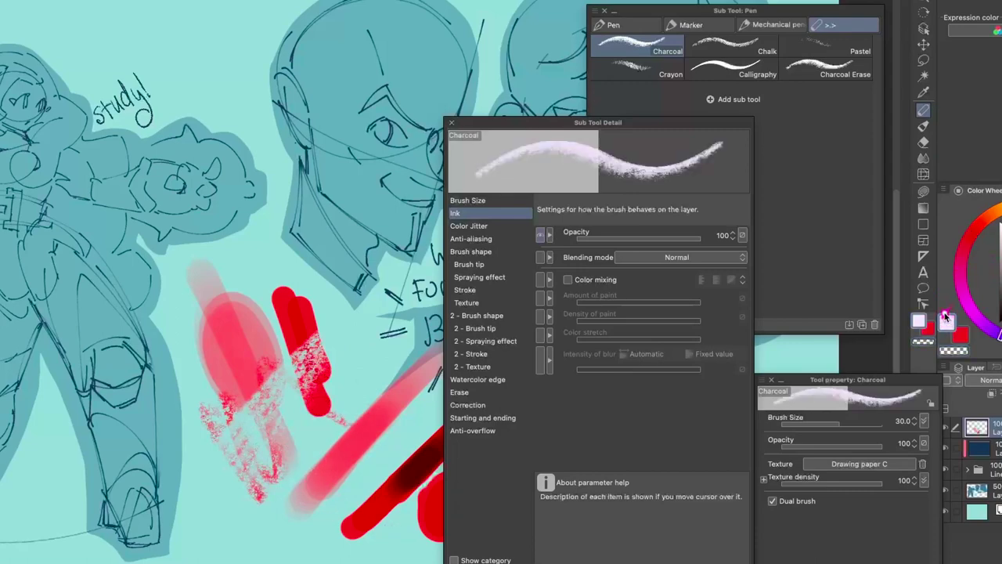
mouse_move(227, 403)
mouse_down()
mouse_move(258, 435)
mouse_move(317, 375)
mouse_up()
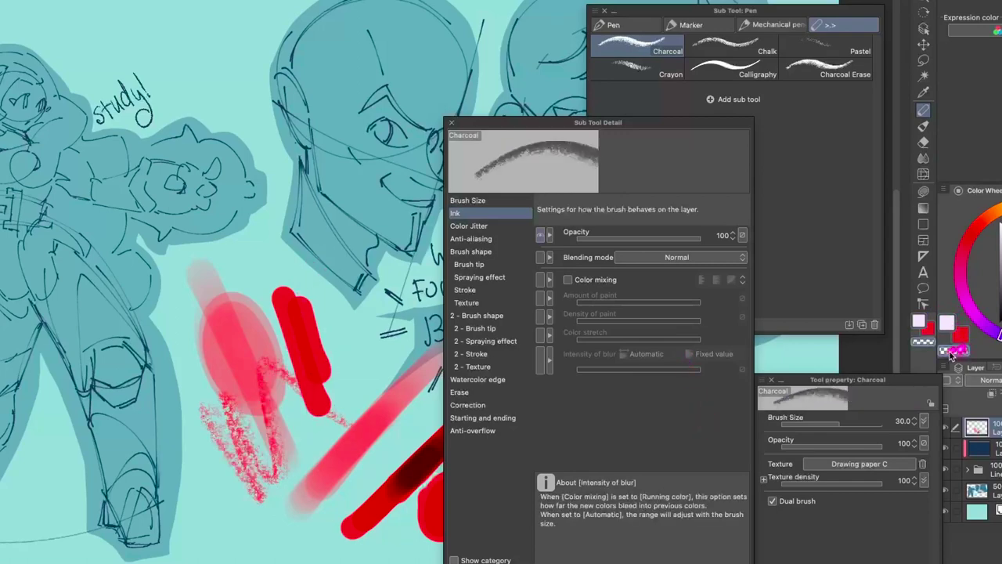
key(c)
key(x)
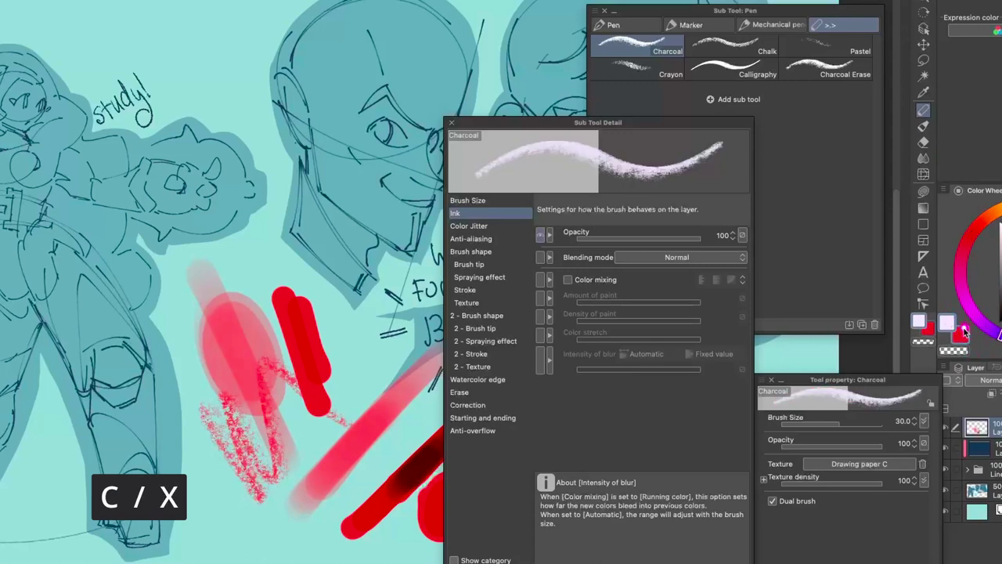
key(c)
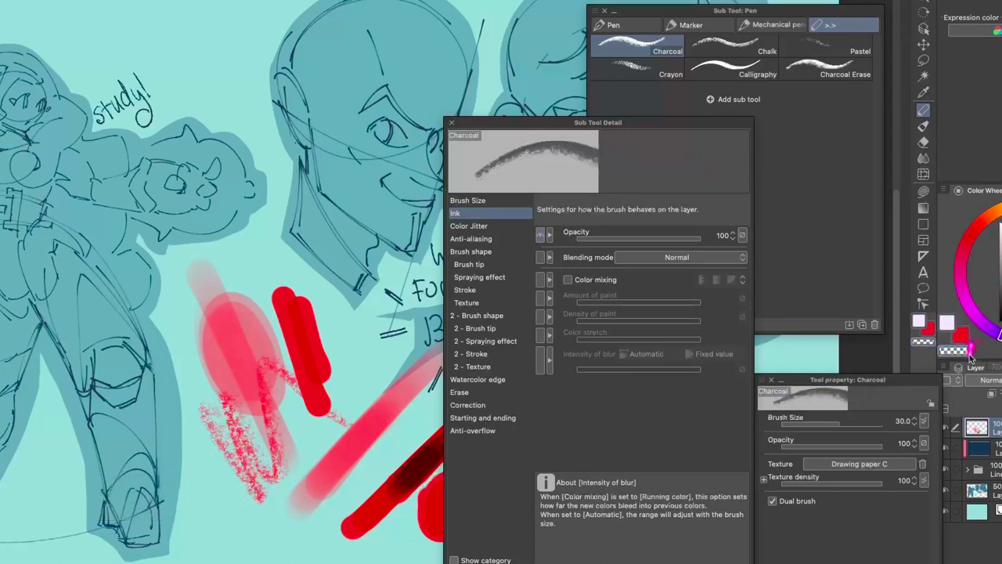
mouse_move(354, 360)
mouse_down()
mouse_move(269, 385)
mouse_move(338, 319)
mouse_move(229, 430)
mouse_up()
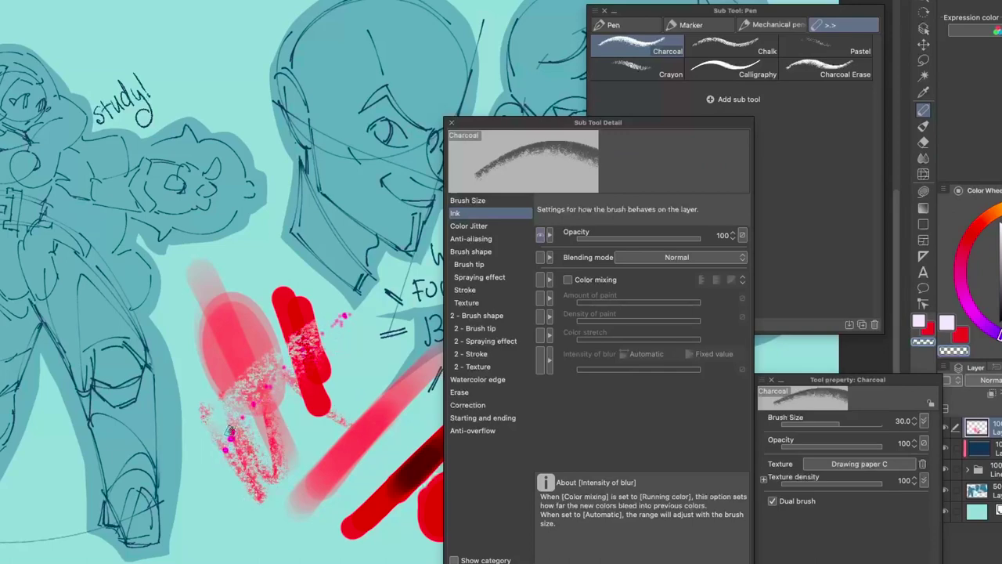
Switch back to the light main colour and paint diagonal Charcoal strokes over the partly erased red marks.
key(x)
key(x)
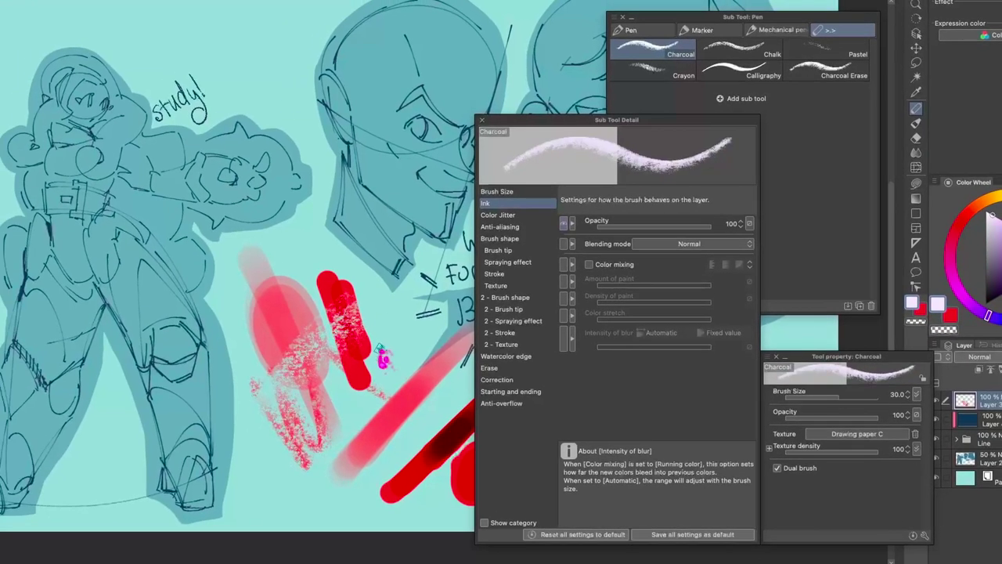
mouse_move(384, 357)
mouse_down()
mouse_move(303, 437)
mouse_move(340, 406)
mouse_move(322, 430)
mouse_up()
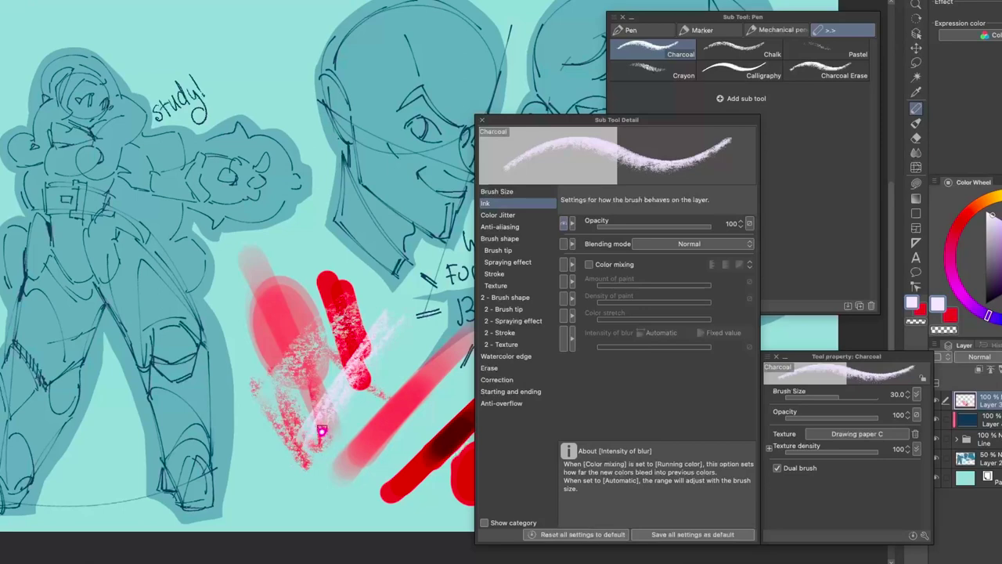
drag(279, 282, 329, 385)
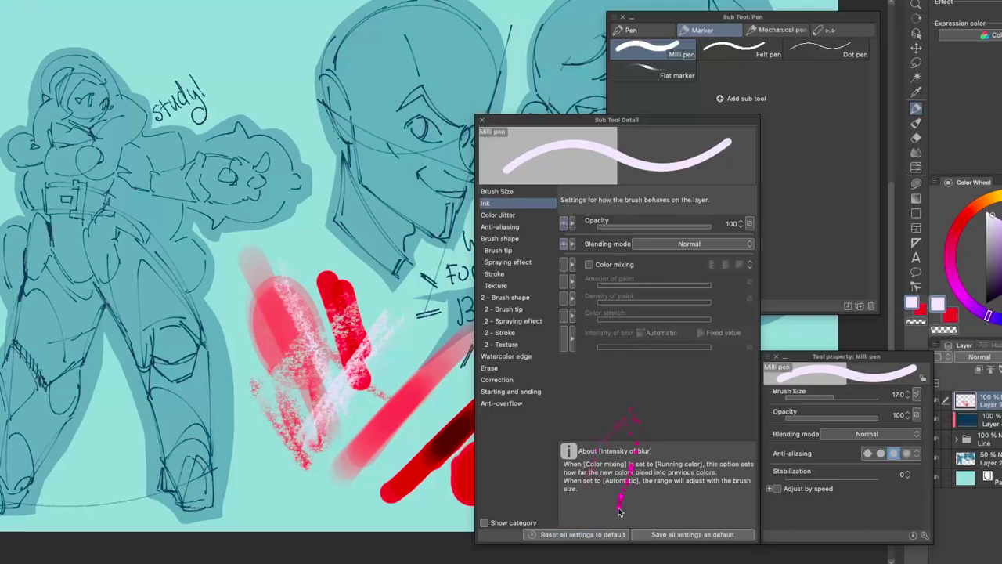
Restore the Milli pen's default settings, set its opacity to 50, and save that as its new default.
click(579, 535)
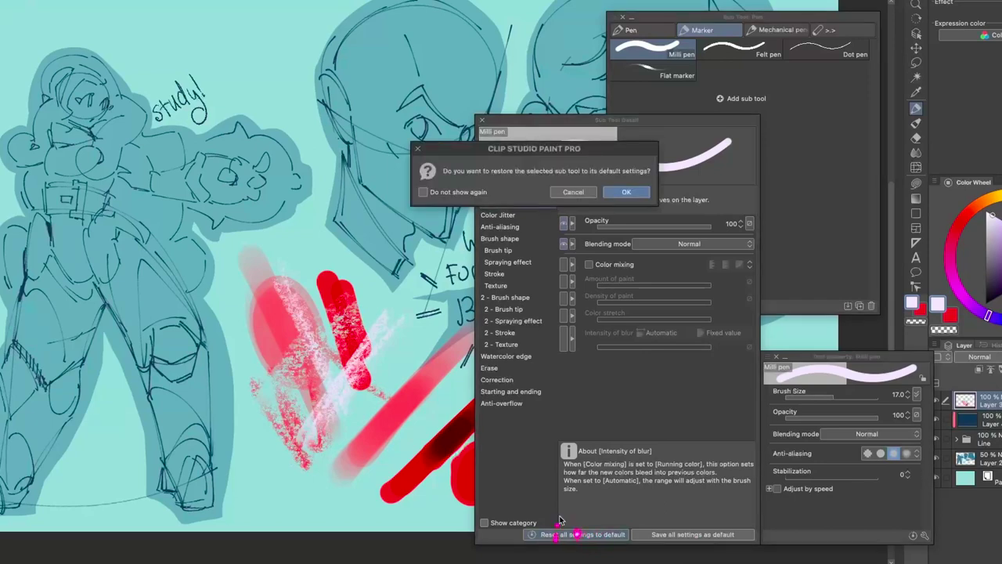
click(628, 191)
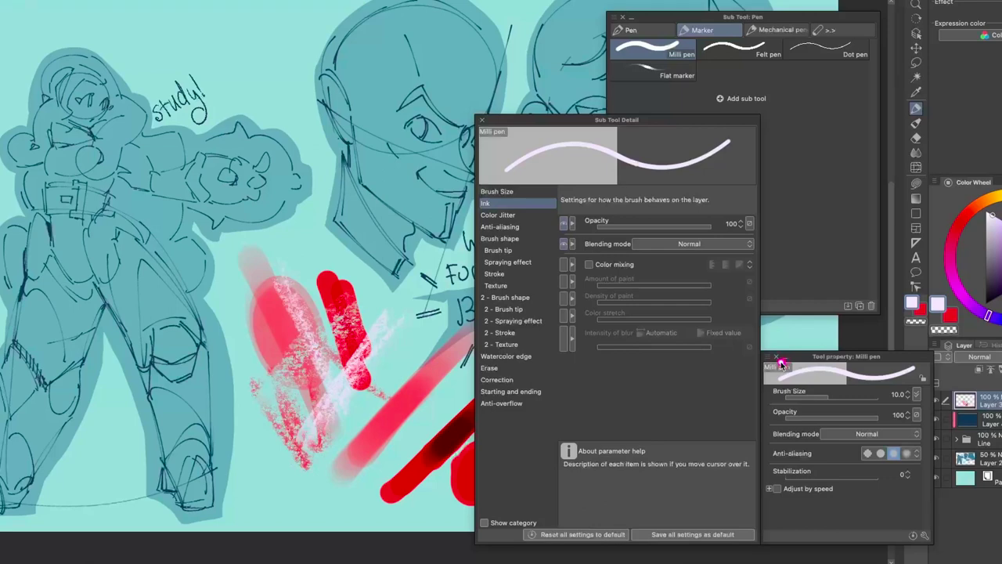
click(645, 227)
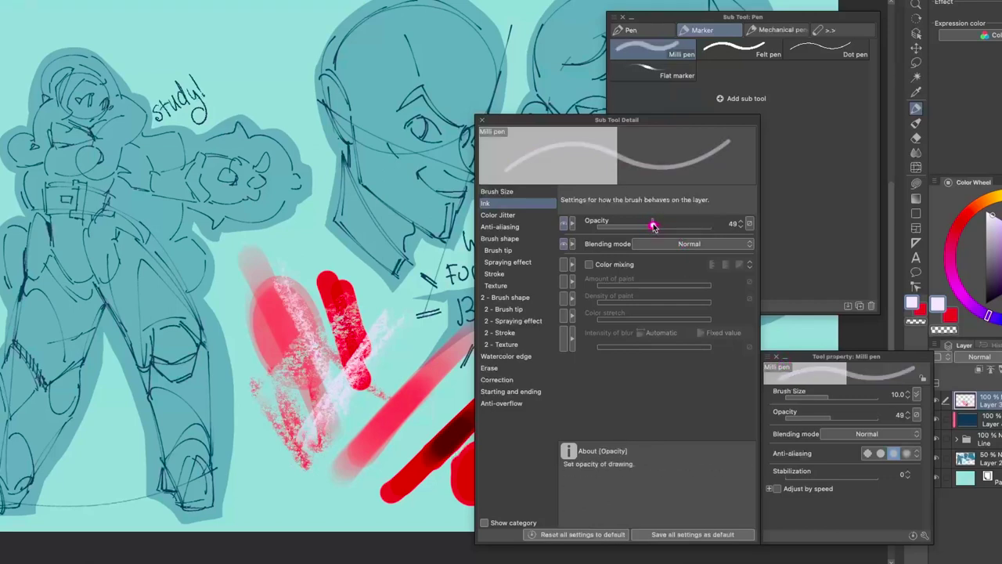
click(699, 535)
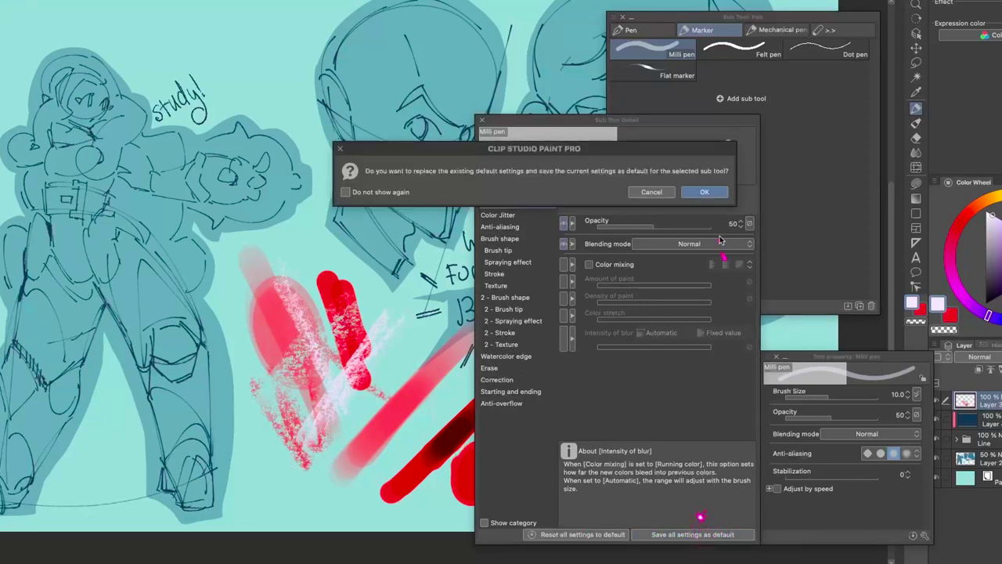
click(711, 194)
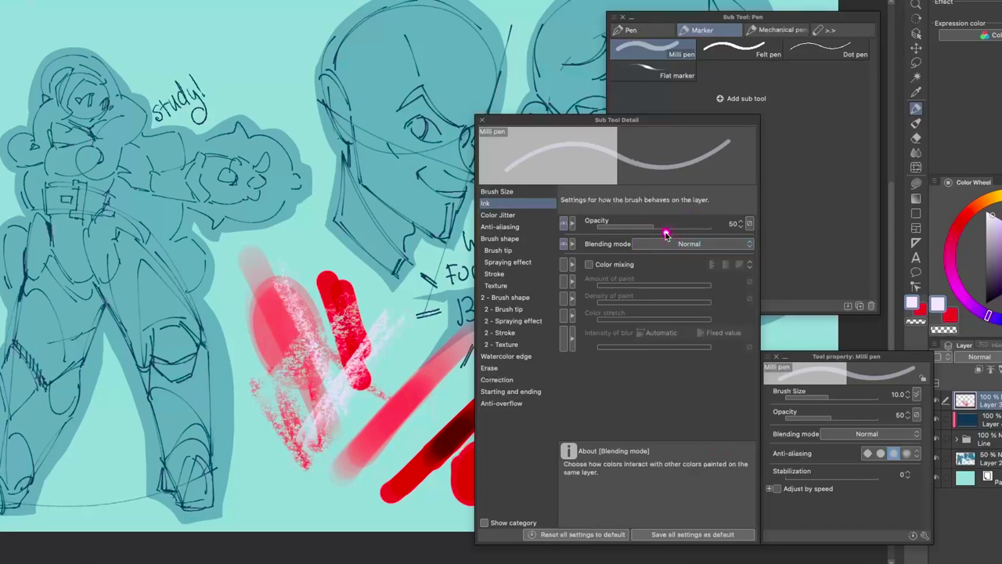
Try a lower opacity on the Milli pen and reset the brush to its saved defaults.
click(603, 534)
click(626, 193)
drag(649, 227, 632, 228)
click(586, 534)
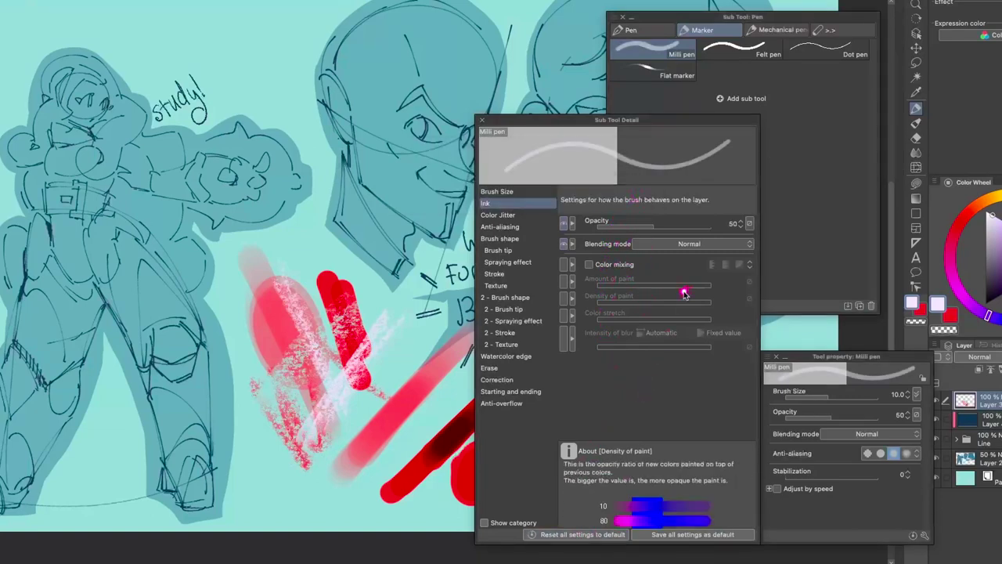
Turn on colour mixing in the Milli pen's Ink settings.
drag(732, 222, 788, 216)
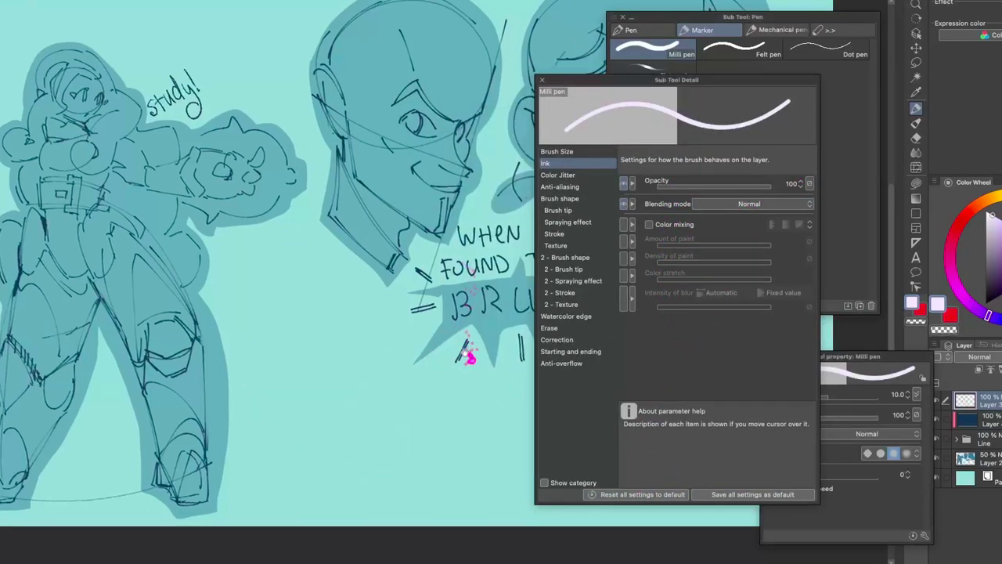
drag(467, 354, 463, 346)
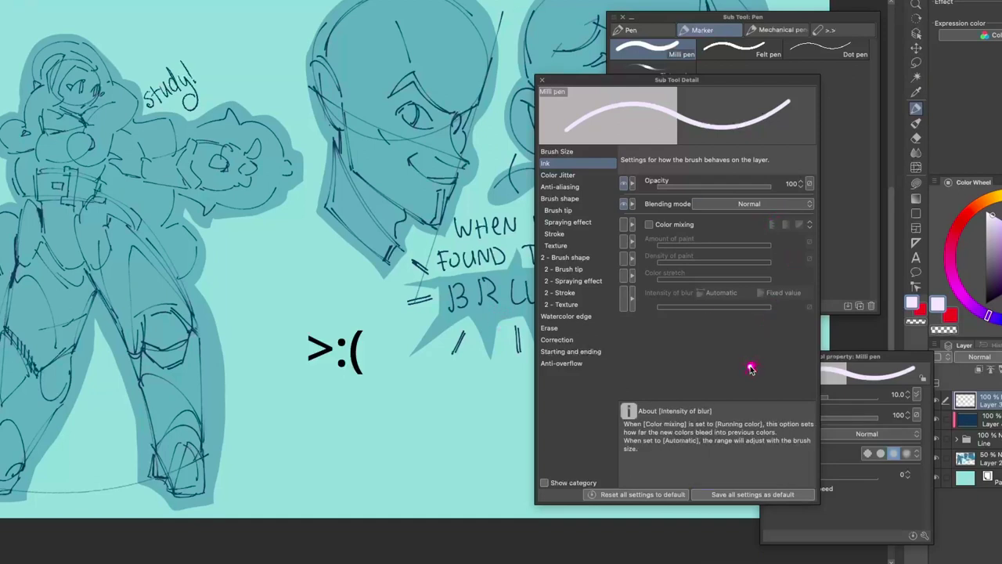
click(687, 225)
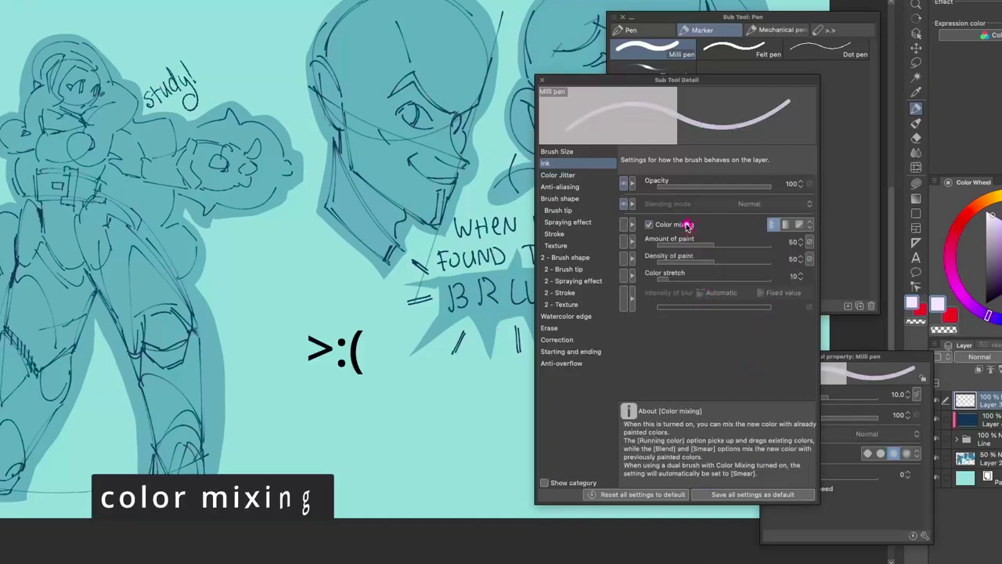
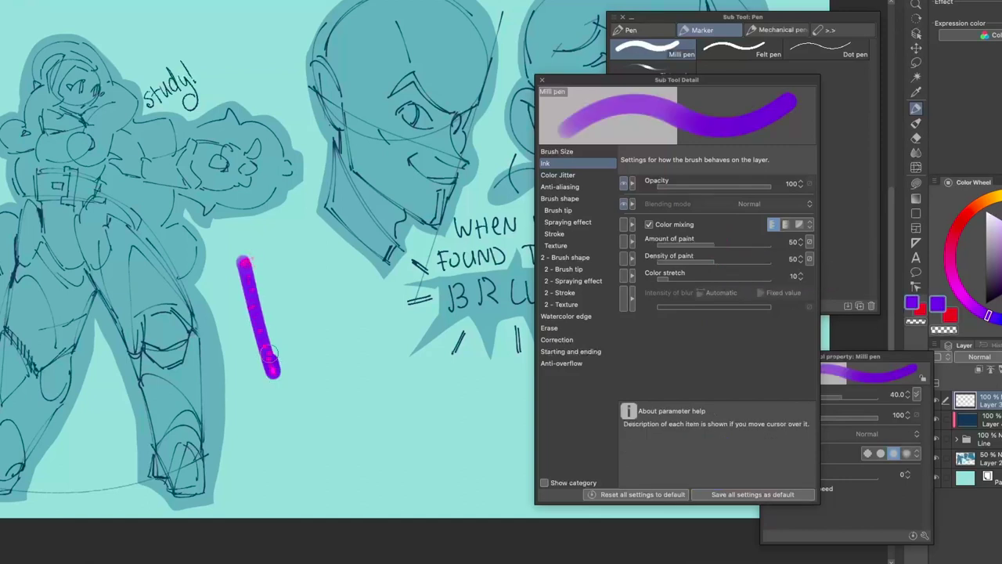
Paint a purple patch beside the full-body sketch with the size 40 Milli pen, and overlap it with red strokes.
mouse_move(245, 263)
mouse_down()
mouse_move(277, 366)
mouse_move(304, 358)
mouse_up()
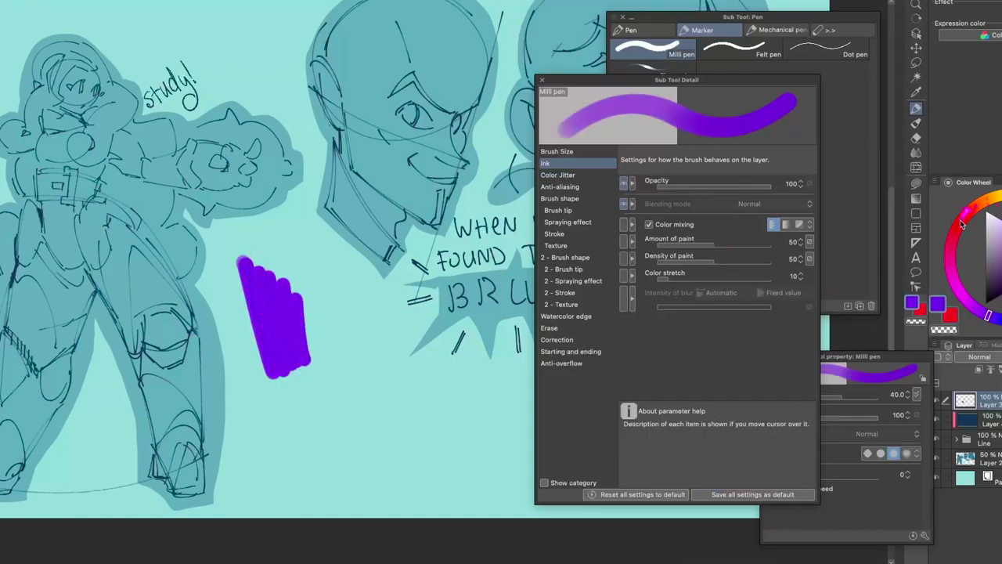
click(963, 225)
mouse_move(344, 271)
mouse_down()
mouse_move(345, 344)
mouse_move(327, 354)
mouse_move(305, 348)
mouse_move(277, 294)
mouse_move(289, 361)
mouse_up()
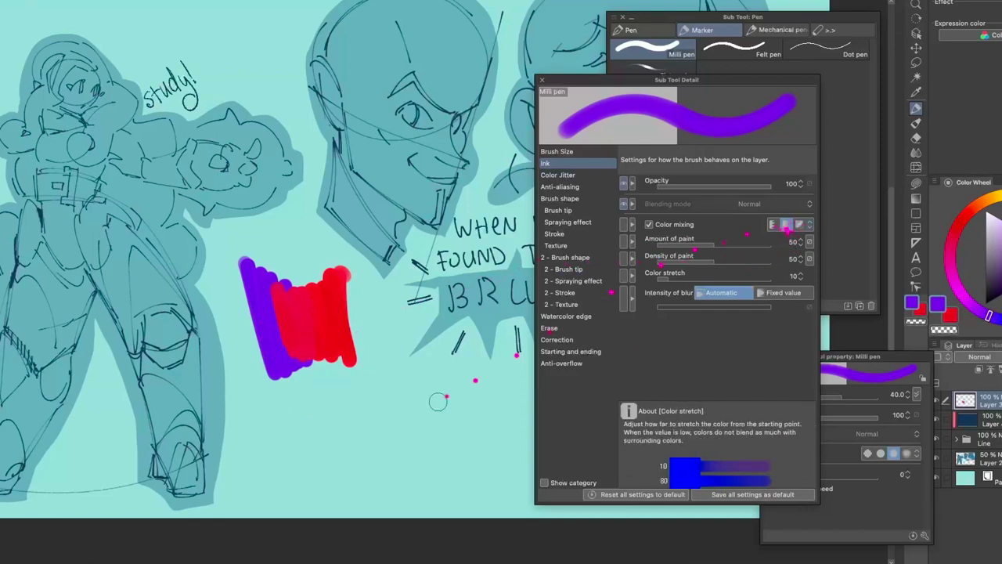
Paint a second purple patch below the first in Running color mode, and overlap it with red sampled from the first patch.
mouse_move(265, 402)
mouse_down()
mouse_move(294, 471)
mouse_move(324, 459)
mouse_move(325, 424)
mouse_move(342, 448)
mouse_up()
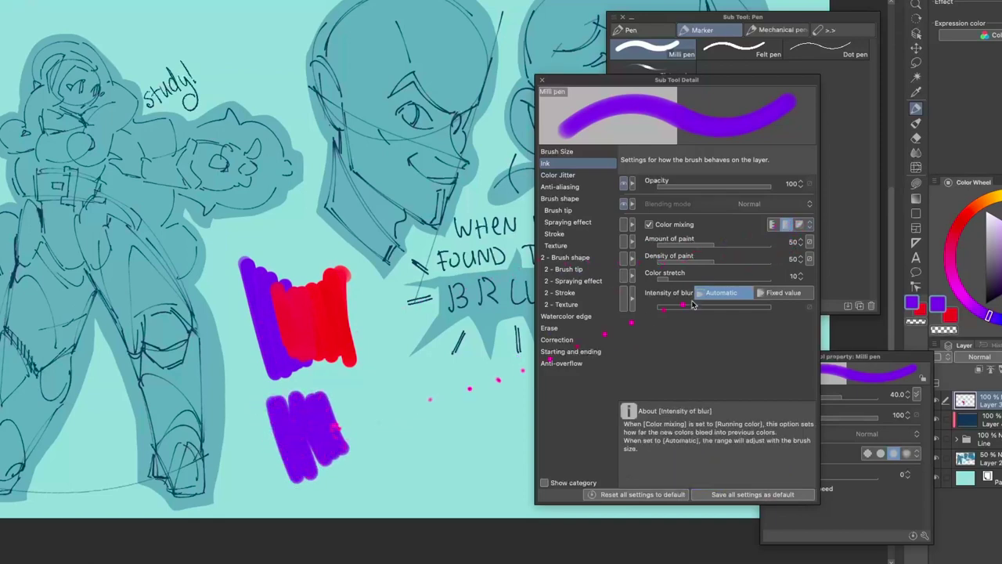
alt+click(336, 311)
mouse_move(383, 412)
mouse_down()
mouse_move(365, 383)
mouse_move(340, 386)
mouse_move(326, 400)
mouse_move(333, 455)
mouse_move(312, 410)
mouse_up()
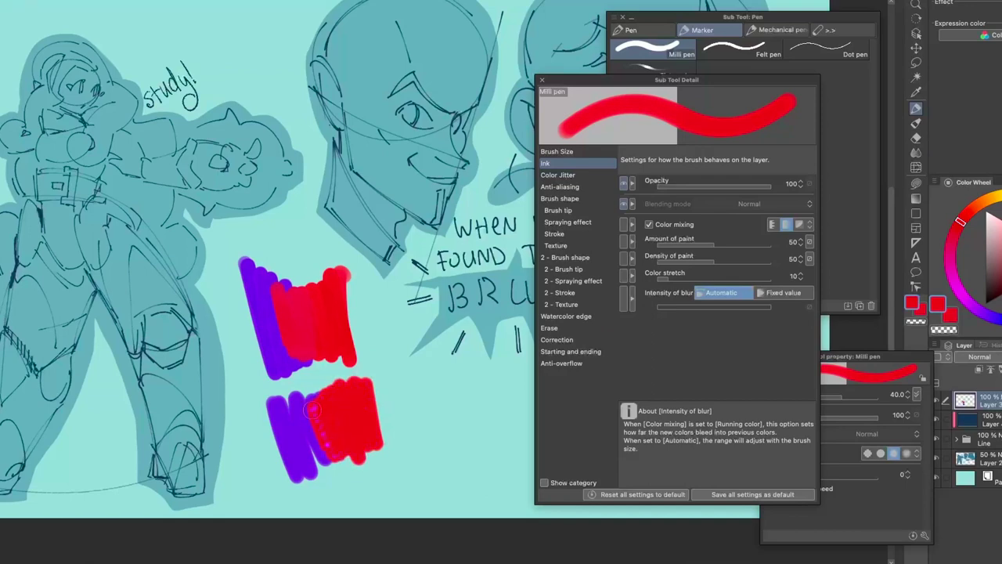
Paint a third purple patch beside the second using the third color mixing mode, and overlap it with red sampled from the first patch.
click(799, 224)
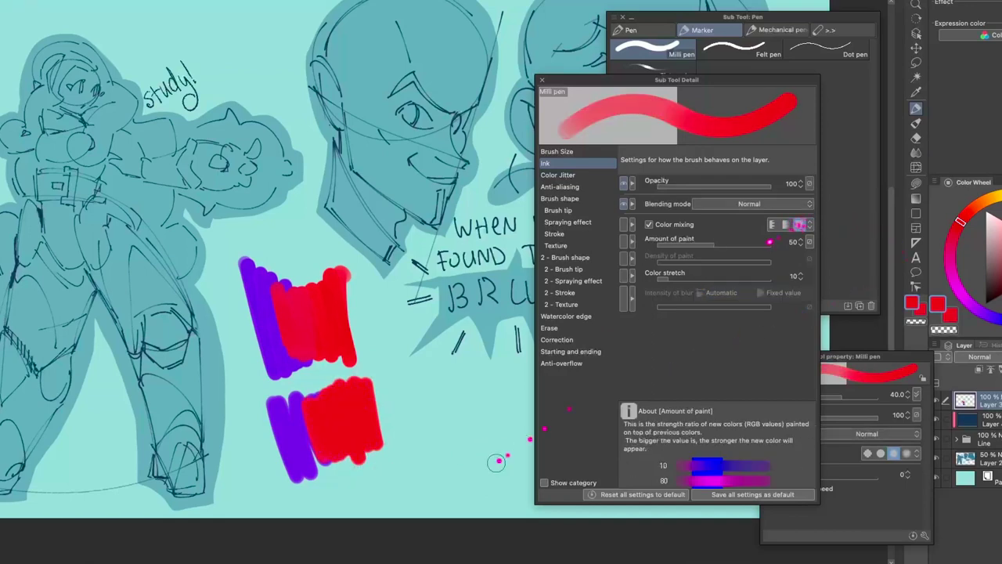
alt+click(275, 345)
mouse_move(399, 410)
mouse_down()
mouse_move(421, 451)
mouse_move(457, 450)
mouse_up()
alt+click(345, 340)
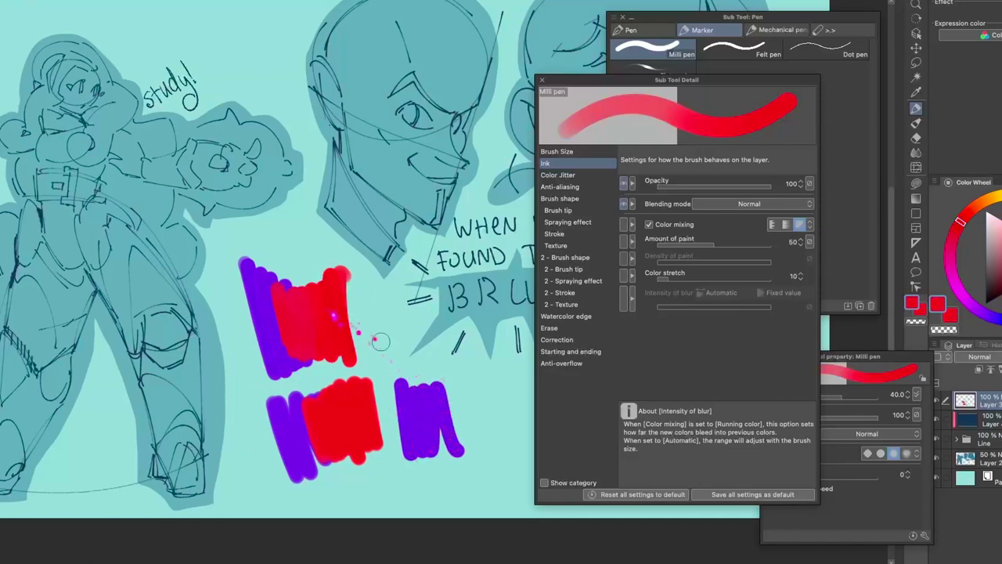
mouse_move(506, 387)
mouse_down()
mouse_move(510, 412)
mouse_move(477, 432)
mouse_move(437, 411)
mouse_move(431, 441)
mouse_up()
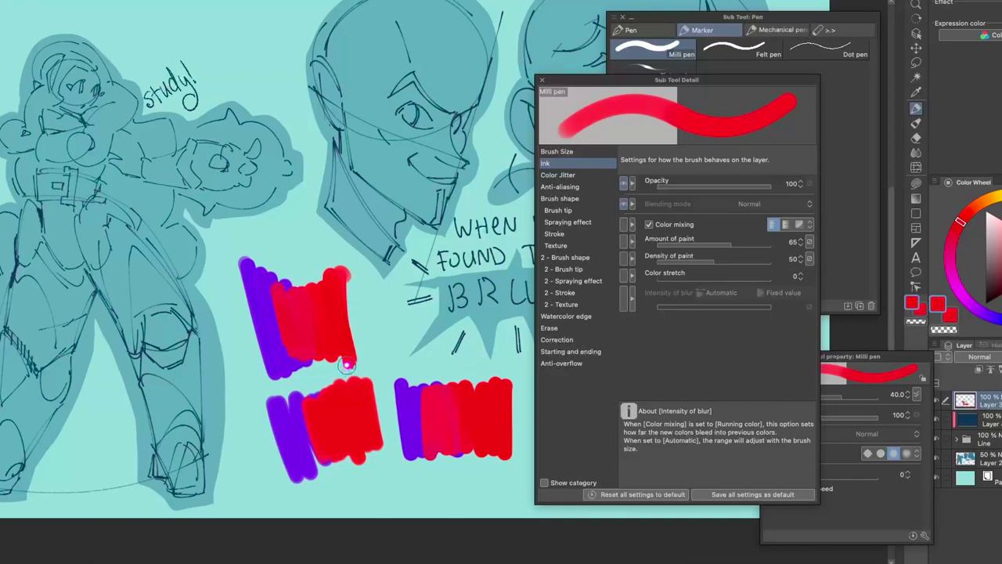
Try a red stroke over the second patch in Running color mode, and undo it.
click(786, 225)
mouse_move(356, 376)
mouse_down()
mouse_move(300, 502)
mouse_move(364, 446)
mouse_up()
key(super+z)
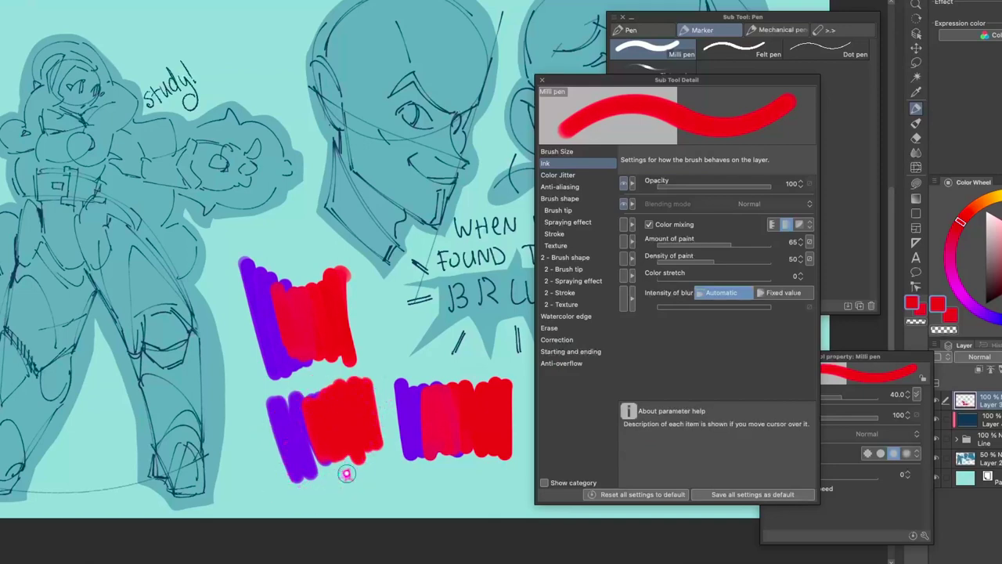
Try red strokes over the third and first patches in the third color mixing mode, undoing each.
click(798, 224)
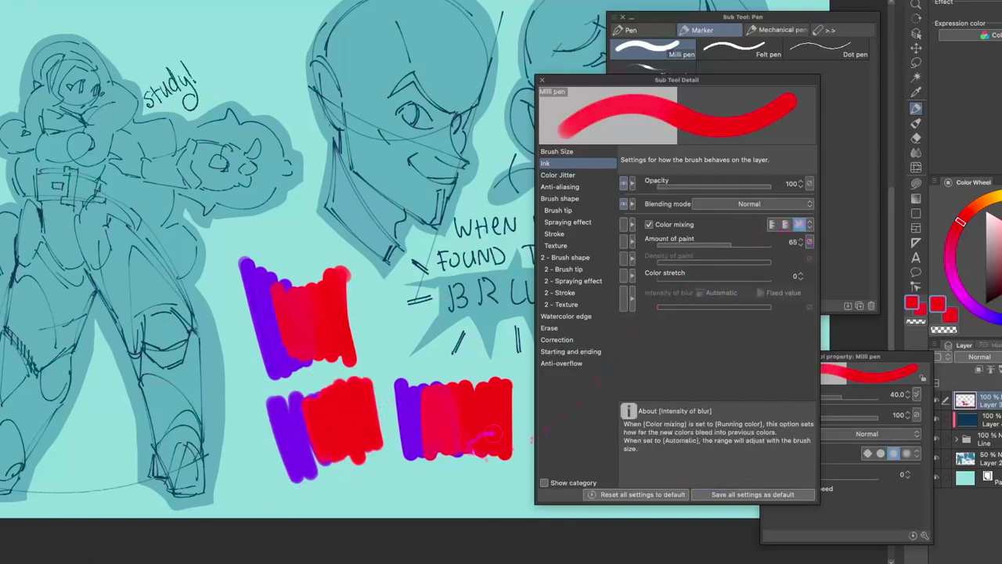
drag(491, 467, 464, 367)
key(super+z)
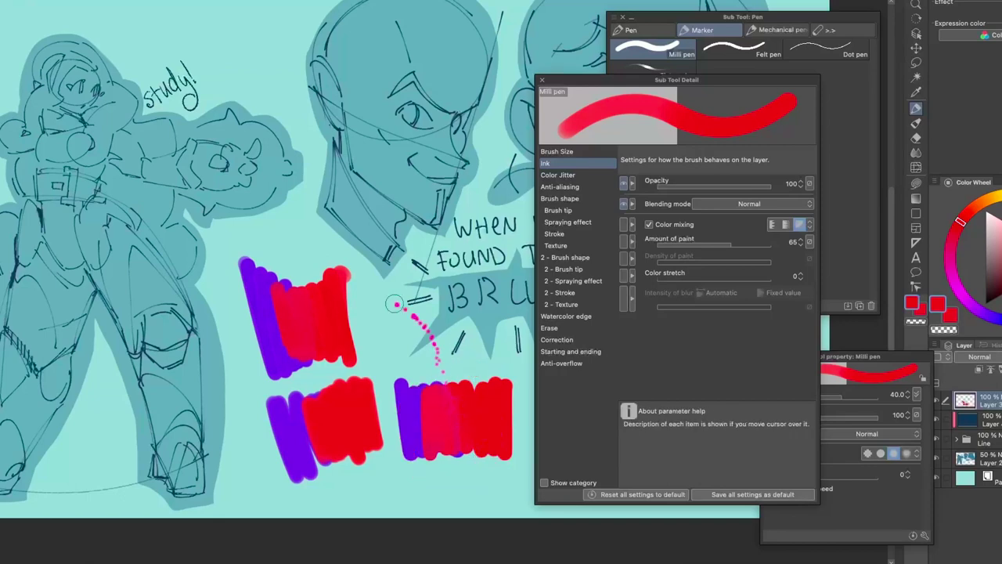
drag(344, 275, 255, 351)
key(super+z)
Compare the first and third color mixing modes, and clear all the test patches from the layer.
click(773, 225)
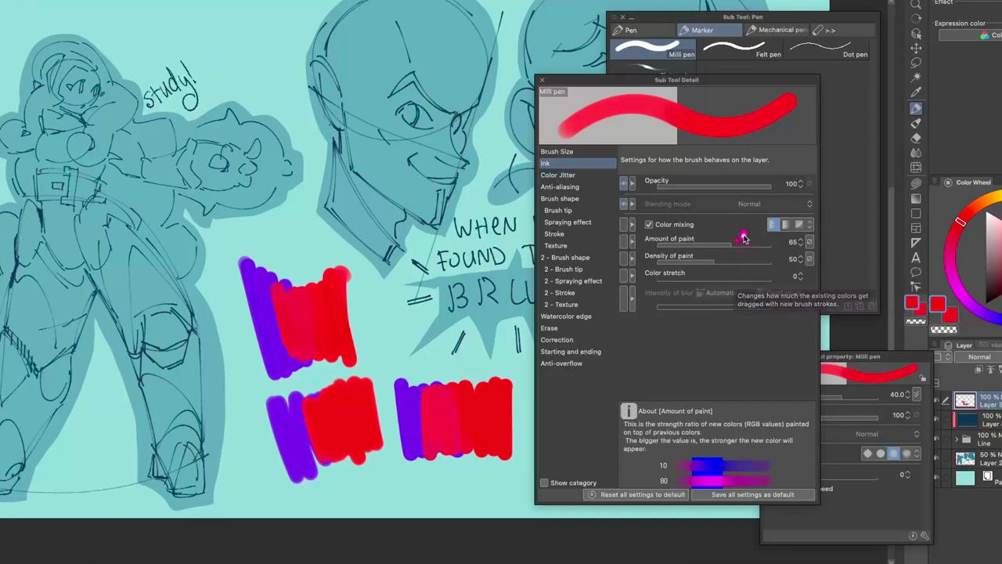
click(799, 225)
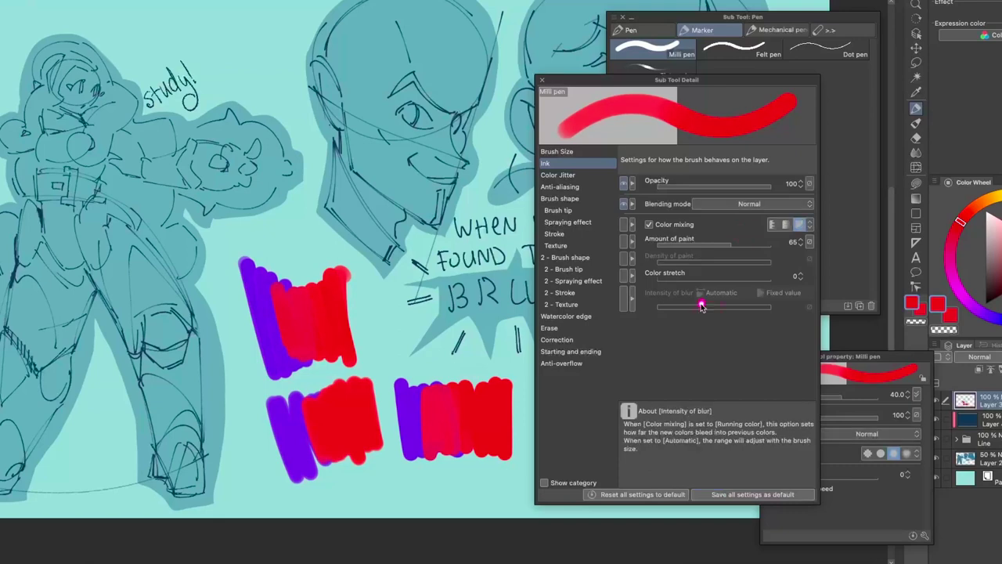
key(super+a)
key(Delete)
key(super+d)
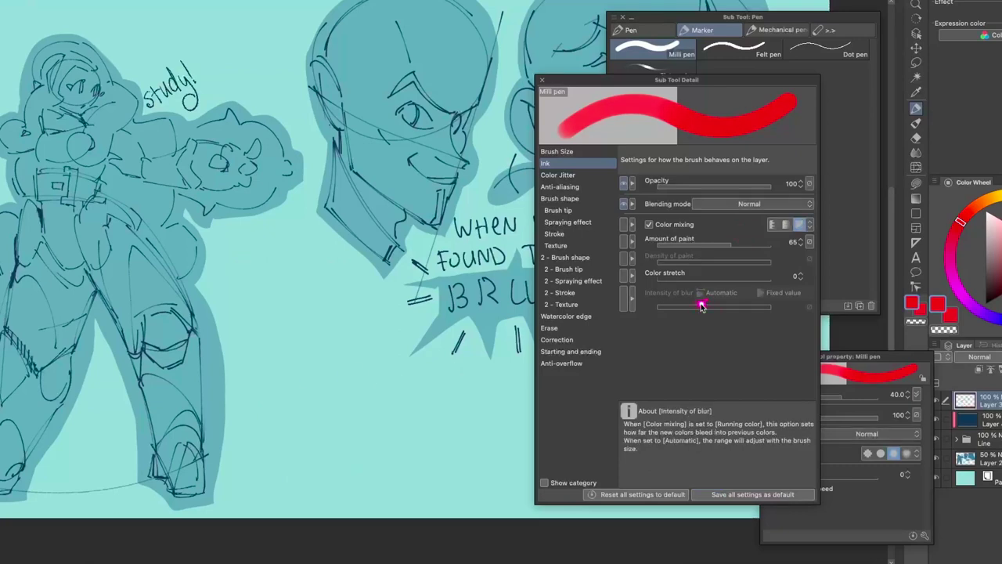
Restore the Milli pen to its default settings and show its Color Jitter settings.
click(773, 225)
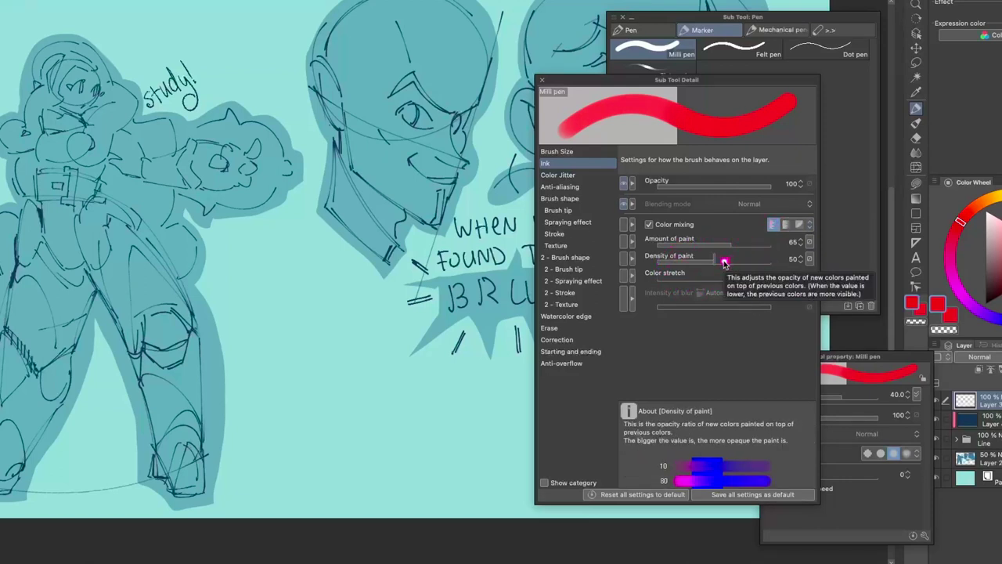
click(644, 494)
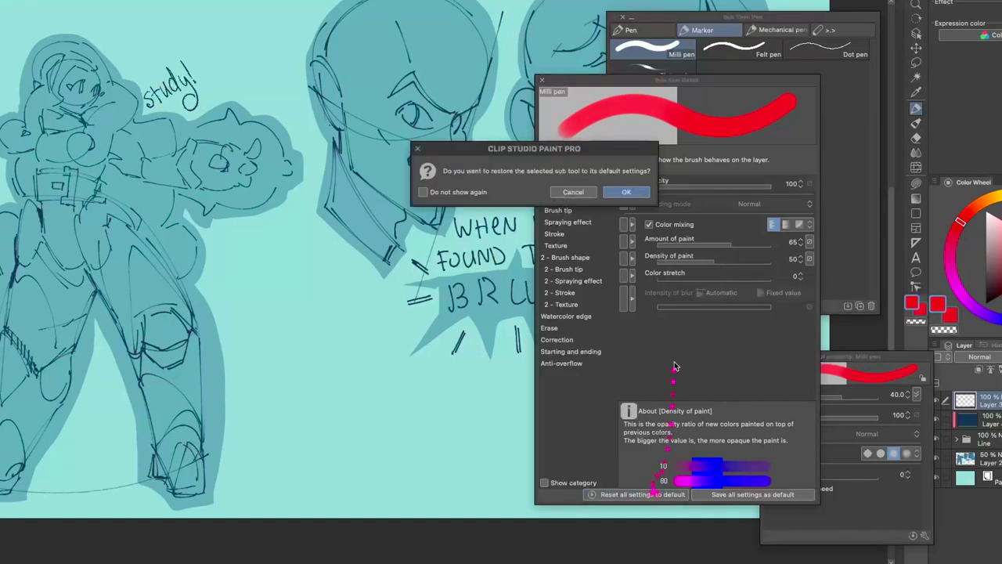
click(639, 195)
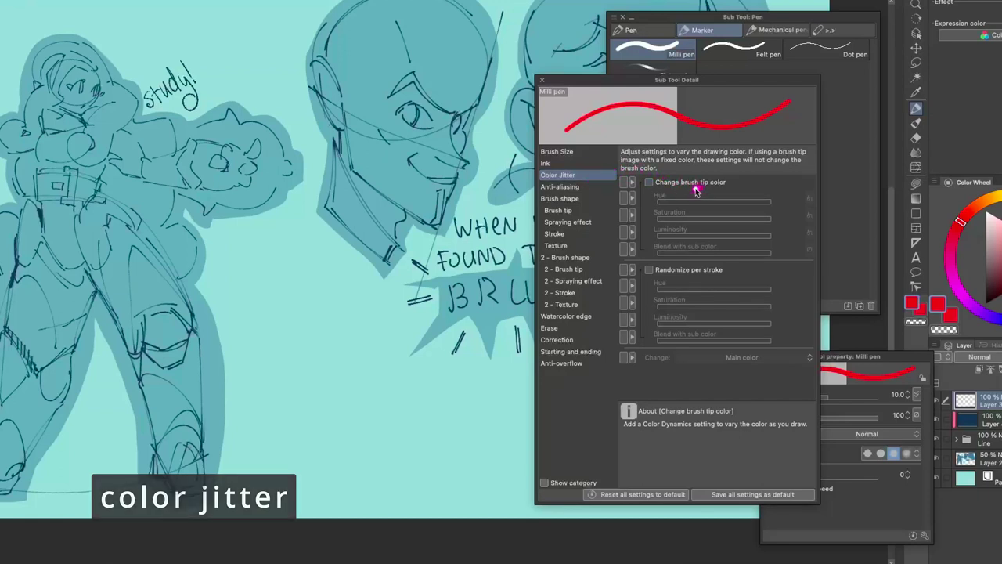
key(])
key(])
key(])
key(bracketleft)
key(bracketleft)
key(bracketleft)
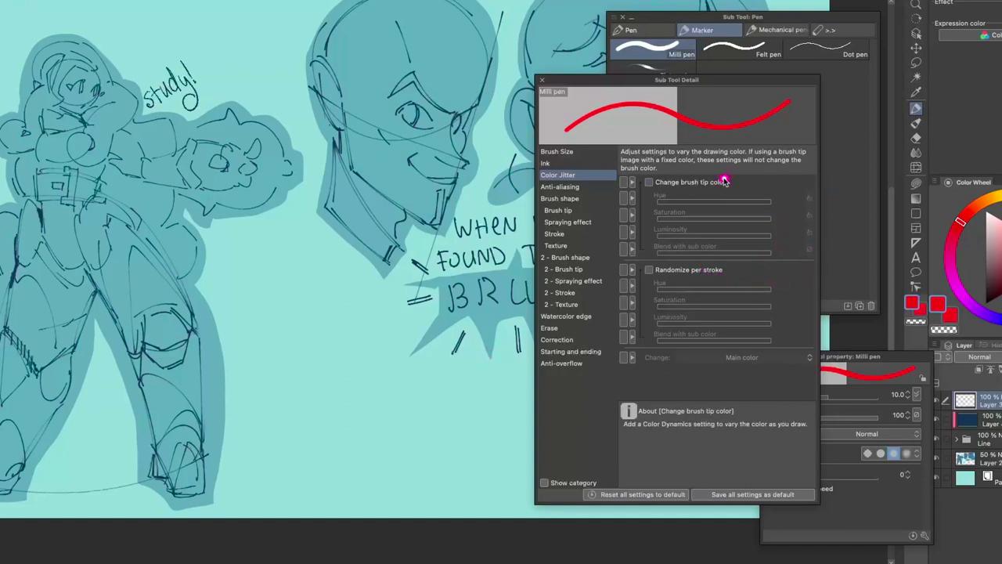
Turn on Change brush tip color in Color Jitter and enlarge the Milli pen to size 70.
click(659, 179)
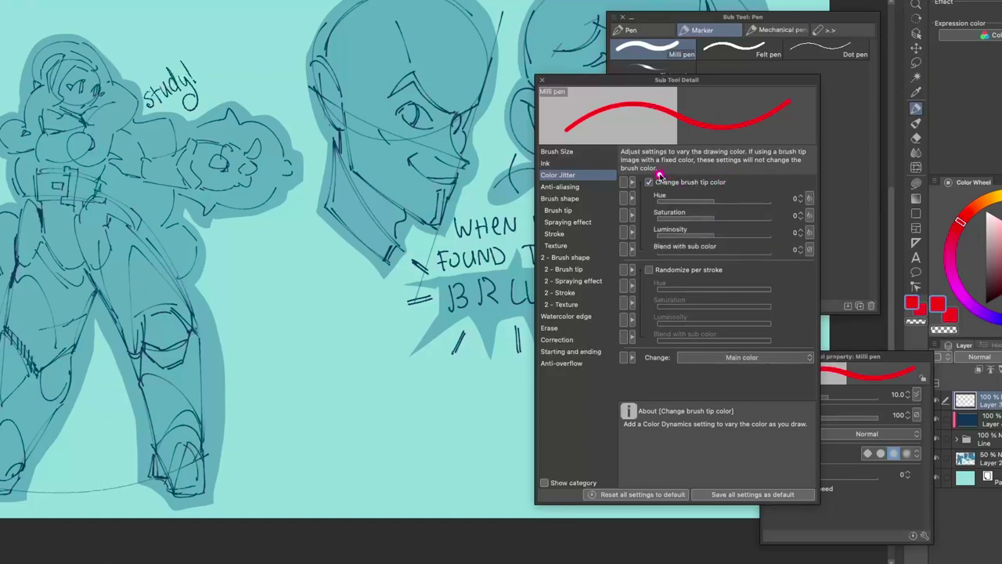
key(bracketright)
key(bracketright)
key(bracketright)
key(bracketright)
key(bracketright)
key(bracketright)
key(bracketright)
key(bracketright)
key(bracketright)
key(bracketright)
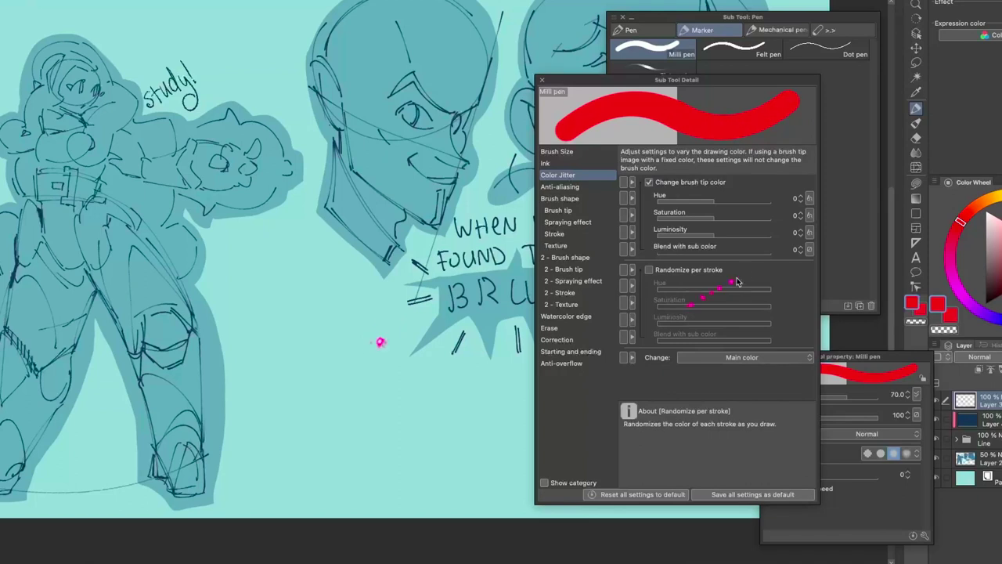
Try brush tip color jitter with Hue 360, Saturation 100 and Luminosity 100 in a test stroke, and undo the stroke.
drag(720, 197, 779, 196)
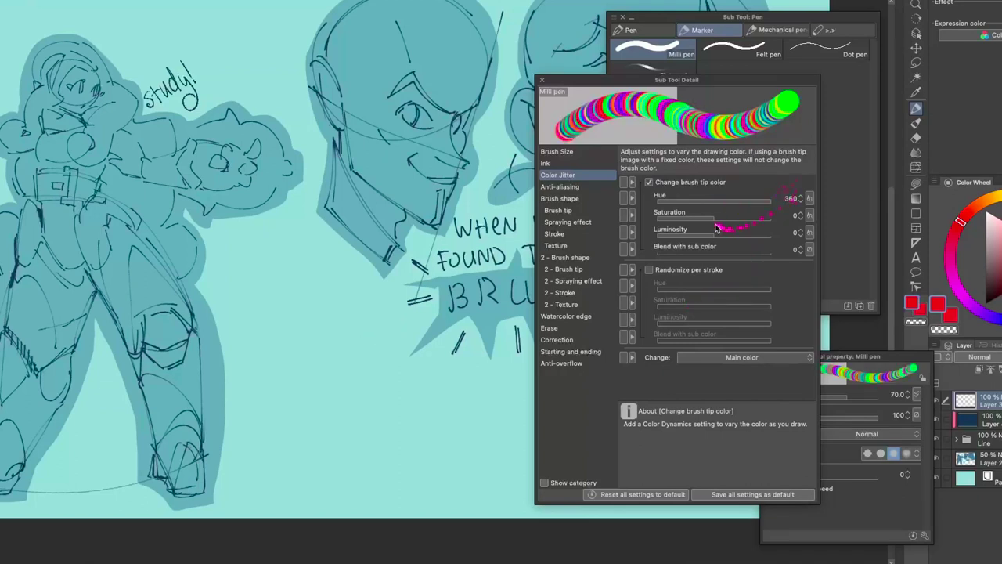
drag(715, 219, 781, 210)
drag(732, 235, 779, 232)
mouse_move(263, 235)
mouse_down()
mouse_move(270, 323)
mouse_move(309, 428)
mouse_move(392, 445)
mouse_move(404, 392)
mouse_move(298, 335)
mouse_move(300, 276)
mouse_move(267, 239)
mouse_move(279, 149)
mouse_move(345, 145)
mouse_move(351, 299)
mouse_move(425, 246)
mouse_move(404, 279)
mouse_move(407, 348)
mouse_up()
key(ctrl+z)
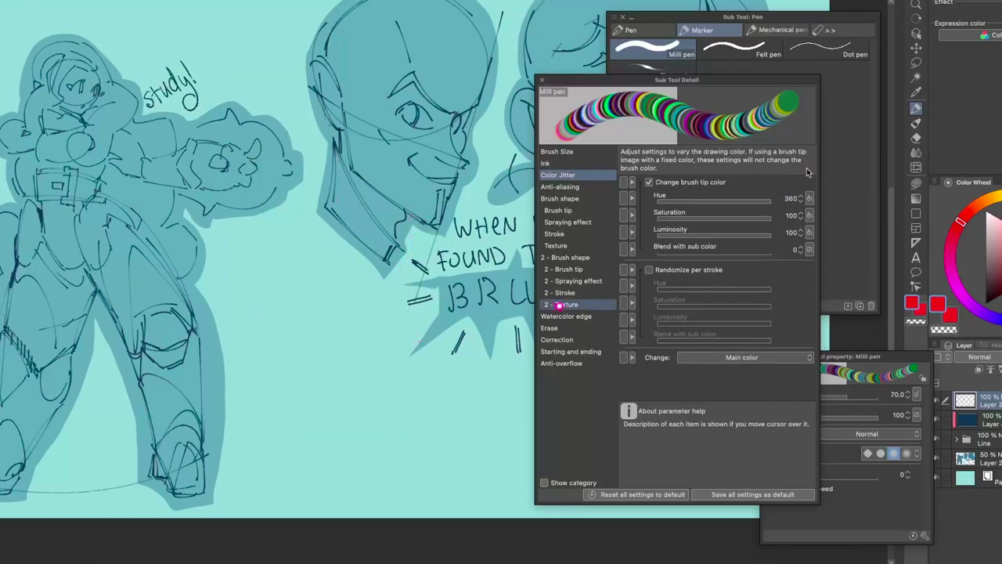
Set the brush tip color jitter to Hue 67, Saturation 13 and Luminosity 0, and shift the drawing color to pinkish red.
click(672, 201)
click(710, 202)
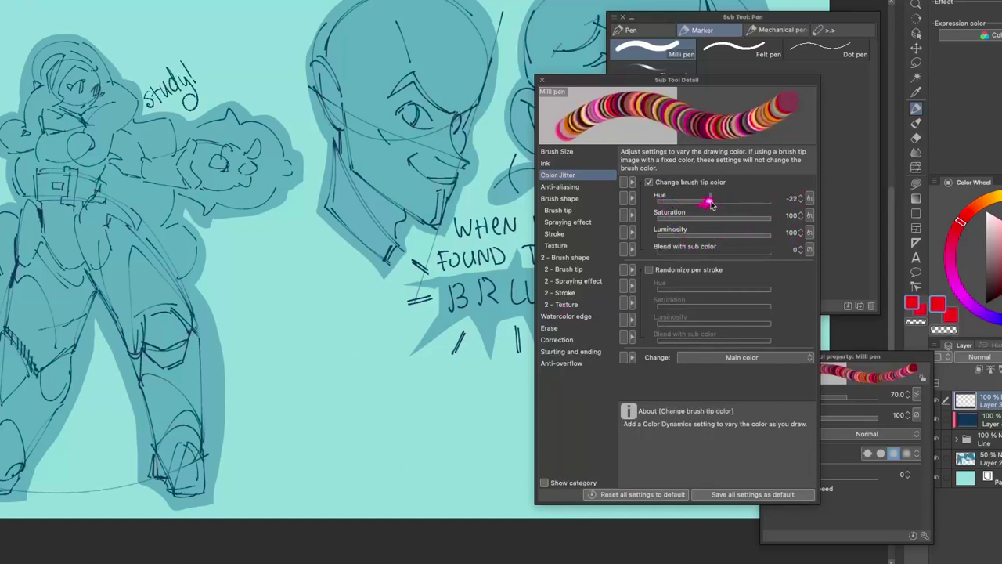
drag(712, 205, 725, 205)
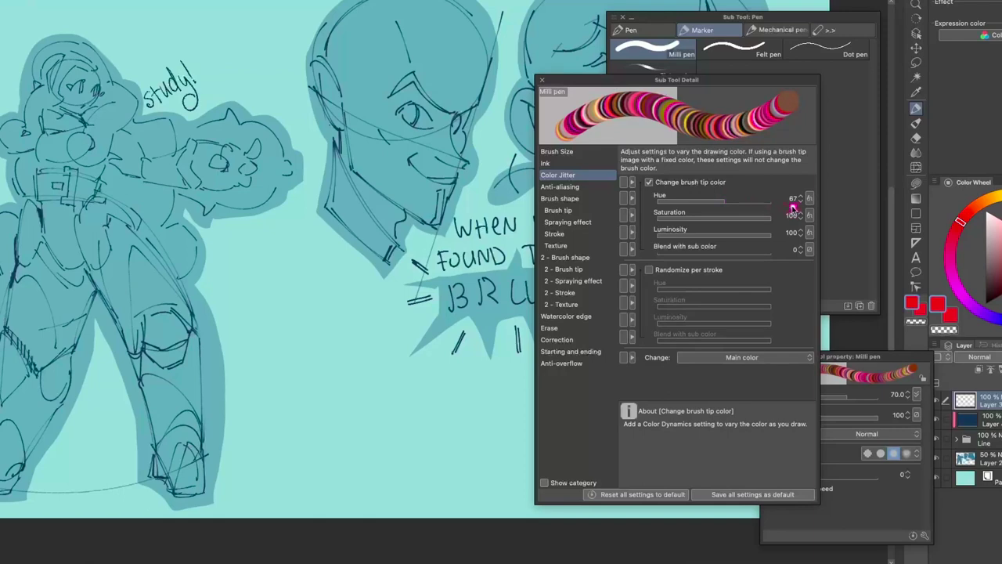
click(792, 194)
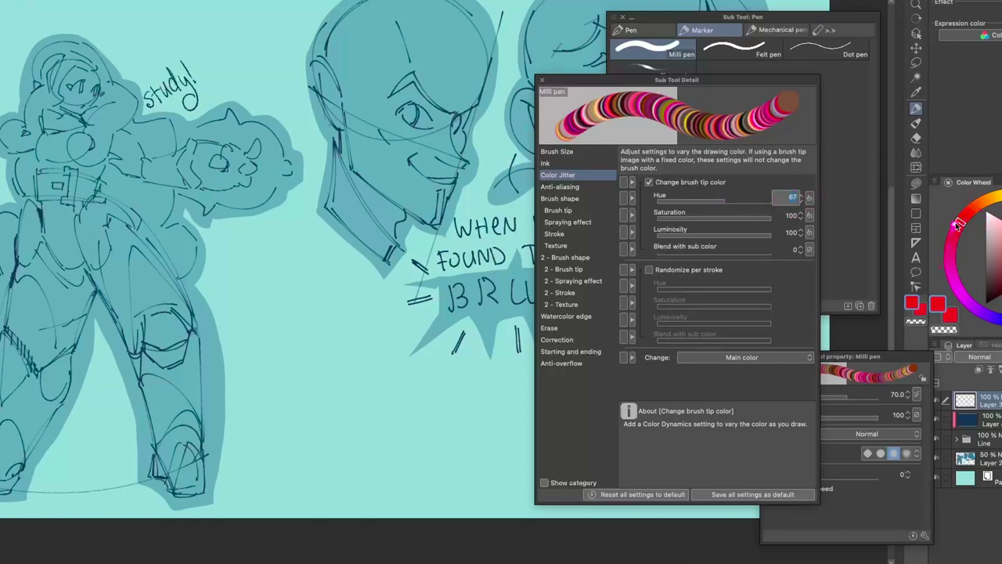
mouse_move(959, 223)
mouse_down()
mouse_move(987, 203)
mouse_move(811, 205)
mouse_up()
drag(686, 224, 716, 222)
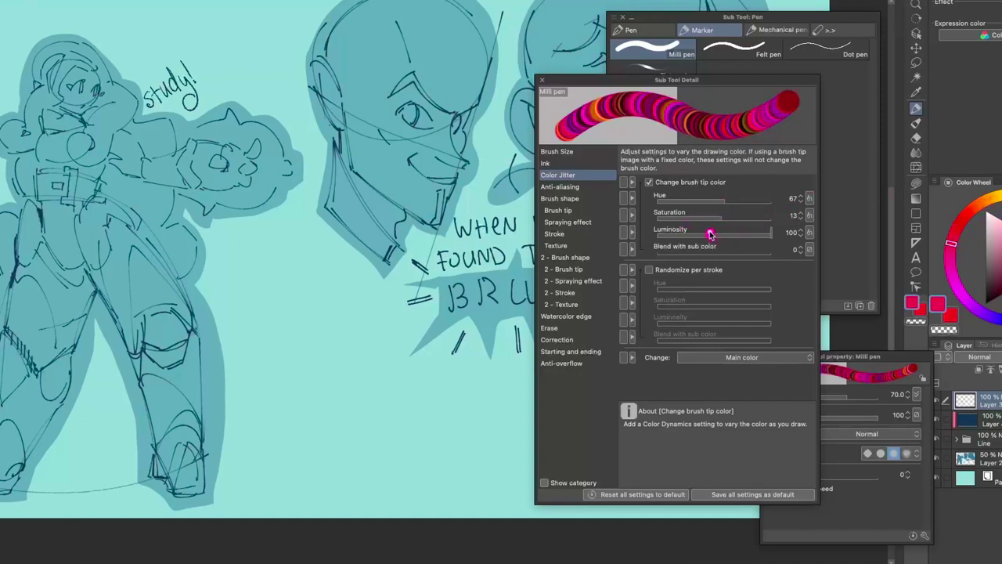
click(792, 231)
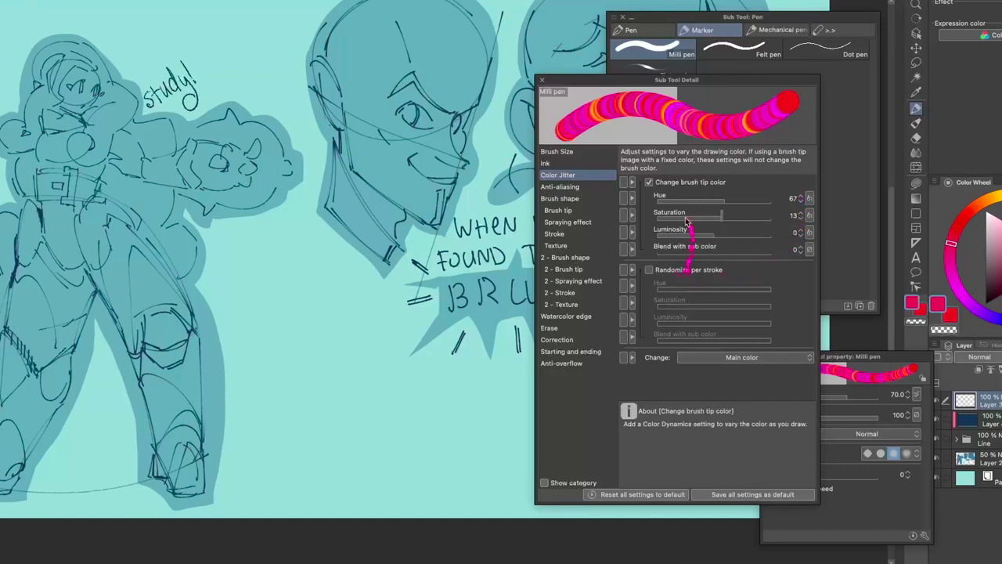
Replace Change brush tip color with Randomize per stroke at Hue 180, reduce the brush size to 30, and undo the test stroke.
click(650, 184)
click(686, 270)
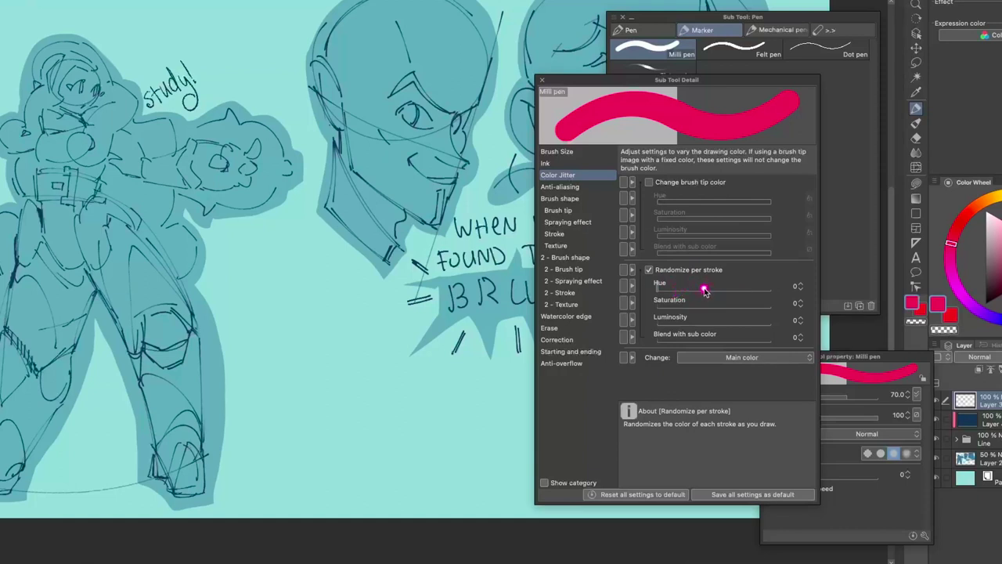
mouse_move(705, 291)
mouse_down()
mouse_move(761, 289)
mouse_move(686, 287)
mouse_up()
key(bracketleft)
key(bracketleft)
drag(300, 299, 349, 458)
key(ctrl+z)
key(bracketleft)
key(bracketleft)
drag(689, 288, 783, 289)
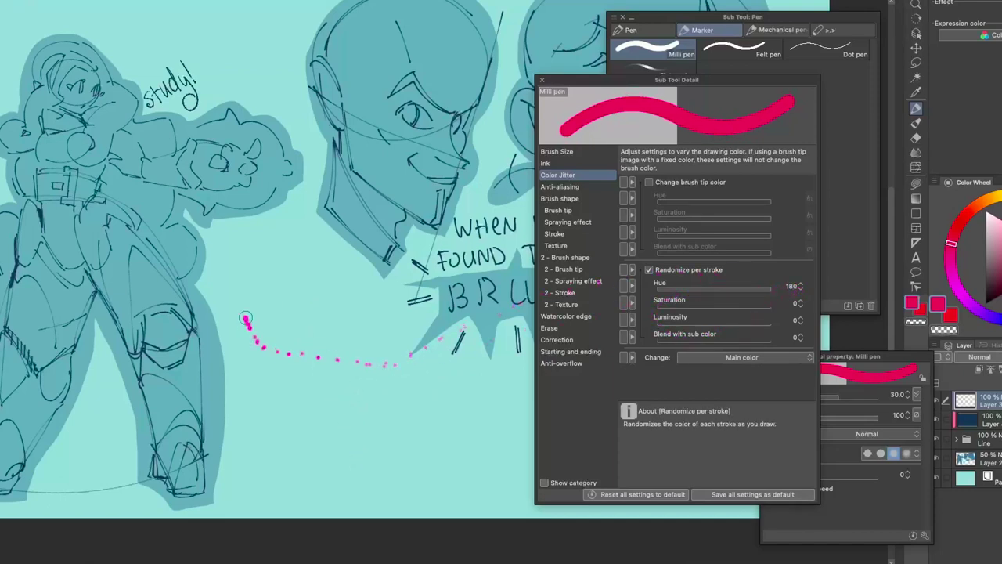
Paint a row of parallel vertical strokes beside the full-body sketch's legs with the size 20 Milli pen.
key(bracketleft)
mouse_move(244, 296)
mouse_down()
mouse_move(268, 409)
mouse_move(263, 333)
mouse_move(291, 413)
mouse_up()
mouse_move(286, 291)
mouse_down()
mouse_move(314, 407)
mouse_move(312, 294)
mouse_move(328, 411)
mouse_up()
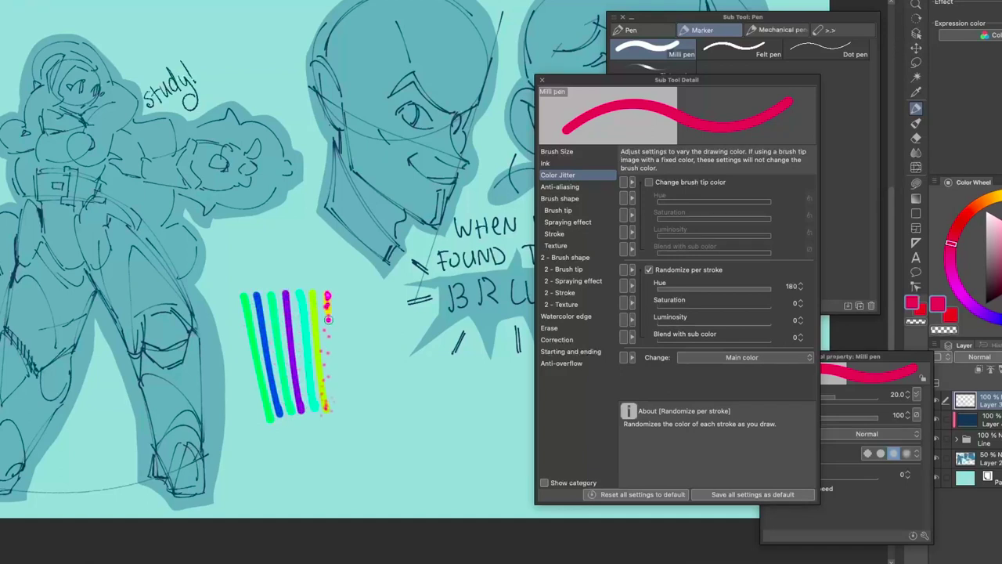
drag(325, 293, 342, 410)
drag(340, 294, 356, 410)
drag(353, 296, 370, 411)
drag(366, 301, 376, 406)
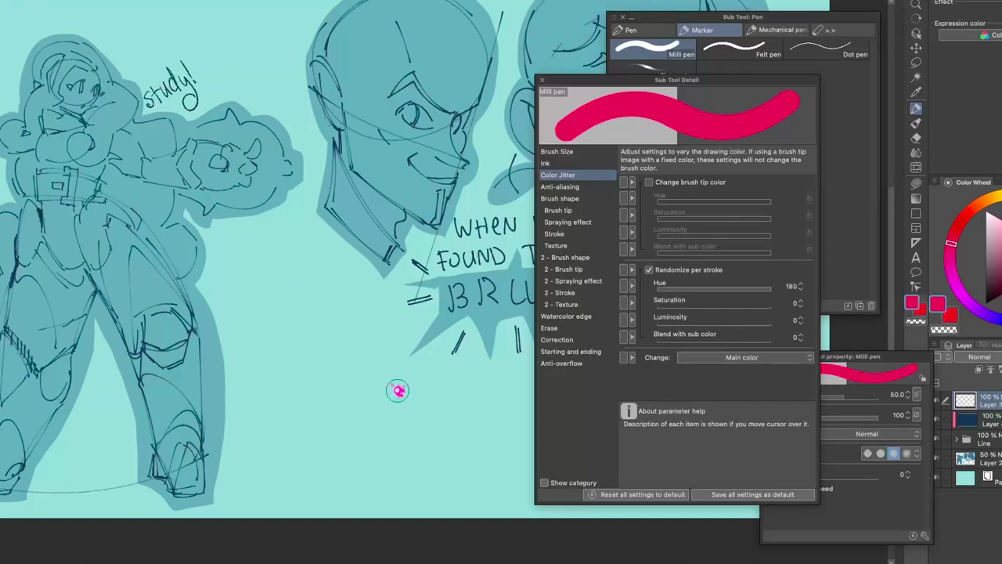
Enlarge the Milli pen's brush size to 150.
key(])
key(])
key(])
key(])
key(])
key(])
Set the Randomize per stroke values to Hue 20, Saturation 20 and Luminosity 1.
click(671, 289)
click(792, 289)
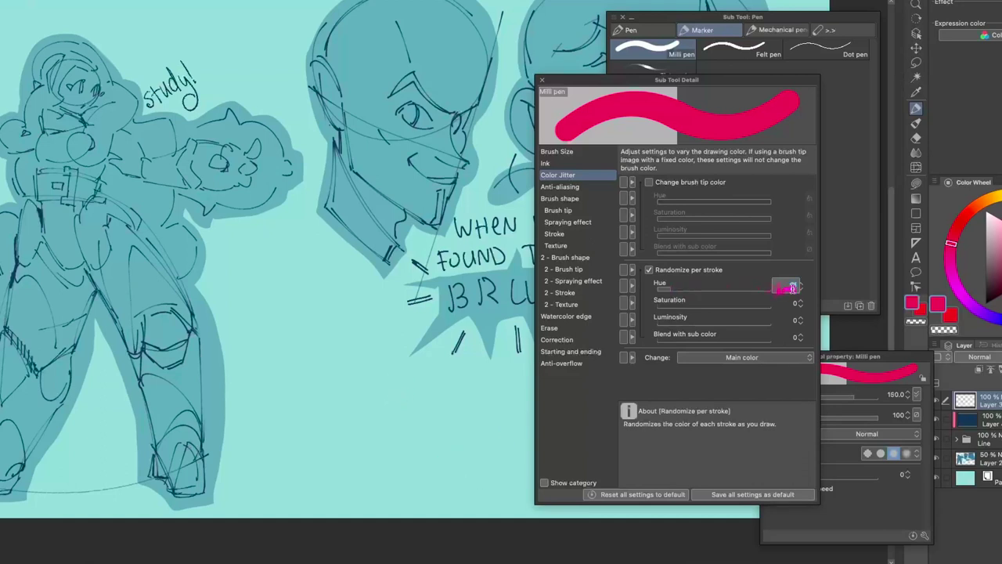
click(779, 288)
text(20)
click(790, 303)
text(2)
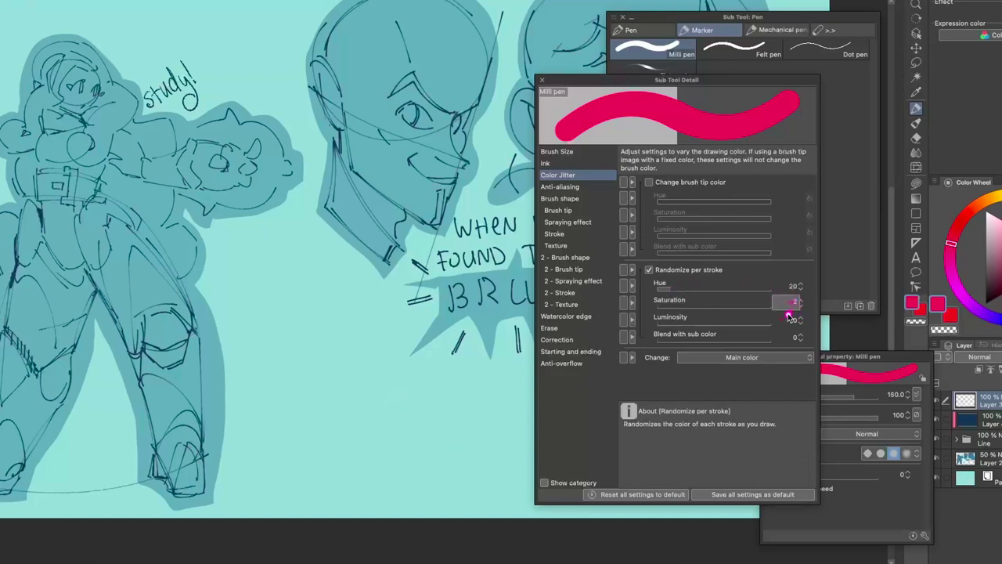
text(0)
click(791, 319)
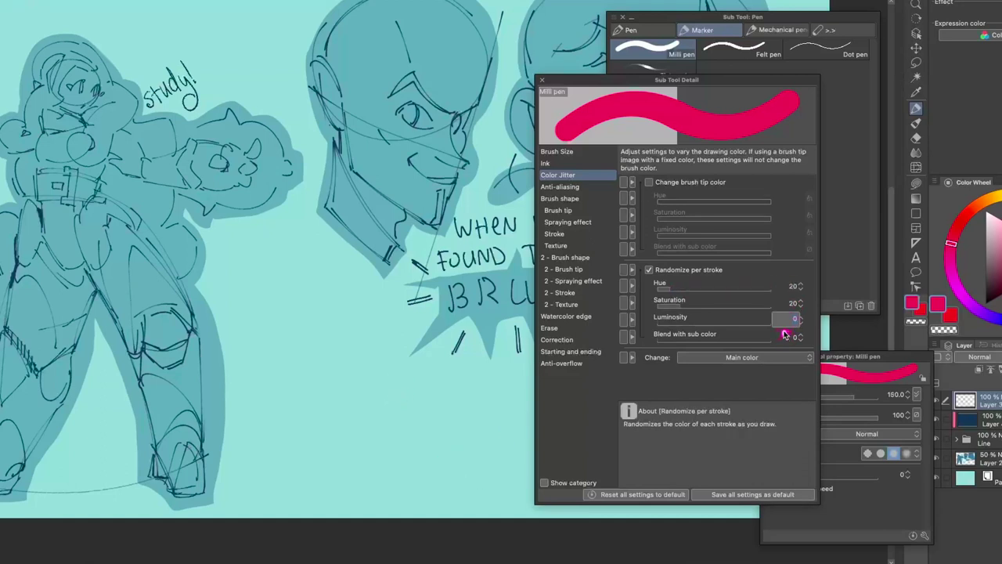
Lasso a large oval beside the full-body sketch's legs, fill it with the pinkish-red drawing color, and deselect it.
key(m)
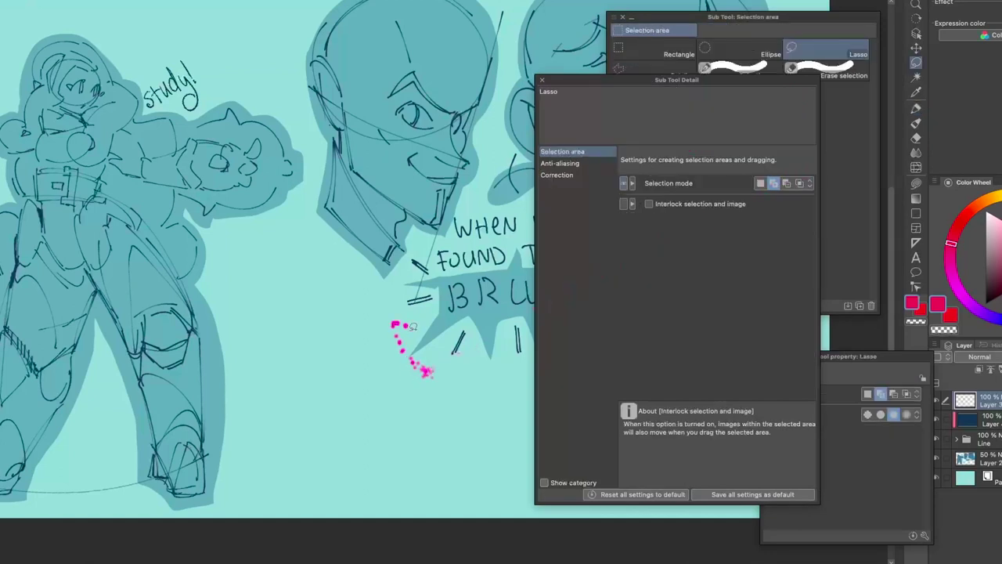
mouse_move(294, 411)
mouse_down()
mouse_move(354, 458)
mouse_move(259, 306)
mouse_move(387, 415)
mouse_move(367, 431)
mouse_up()
key(alt+BackSpace)
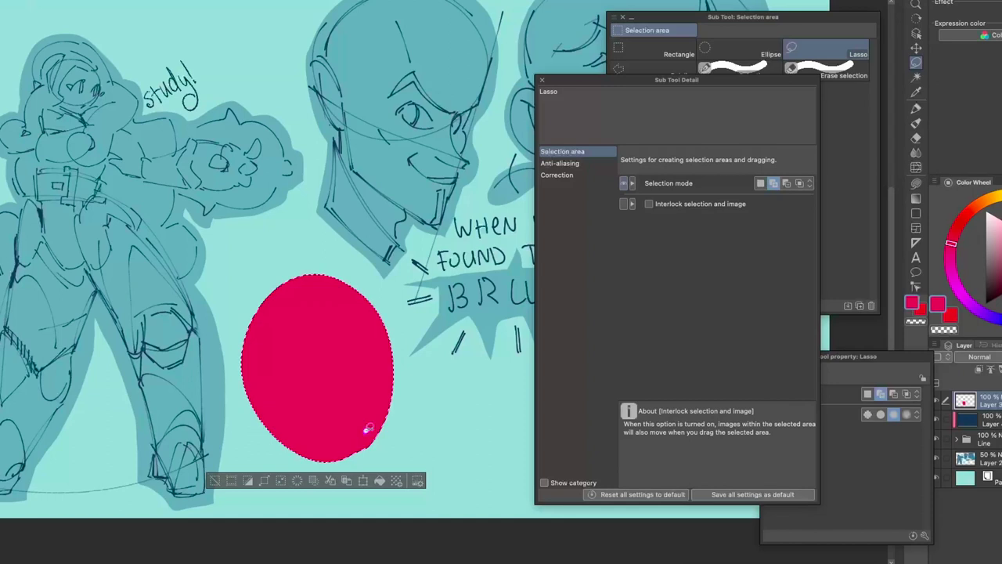
key(super+d)
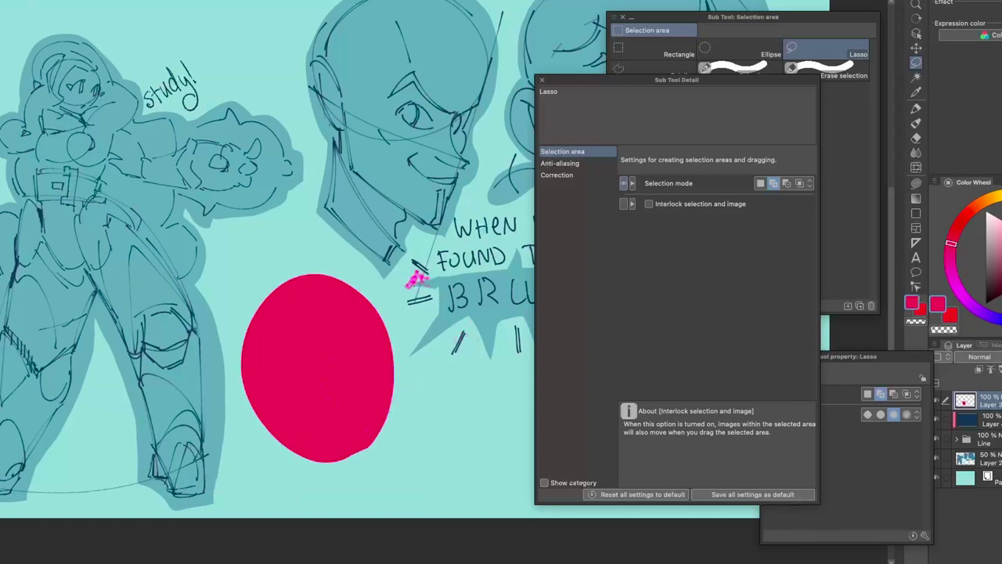
Return to the Milli pen, undo the stray dab, reduce the brush size to 120, and reopen its Color Jitter settings.
key(b)
key(p)
click(444, 351)
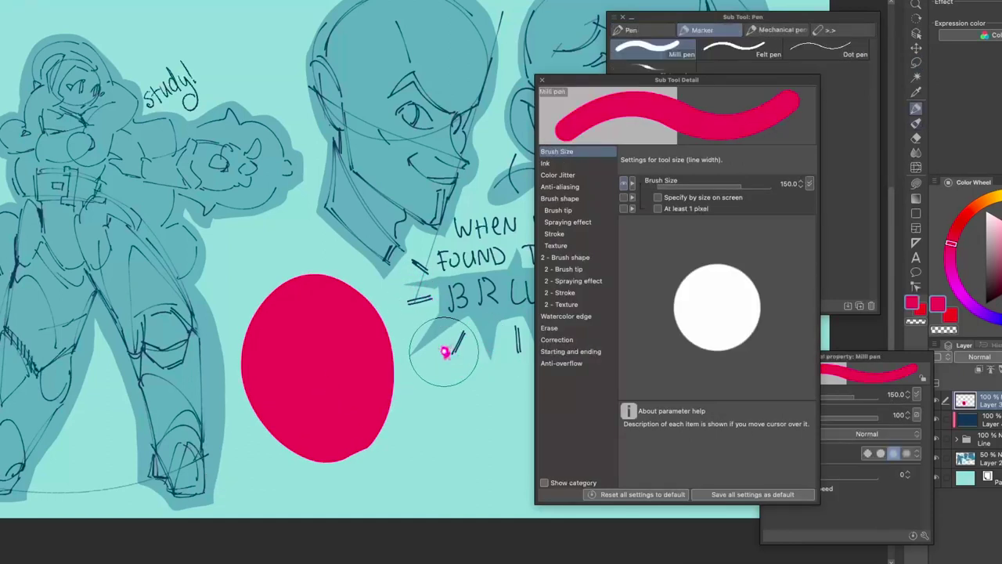
key(ctrl+z)
key(bracketleft)
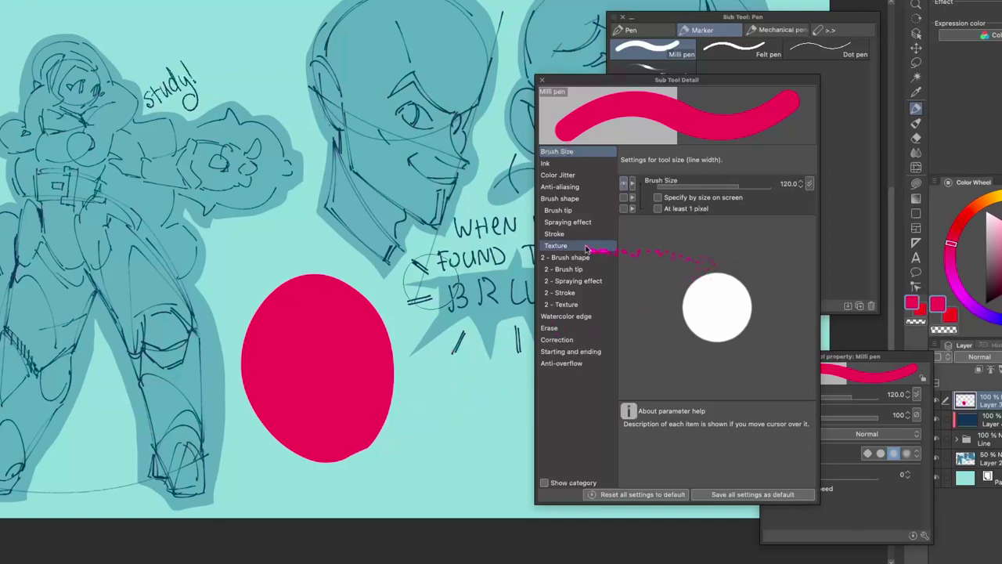
click(584, 164)
click(558, 175)
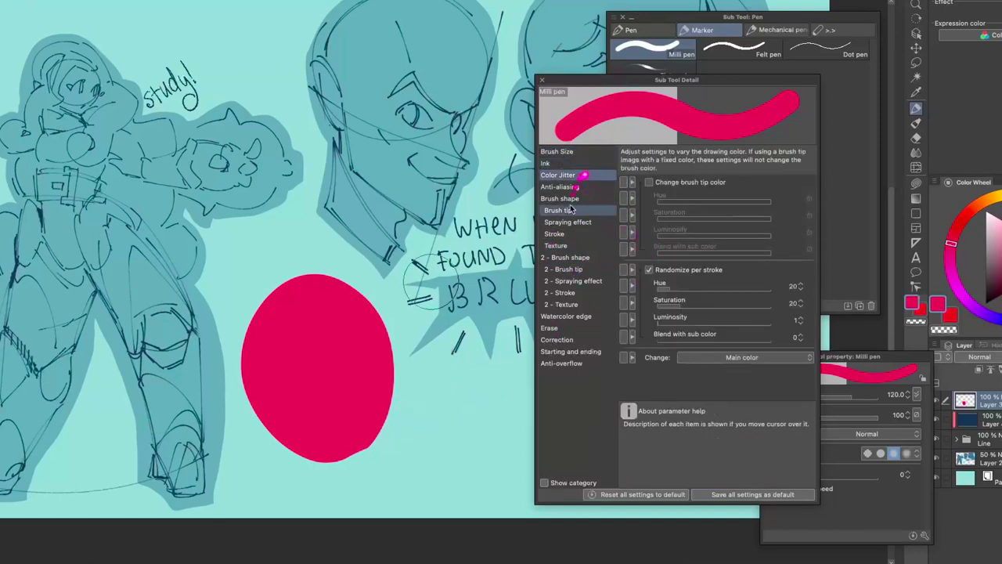
Reduce the Milli pen's brush size to 15 and cover the pinkish-red oval with short directional hatching strokes.
key(bracketleft)
key(bracketleft)
key(bracketleft)
key(bracketleft)
key(bracketleft)
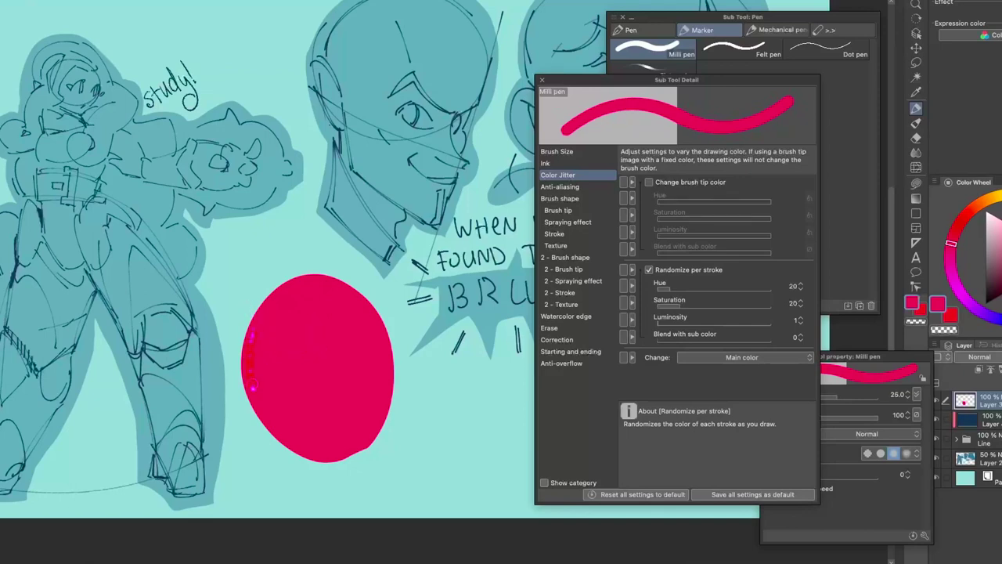
drag(251, 335, 261, 400)
key(bracketleft)
key(bracketleft)
key(bracketleft)
drag(252, 335, 250, 361)
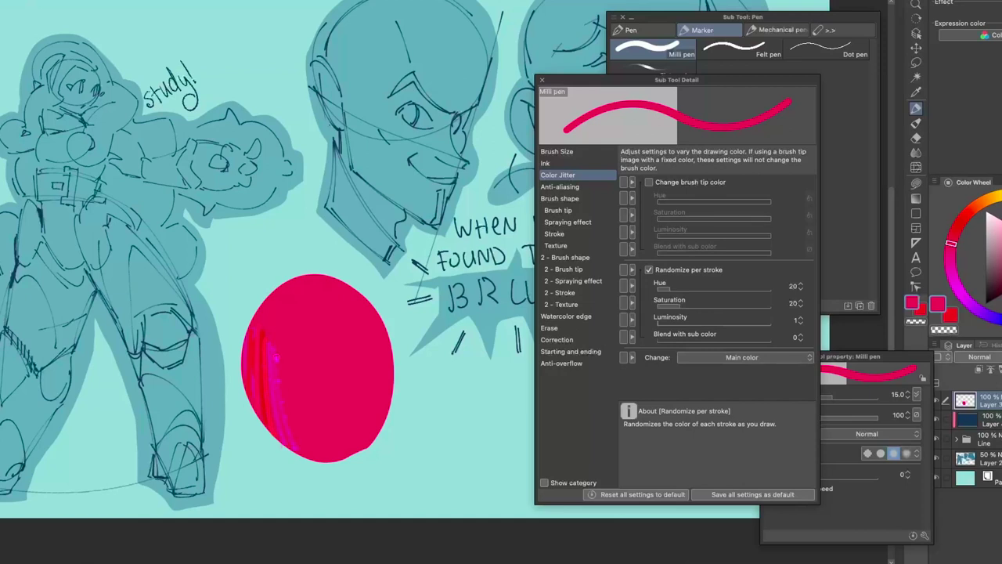
drag(290, 381, 318, 437)
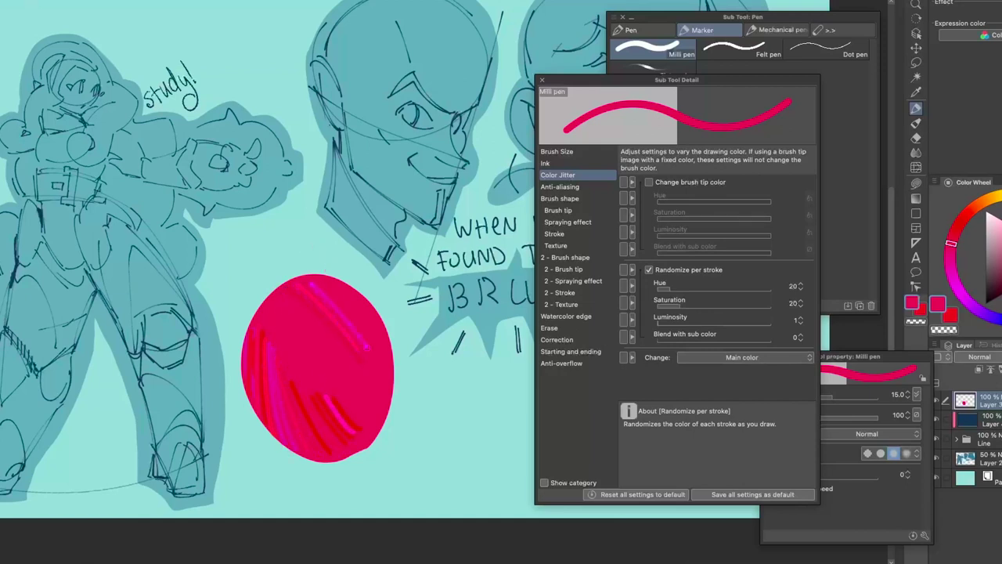
drag(374, 372, 387, 329)
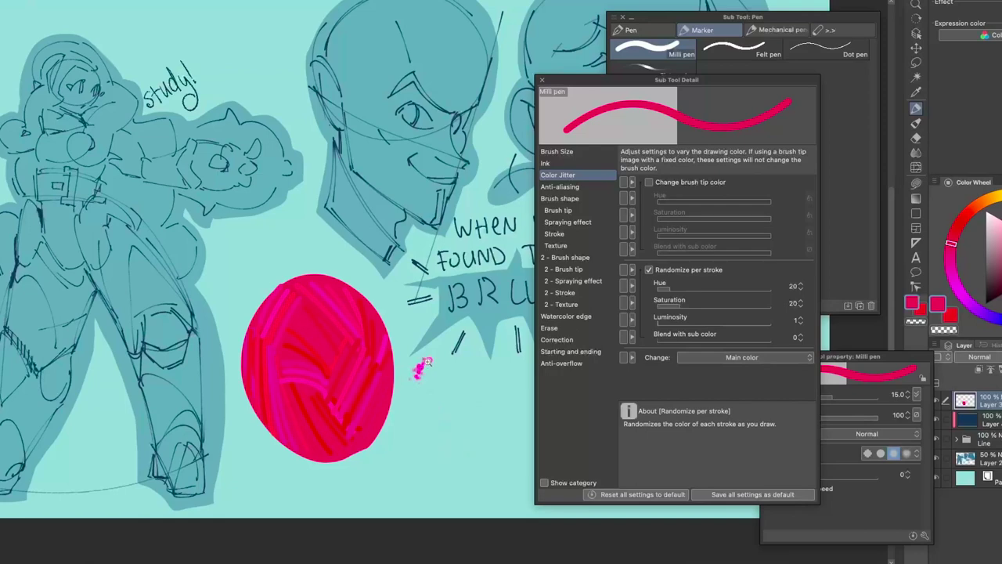
Set the Randomize per stroke values to Hue 30, Saturation 30 and Luminosity 5.
scroll(423, 364, down, 10)
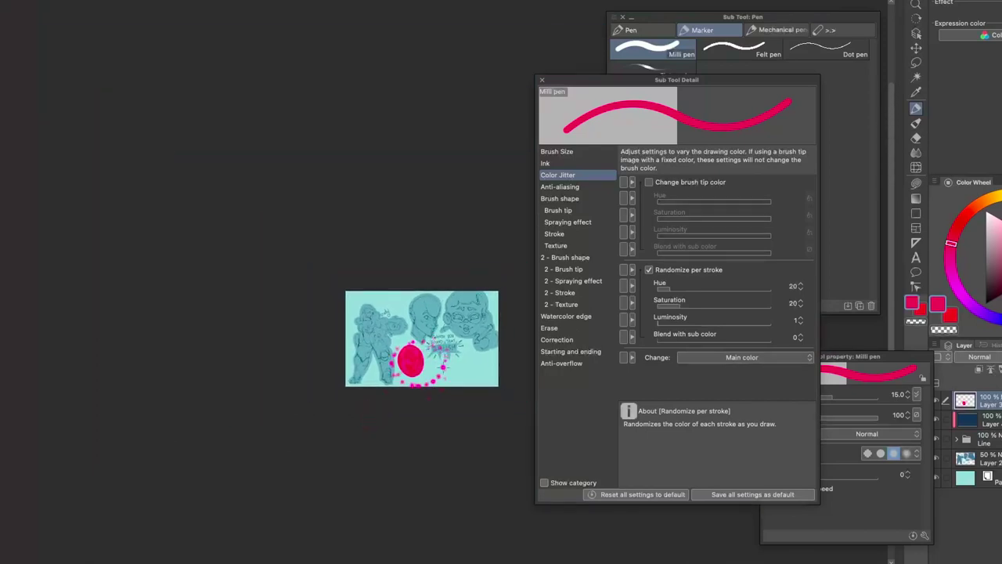
drag(409, 367, 461, 332)
scroll(461, 332, up, 5)
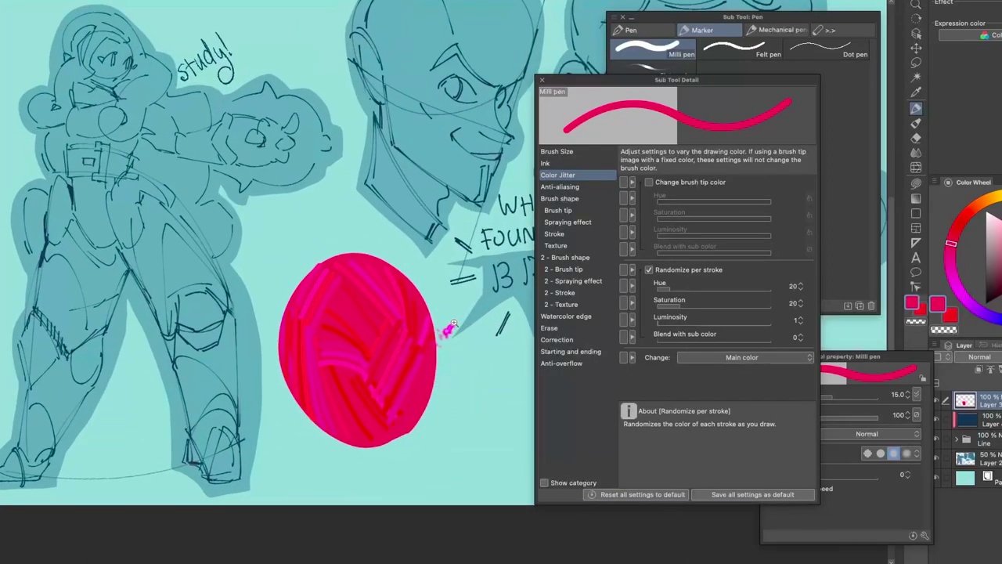
scroll(438, 349, up, 2)
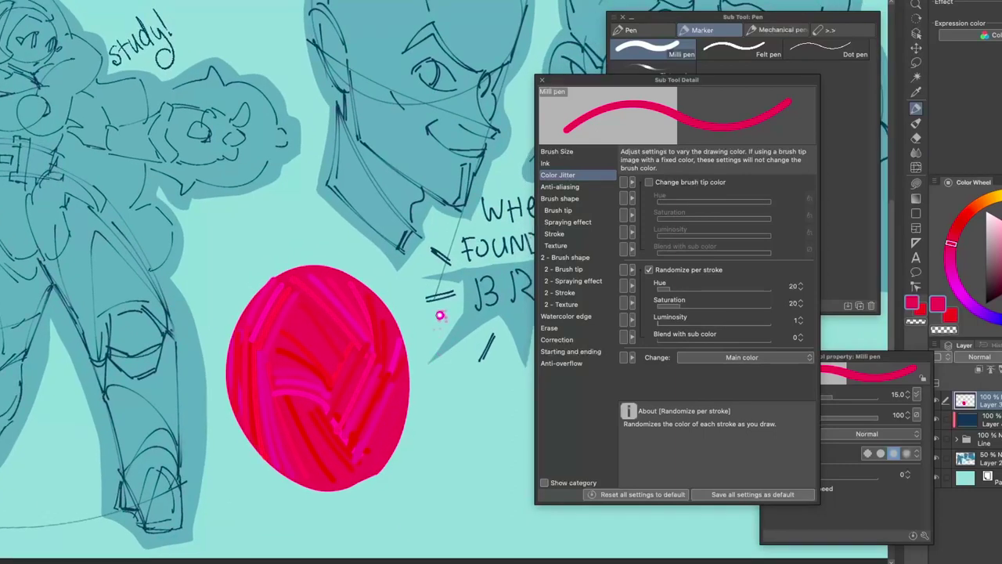
key(super+0)
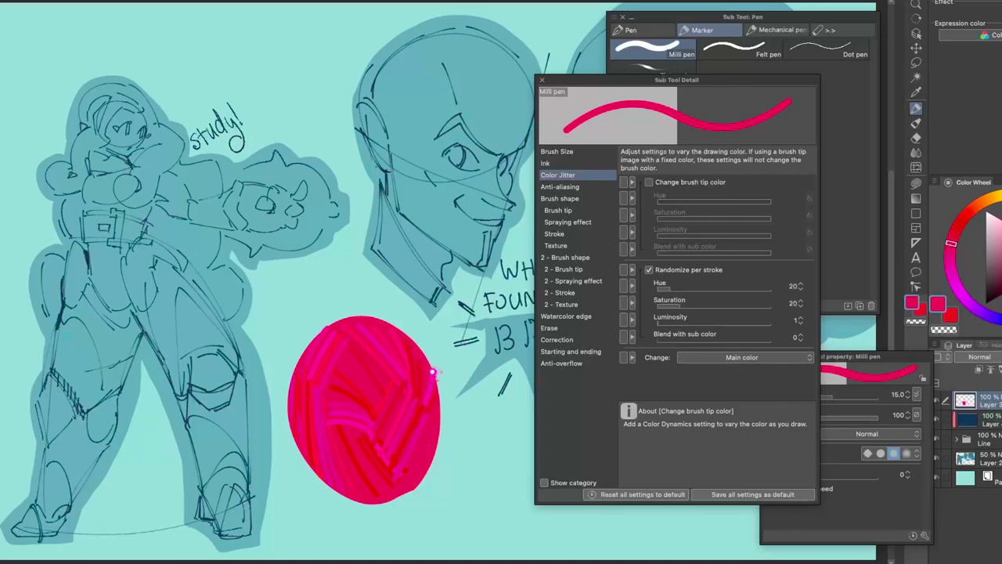
click(794, 283)
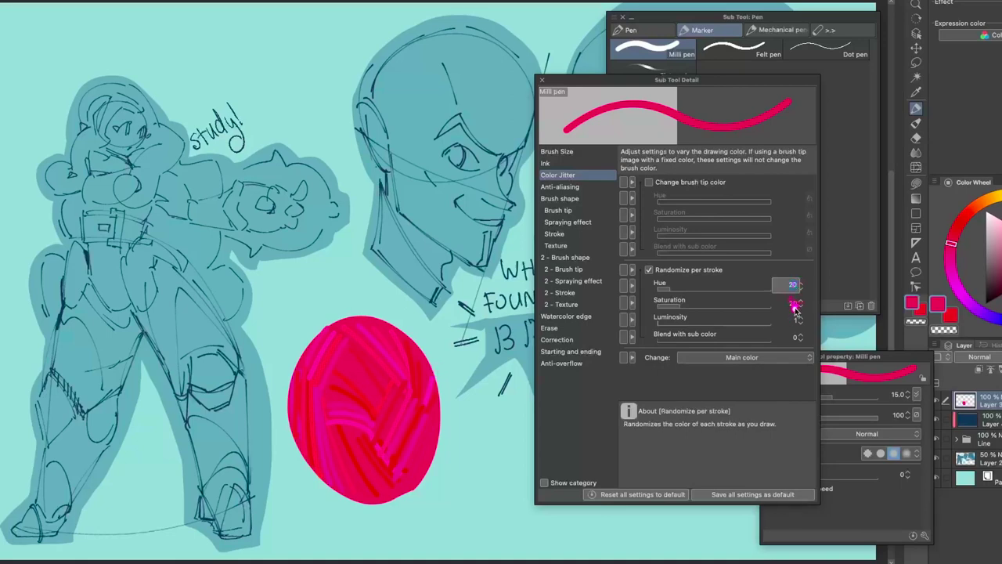
text(30)
key(Return)
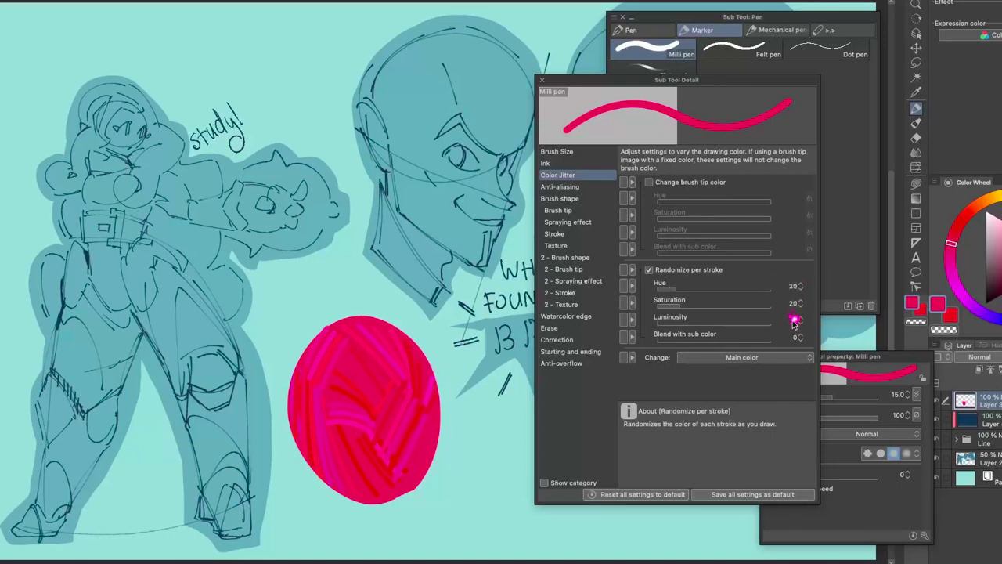
click(789, 307)
text(30)
key(Return)
click(795, 322)
text(5)
key(Return)
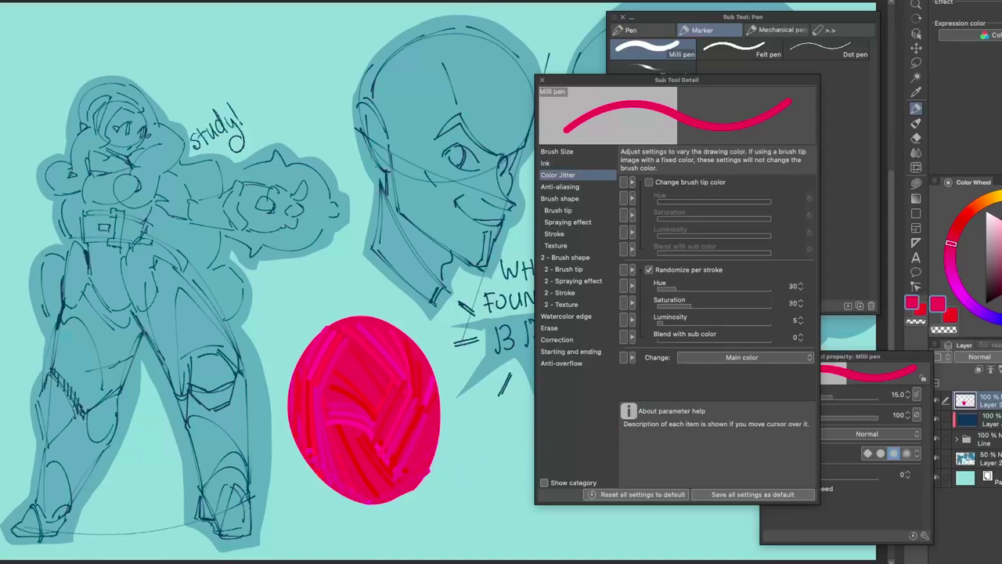
Paint diagonal test strokes across the oval, first at brush size 12 and then with wide strokes at size 40.
key(bracketleft)
key(bracketleft)
key(bracketleft)
key(bracketleft)
key(bracketright)
key(bracketright)
key(bracketright)
key(bracketright)
key(bracketright)
key(bracketright)
key(bracketright)
key(bracketright)
key(bracketright)
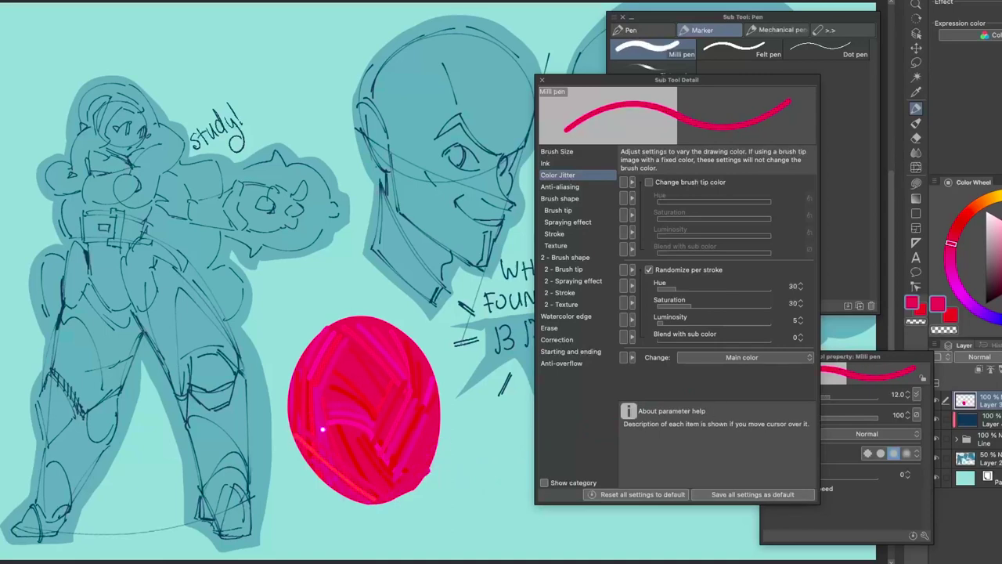
mouse_move(311, 390)
mouse_down()
mouse_move(370, 451)
mouse_move(374, 432)
mouse_up()
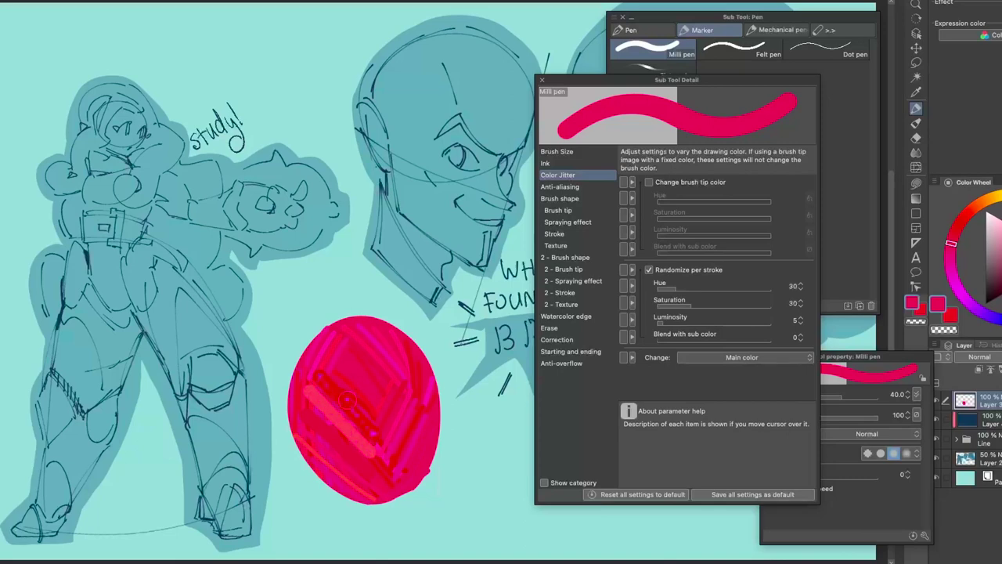
mouse_move(325, 368)
mouse_down()
mouse_move(374, 415)
mouse_move(384, 401)
mouse_up()
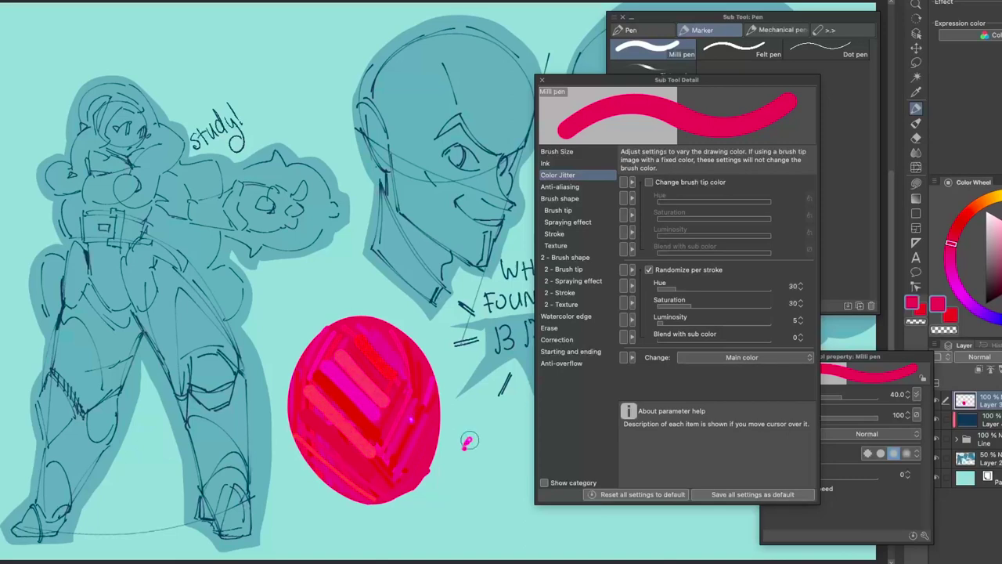
Switch the Milli pen's tip shape to Material and add the soft, grainy round dot as its brush tip.
scroll(438, 368, down, 6)
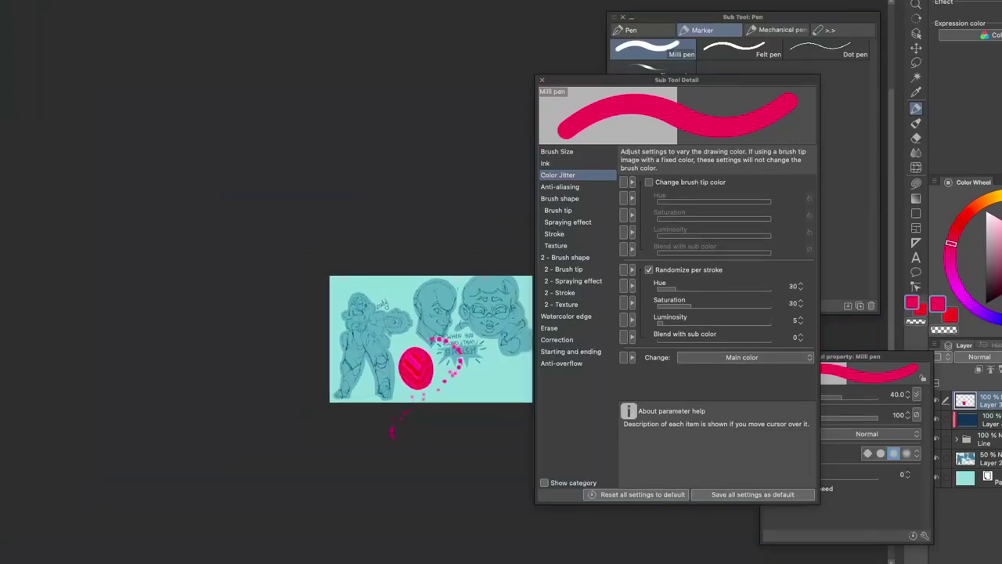
drag(424, 404, 481, 318)
scroll(428, 380, up, 6)
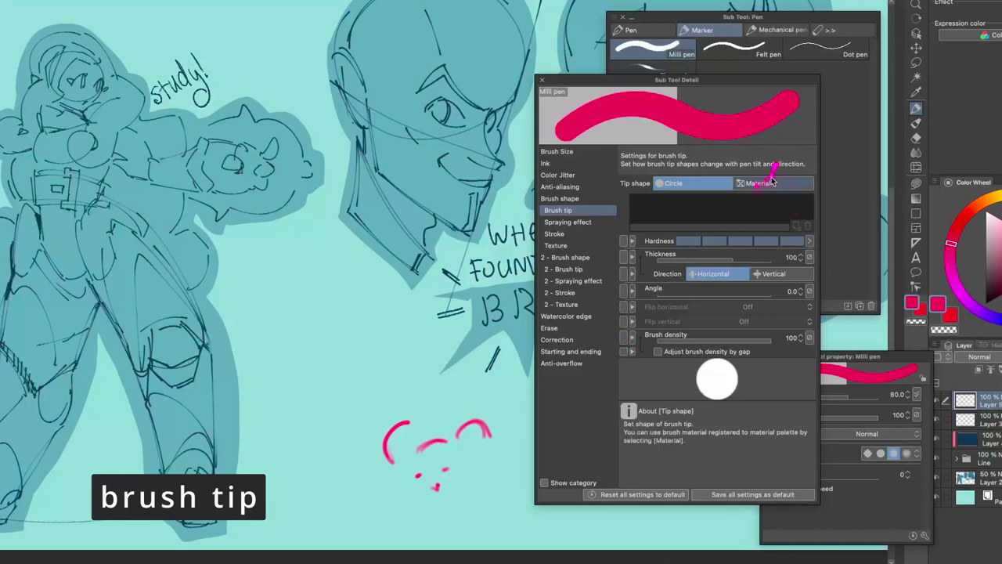
click(772, 183)
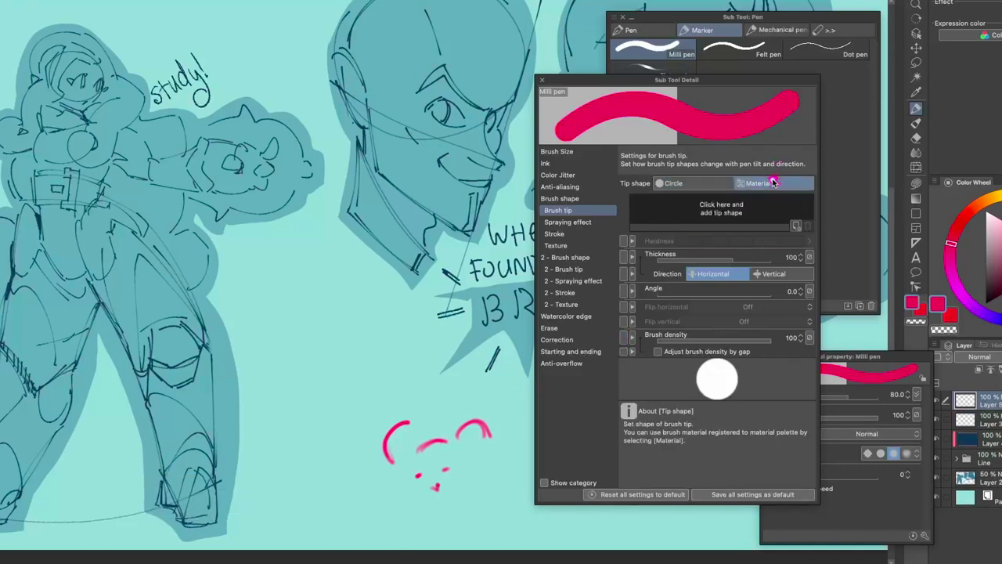
click(795, 227)
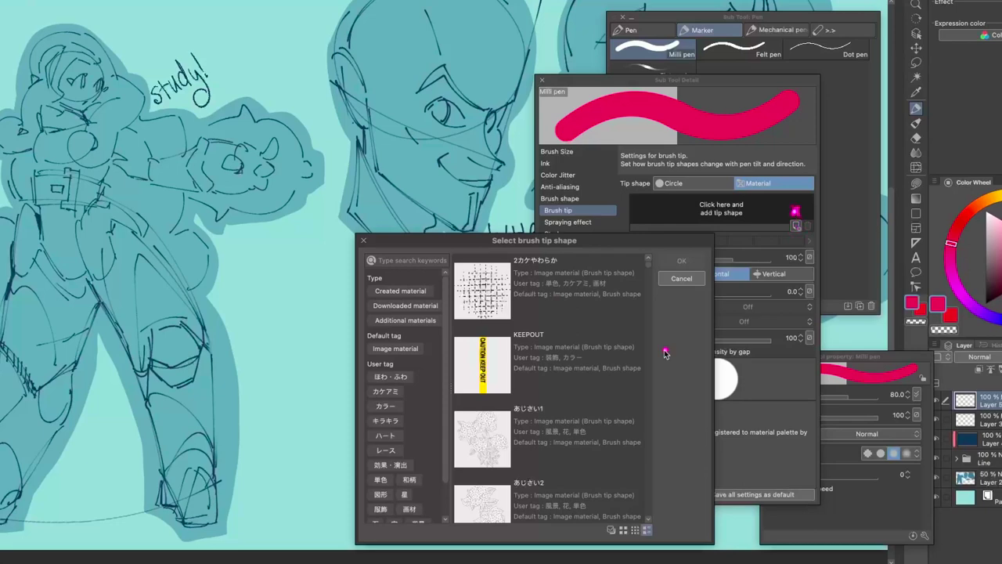
drag(648, 266, 660, 511)
click(635, 395)
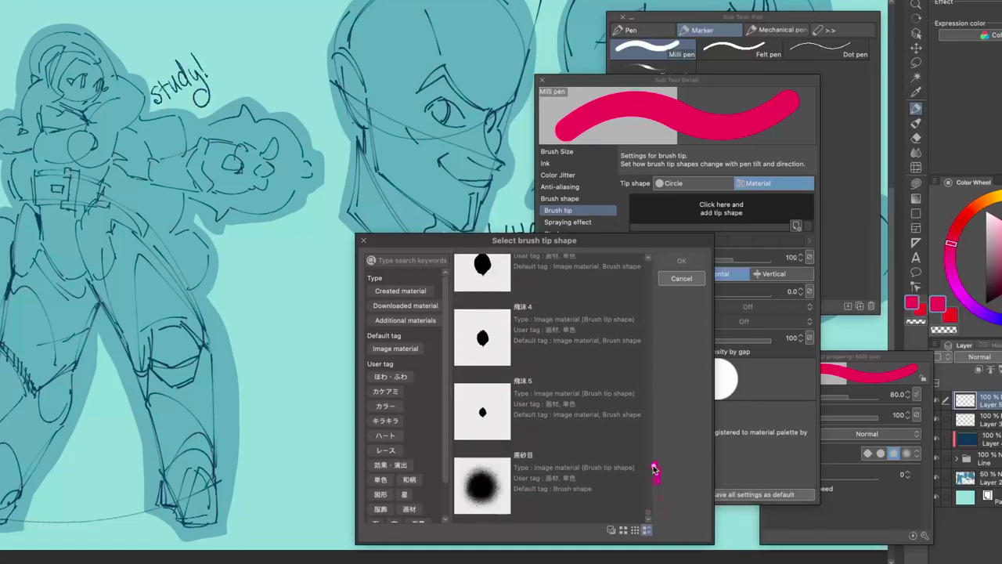
click(611, 505)
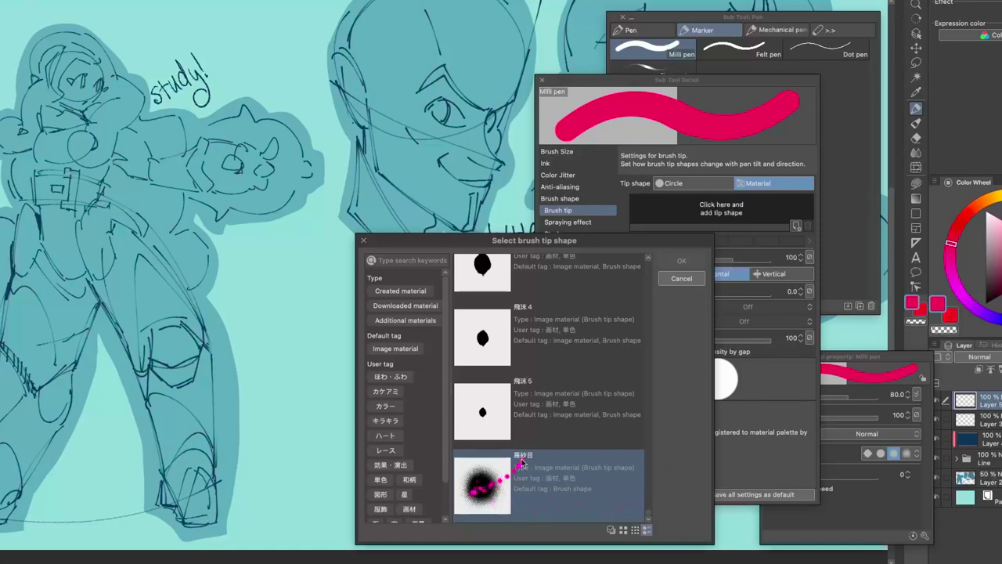
click(679, 261)
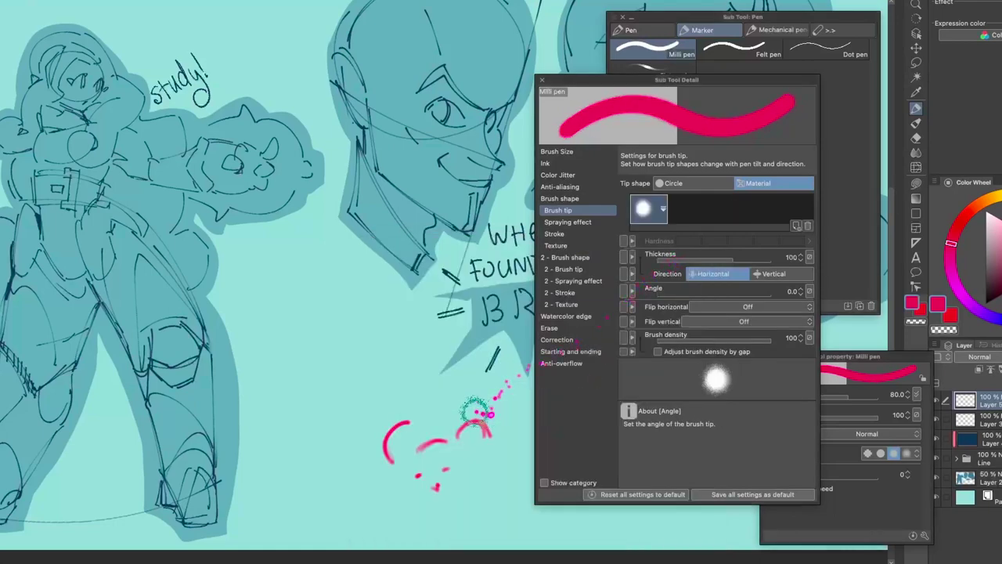
Undo the first test stroke with the grainy tip and reduce the brush size to 40.
mouse_move(266, 373)
mouse_down()
mouse_move(353, 270)
mouse_move(282, 404)
mouse_move(363, 318)
mouse_up()
key(super+z)
key([)
key([)
key([)
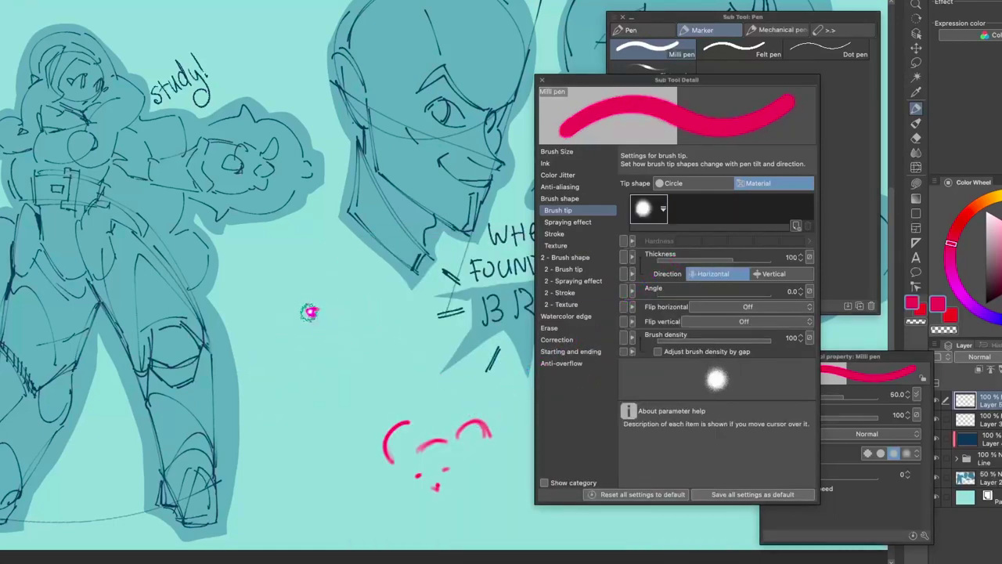
key([)
Test the grainy tip with several diagonal strokes beside the full-body sketch's legs, and undo them all.
mouse_move(278, 255)
mouse_down()
mouse_move(311, 379)
mouse_move(327, 377)
mouse_up()
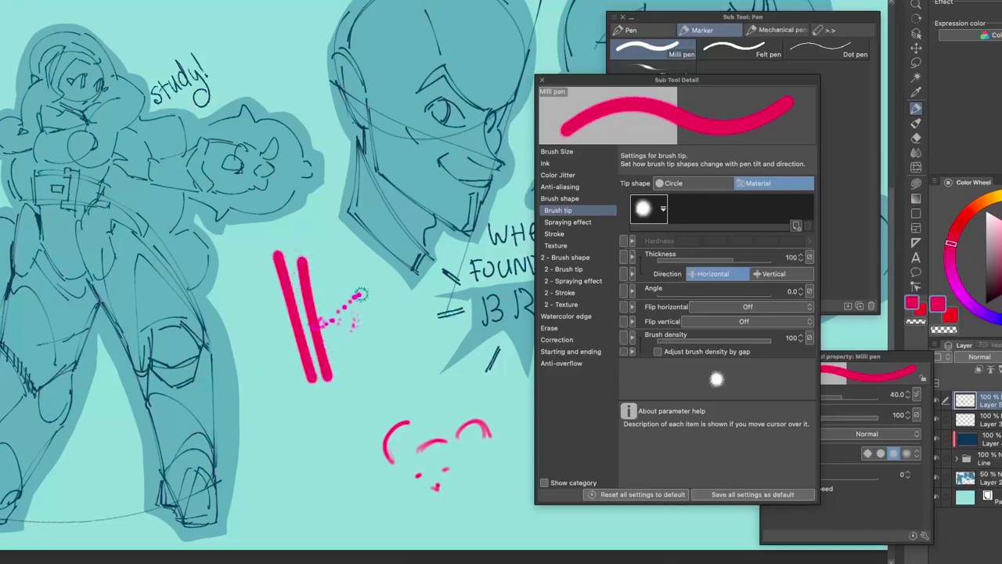
drag(362, 301, 304, 467)
drag(385, 334, 314, 494)
drag(392, 350, 342, 486)
key(super+z)
key(super+z)
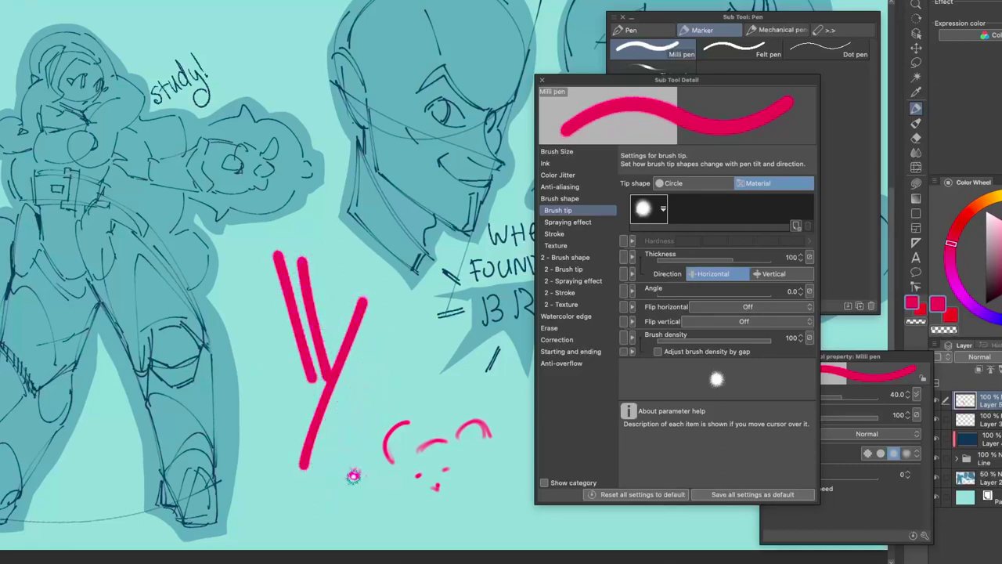
key(ctrl+z)
key(ctrl+z)
key(ctrl+z)
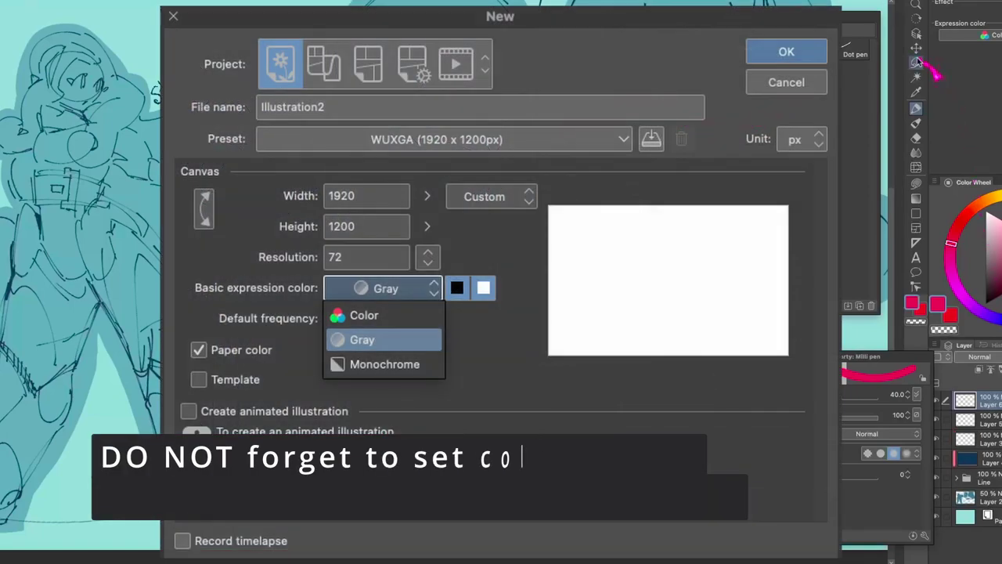
Make a square selection beside the full-body sketch's legs and fill it with black.
click(918, 63)
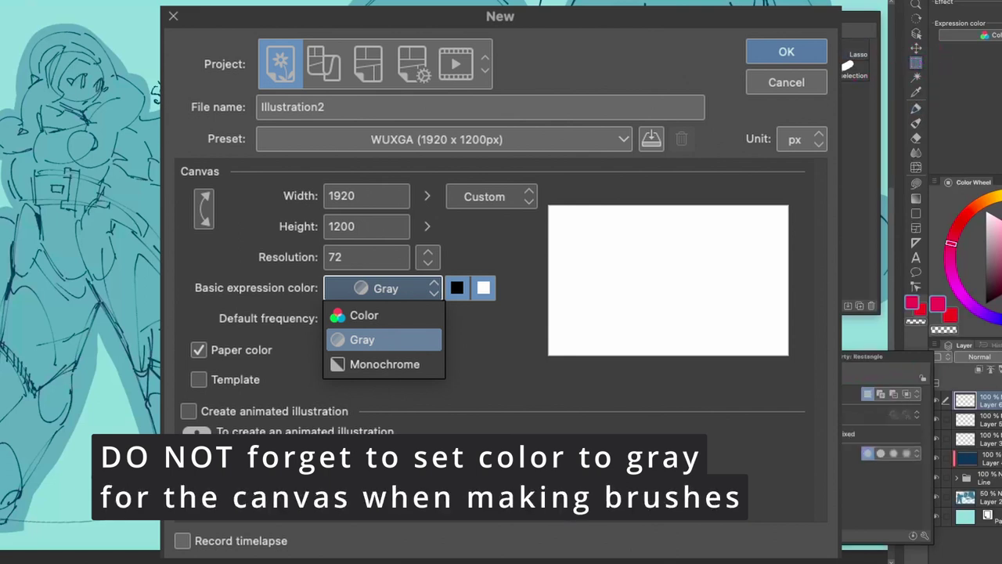
click(985, 293)
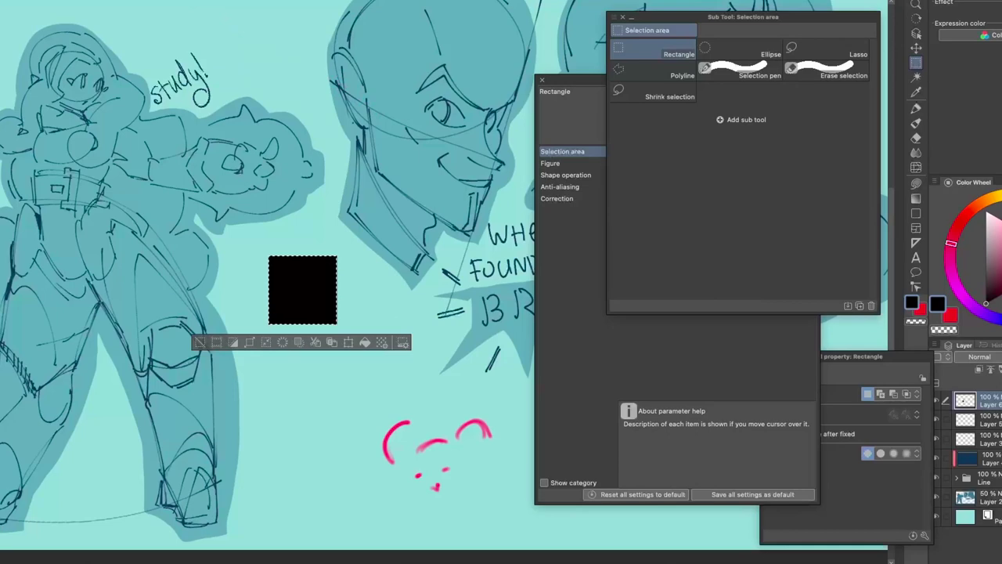
Start registering the black square as image material, name it "Box Brush" and enable its use for brush tip shape.
click(123, 2)
mouse_move(260, 193)
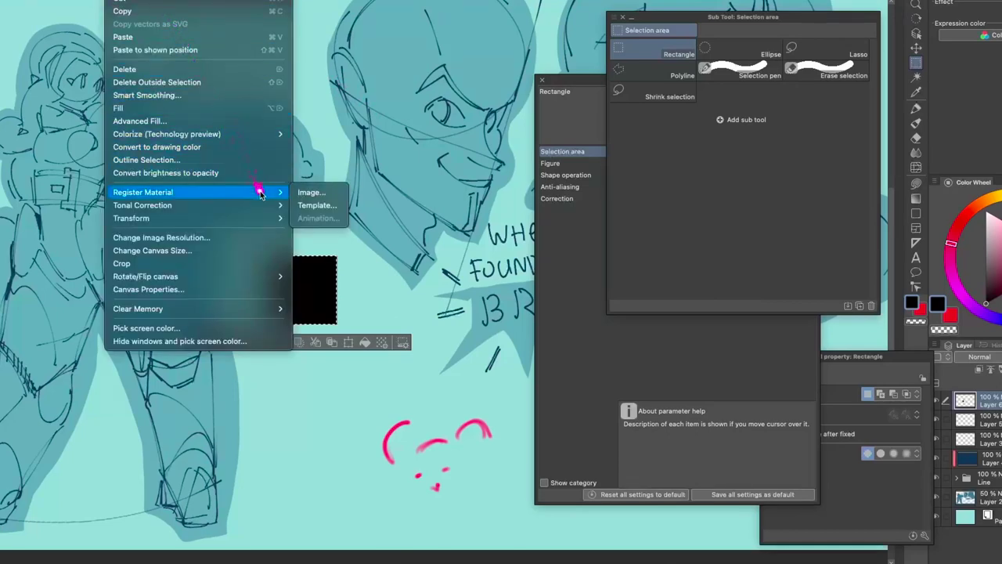
click(318, 193)
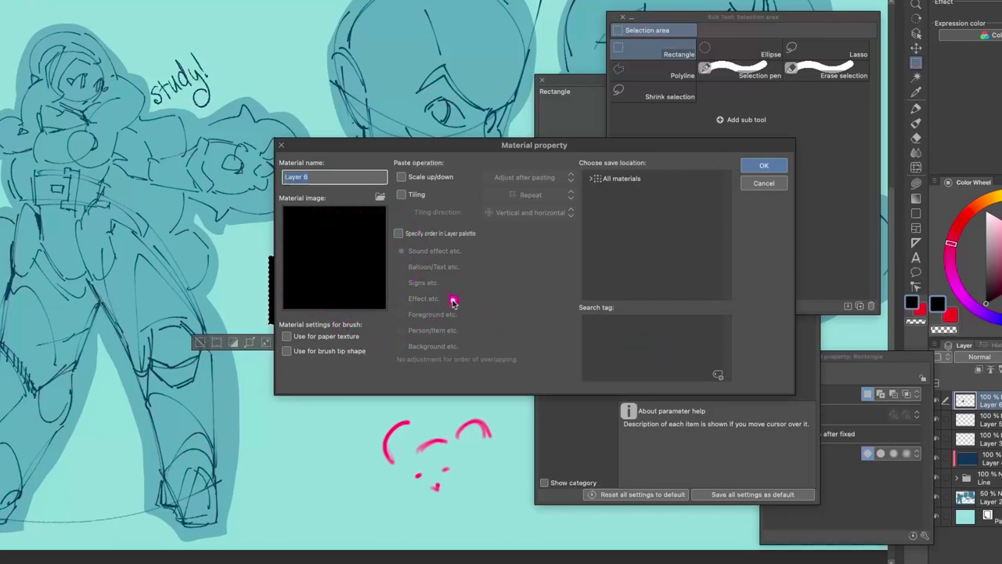
text(Box)
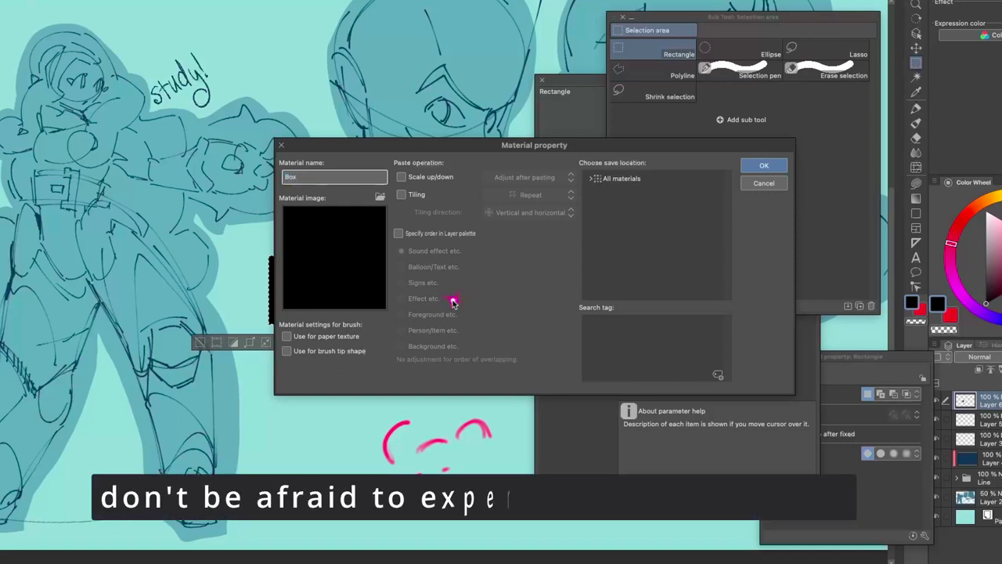
text( Brush)
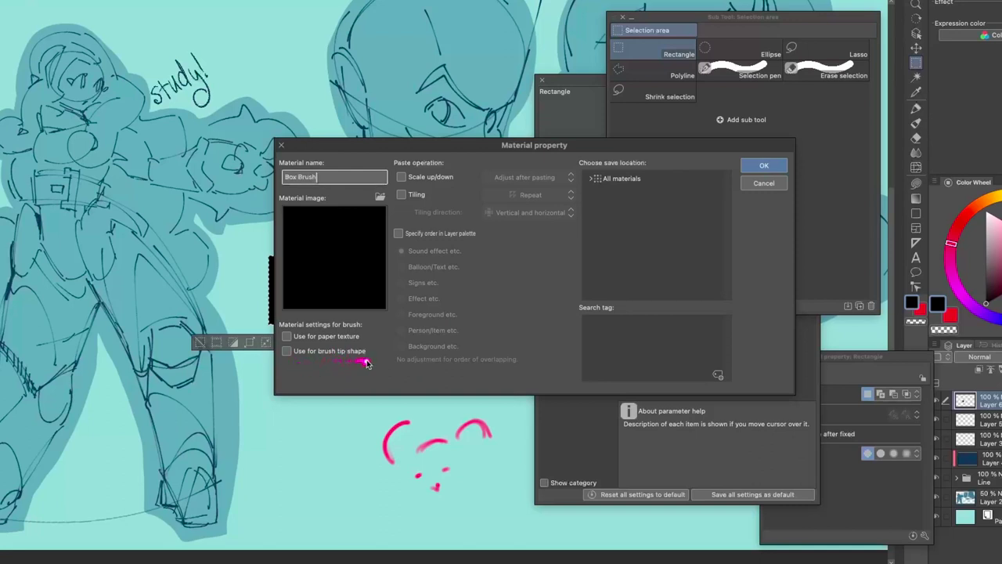
click(287, 351)
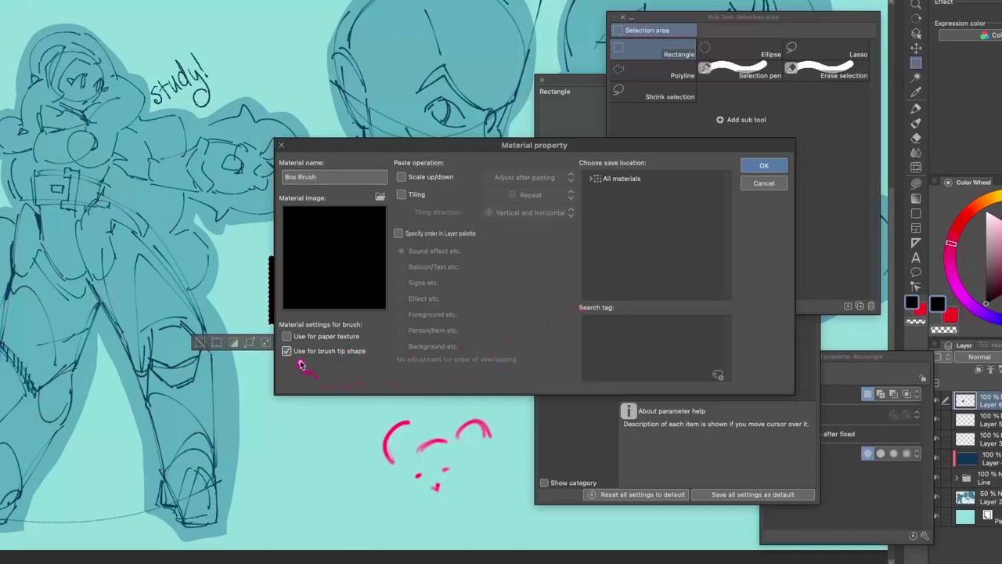
Choose the Download folder under All materials as the save location and finish registering the Box Brush material.
click(595, 179)
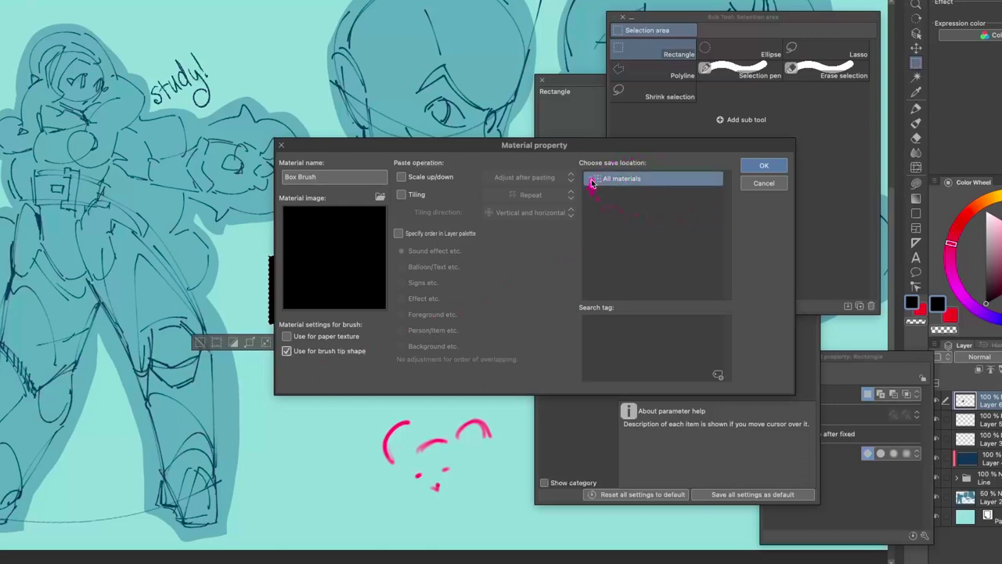
click(591, 179)
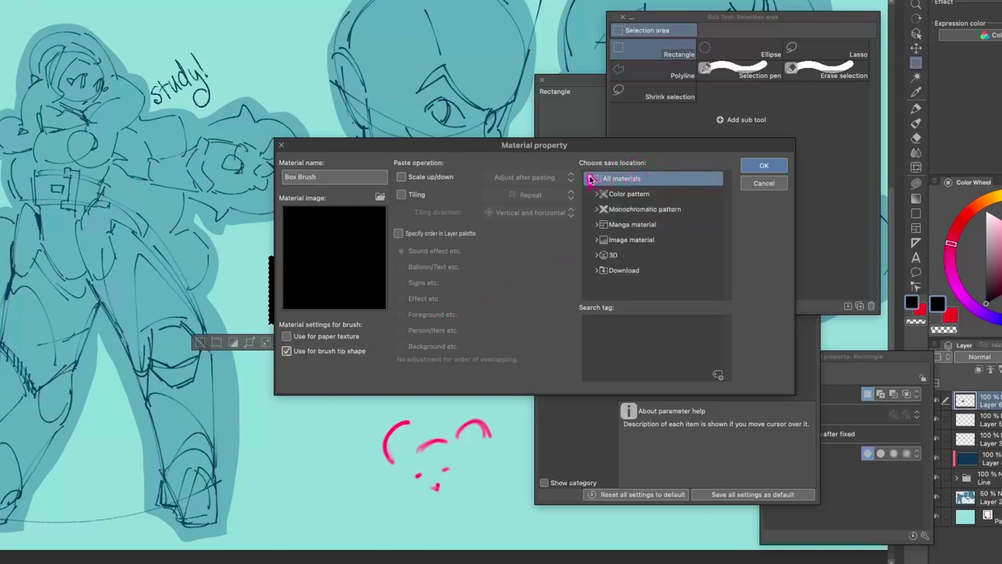
click(617, 270)
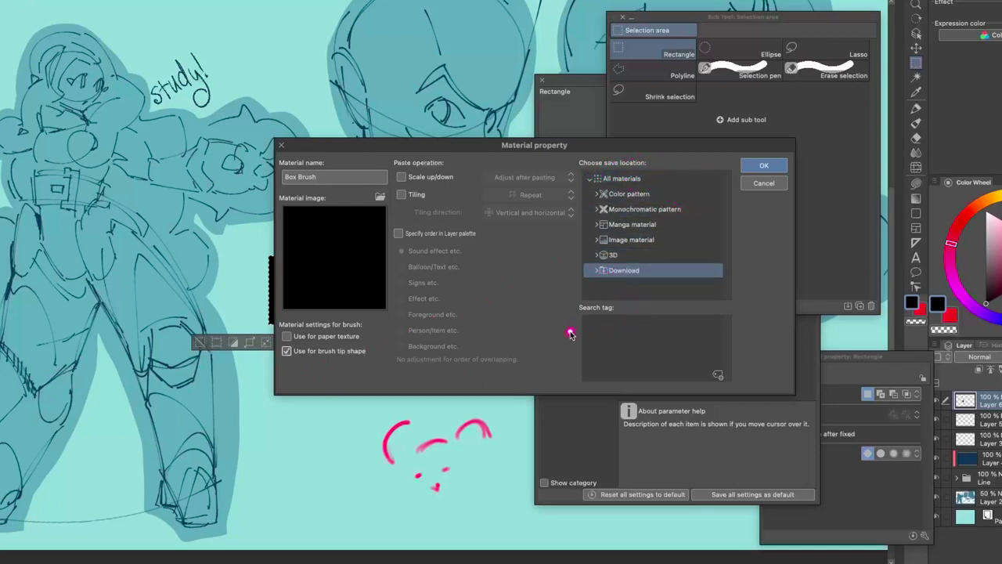
click(764, 165)
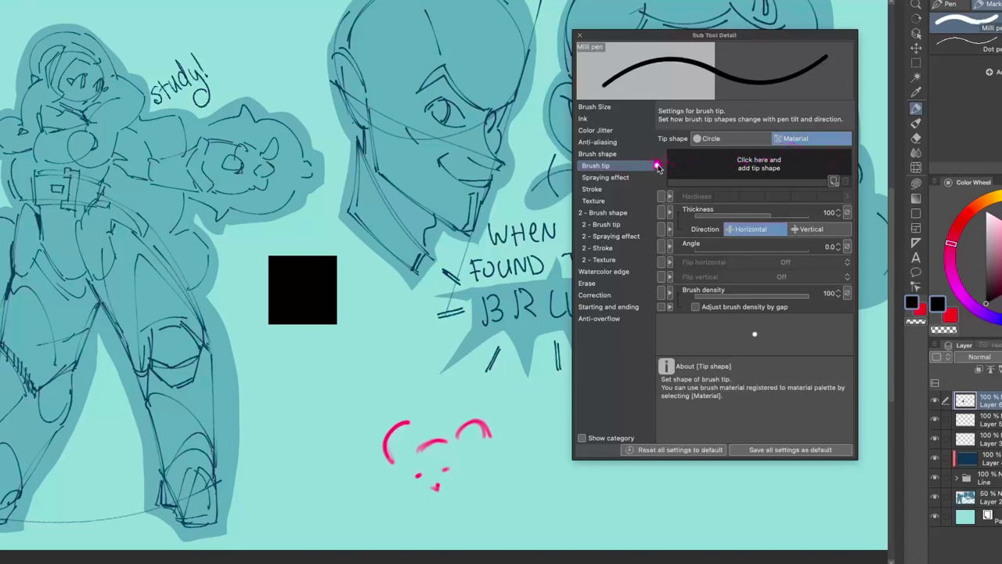
Search the brush tip shapes for "br" and add Box Brush as the Milli pen's tip shape.
click(834, 182)
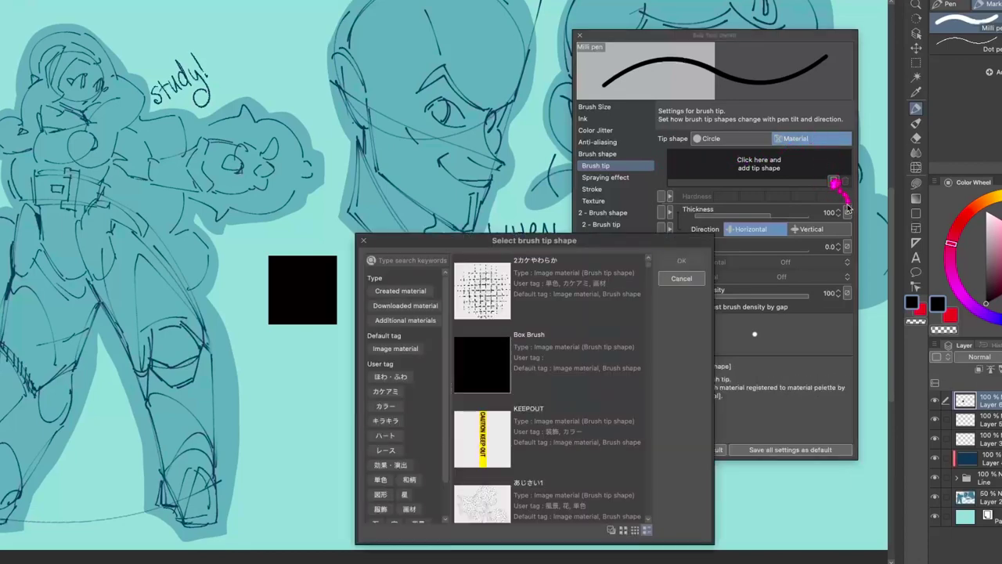
click(413, 255)
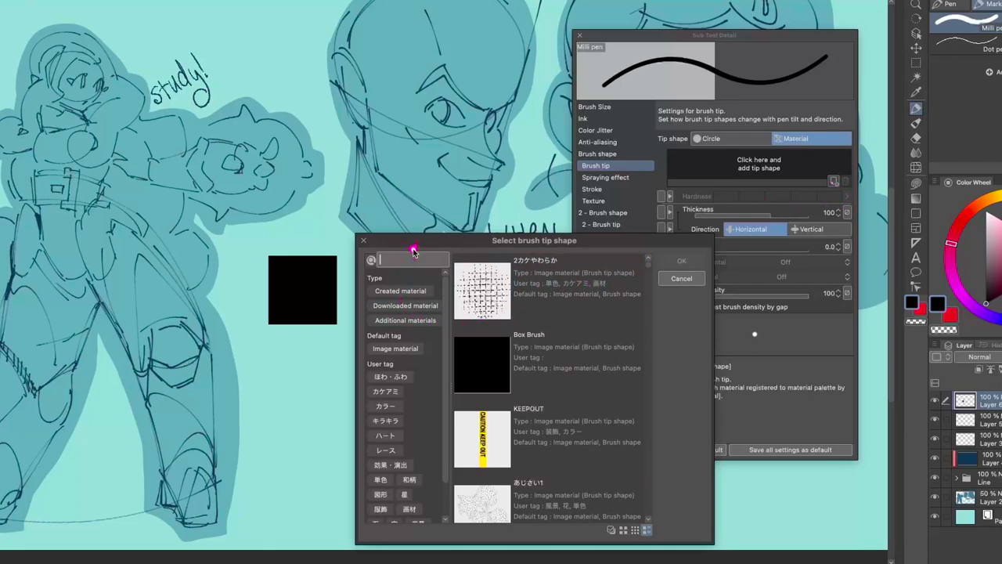
text(br)
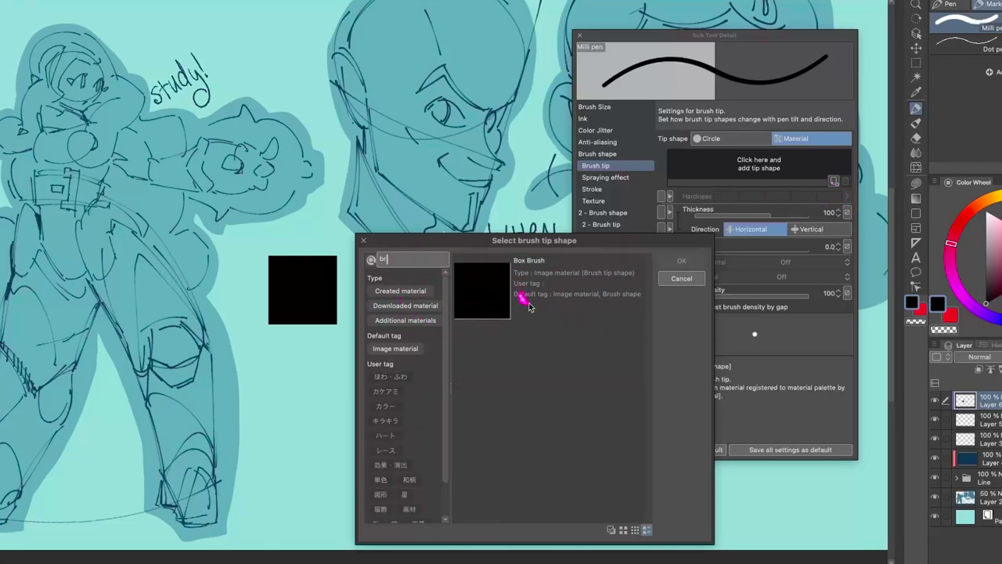
double_click(620, 300)
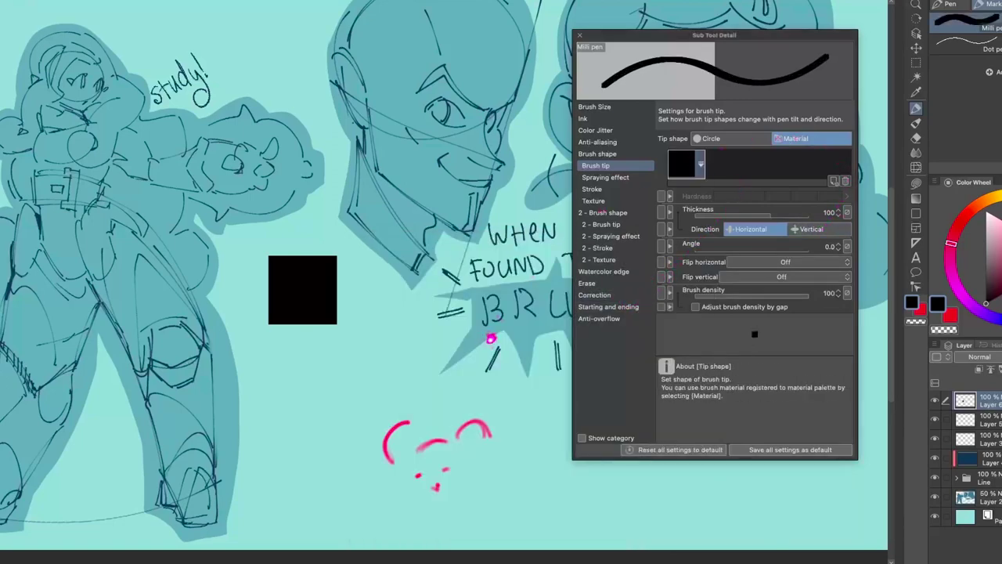
Enlarge the Milli pen and test its square tip with diagonal strokes beside the full-body sketch's legs, undoing each stroke.
key(b)
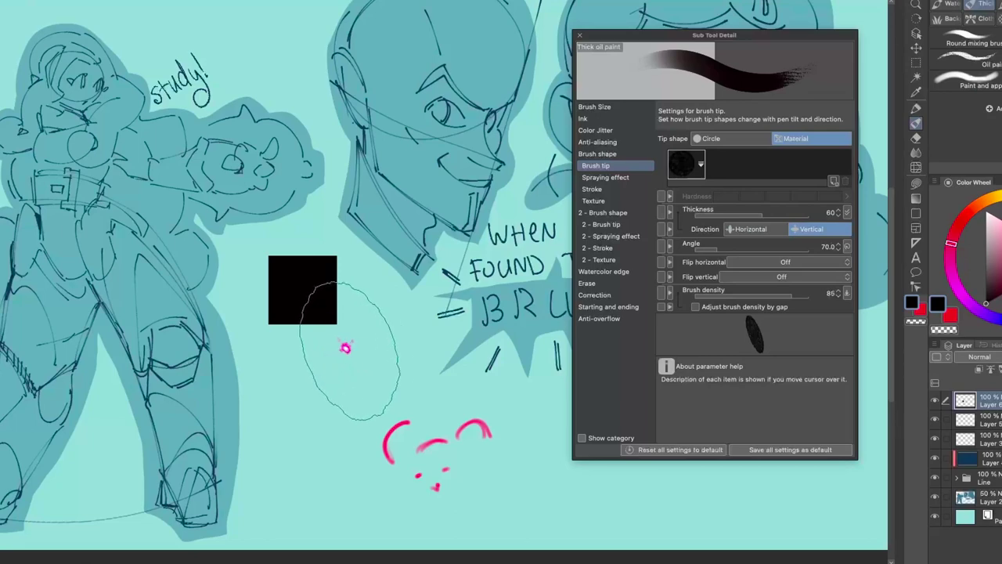
key(p)
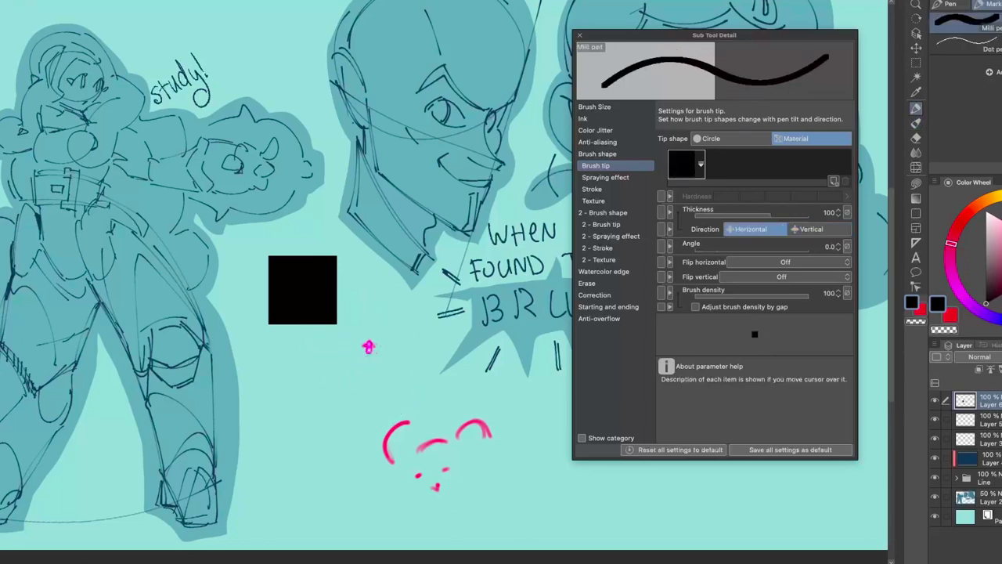
drag(383, 325, 325, 430)
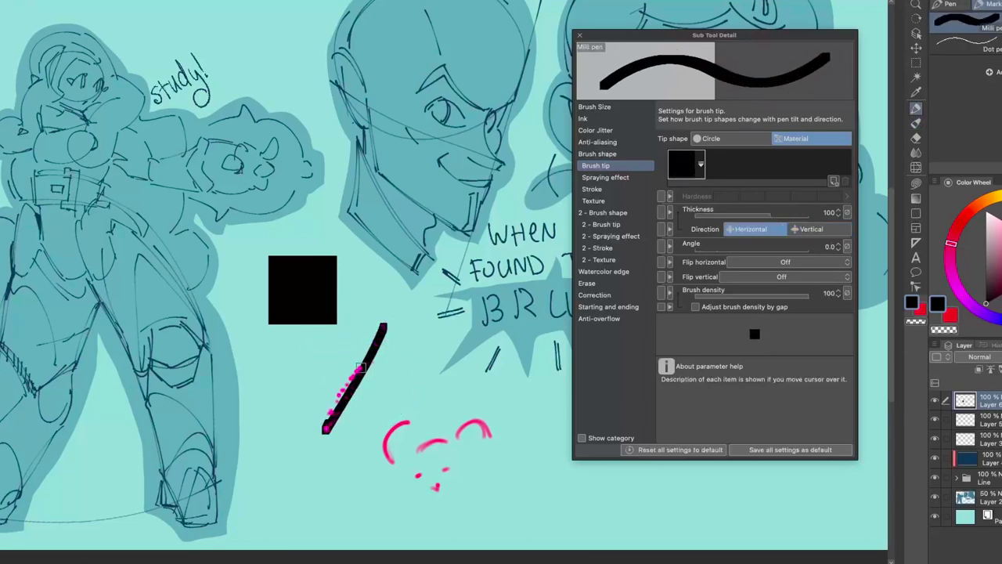
key(])
key(])
key(super+z)
drag(384, 332, 296, 449)
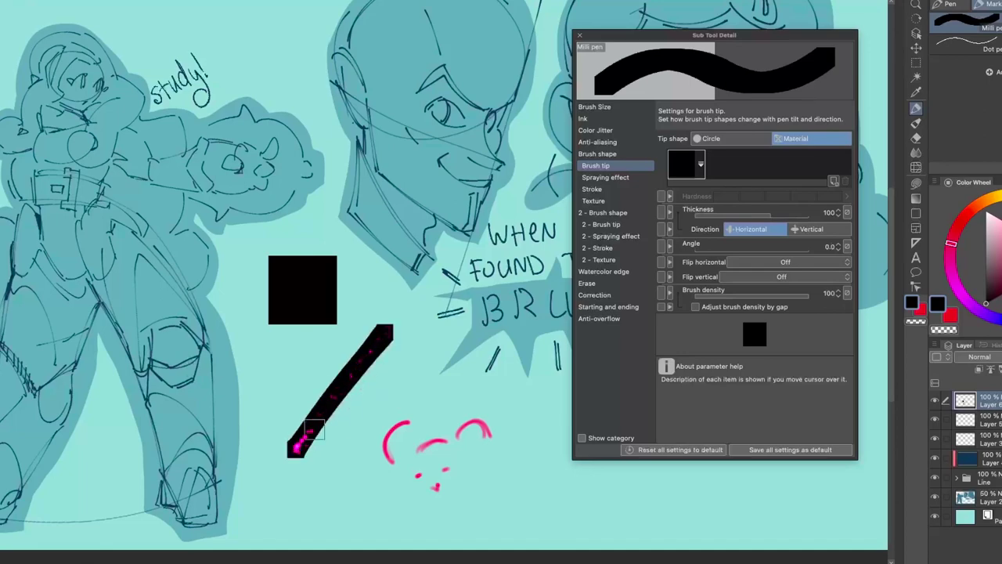
key(ctrl+z)
Draw four short slanted strokes below the black square, clear the layer, and undo one further test stroke.
drag(295, 367, 329, 437)
drag(329, 349, 358, 414)
drag(354, 333, 383, 396)
drag(373, 323, 387, 384)
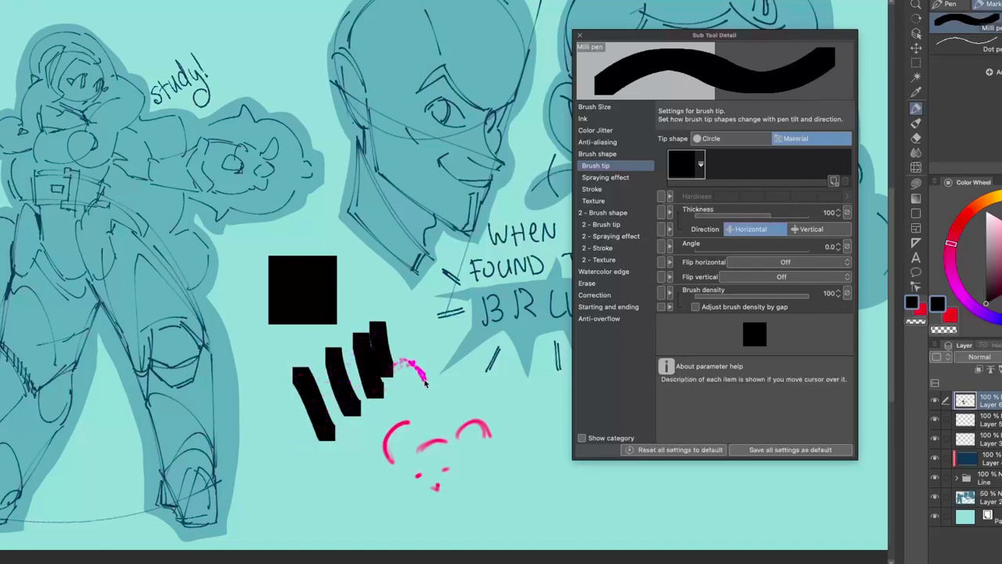
key(Delete)
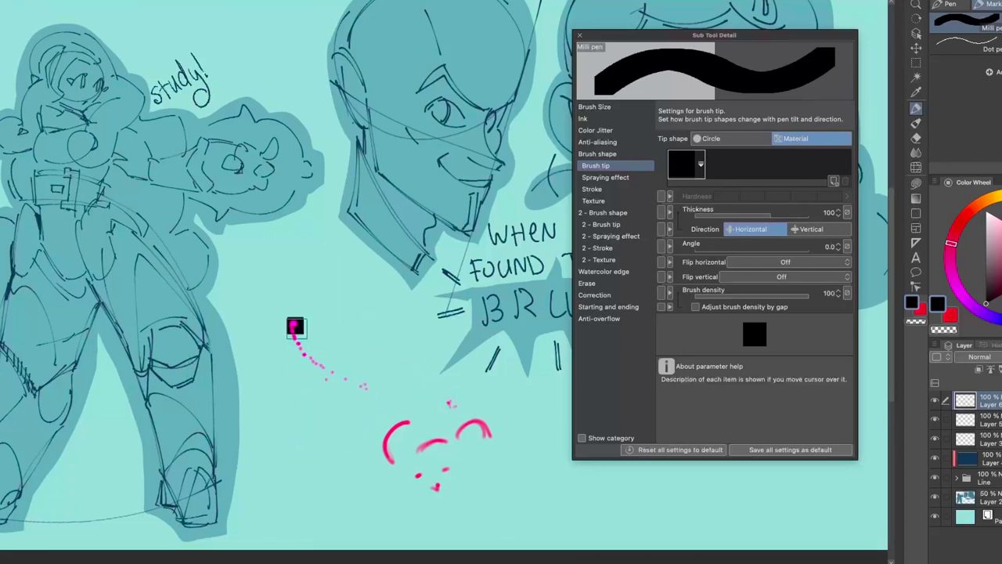
drag(294, 328, 310, 392)
key(ctrl+z)
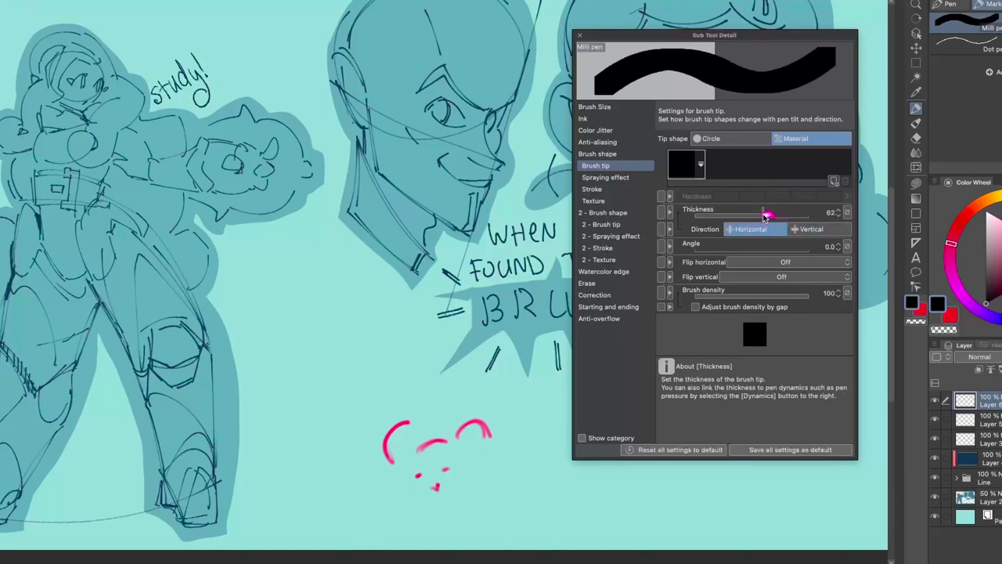
Try a brush tip thickness of 21 in the horizontal direction and restore the thickness to 100.
mouse_move(739, 218)
mouse_down()
mouse_move(802, 216)
mouse_move(744, 216)
mouse_up()
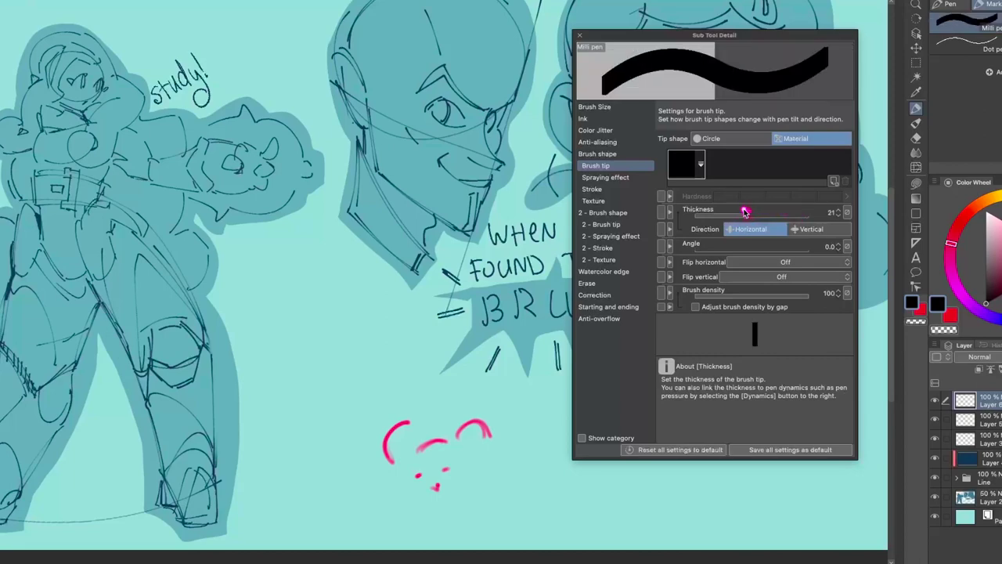
click(828, 212)
text(100)
key(Return)
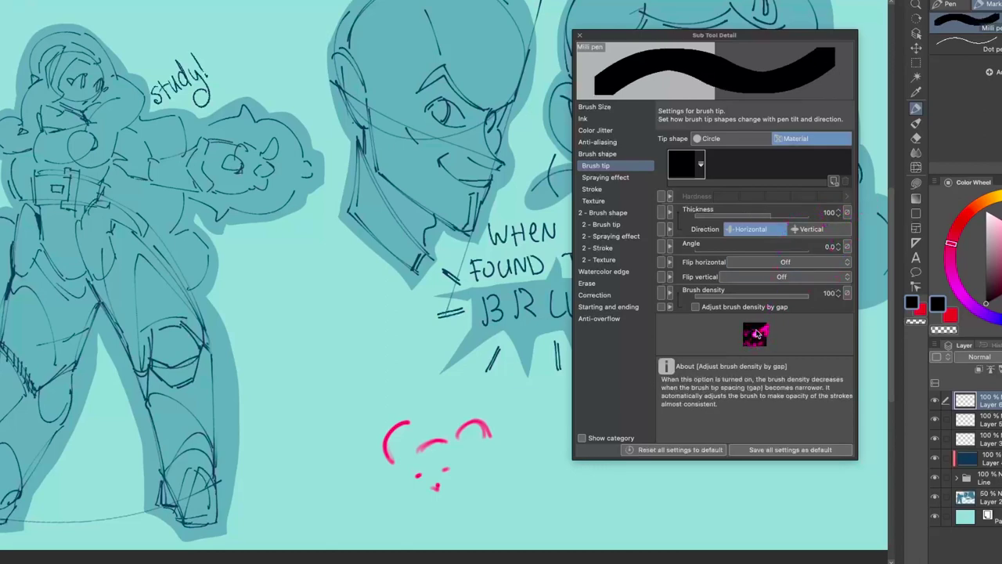
Set the brush tip's thickness direction to Vertical and its thickness to 23.
click(817, 231)
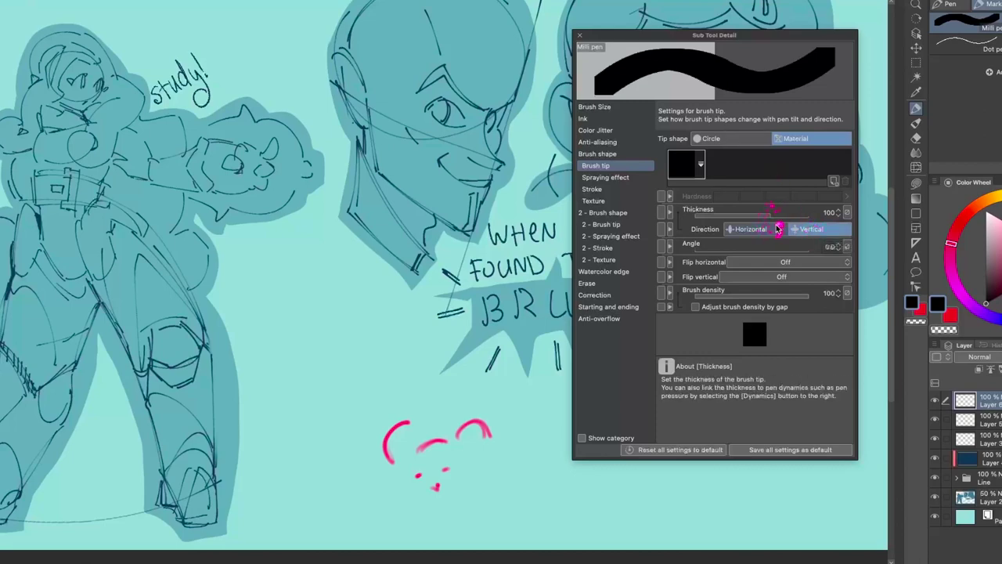
drag(771, 213, 758, 213)
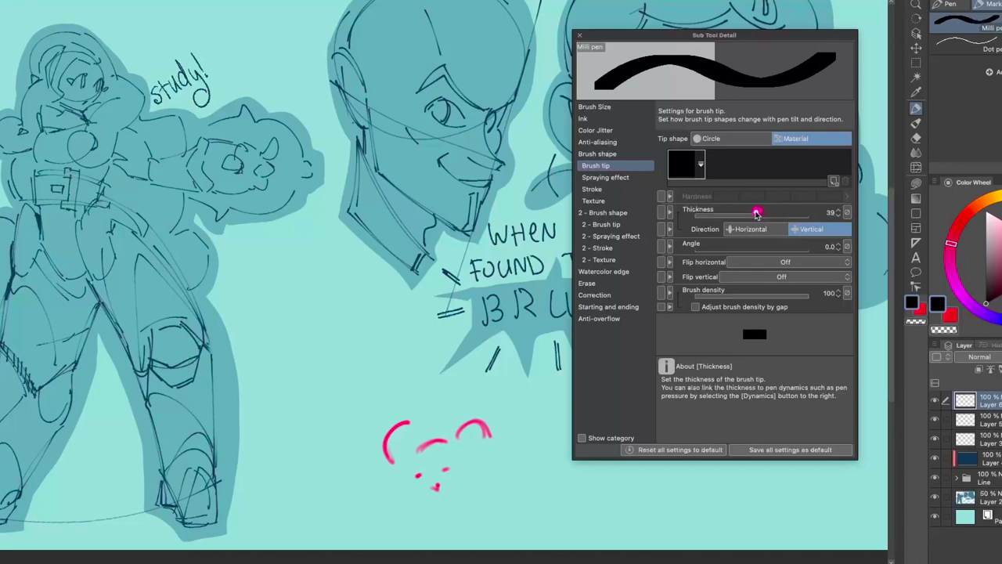
click(748, 214)
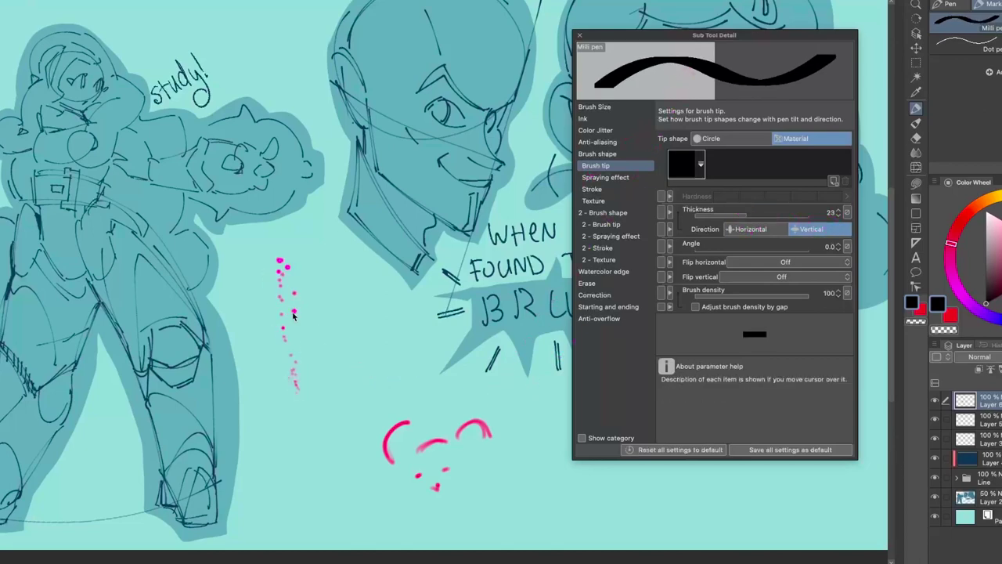
Test the flattened tip with downward and curved strokes beside the full-body sketch's legs, and undo them all.
mouse_move(259, 293)
mouse_down()
mouse_move(285, 275)
mouse_move(280, 343)
mouse_move(297, 416)
mouse_up()
key(super+z)
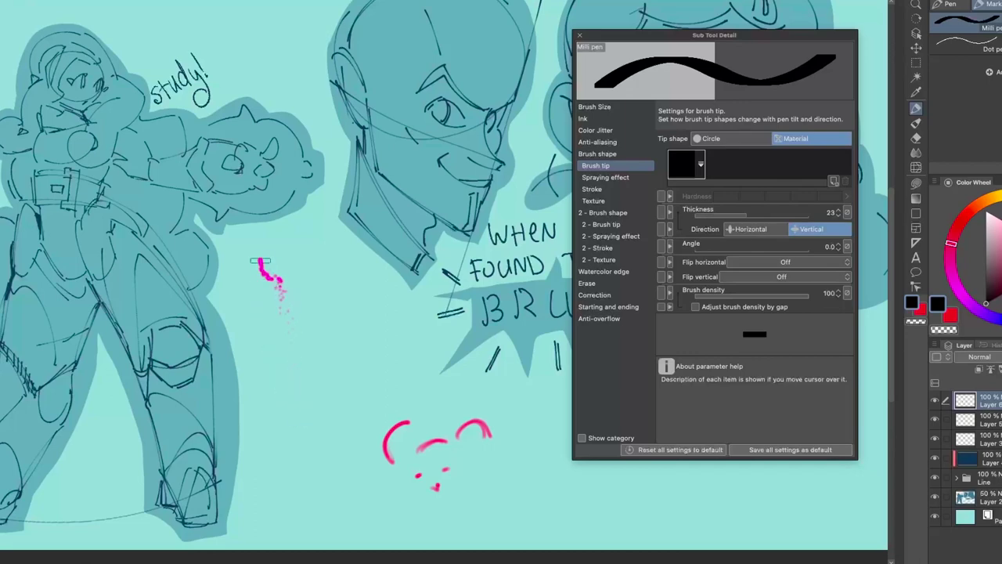
drag(260, 262, 278, 357)
key(ctrl+z)
mouse_move(268, 403)
mouse_down()
mouse_move(287, 380)
mouse_move(369, 332)
mouse_move(274, 474)
mouse_up()
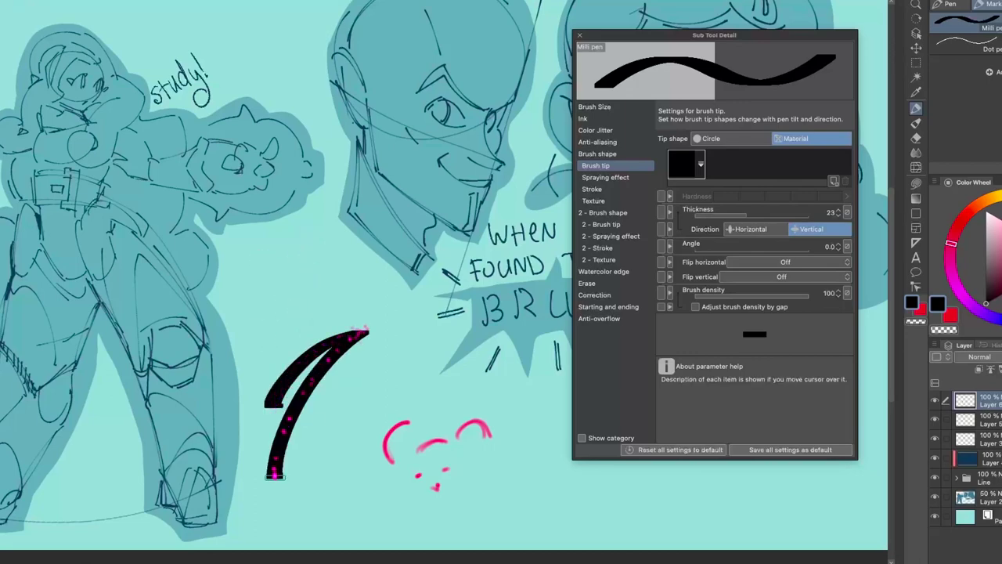
key(ctrl+z)
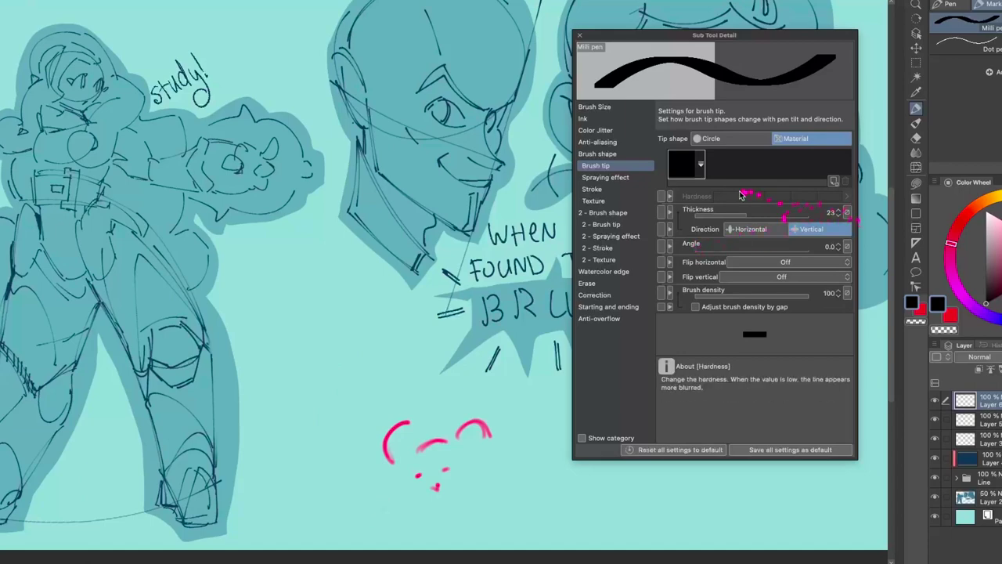
Set the brush tip's angle to 133.6 and test it with strokes in several directions, undoing each one.
mouse_move(698, 249)
mouse_down()
mouse_move(716, 263)
mouse_move(746, 253)
mouse_up()
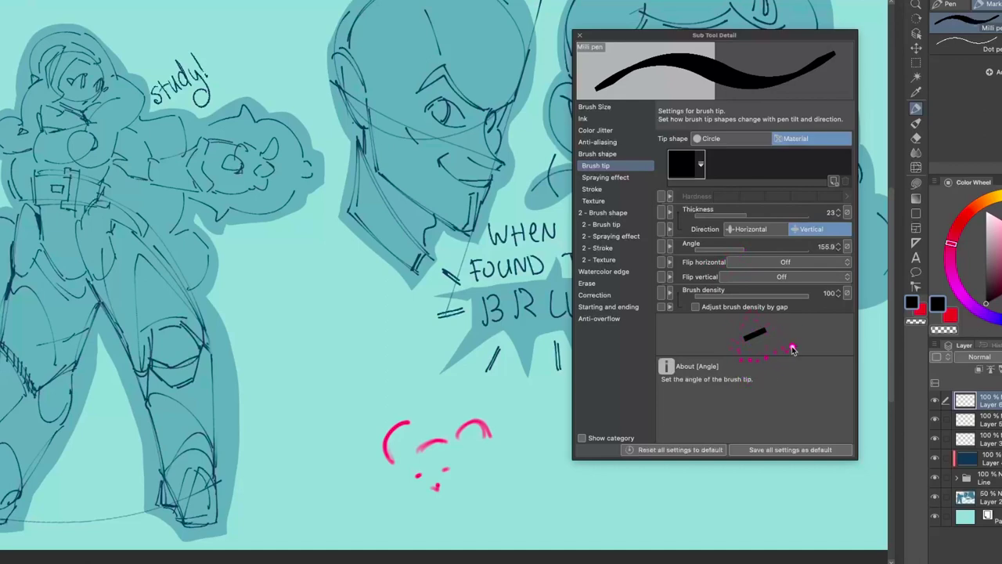
drag(745, 249, 735, 246)
drag(264, 303, 319, 417)
key(super+z)
mouse_move(271, 337)
mouse_down()
mouse_move(304, 302)
mouse_move(336, 368)
mouse_up()
key(super+z)
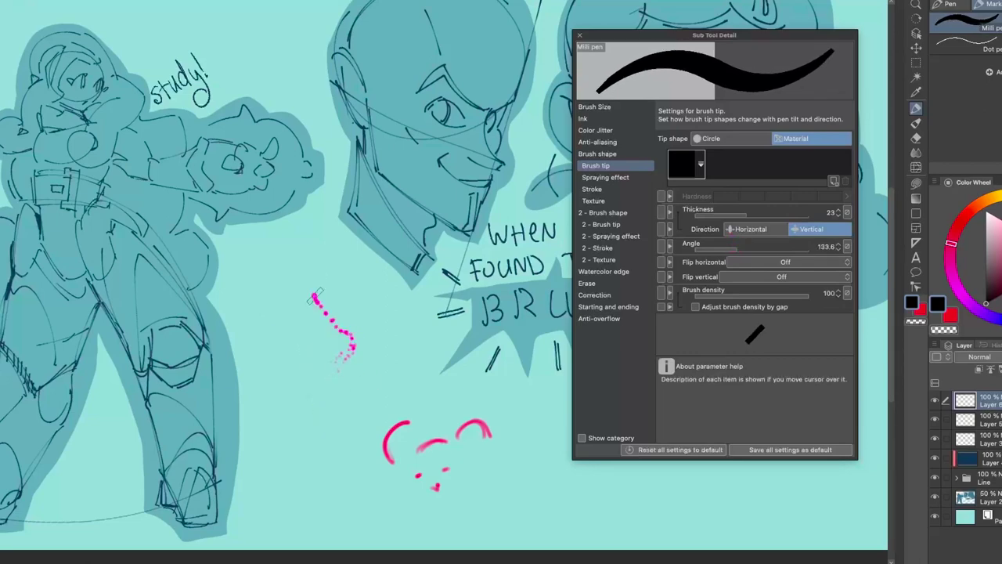
mouse_move(287, 425)
mouse_down()
mouse_move(351, 336)
mouse_move(290, 364)
mouse_move(322, 419)
mouse_move(323, 392)
mouse_move(374, 411)
mouse_move(361, 405)
mouse_move(357, 368)
mouse_move(303, 338)
mouse_move(351, 321)
mouse_move(370, 396)
mouse_up()
key(super+z)
key(ctrl+z)
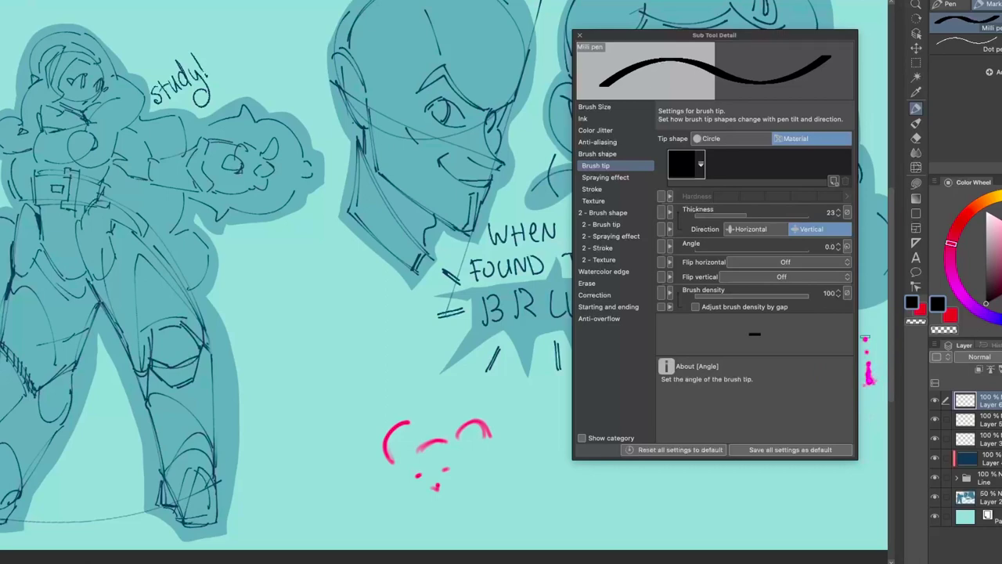
Link the brush tip's angle to dynamics and test it with six thick curved and straight strokes around the pink marks.
click(849, 247)
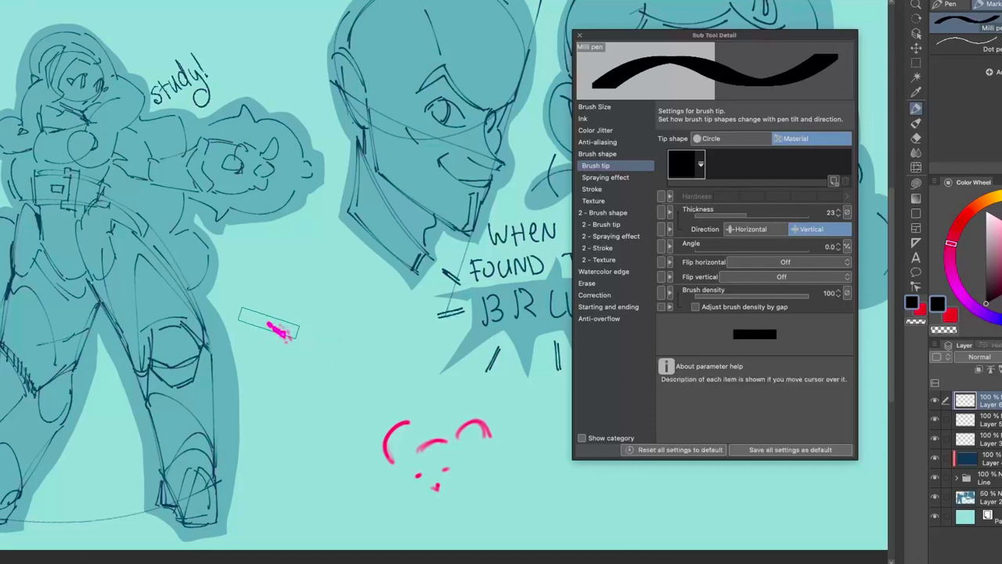
mouse_move(274, 317)
mouse_down()
mouse_move(330, 257)
mouse_move(358, 306)
mouse_up()
key(ctrl+z)
mouse_move(268, 287)
mouse_down()
mouse_move(337, 267)
mouse_move(354, 291)
mouse_up()
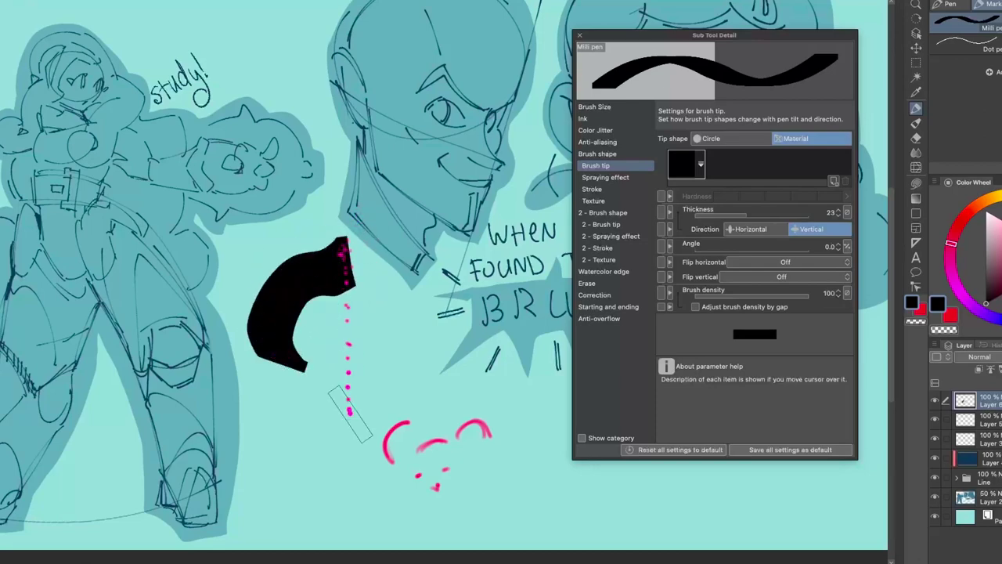
drag(337, 435, 411, 370)
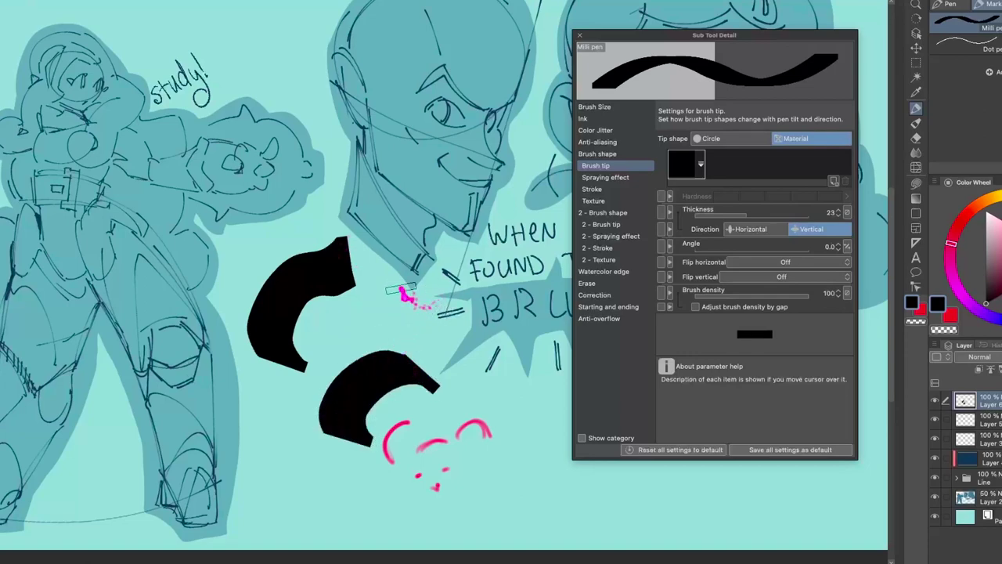
drag(400, 278, 408, 305)
drag(421, 517, 509, 532)
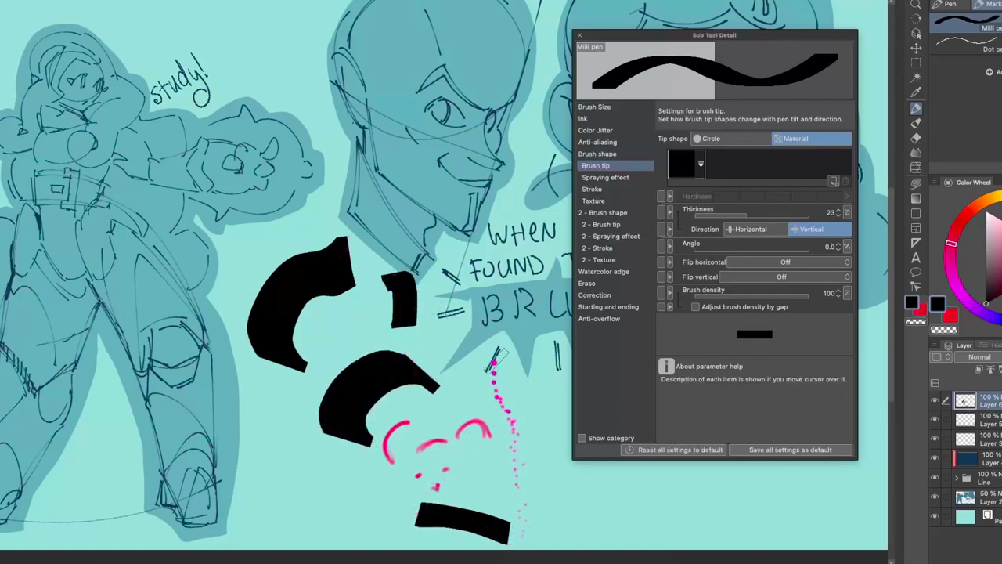
mouse_move(490, 376)
mouse_down()
mouse_move(519, 391)
mouse_move(505, 452)
mouse_up()
drag(458, 335, 517, 327)
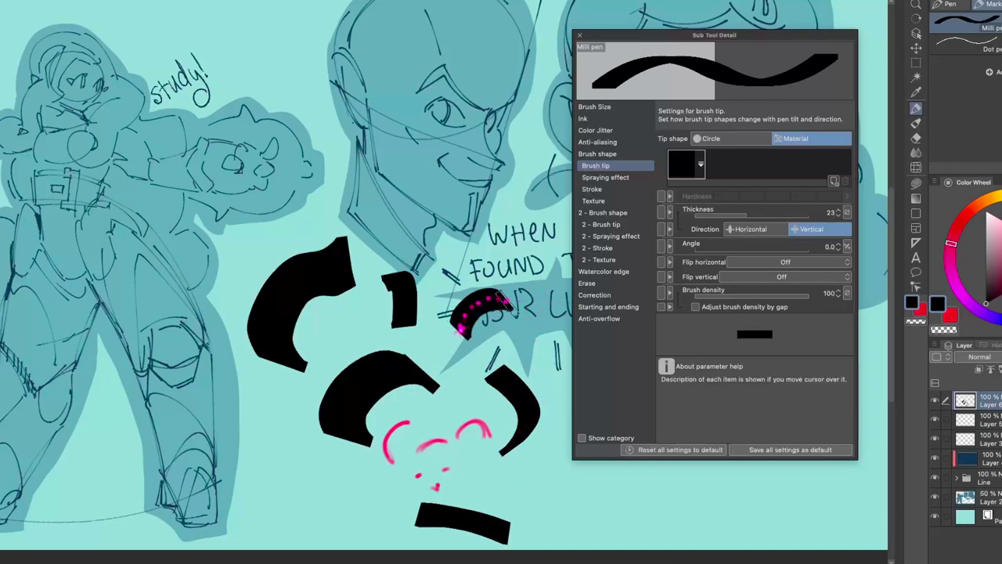
Reduce the brush size and draw two thin arcs over the head sketch's jaw and short strokes beside the full-body sketch's legs.
key(bracketleft)
key(bracketleft)
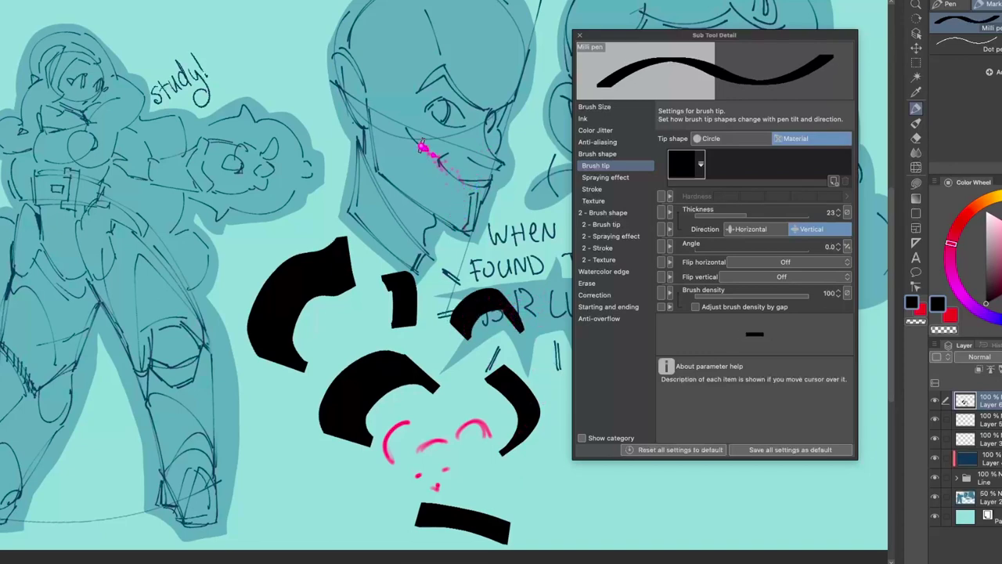
drag(425, 144, 473, 220)
mouse_move(375, 208)
mouse_down()
mouse_move(423, 252)
mouse_move(476, 228)
mouse_up()
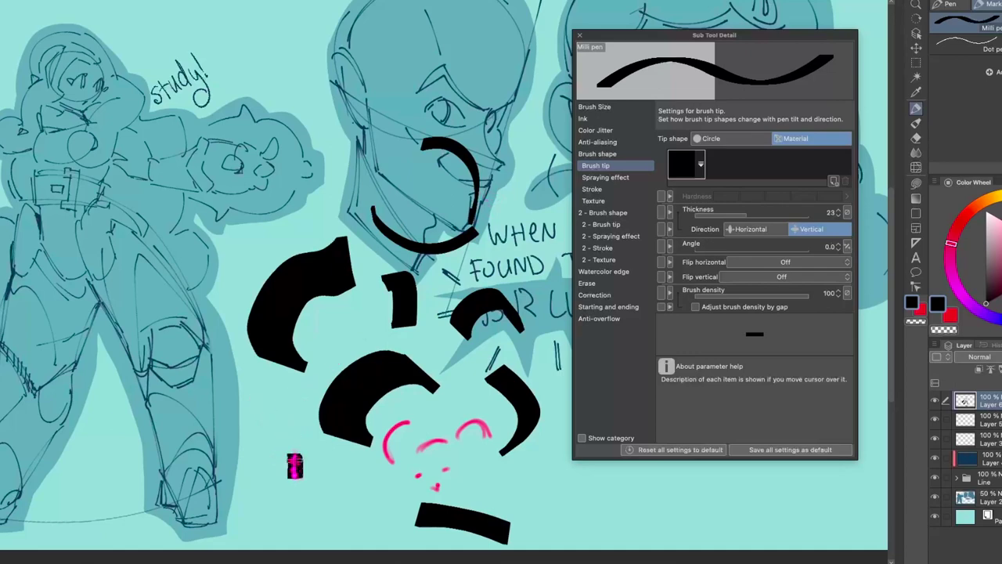
click(294, 466)
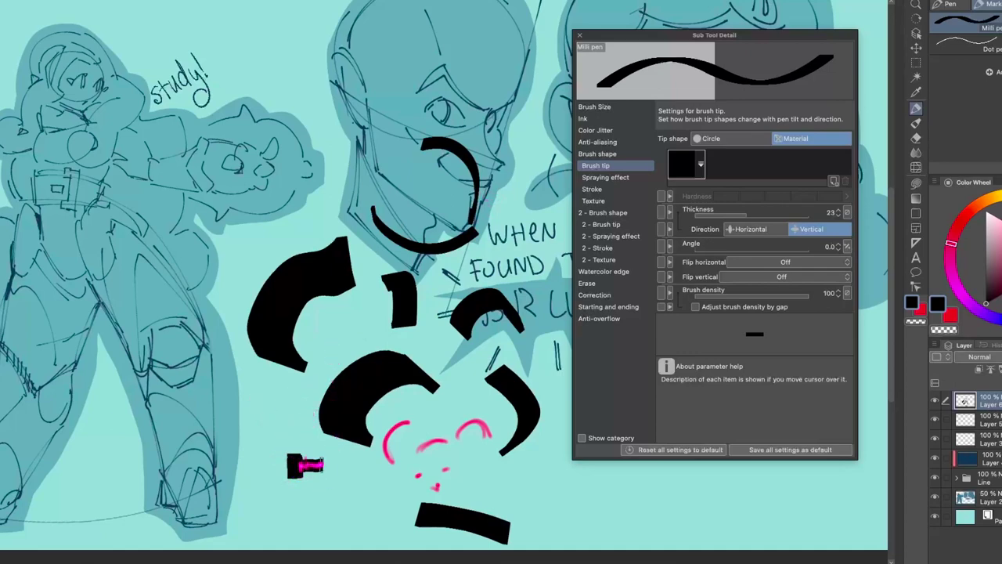
drag(329, 478, 356, 513)
drag(350, 464, 378, 505)
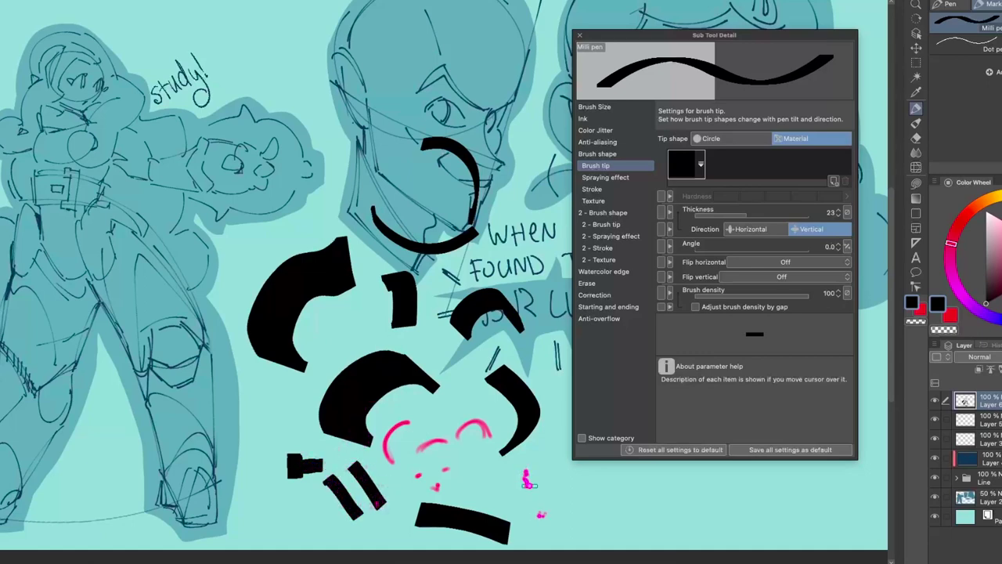
Clear the layer's test strokes and change the brush tip's angle dynamics, testing them with parallel diagonal strokes beside the full-body sketch.
key(Delete)
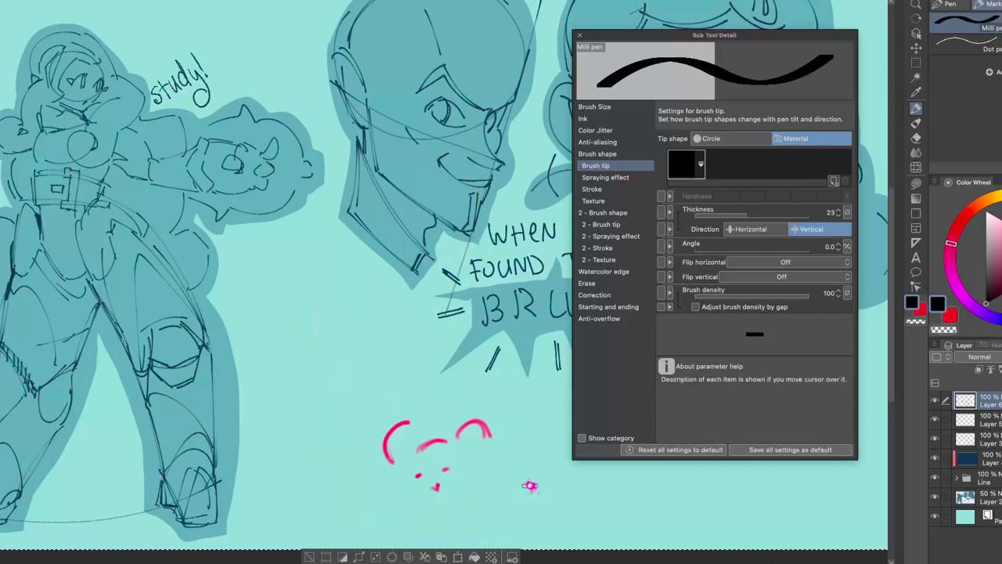
click(847, 246)
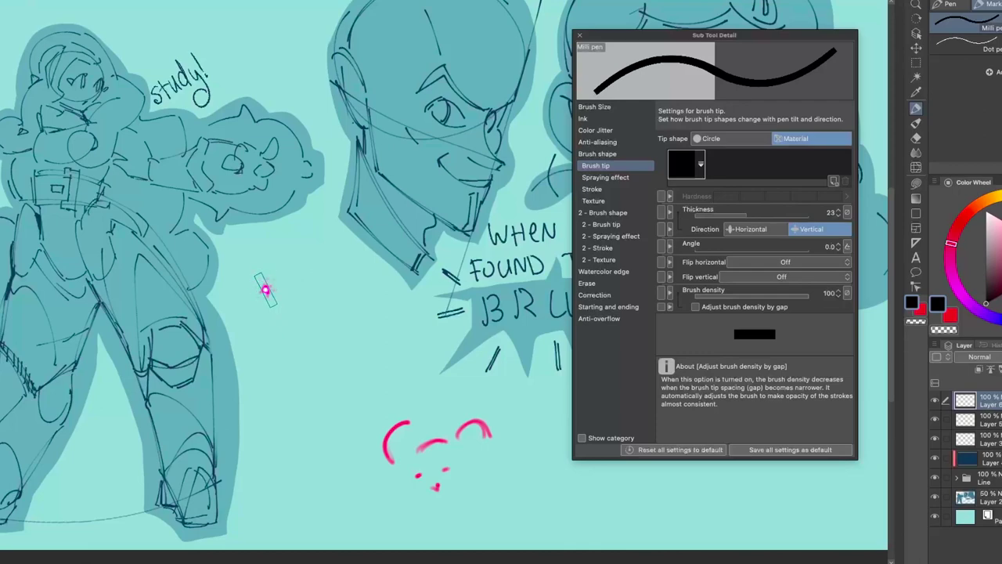
drag(238, 232, 337, 397)
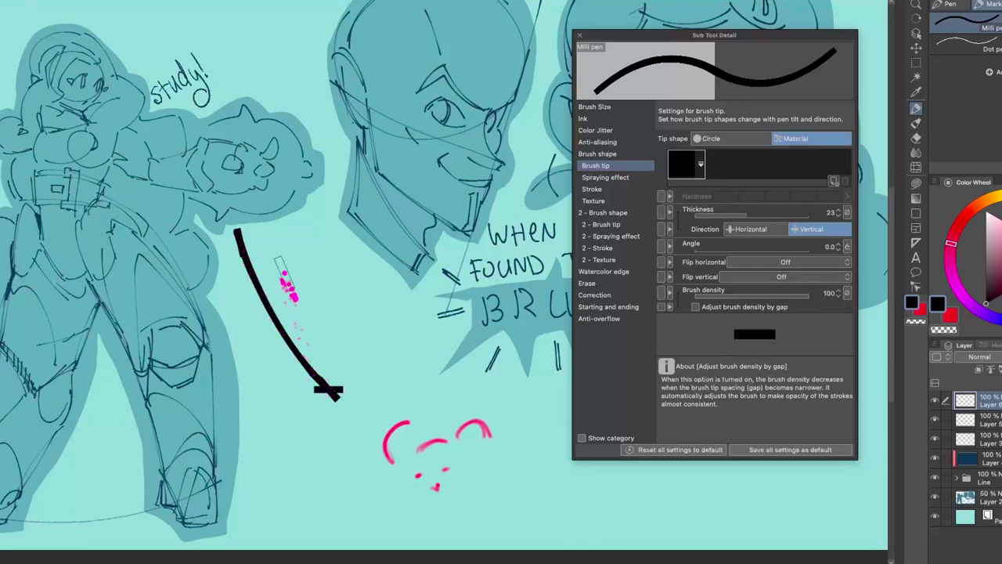
drag(269, 215, 376, 390)
key(super+z)
key(super+z)
mouse_move(284, 407)
mouse_down()
mouse_move(275, 368)
mouse_move(410, 304)
mouse_move(421, 357)
mouse_up()
drag(302, 443, 436, 398)
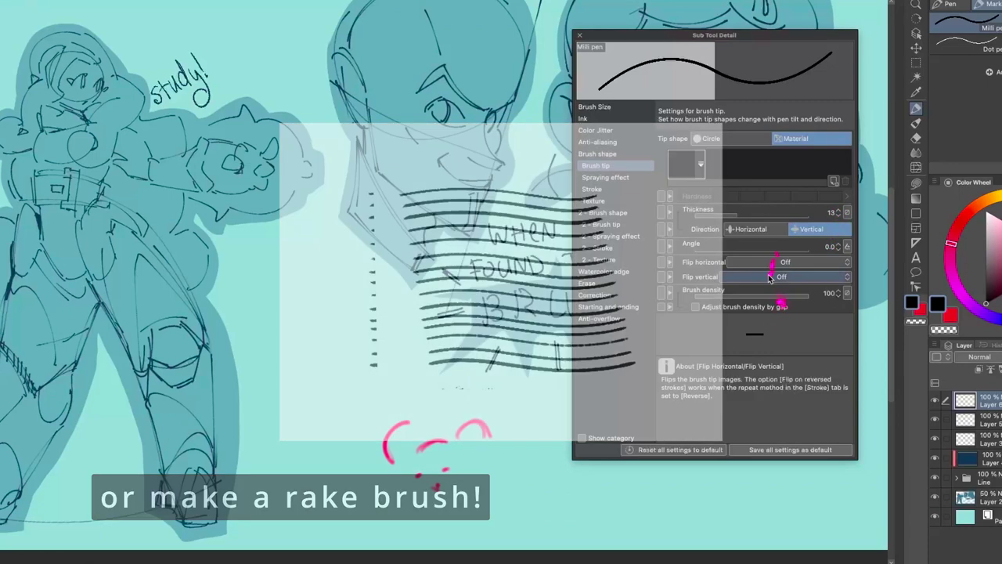
Turn on the brush's spraying effect and spray an overlapping patch beside the full-body sketch's legs.
click(645, 179)
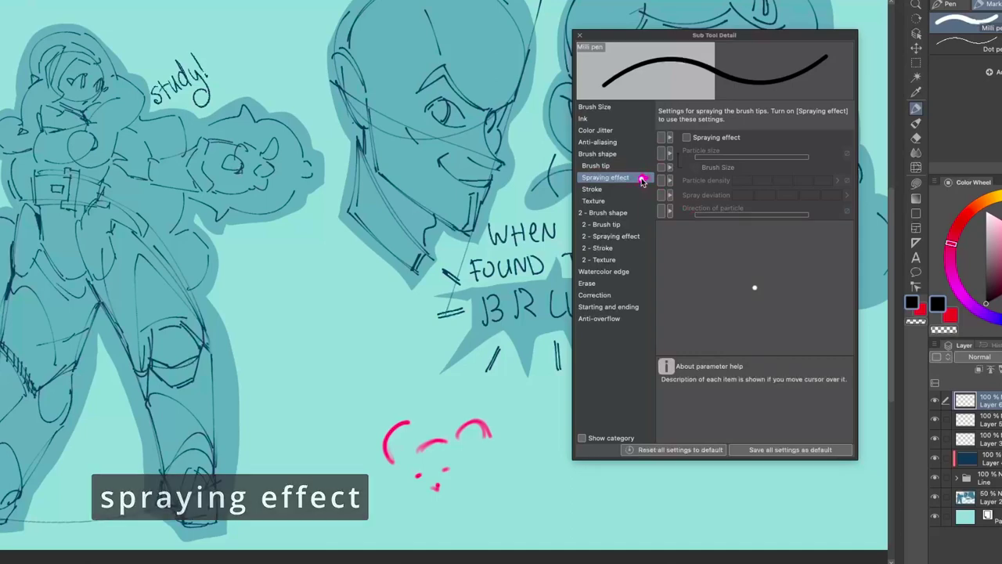
click(687, 137)
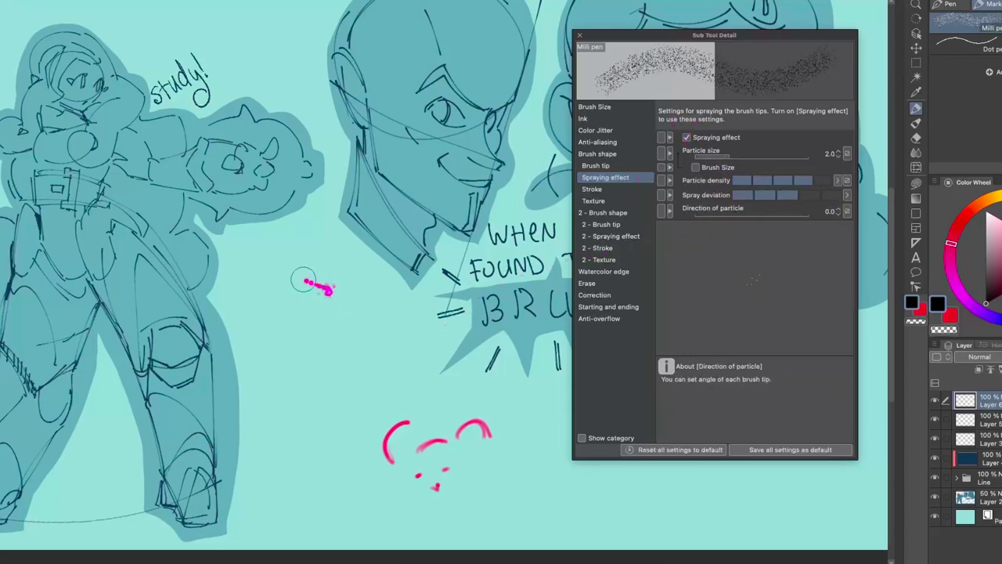
mouse_move(255, 259)
mouse_down()
mouse_move(325, 368)
mouse_move(255, 260)
mouse_move(318, 415)
mouse_move(288, 303)
mouse_move(297, 300)
mouse_move(331, 416)
mouse_move(310, 287)
mouse_move(338, 365)
mouse_up()
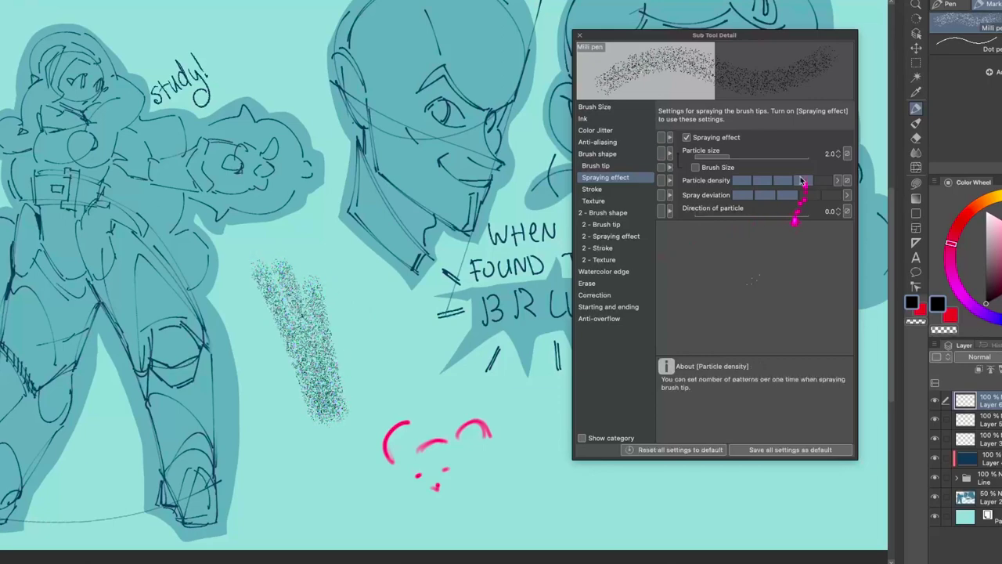
Vary the spray particle size from 0.4 up to 8.5, testing the larger particles with two dark strokes beside the sprayed patch.
click(703, 156)
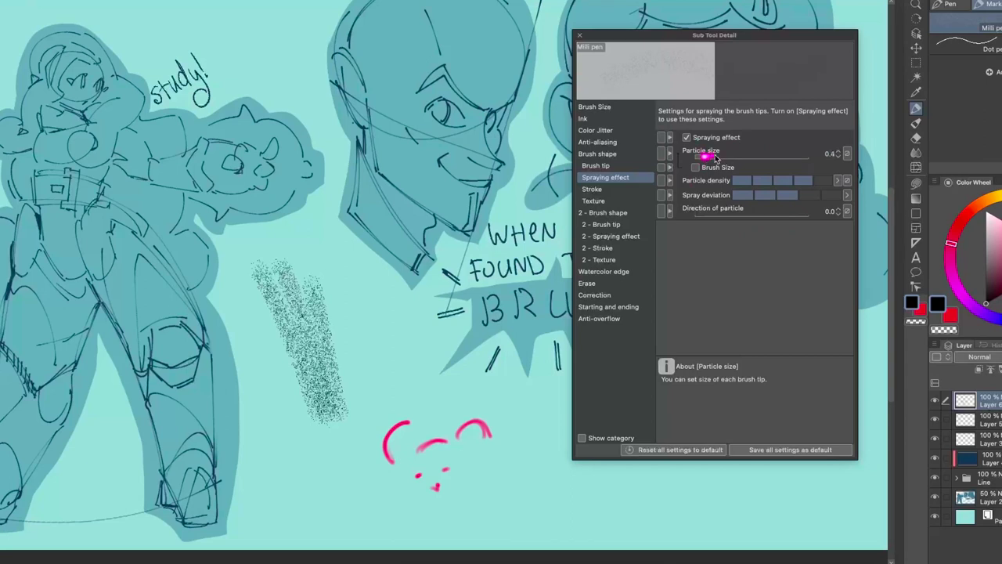
mouse_move(715, 157)
mouse_down()
mouse_move(761, 155)
mouse_move(740, 155)
mouse_up()
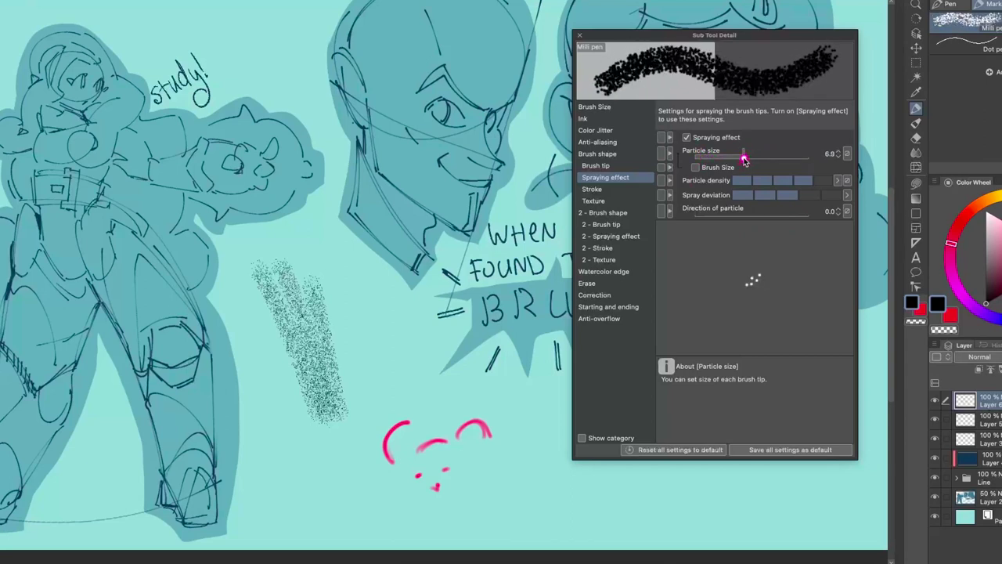
mouse_move(332, 276)
mouse_down()
mouse_move(352, 375)
mouse_move(365, 365)
mouse_up()
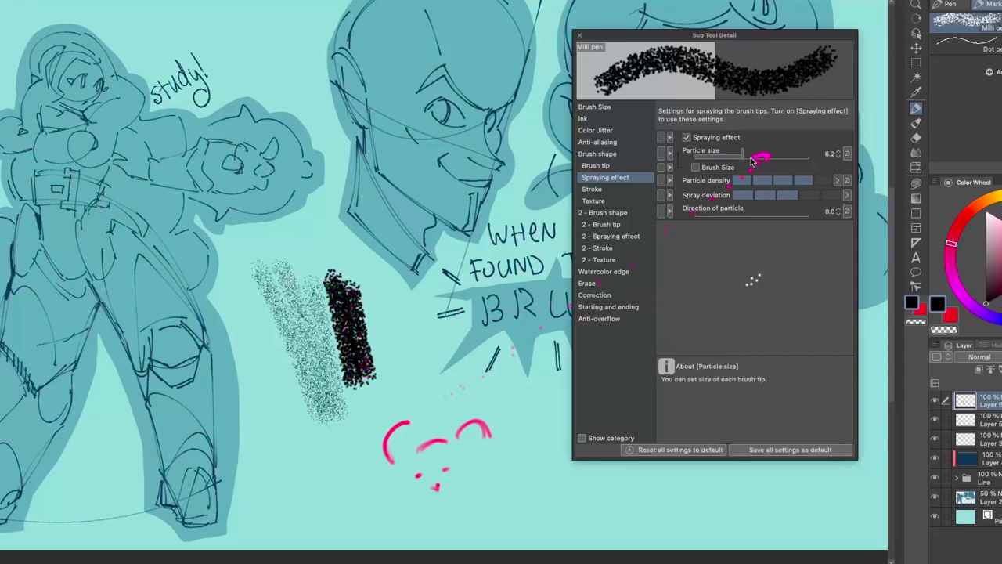
drag(748, 160, 750, 160)
drag(391, 292, 401, 403)
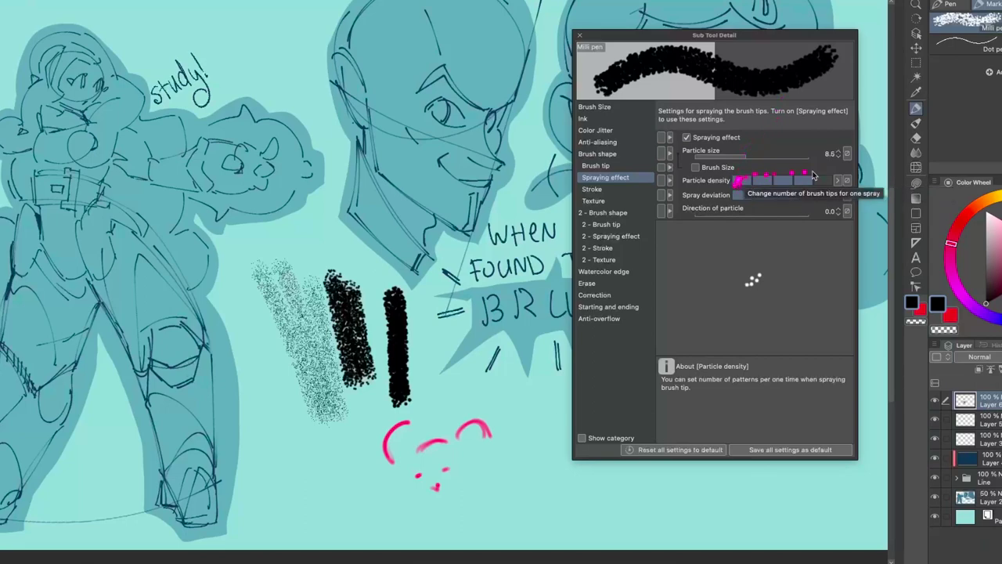
Set the particle density to three bars and the spray deviation to its maximum of five bars.
click(846, 180)
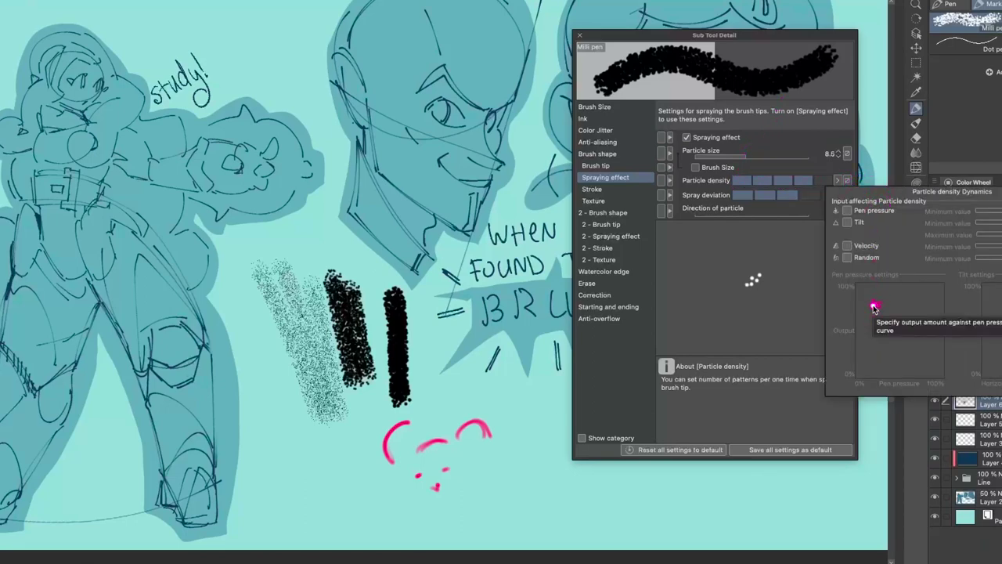
click(796, 258)
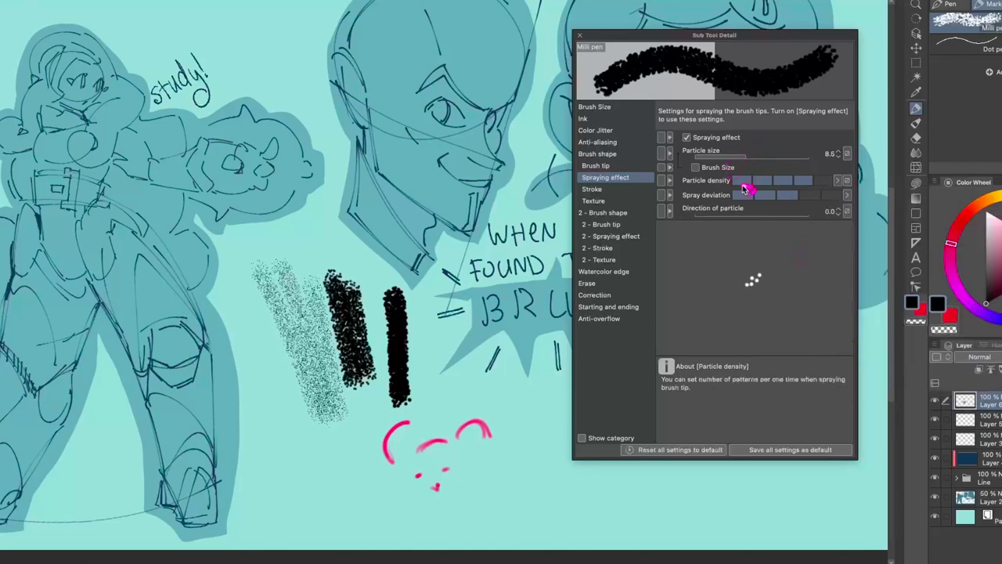
click(743, 182)
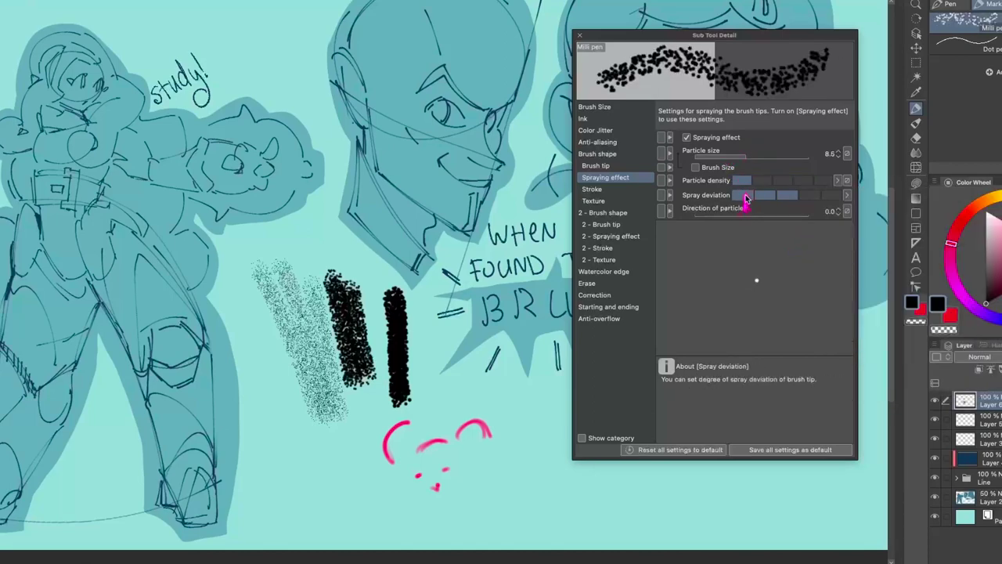
click(746, 196)
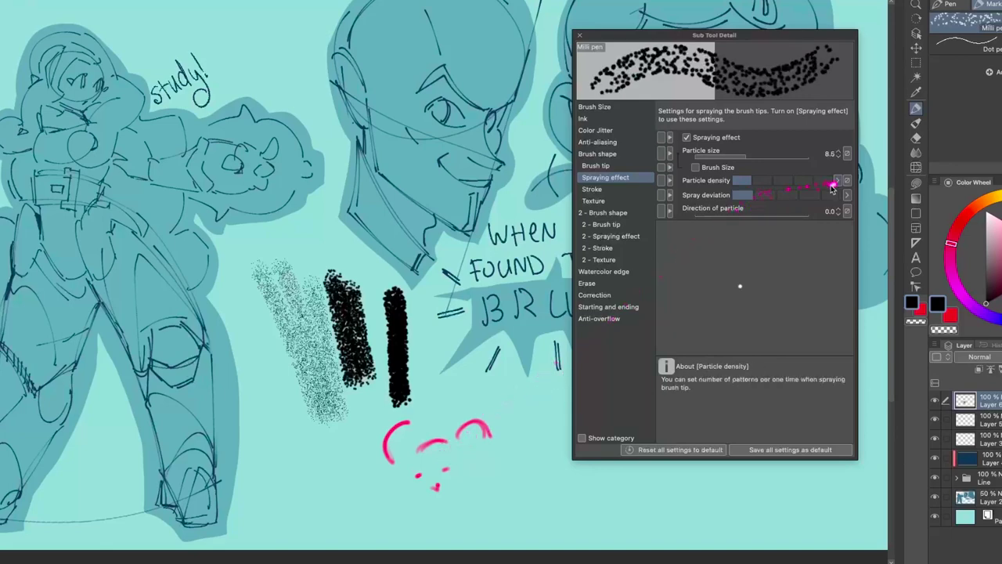
click(820, 182)
click(786, 182)
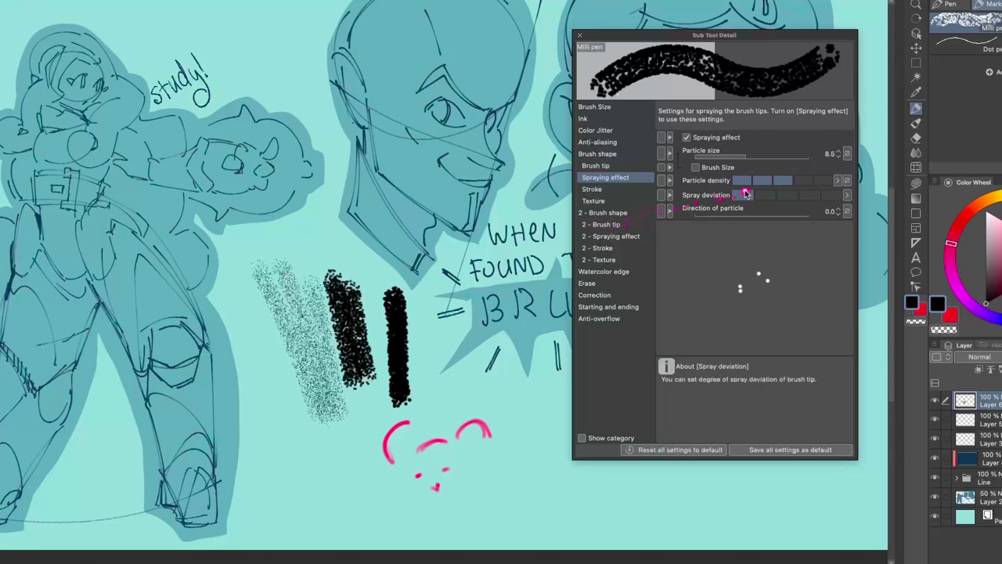
click(827, 195)
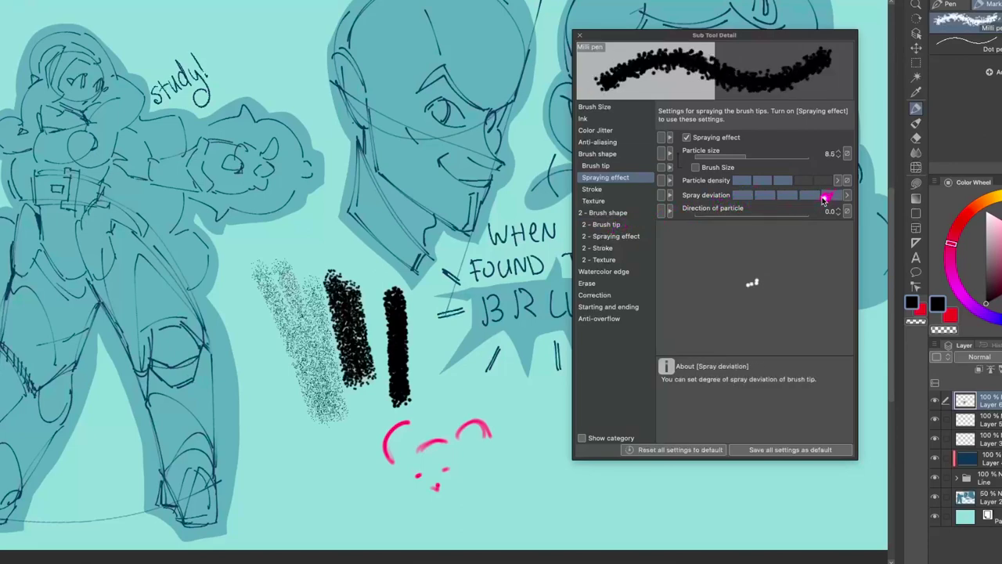
click(835, 200)
Reduce the brush size and draw three dark diagonal strokes below the sprayed patch.
key([)
key([)
key([)
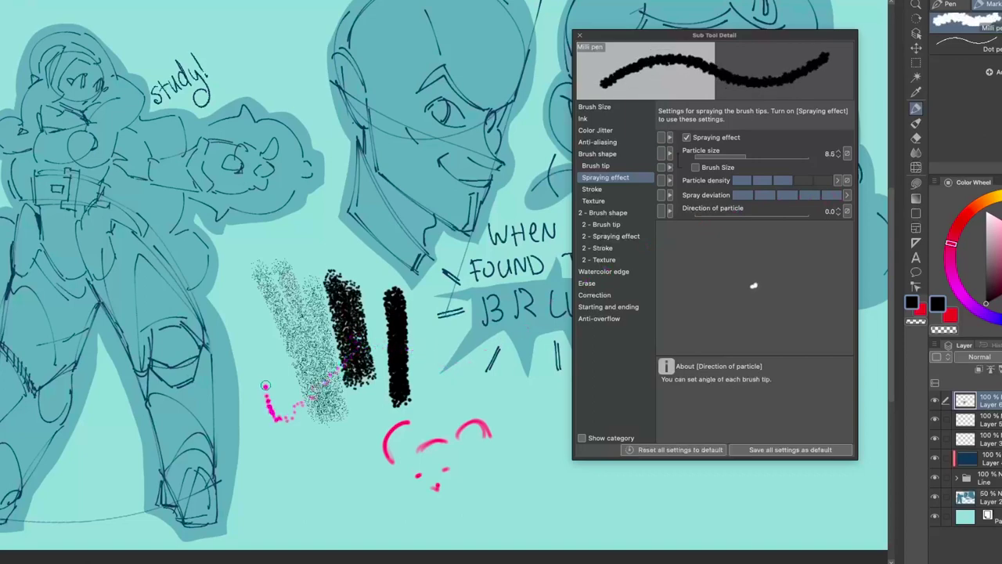
drag(256, 343, 317, 502)
mouse_move(287, 412)
mouse_down()
mouse_move(347, 504)
mouse_move(381, 525)
mouse_up()
drag(322, 441, 398, 522)
Set the particle size to 2.8 and draw two thin diagonal strokes across the sprayed patch.
drag(751, 154, 733, 154)
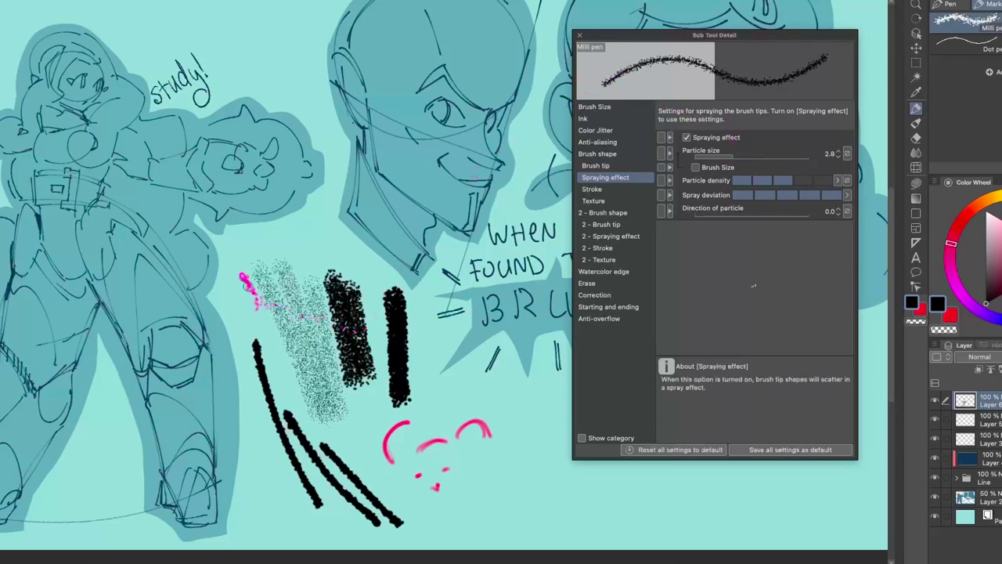
drag(240, 272, 318, 406)
drag(253, 249, 313, 381)
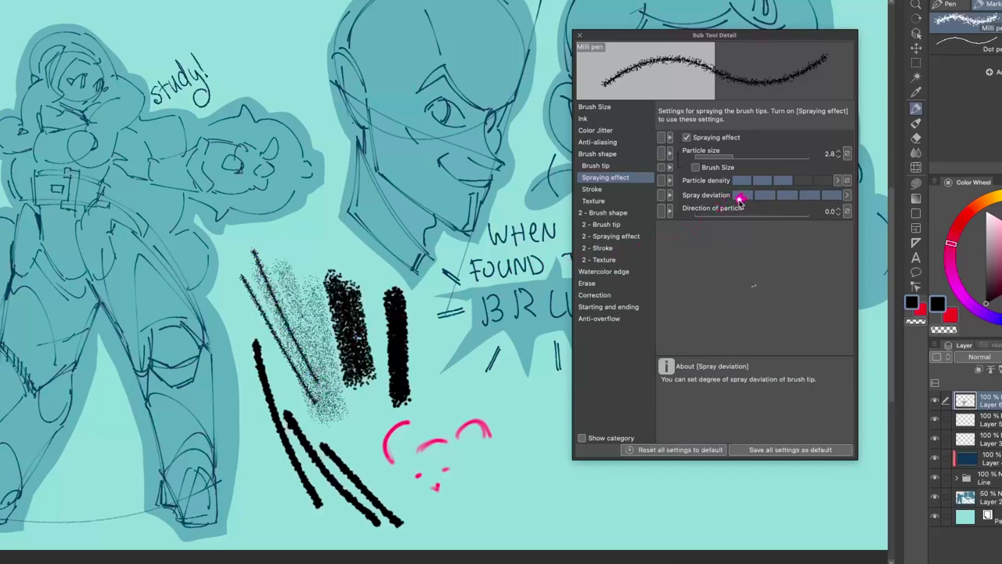
Set the spray deviation to one bar and test it around the pink marks with the current and an enlarged brush size.
click(740, 199)
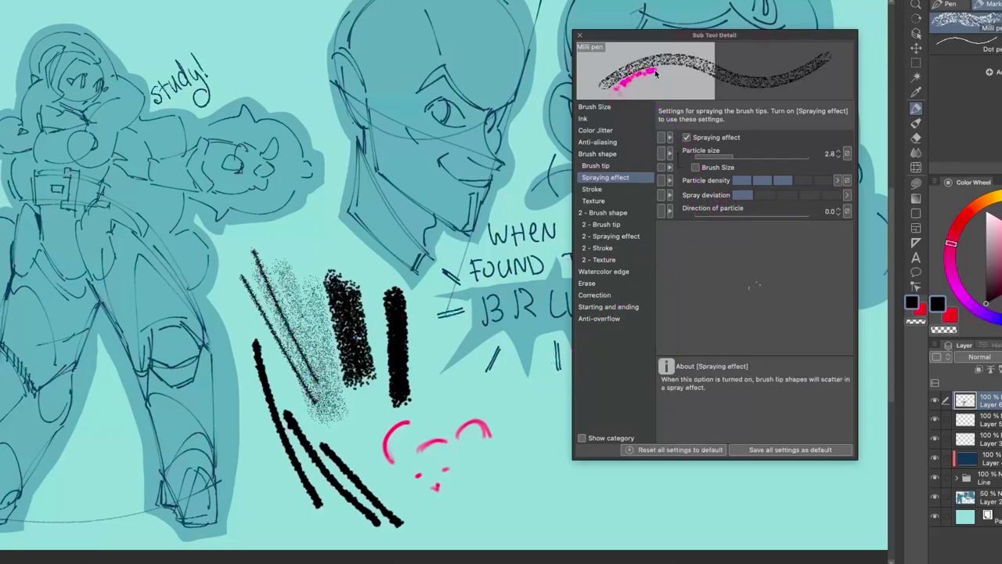
drag(448, 388, 480, 479)
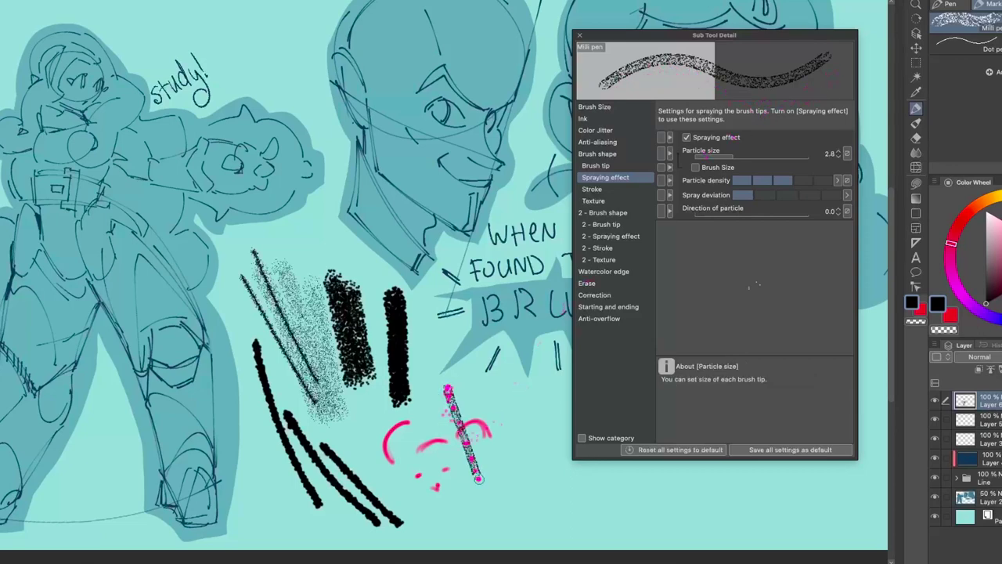
key(super+z)
key(])
key(])
key(])
mouse_move(529, 401)
mouse_down()
mouse_move(533, 506)
mouse_move(547, 476)
mouse_move(530, 509)
mouse_move(469, 520)
mouse_move(613, 484)
mouse_up()
key(super+z)
drag(546, 521, 735, 492)
drag(518, 440, 543, 478)
Clear all the test strokes from the layer and reset the brush to its default settings.
key(super+a)
key(Delete)
key(super+d)
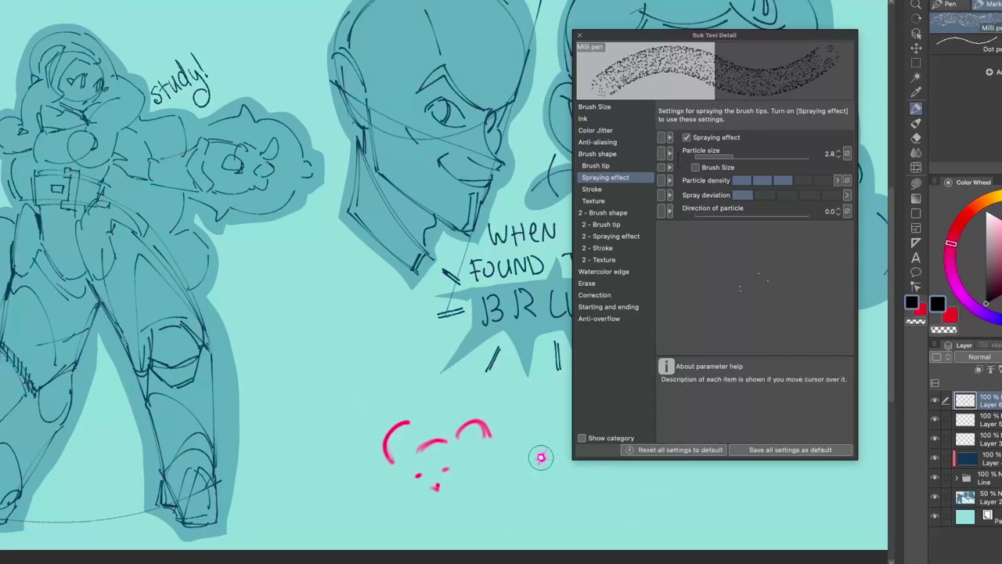
click(683, 450)
Show the brush's Stroke settings and enlarge the brush to a thick line.
click(618, 192)
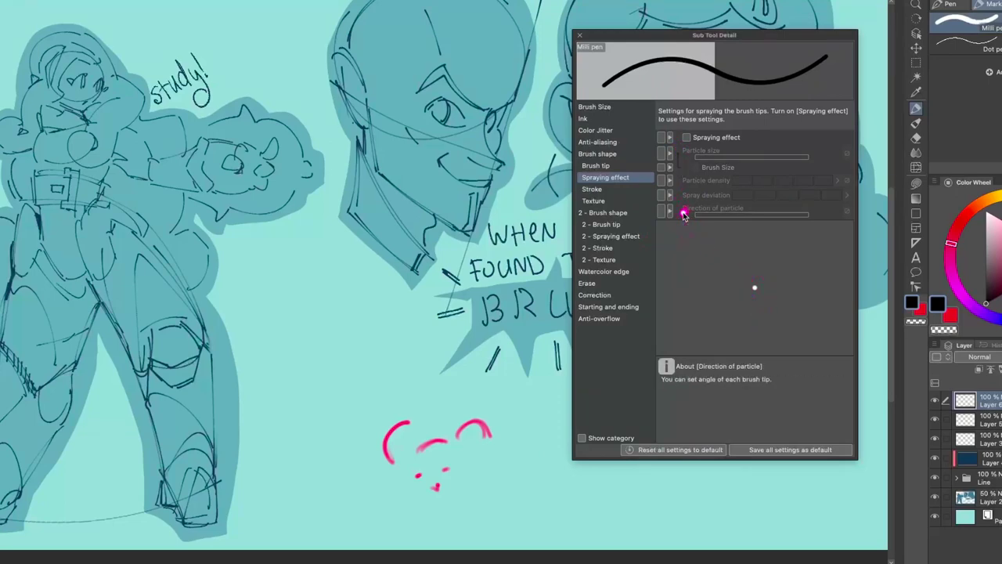
click(626, 188)
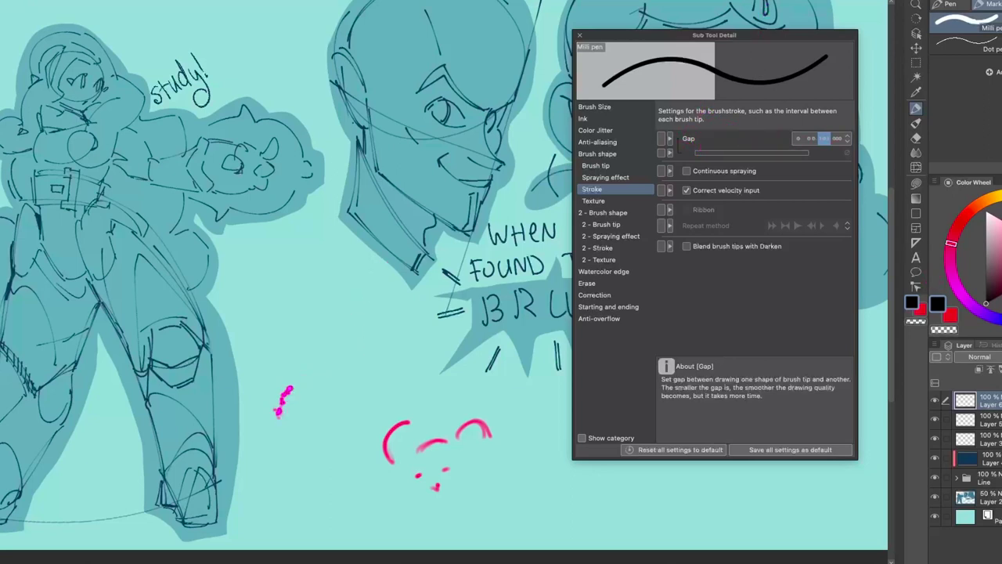
key(bracketright)
key(bracketright)
key(bracketright)
key(bracketright)
key(bracketright)
key(bracketright)
key(bracketright)
key(bracketright)
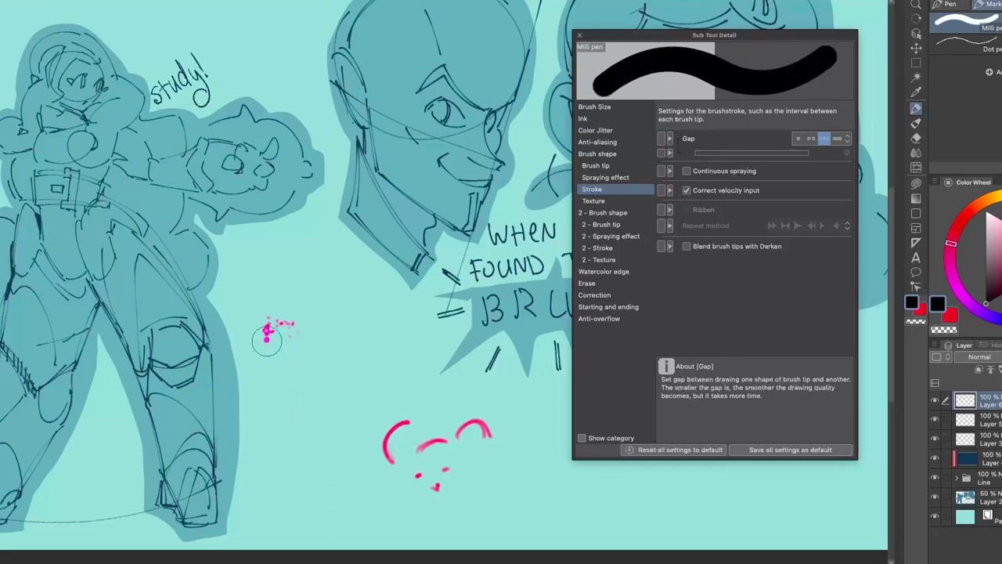
key(bracketleft)
key(bracketleft)
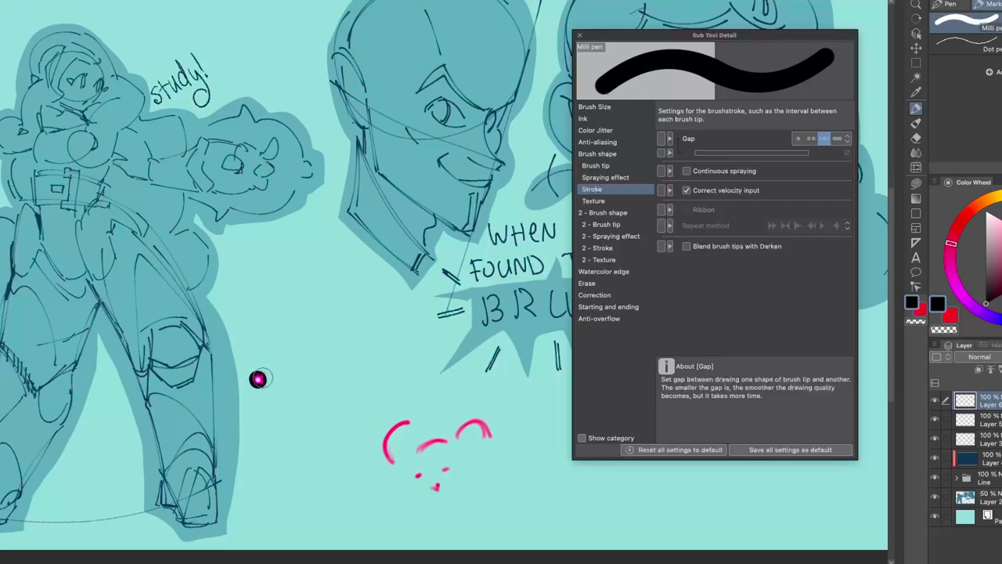
Build a thick diagonal line out of single dabs and short strokes beside the full-body sketch, and undo it all.
mouse_move(258, 379)
mouse_down()
mouse_move(305, 358)
mouse_move(307, 370)
mouse_up()
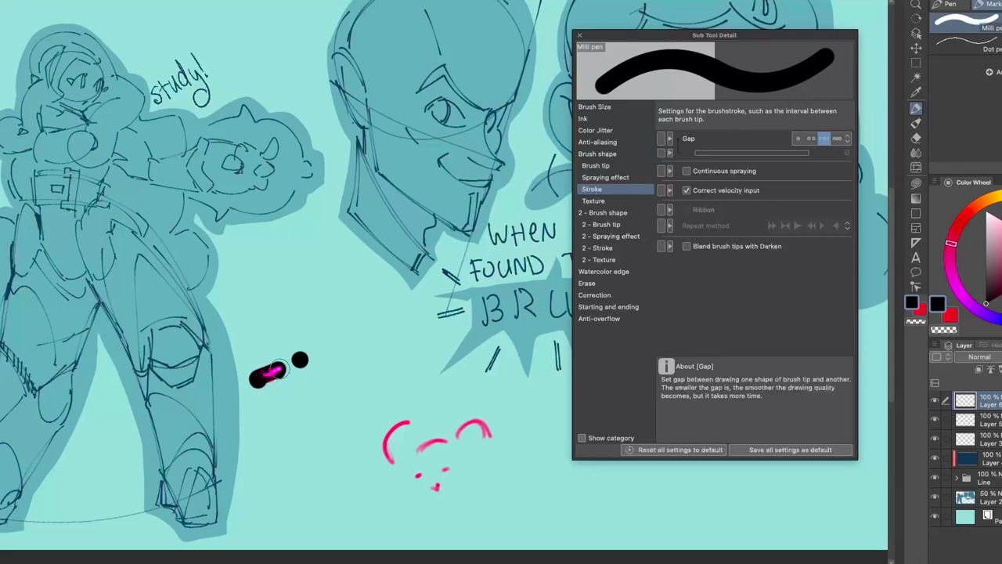
drag(298, 360, 333, 346)
drag(399, 315, 526, 252)
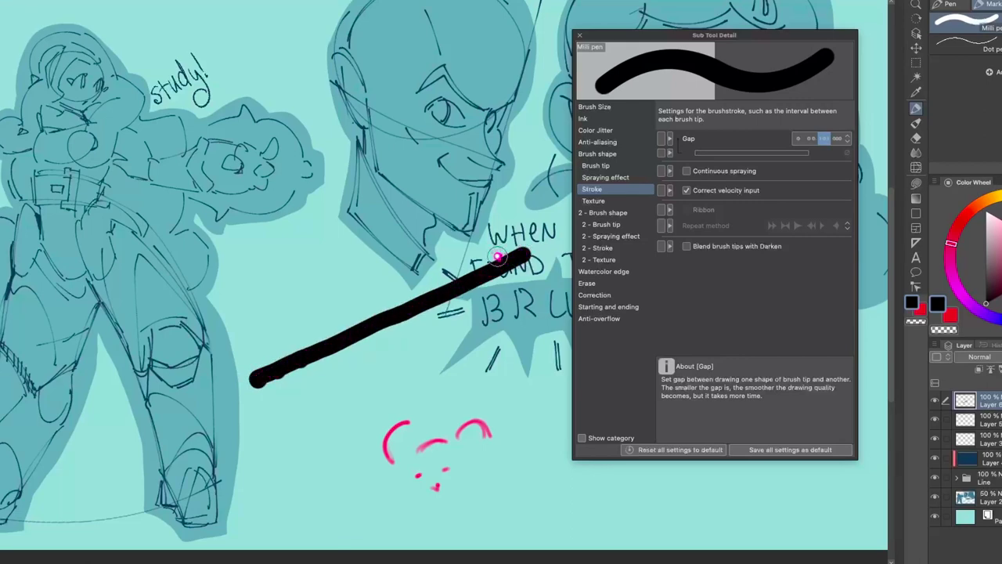
key(super+z)
key(super+z)
key(super+z)
key(super+z)
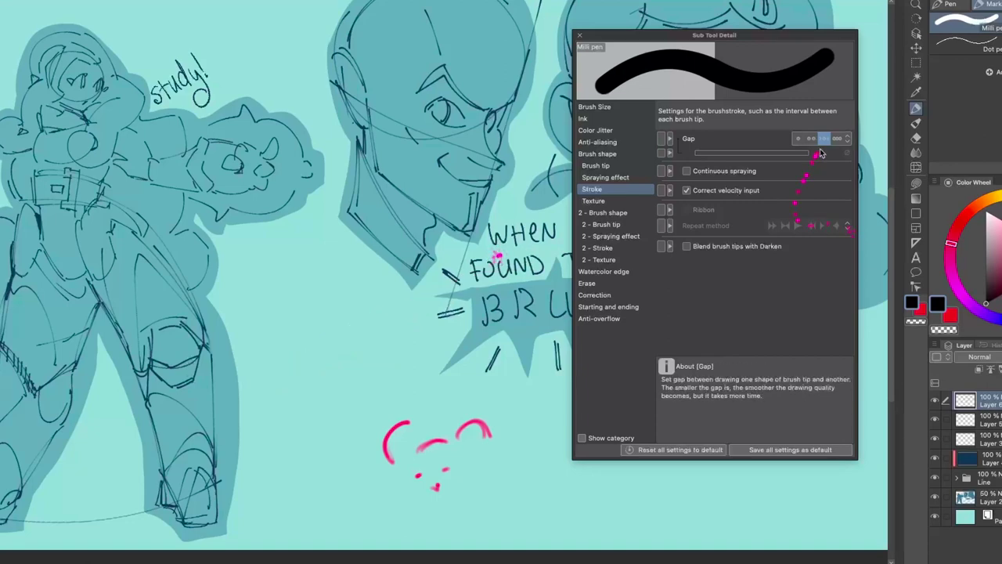
Switch the stroke gap to an adjustable value and set it to 23.6 after trying 98.4.
mouse_move(775, 244)
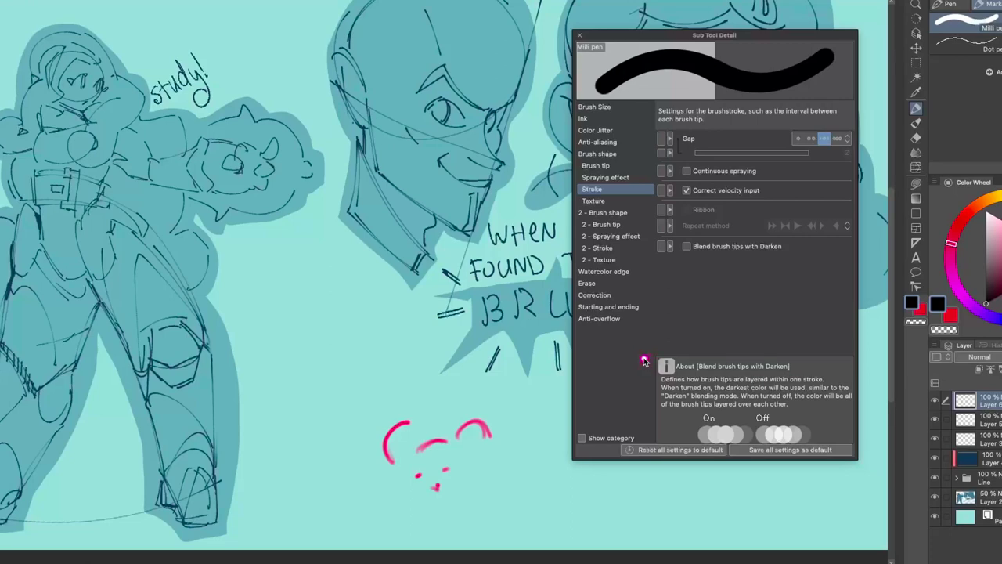
click(802, 139)
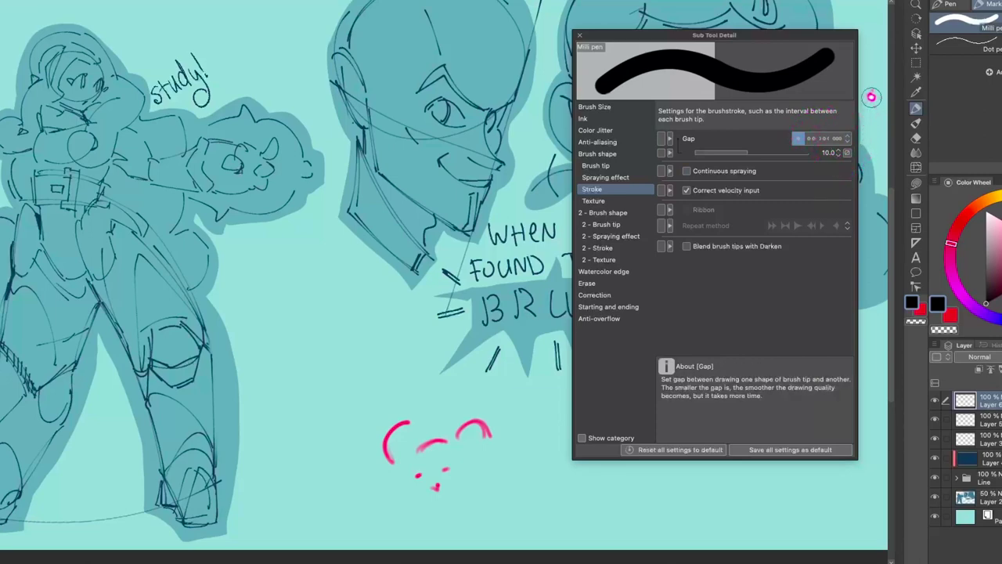
click(797, 137)
drag(745, 154, 751, 153)
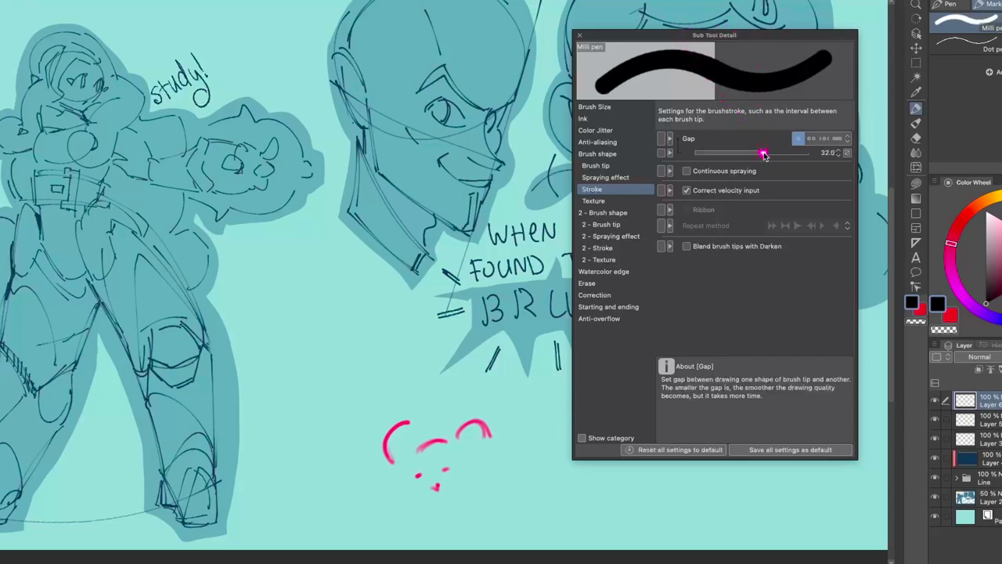
drag(769, 154, 778, 156)
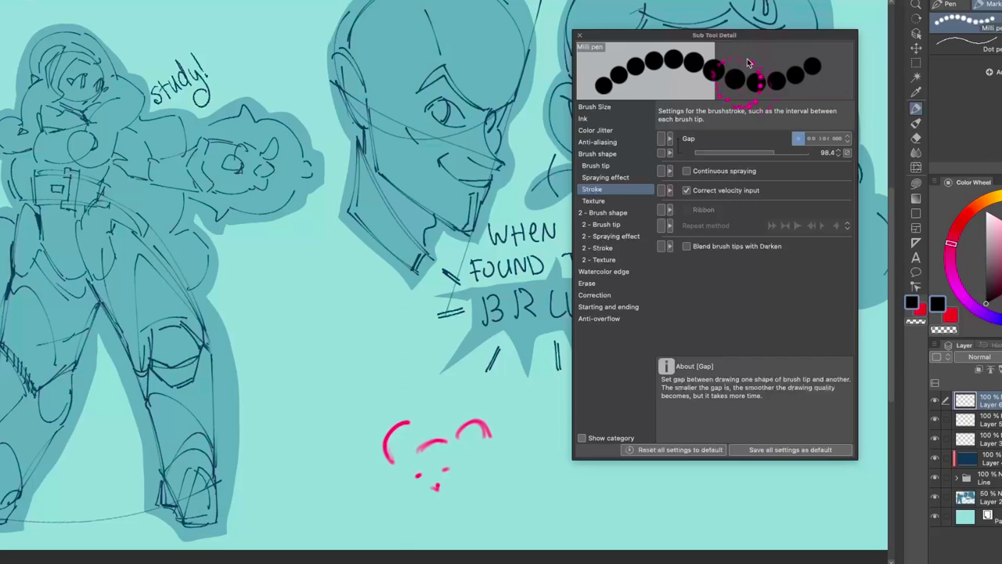
click(772, 154)
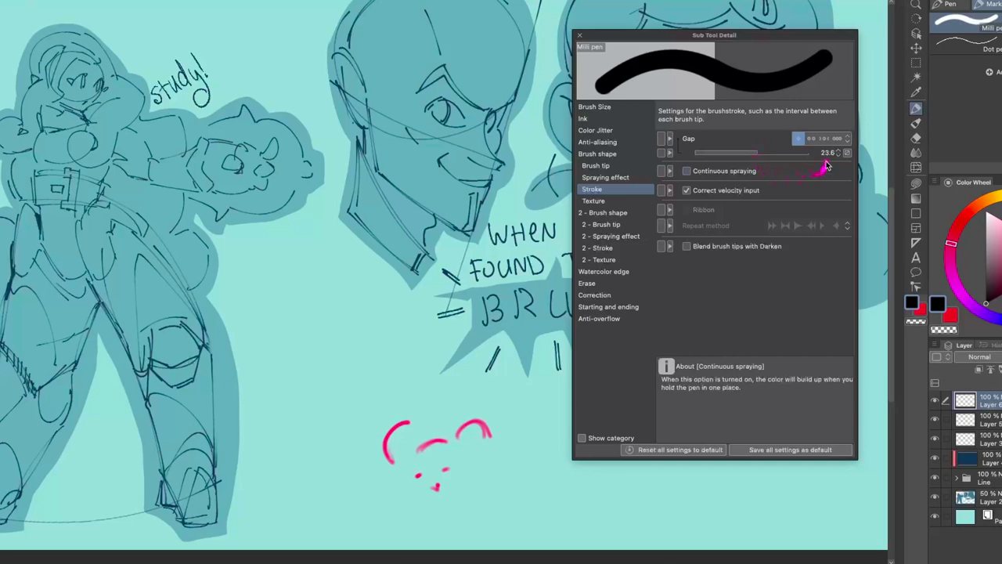
Draw thick black test scribbles below the head sketch to compare stroke gaps of 11.0 and 23.6, and undo them.
mouse_move(235, 314)
mouse_down()
mouse_move(244, 297)
mouse_move(301, 271)
mouse_move(340, 478)
mouse_up()
drag(738, 153, 755, 154)
drag(342, 254, 445, 389)
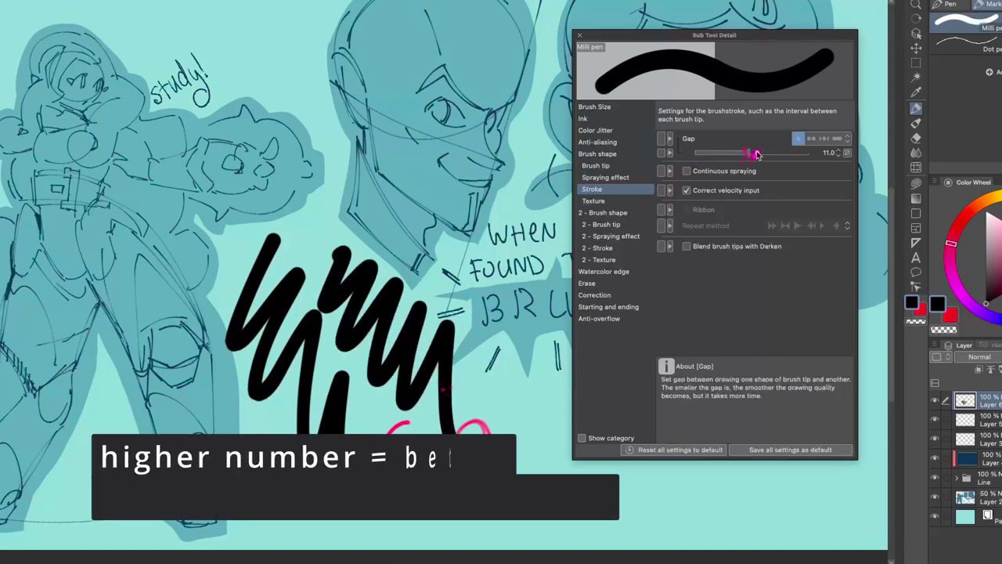
drag(755, 154, 746, 155)
key(ctrl+z)
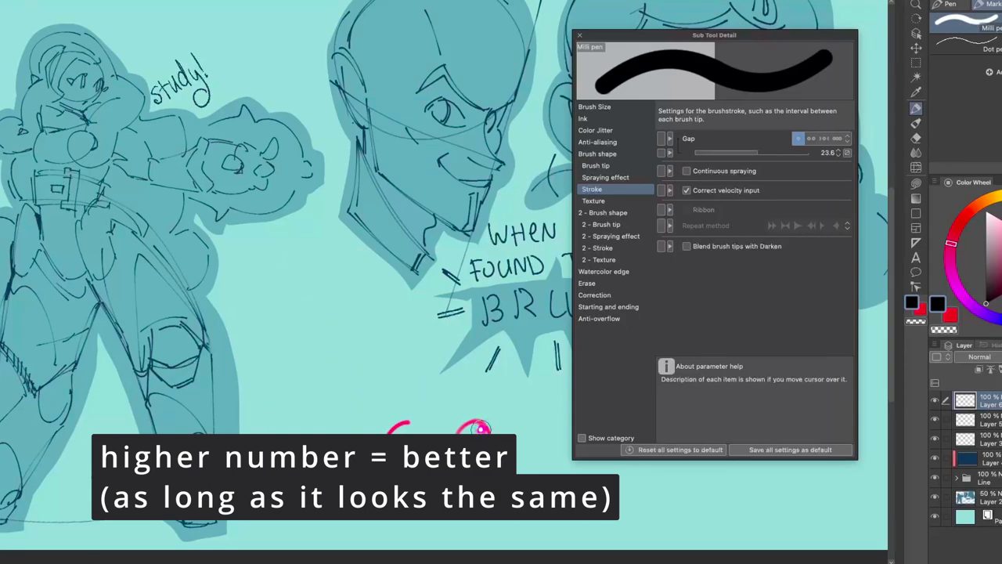
Switch to the Round mixing brush and look through the paper texture materials available for it.
key(b)
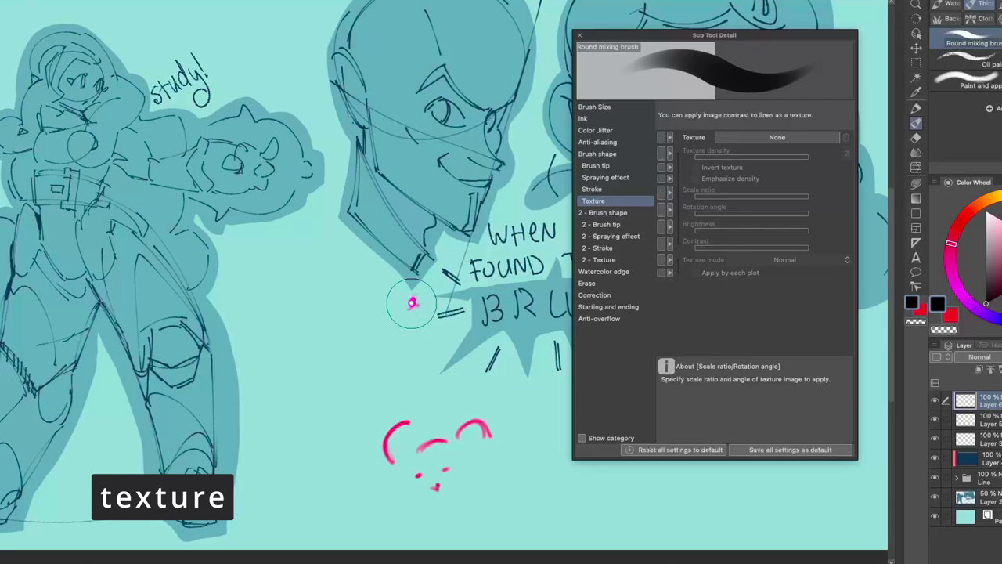
click(748, 137)
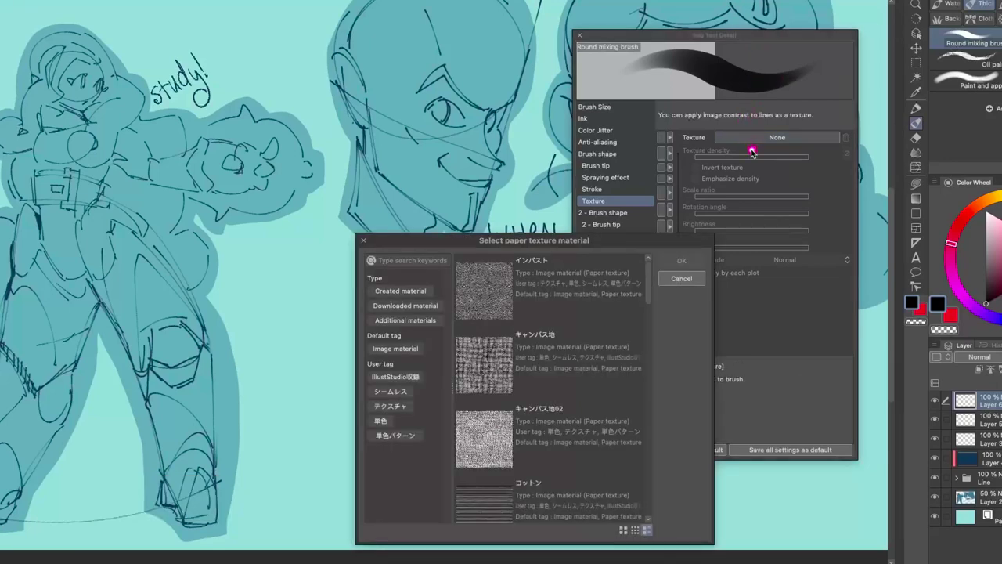
drag(647, 280, 653, 502)
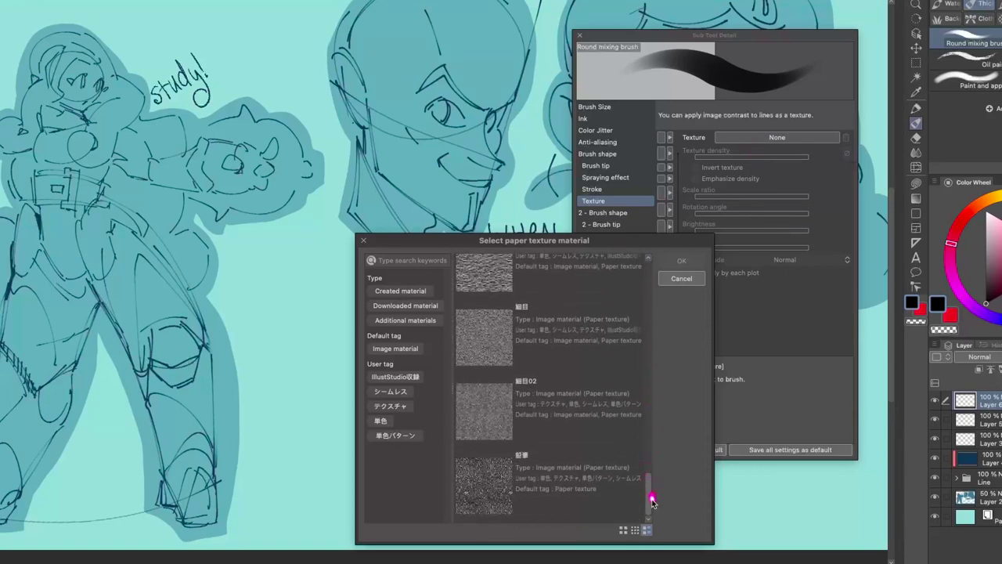
click(682, 279)
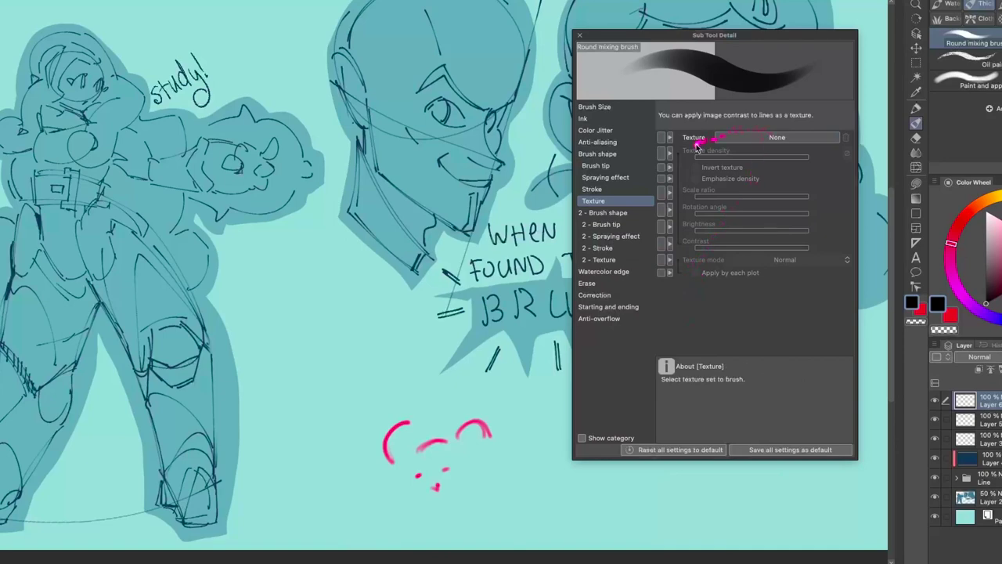
Apply the 鉛筆 paper texture to the brush, try it with one long wavy stroke and undo the stroke.
click(780, 138)
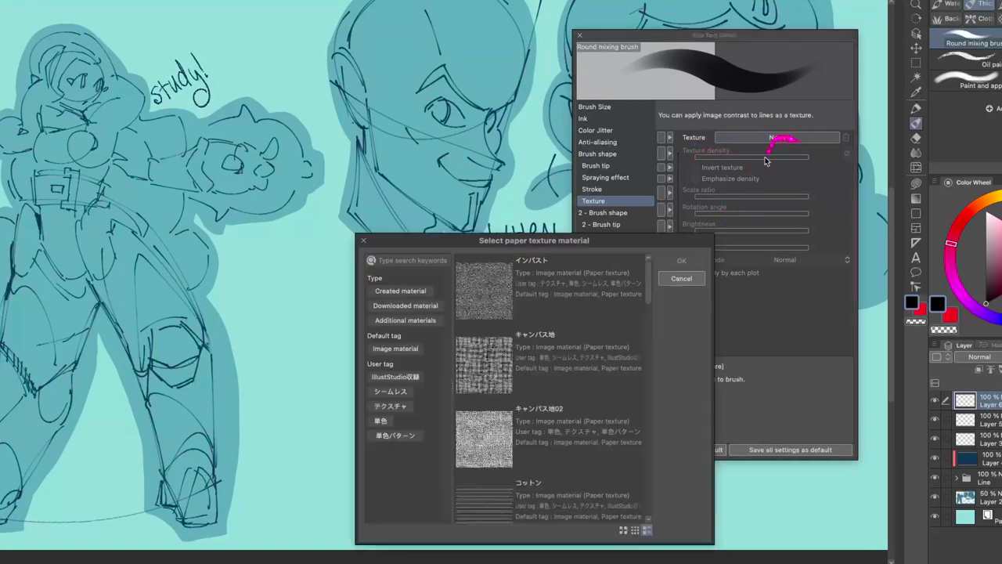
drag(651, 293, 648, 481)
click(592, 489)
click(681, 260)
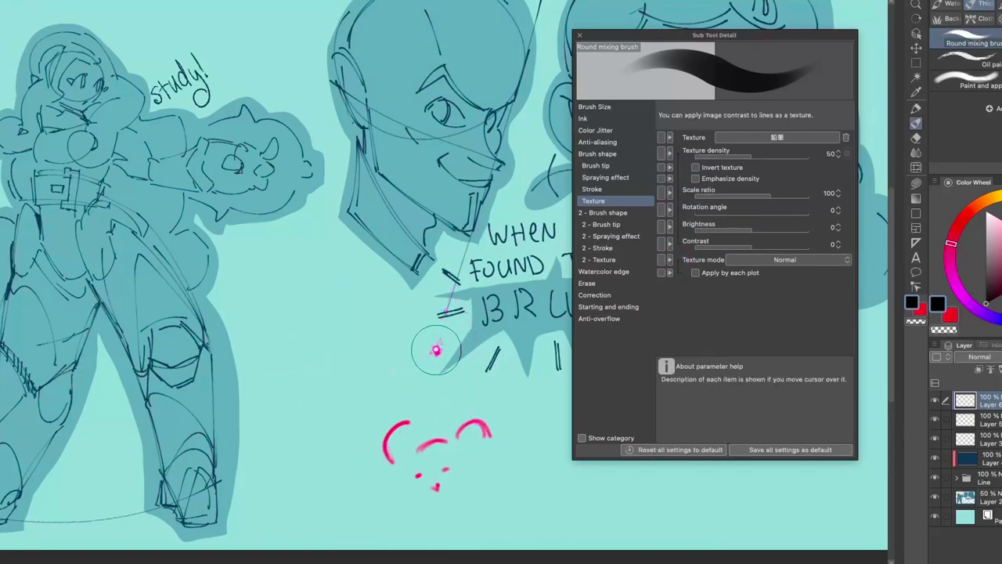
mouse_move(252, 317)
mouse_down()
mouse_move(289, 267)
mouse_move(336, 294)
mouse_move(285, 442)
mouse_move(346, 353)
mouse_move(385, 368)
mouse_move(423, 404)
mouse_move(475, 351)
mouse_move(475, 437)
mouse_move(509, 371)
mouse_move(529, 433)
mouse_up()
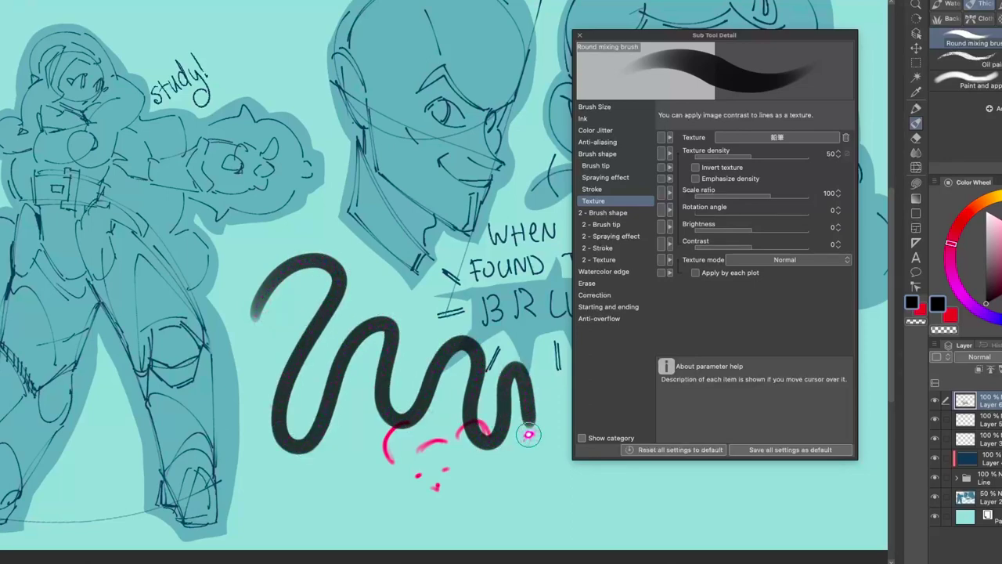
key(ctrl+z)
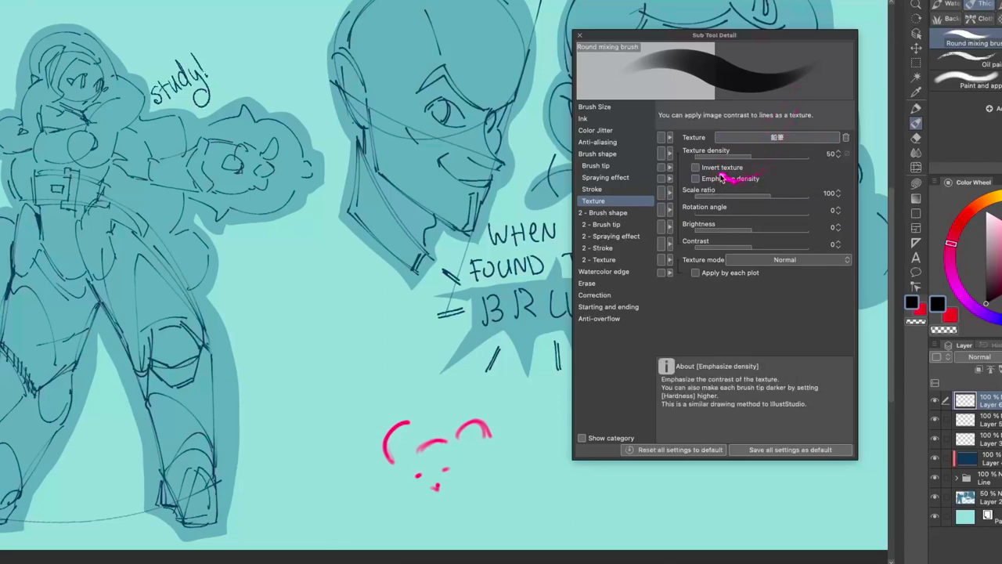
Look at the 大理石 and 斑雲 materials in the paper texture list without replacing the current texture.
click(779, 138)
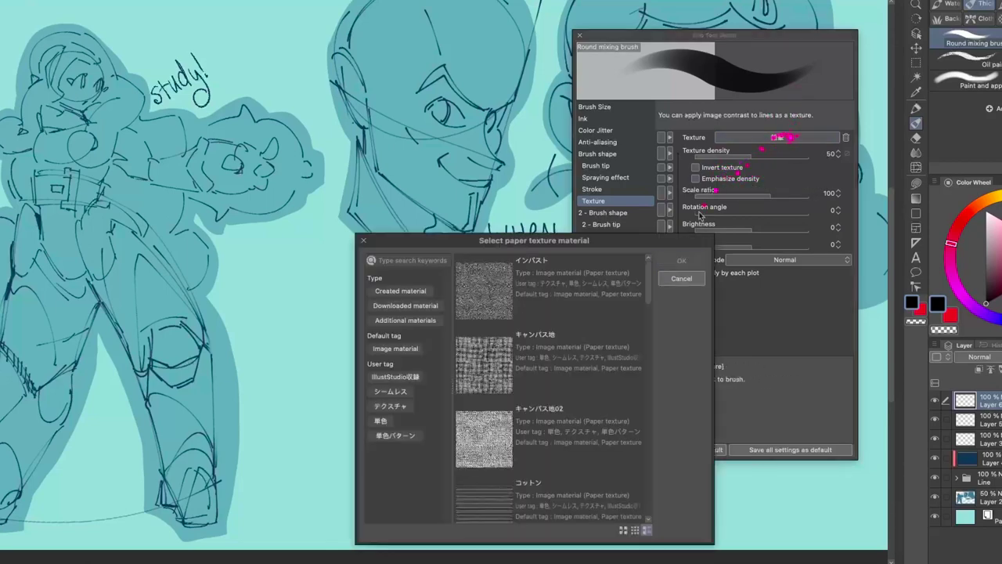
drag(649, 288, 649, 354)
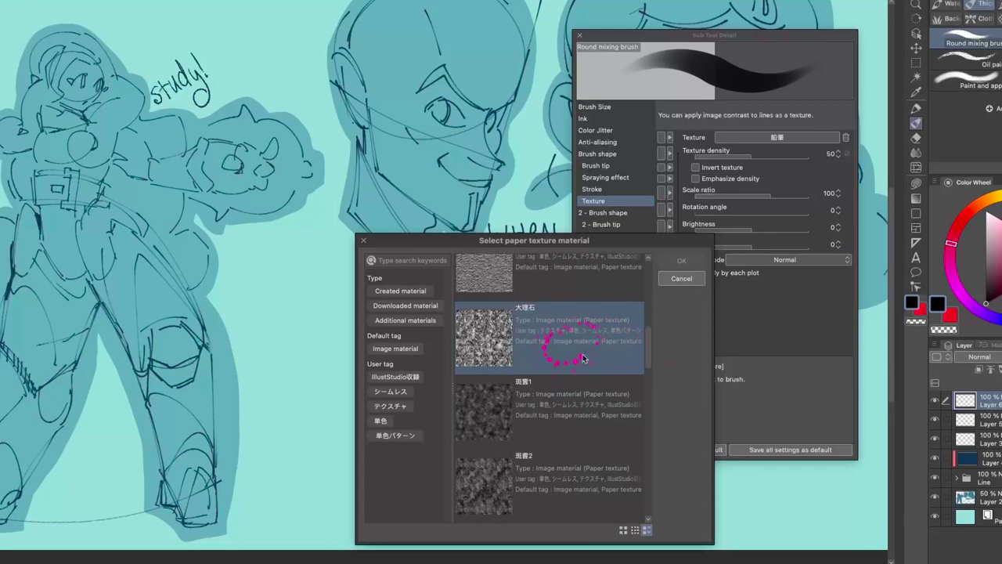
click(681, 279)
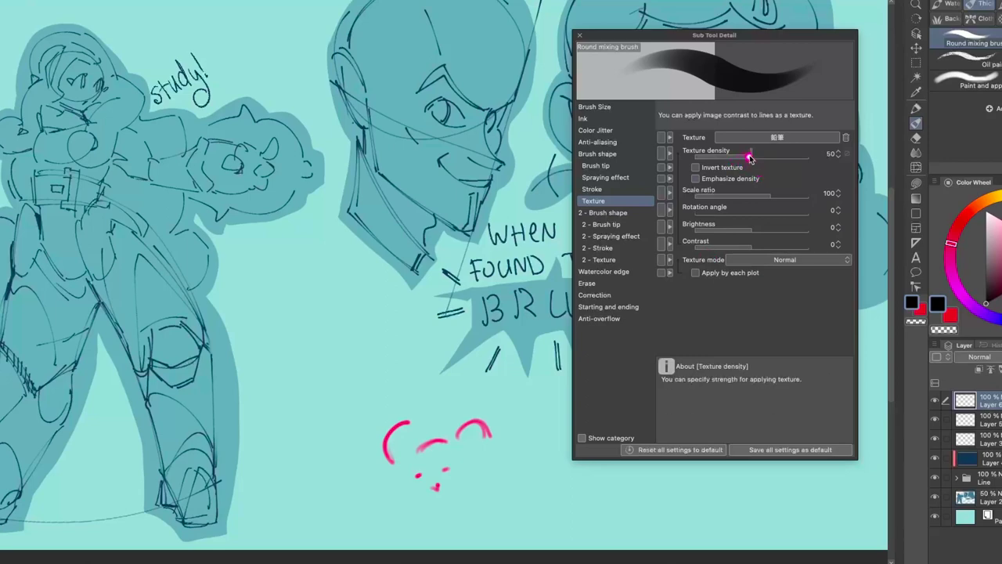
Try a texture density of 95 with a test scribble, undo the scribble and set the density to 85.
drag(750, 154, 805, 152)
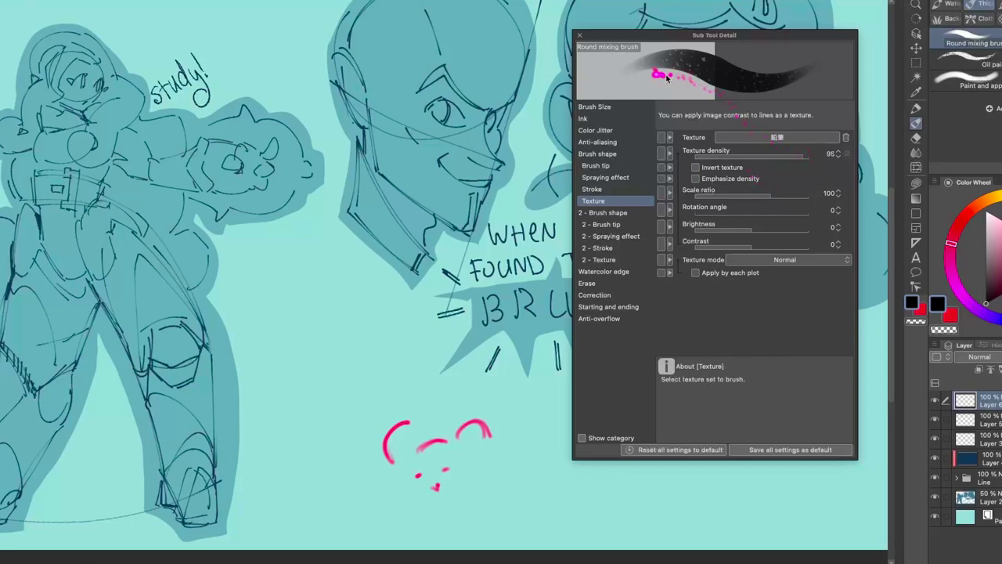
mouse_move(282, 322)
mouse_down()
mouse_move(298, 368)
mouse_move(356, 395)
mouse_move(345, 463)
mouse_move(356, 471)
mouse_up()
key(ctrl+z)
drag(802, 156, 791, 162)
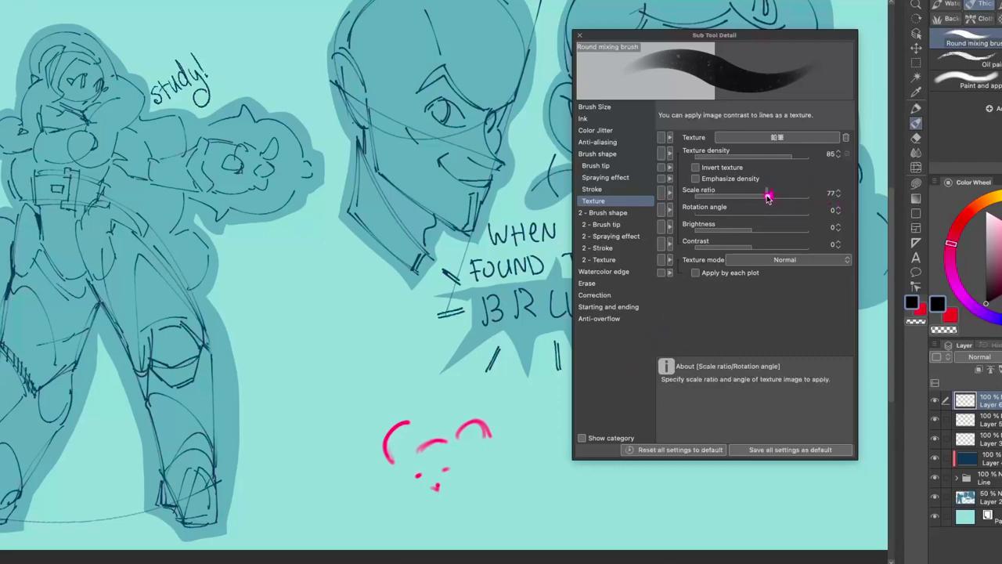
Set the texture scale ratio to 42, test it with a diagonal scribble and undo the scribble.
drag(761, 198, 757, 198)
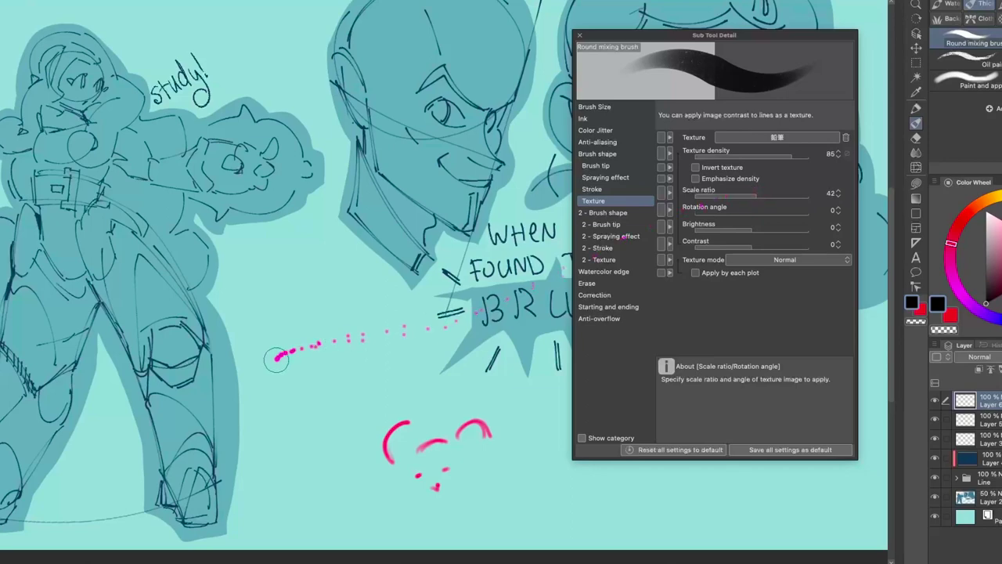
mouse_move(282, 360)
mouse_down()
mouse_move(353, 282)
mouse_move(294, 414)
mouse_move(320, 400)
mouse_move(315, 435)
mouse_move(350, 410)
mouse_up()
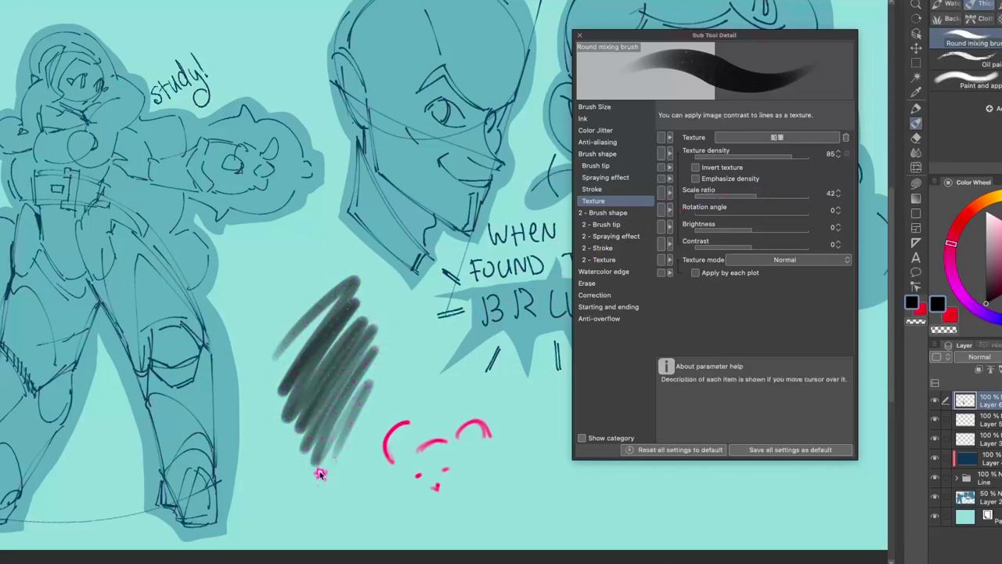
key(ctrl+z)
Set the texture scale ratio to 332, draw a black scribble, circle its texture in pink, undo the circle and restore black.
mouse_move(757, 194)
mouse_down()
mouse_move(810, 194)
mouse_move(790, 197)
mouse_up()
mouse_move(280, 332)
mouse_down()
mouse_move(356, 313)
mouse_move(368, 446)
mouse_up()
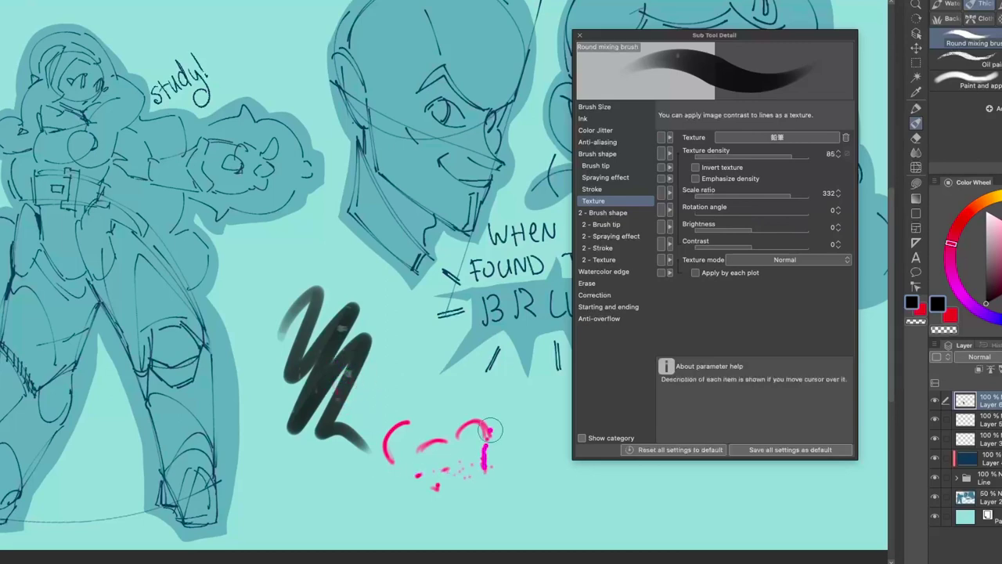
key(x)
drag(335, 391, 356, 359)
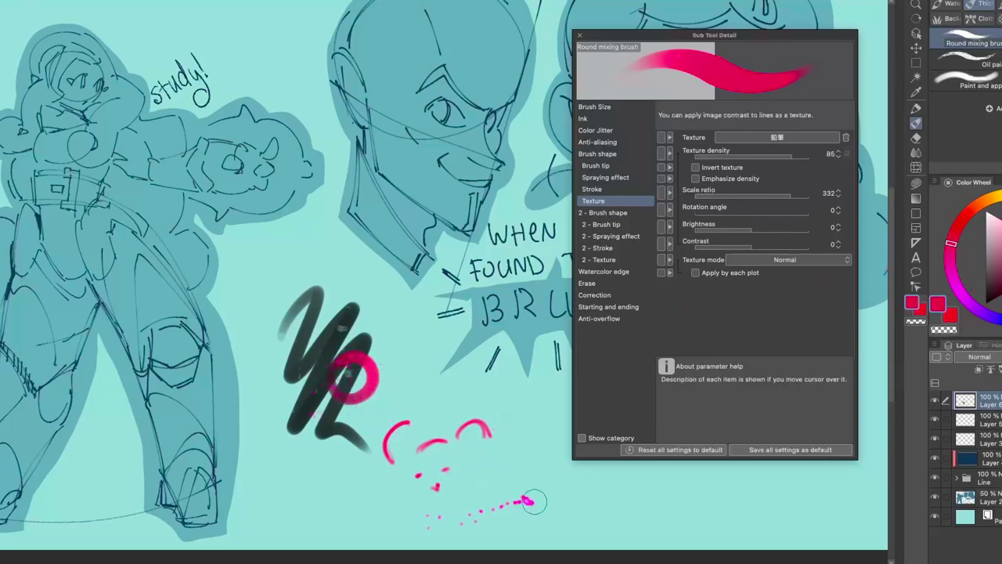
key(ctrl+z)
key(x)
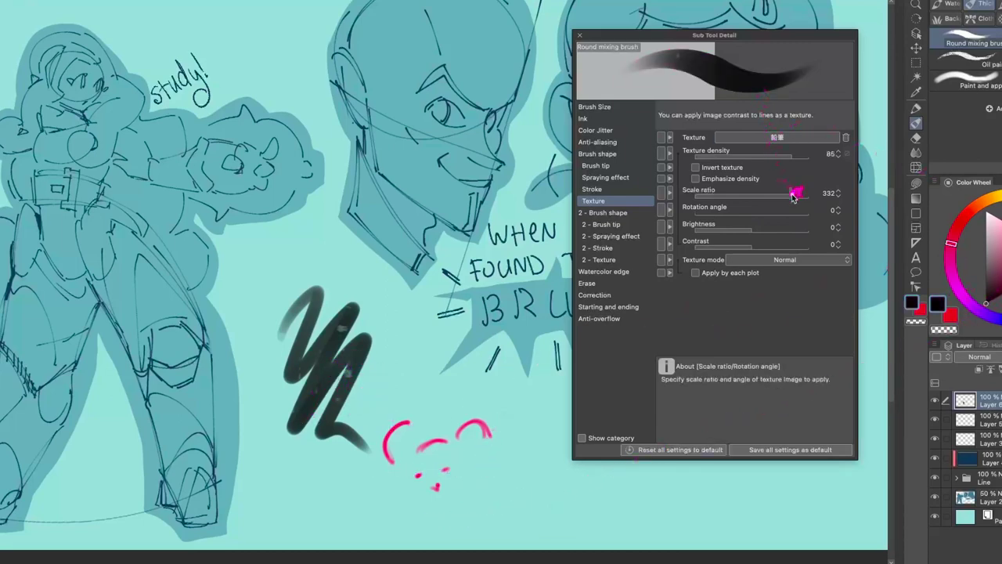
Set the texture scale ratio to 9 and brightness to 70, and recheck the paper texture list without replacing the texture.
drag(793, 196, 728, 198)
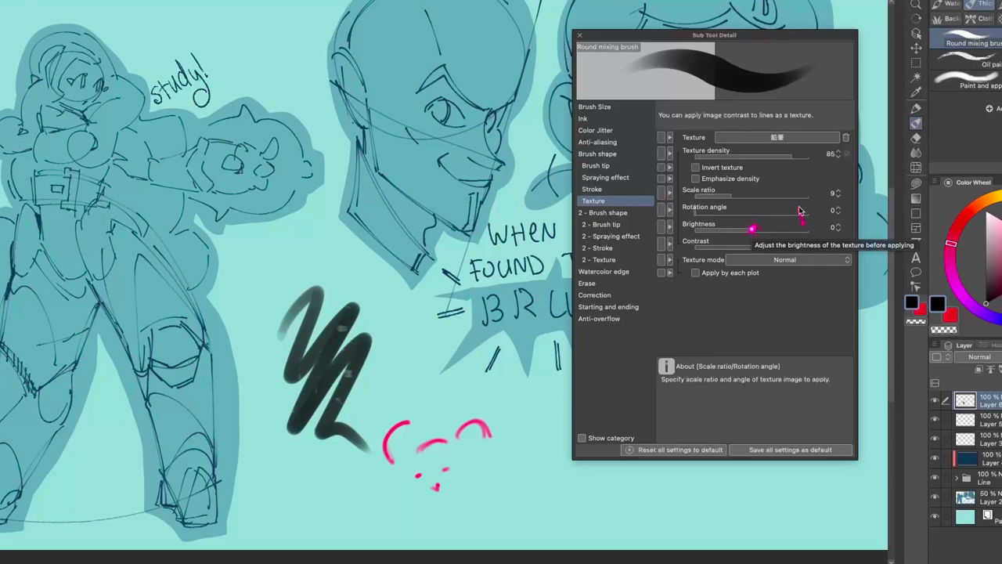
click(752, 228)
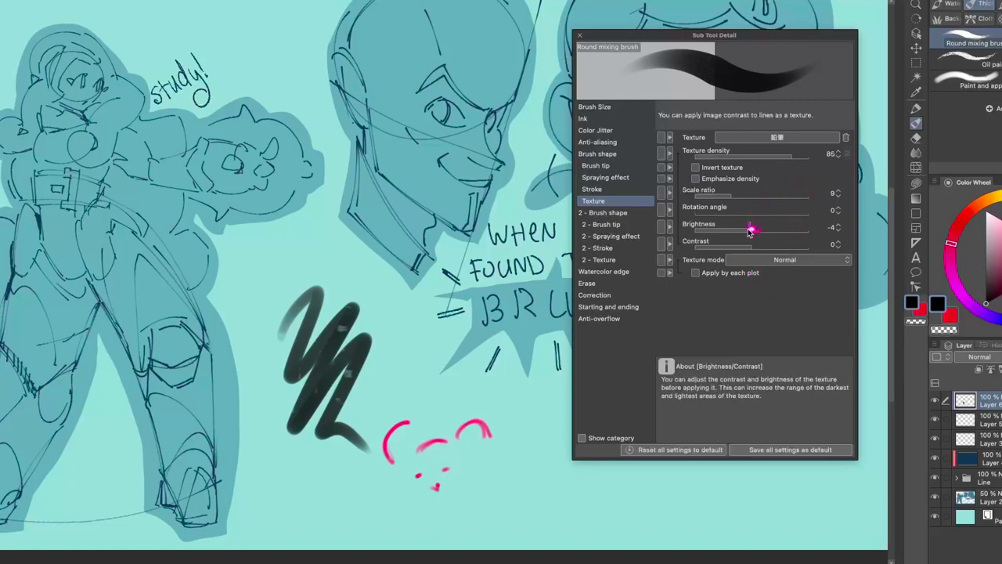
mouse_move(750, 228)
mouse_down()
mouse_move(718, 235)
mouse_move(809, 234)
mouse_up()
click(791, 139)
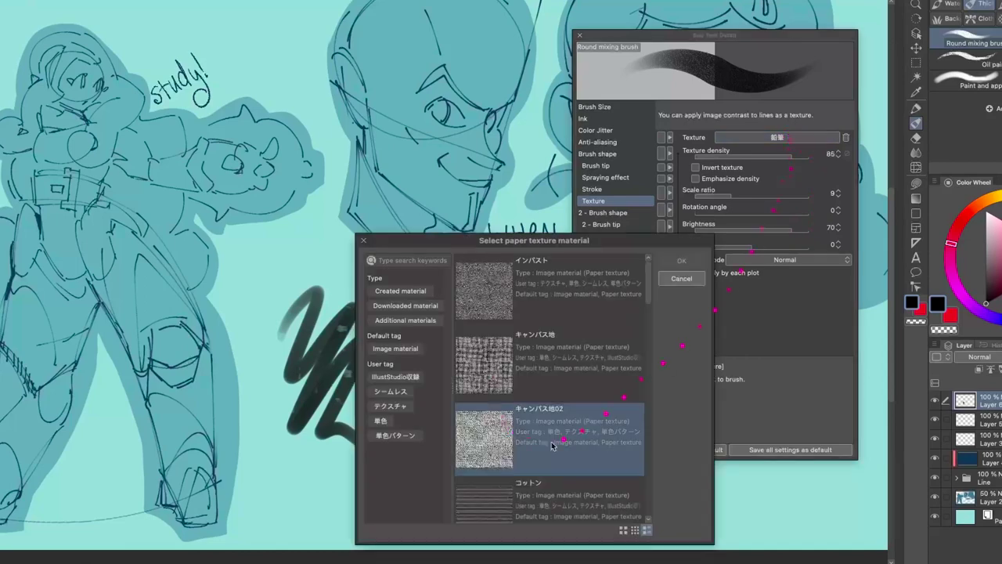
mouse_move(647, 284)
mouse_down()
mouse_move(644, 492)
mouse_move(645, 482)
mouse_up()
click(681, 279)
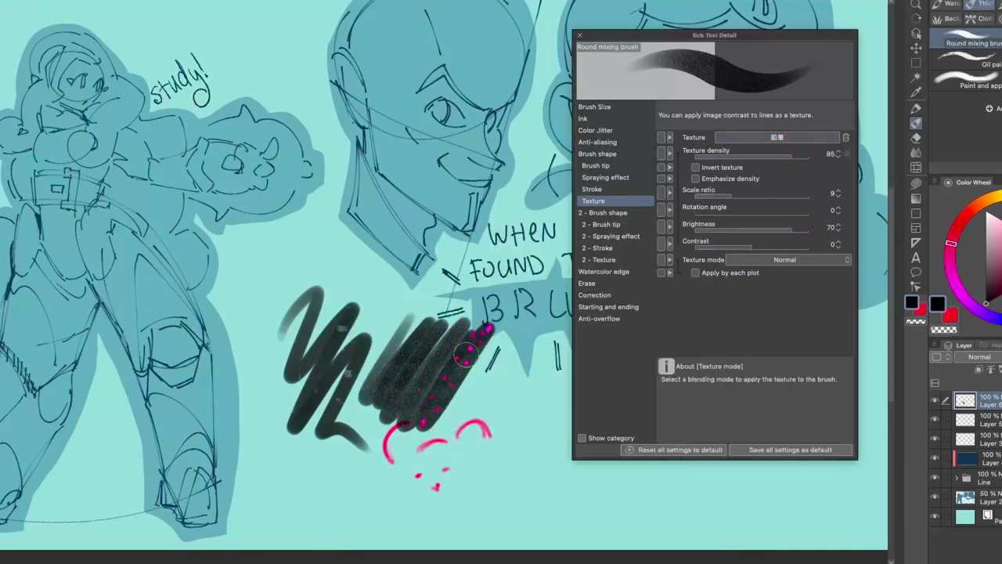
Extend the dense textured patch beside the black scribble, and set the texture contrast to 100 with a test stroke.
mouse_move(443, 407)
mouse_down()
mouse_move(493, 333)
mouse_move(506, 383)
mouse_move(533, 368)
mouse_move(545, 431)
mouse_up()
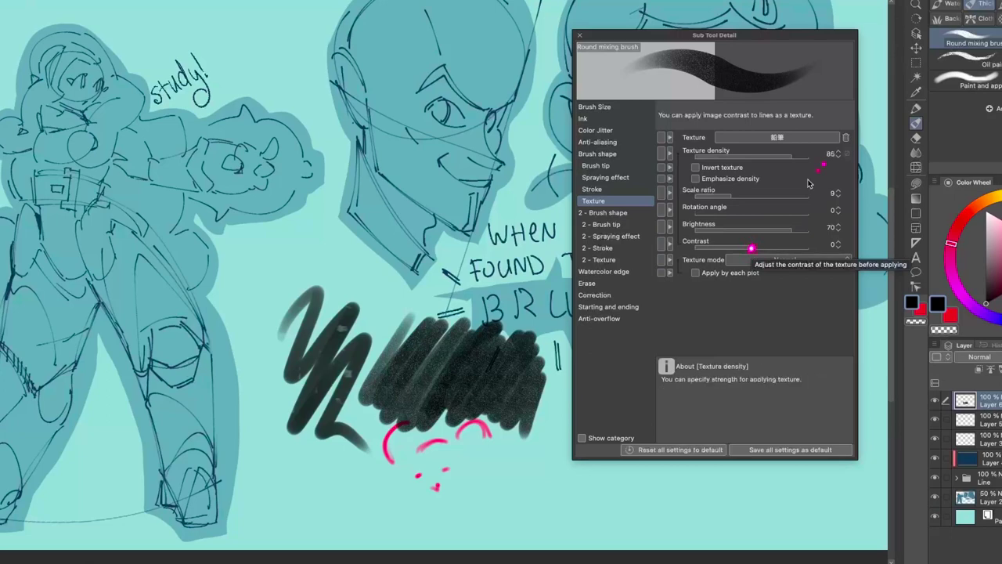
drag(750, 248, 815, 245)
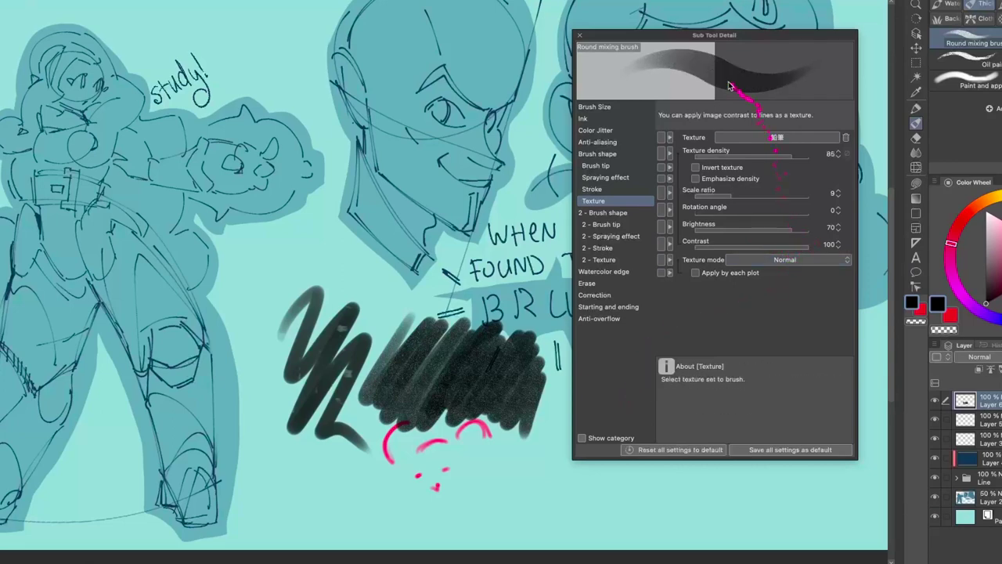
mouse_move(344, 200)
mouse_down()
mouse_move(356, 258)
mouse_move(375, 215)
mouse_move(452, 289)
mouse_up()
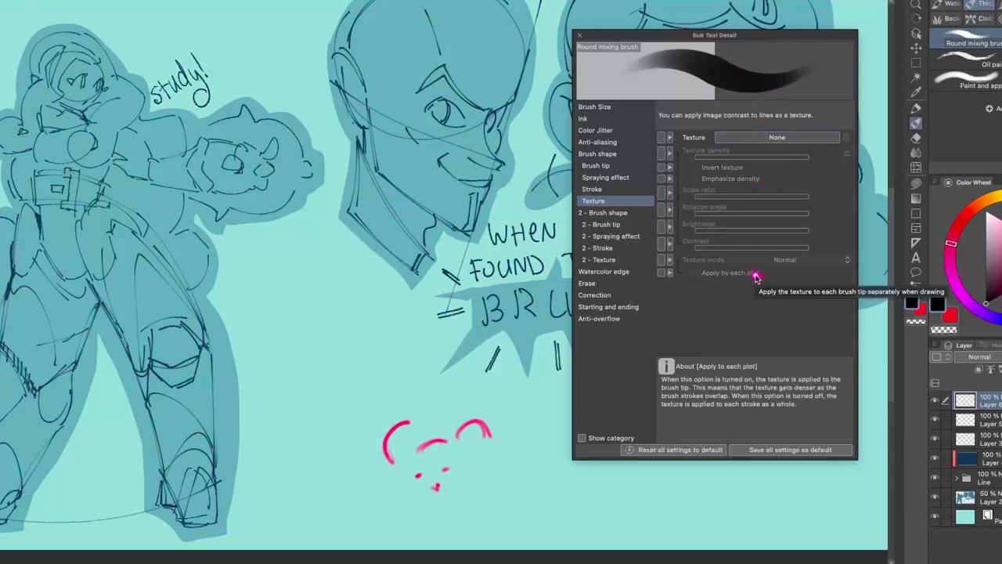
Show the dual brush settings and switch from the Round mixing brush to the Felt pen.
click(619, 213)
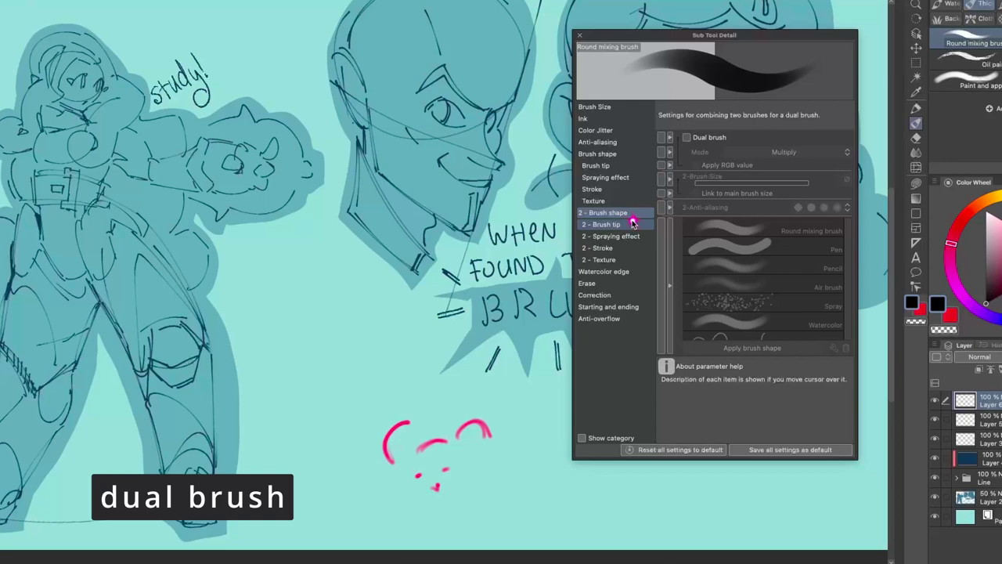
key(p)
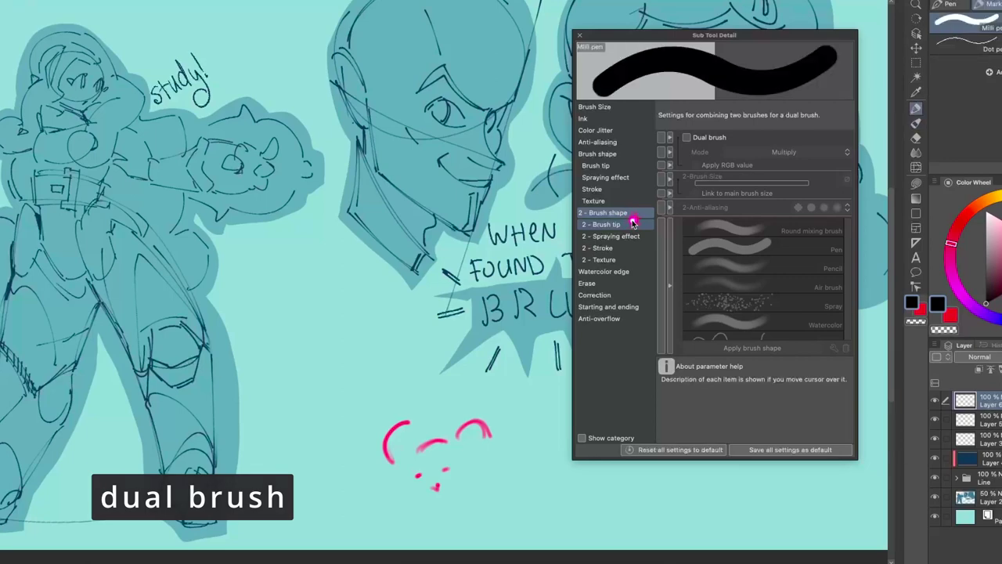
click(987, 45)
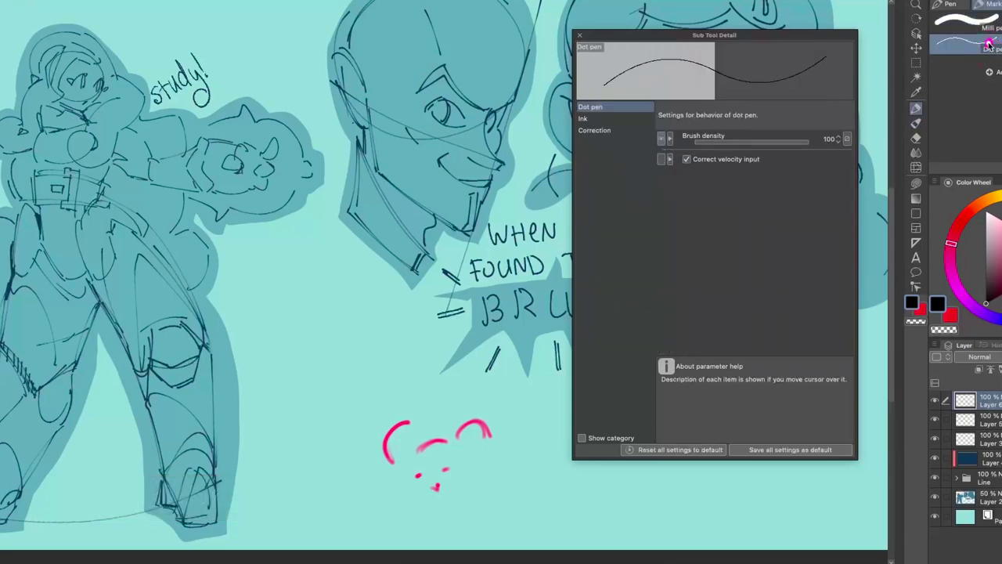
click(971, 22)
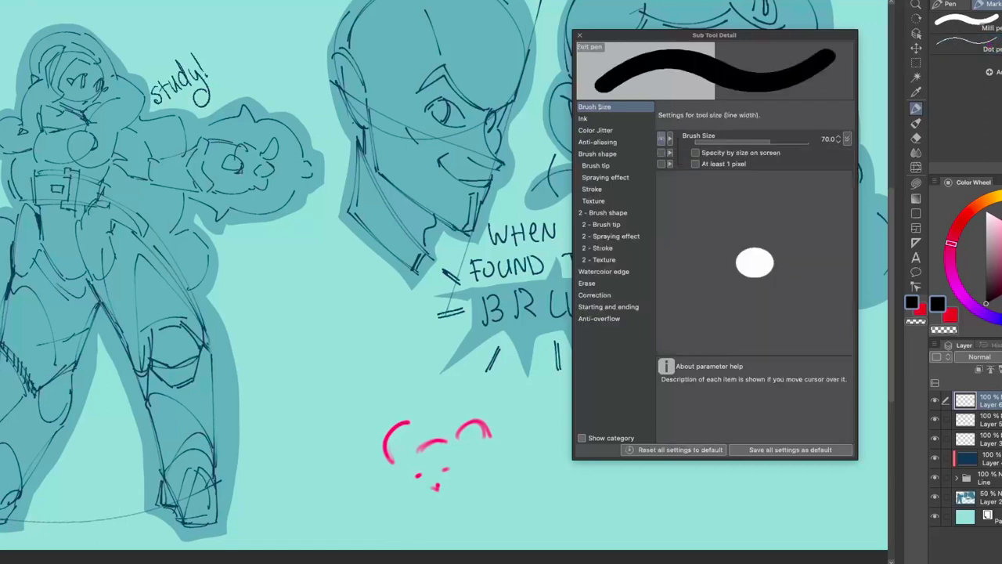
Enable Dual brush for the Felt pen and set the second brush's size to 43.5.
click(603, 212)
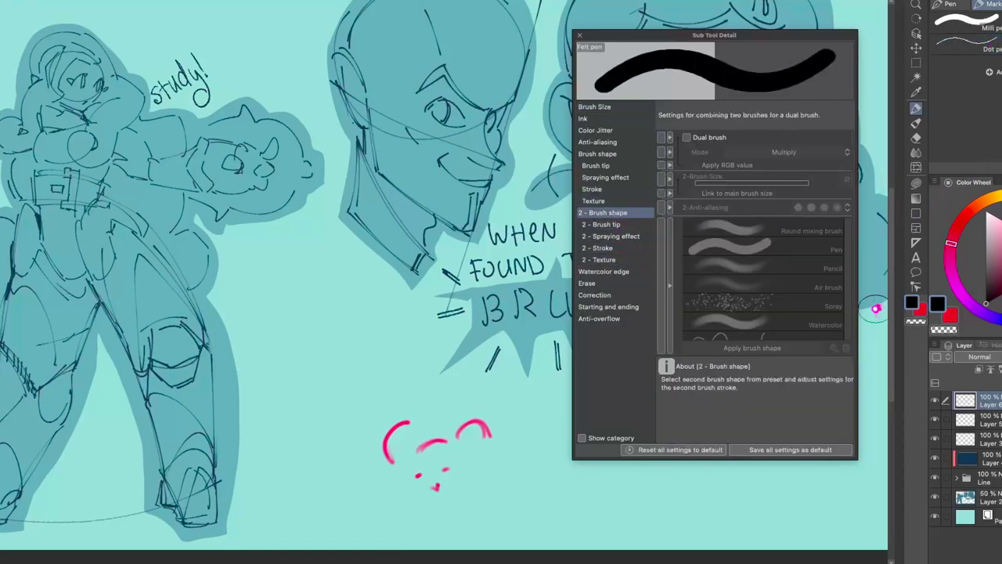
click(687, 137)
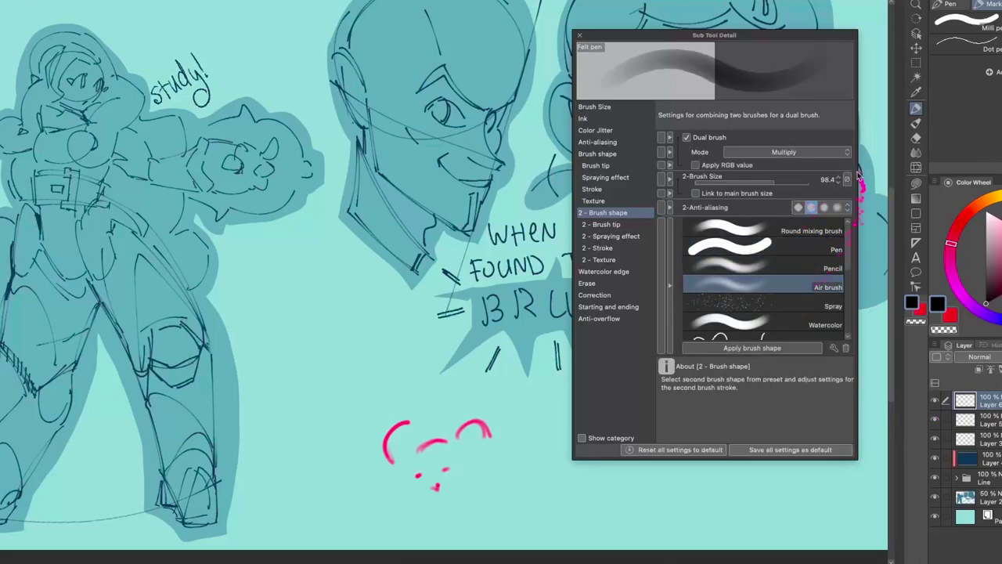
click(805, 298)
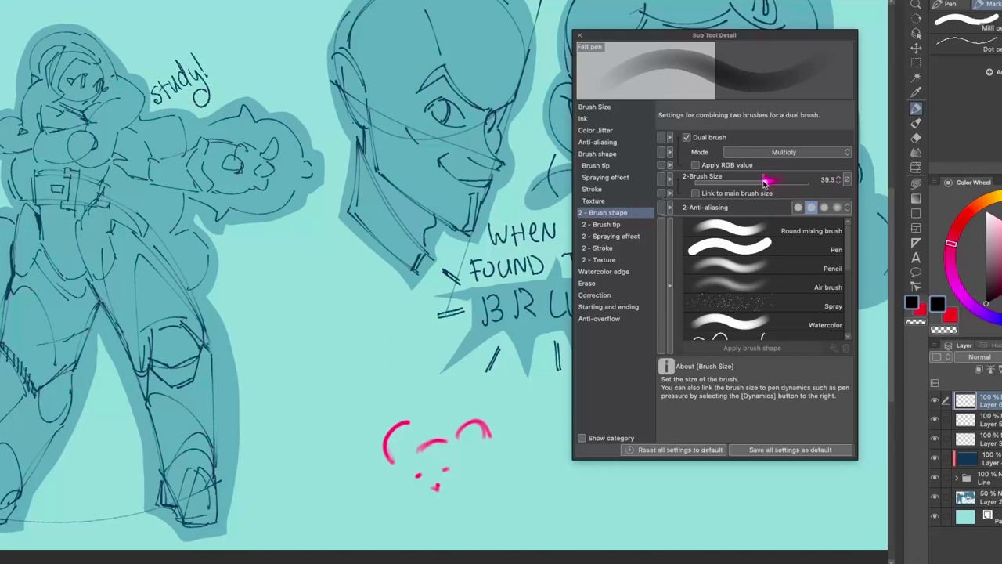
mouse_move(766, 181)
mouse_down()
mouse_move(741, 181)
mouse_move(768, 179)
mouse_up()
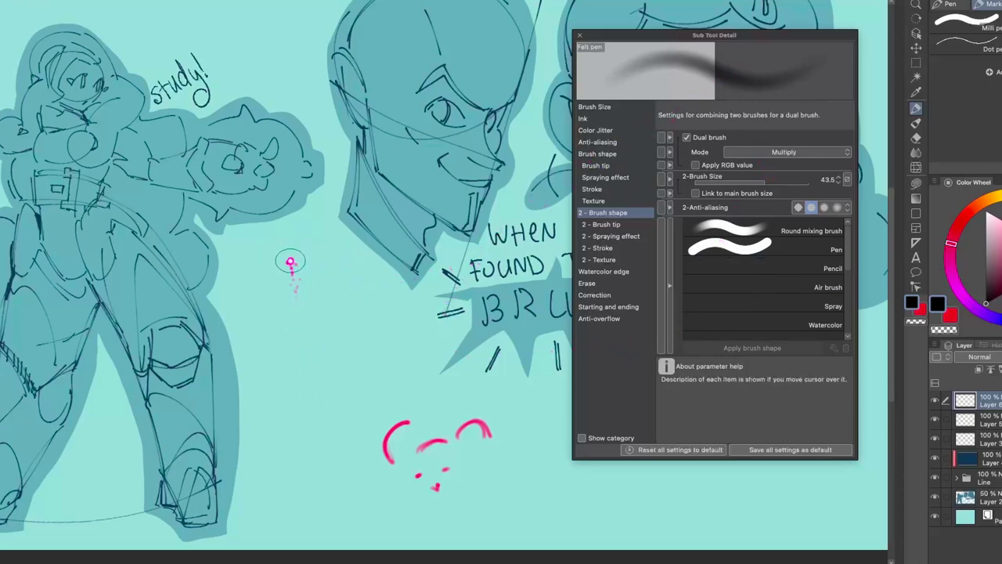
Paint several long test strokes with the dual-brush Felt pen between the armoured figure and the head sketch.
drag(274, 226, 302, 369)
drag(317, 405, 327, 425)
drag(274, 229, 326, 423)
mouse_move(275, 235)
mouse_down()
mouse_move(329, 429)
mouse_move(356, 417)
mouse_up()
drag(305, 239, 351, 406)
drag(305, 241, 352, 409)
mouse_move(329, 255)
mouse_down()
mouse_move(370, 391)
mouse_move(332, 276)
mouse_move(340, 315)
mouse_up()
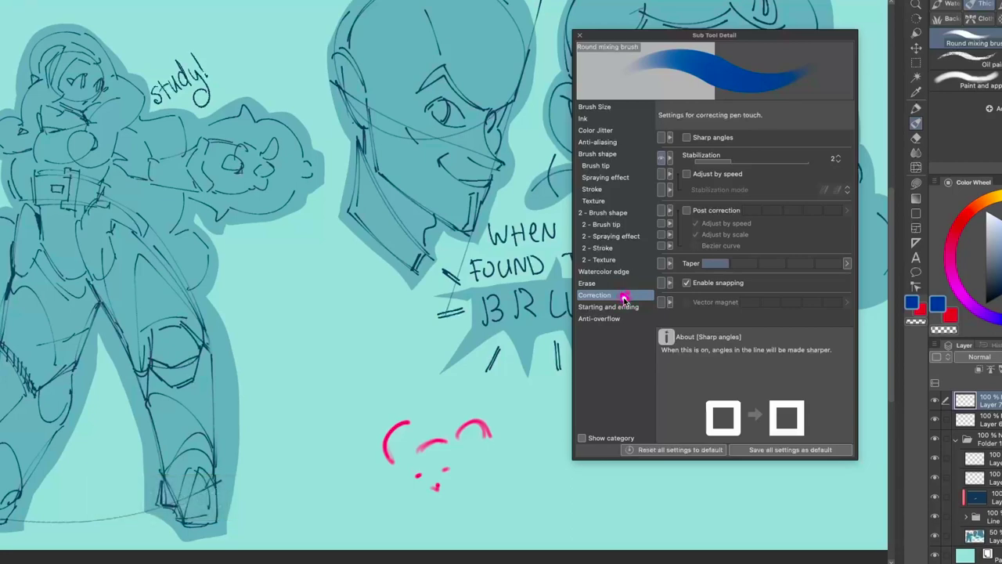
Switch to the Milli pen, test its stabilization with one wavy stroke, and undo the stroke.
key(p)
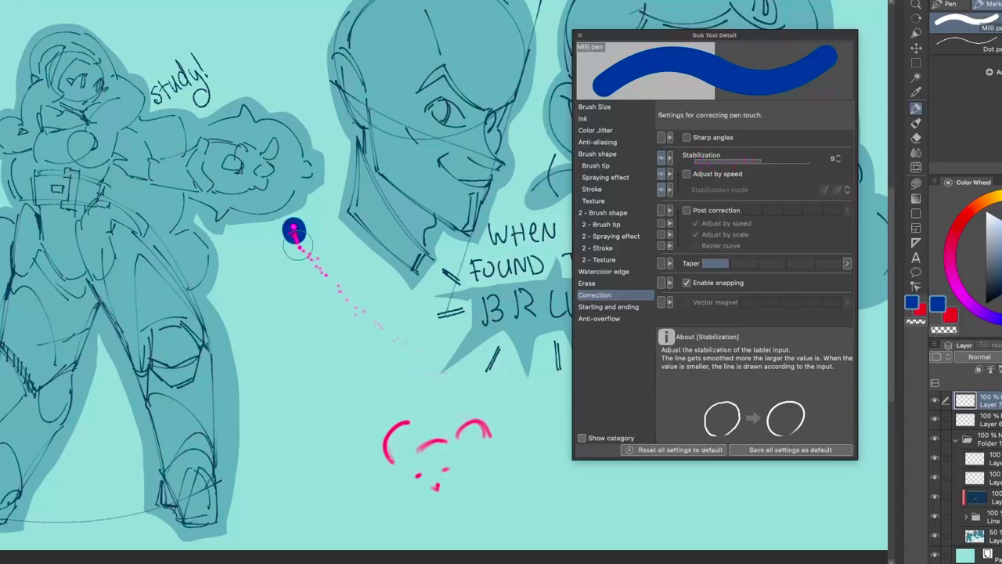
mouse_move(265, 307)
mouse_down()
mouse_move(313, 293)
mouse_move(281, 359)
mouse_move(354, 345)
mouse_move(357, 369)
mouse_up()
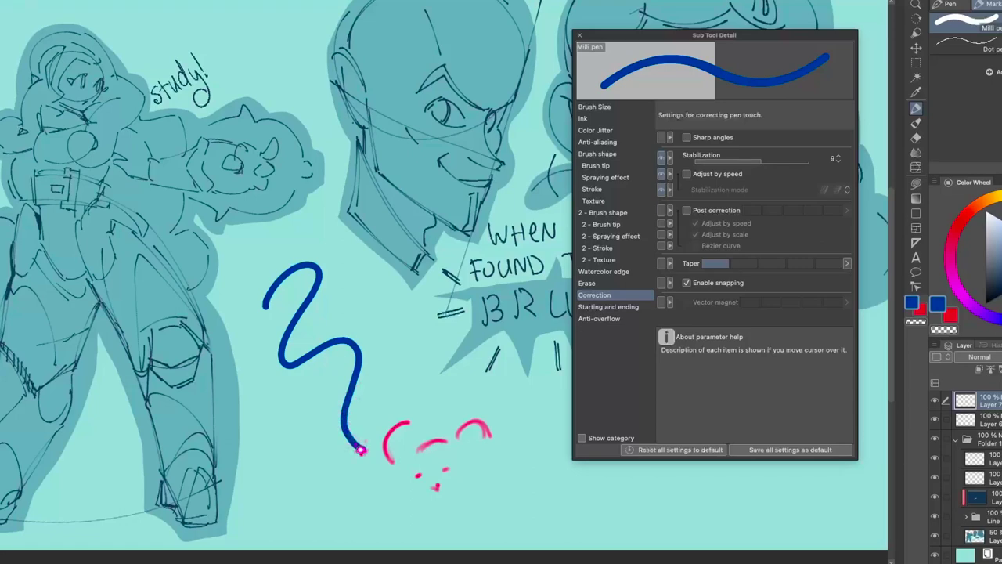
key(ctrl+z)
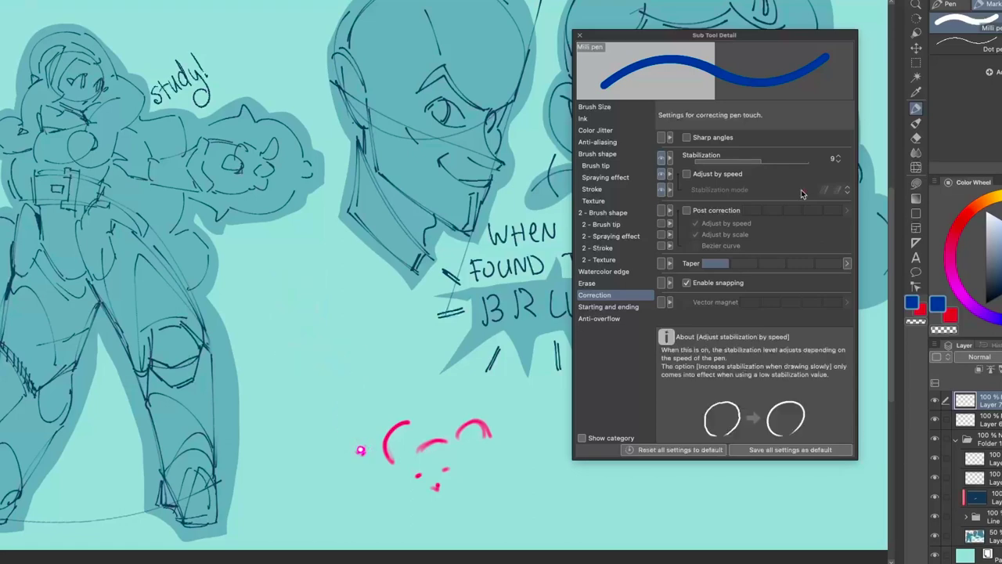
Try a test stroke with changed stabilization, undo it, and set the Milli pen's Stabilization to 0.
click(773, 160)
mouse_move(278, 329)
mouse_down()
mouse_move(363, 272)
mouse_move(329, 474)
mouse_move(494, 321)
mouse_up()
key(ctrl+z)
drag(707, 161, 701, 162)
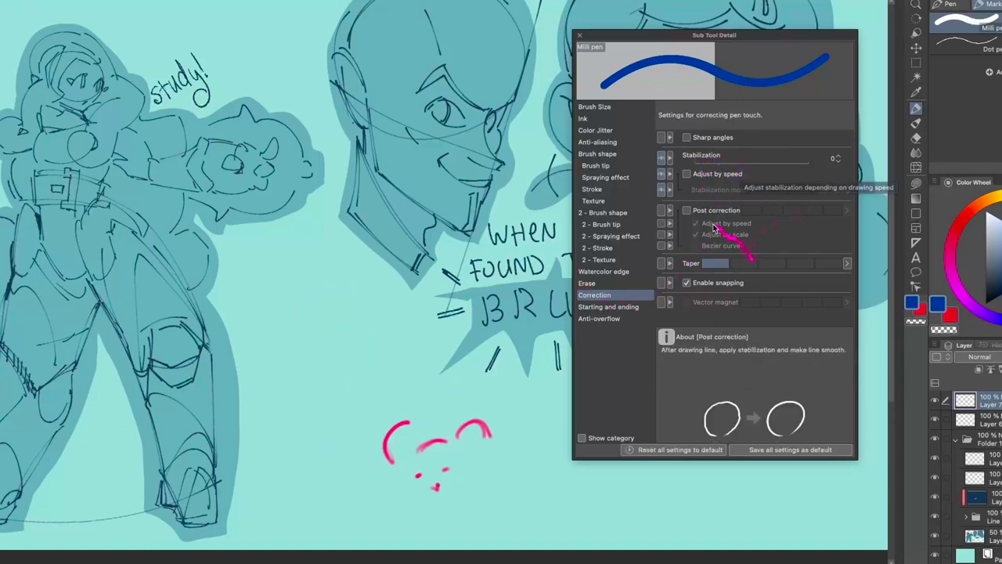
Enable Post correction and its Bezier curve option, testing the correction with two large ovals that are undone.
click(687, 211)
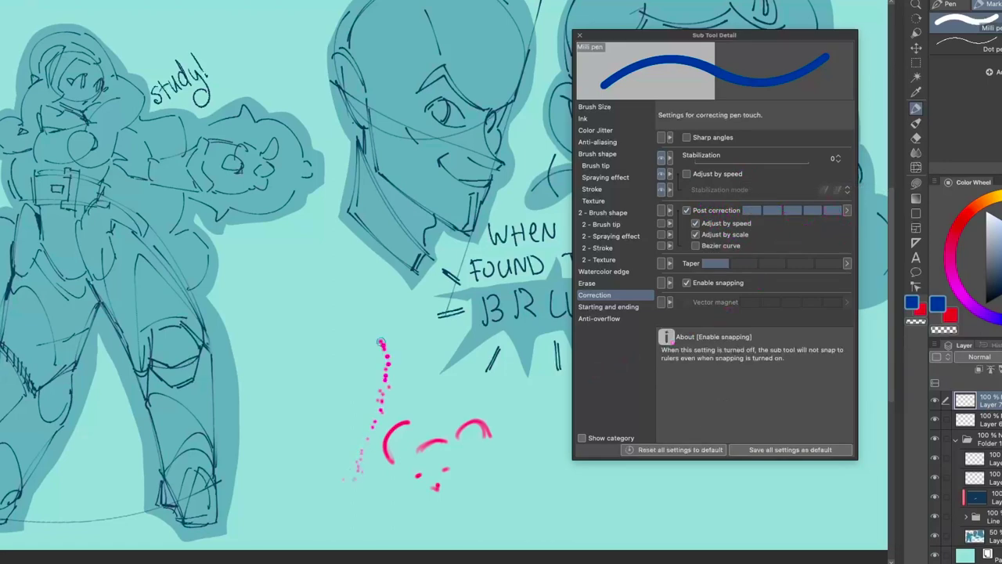
mouse_move(397, 379)
mouse_down()
mouse_move(295, 424)
mouse_move(254, 331)
mouse_move(287, 258)
mouse_move(335, 260)
mouse_move(383, 330)
mouse_up()
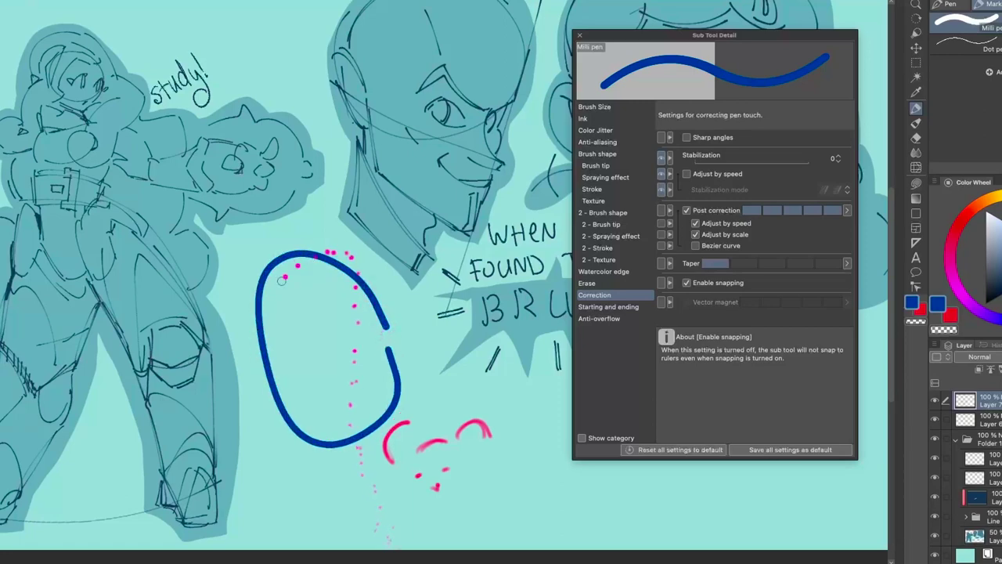
key(ctrl+z)
mouse_move(341, 312)
mouse_down()
mouse_move(378, 394)
mouse_move(267, 406)
mouse_move(337, 290)
mouse_move(356, 330)
mouse_up()
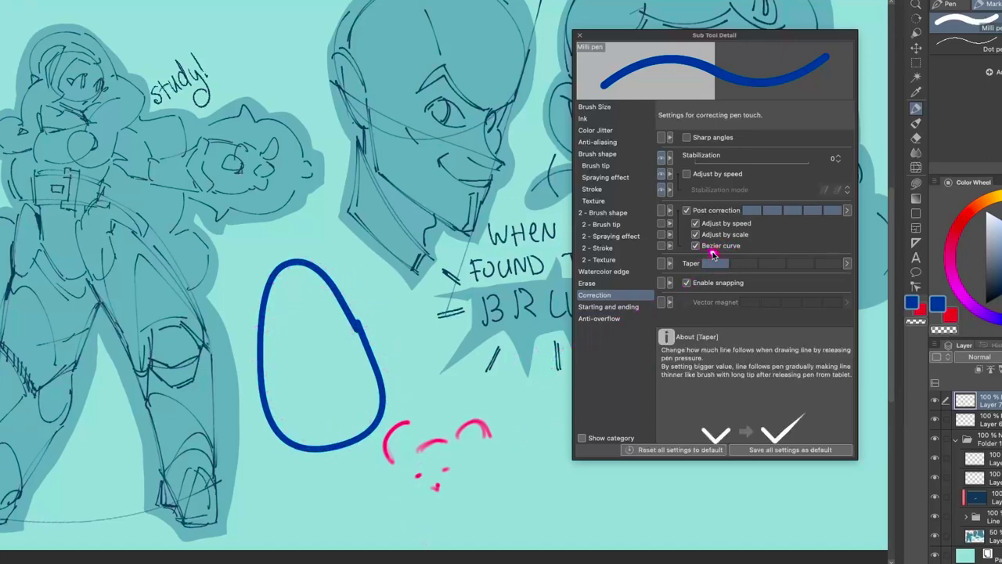
key(ctrl+z)
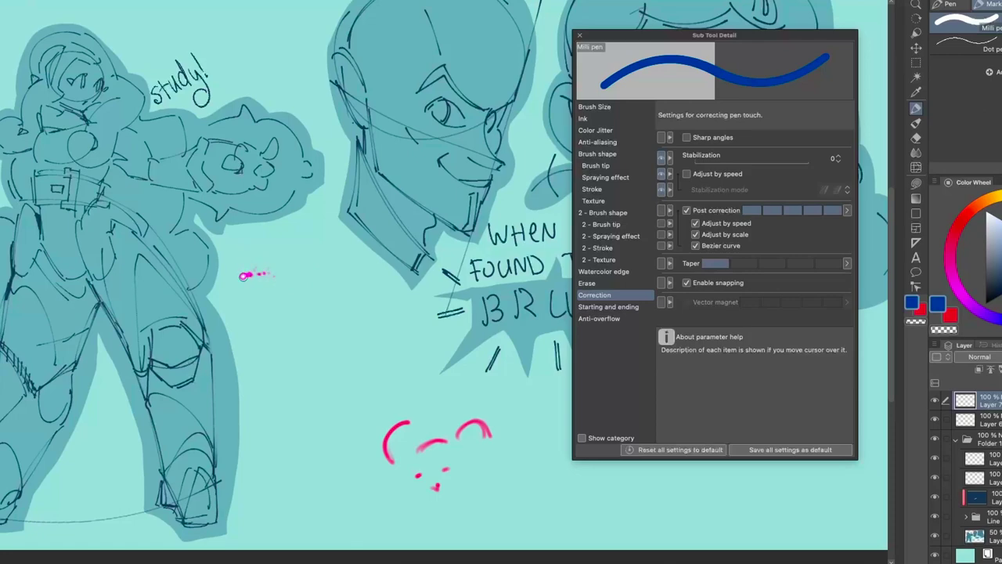
Test the Bezier curve correction with two zigzag strokes, undoing each one.
mouse_move(244, 275)
mouse_down()
mouse_move(347, 256)
mouse_move(259, 356)
mouse_move(338, 328)
mouse_move(383, 333)
mouse_move(278, 495)
mouse_up()
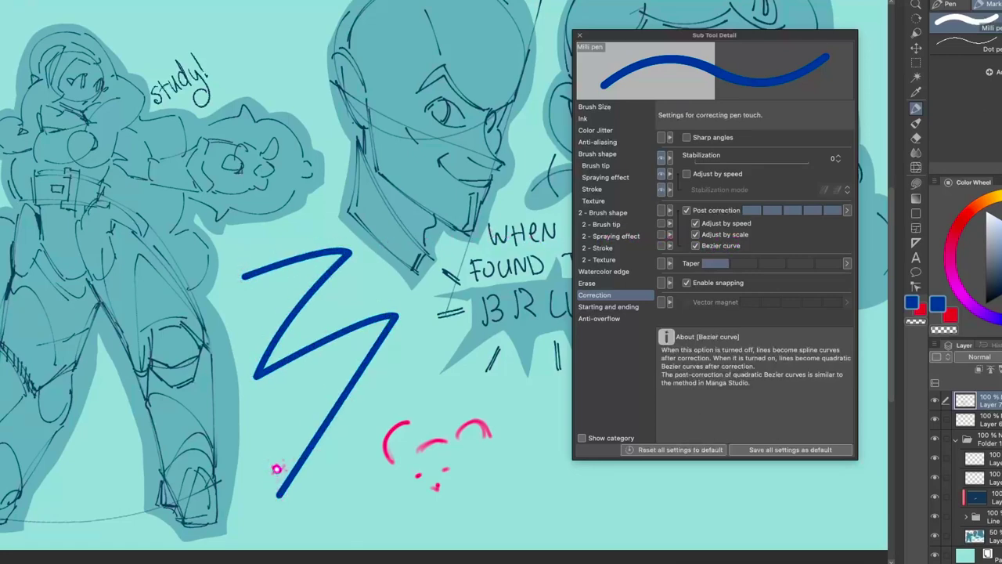
key(ctrl+z)
mouse_move(243, 274)
mouse_down()
mouse_move(298, 271)
mouse_move(340, 369)
mouse_move(391, 407)
mouse_up()
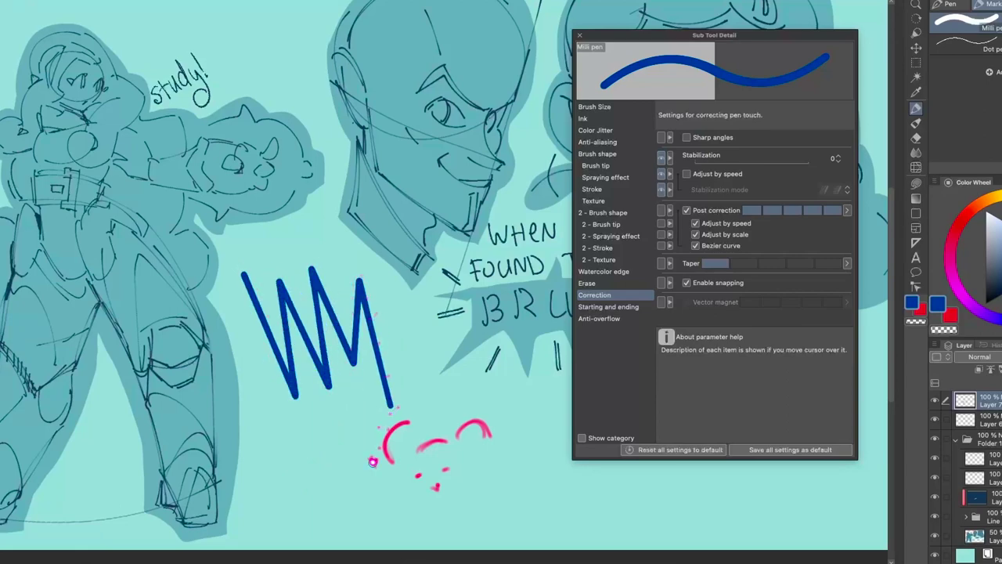
key(ctrl+z)
Hatch crossing sets of straight test lines with the post-corrected Milli pen across the open canvas, and clear the layer.
drag(254, 433, 375, 314)
drag(276, 458, 384, 332)
drag(311, 486, 399, 286)
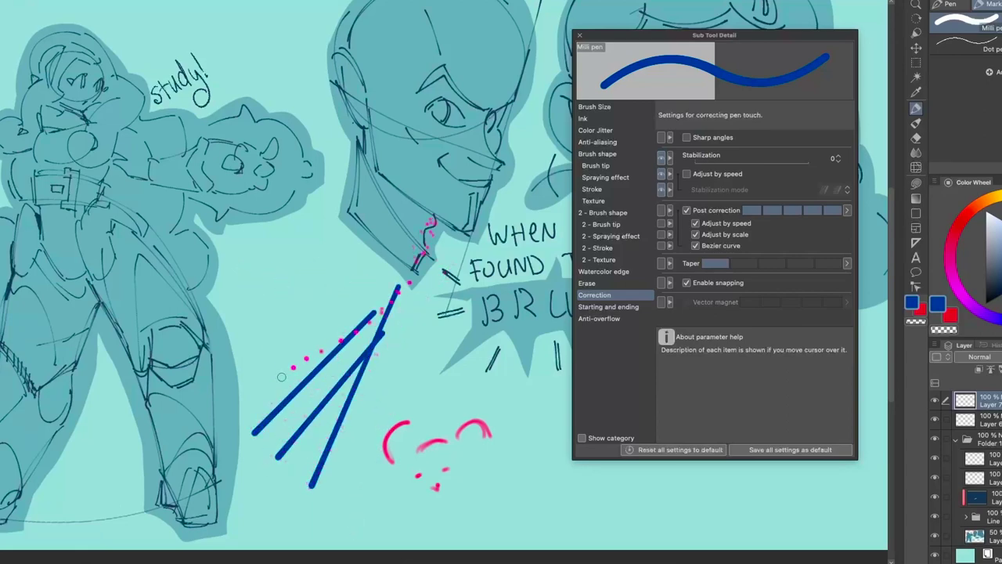
drag(253, 224, 362, 387)
drag(259, 392, 358, 214)
drag(278, 196, 399, 408)
drag(352, 468, 460, 295)
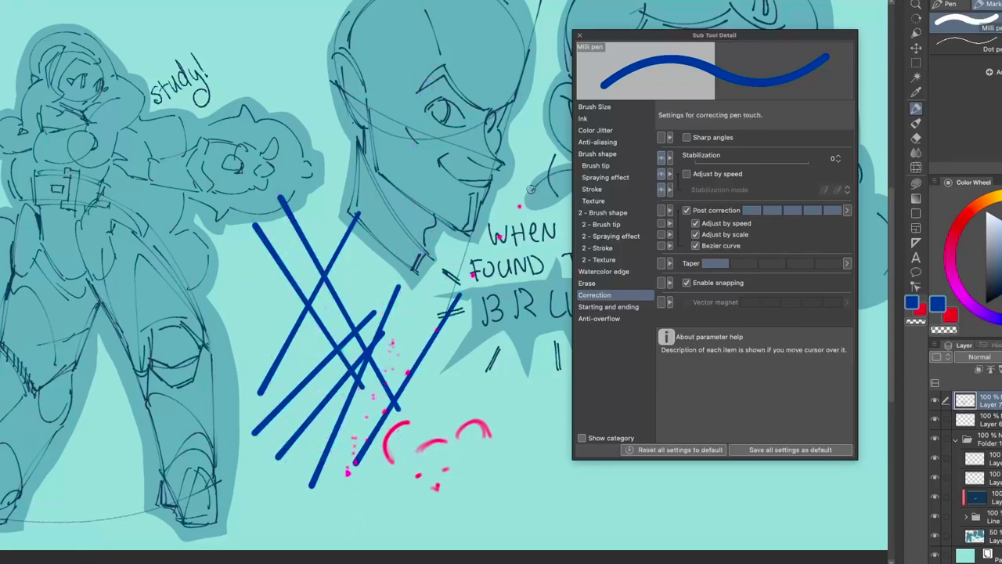
drag(409, 266, 480, 512)
drag(458, 315, 522, 525)
drag(500, 280, 557, 519)
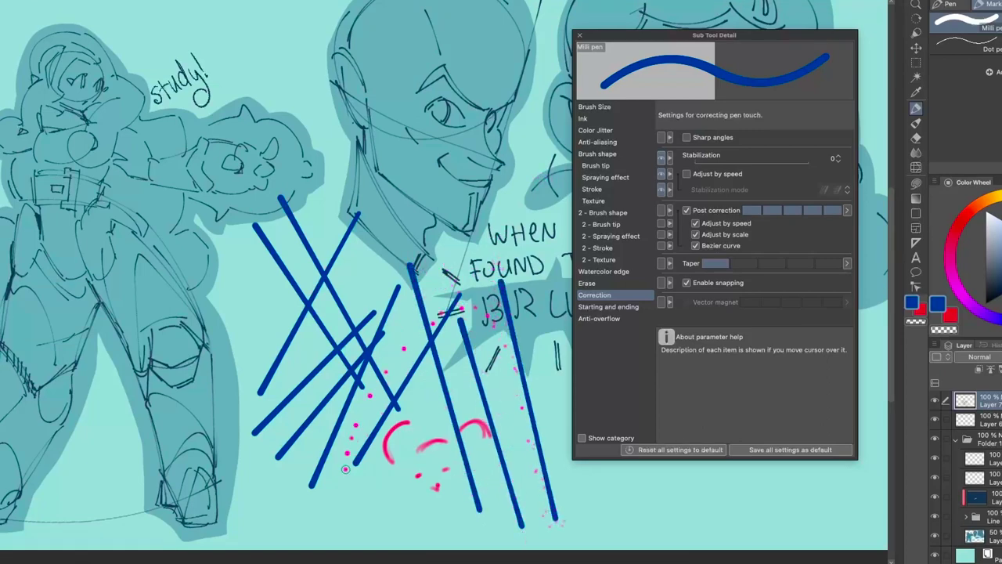
mouse_move(534, 288)
mouse_down()
mouse_move(349, 477)
mouse_move(531, 337)
mouse_up()
drag(421, 514, 517, 399)
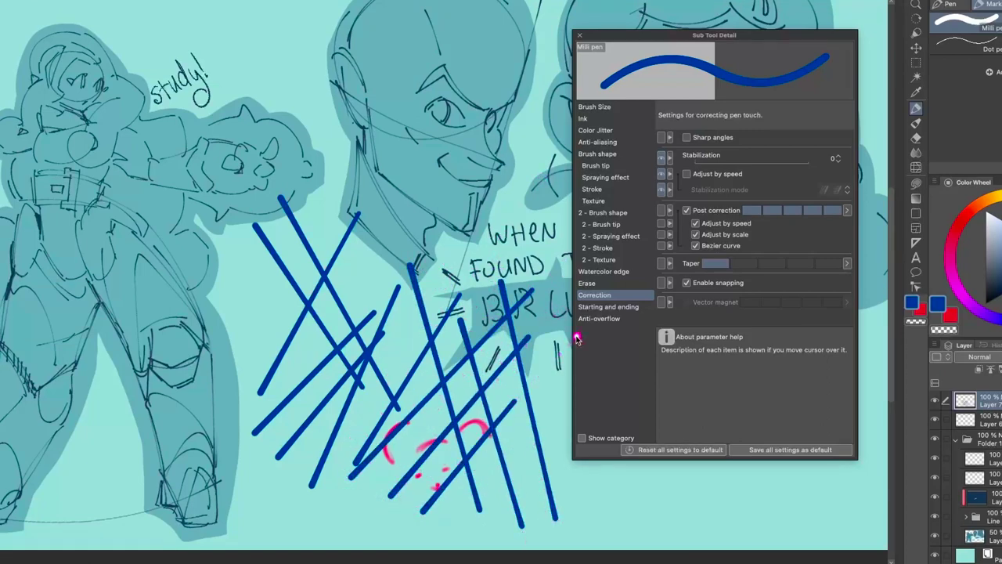
key(Delete)
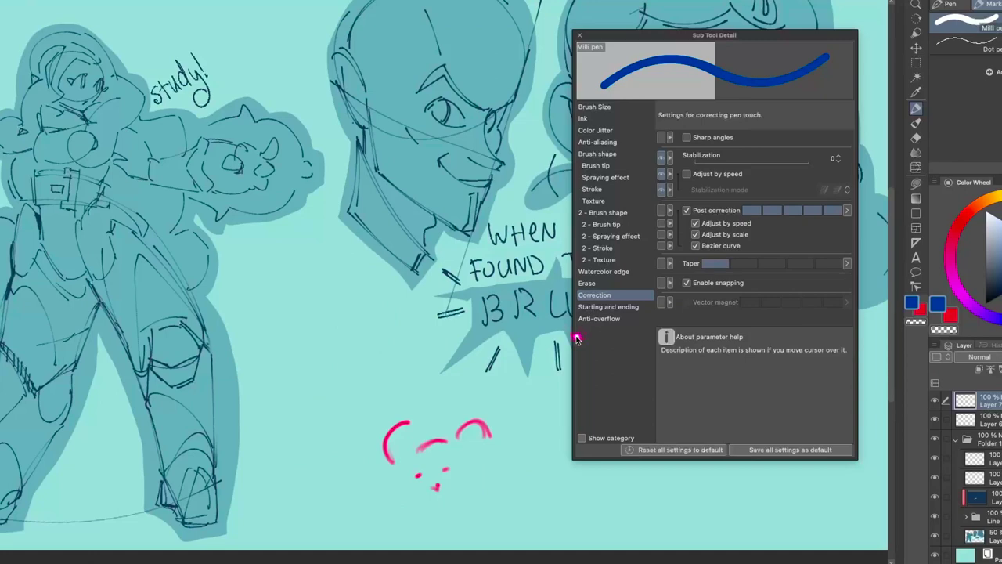
Turn off Bezier curve for the Milli pen, and set the Brush pen's Taper to its highest level.
click(721, 245)
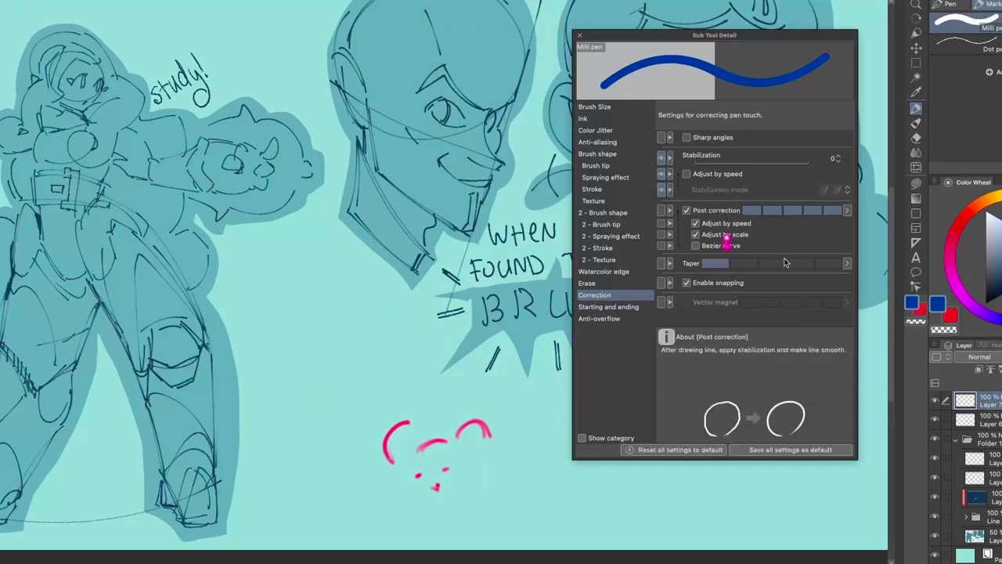
click(838, 265)
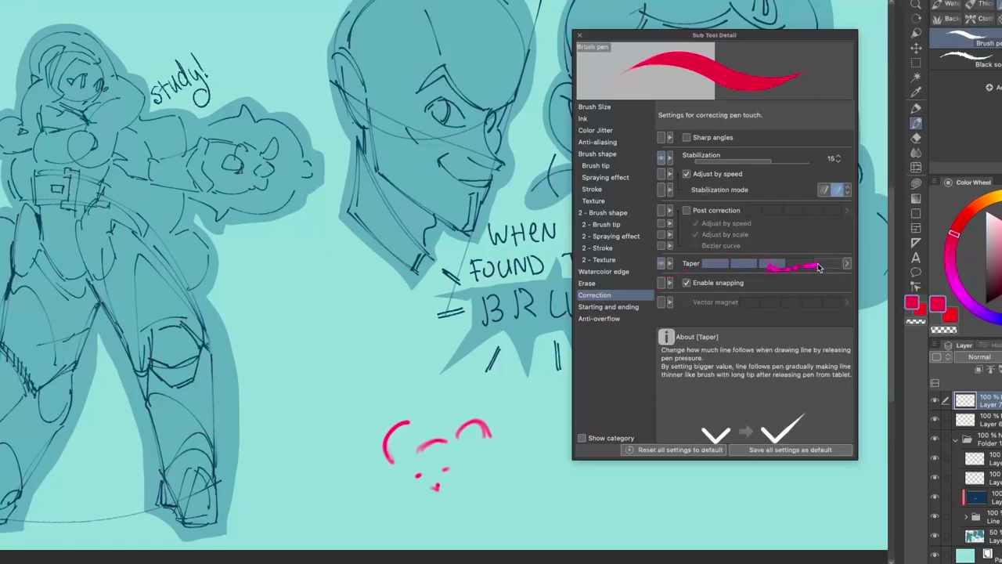
click(828, 264)
Draw a large looping Brush pen stroke over the head sketch to test the strongest taper.
mouse_move(307, 441)
mouse_down()
mouse_move(304, 336)
mouse_move(463, 184)
mouse_move(372, 383)
mouse_up()
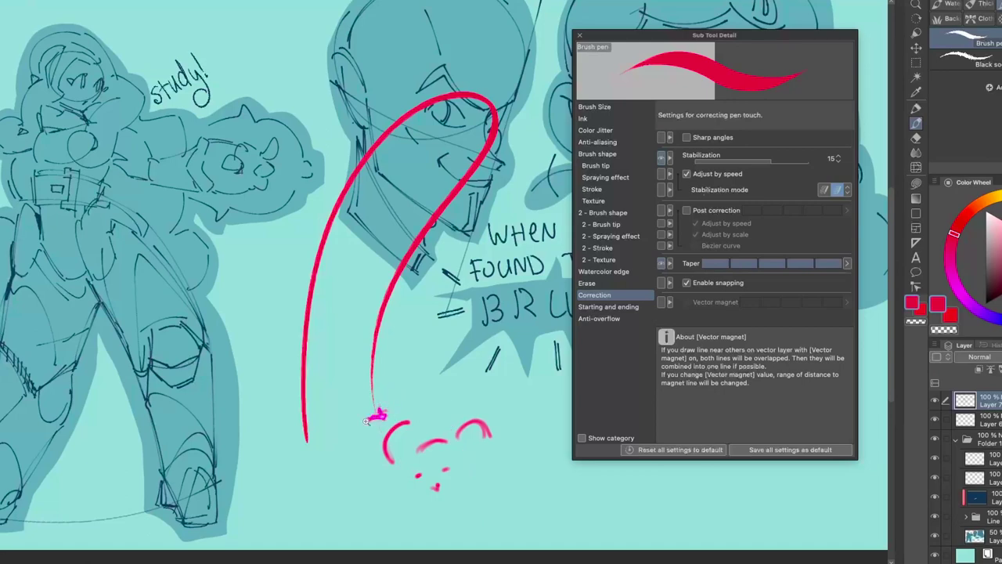
mouse_move(366, 421)
mouse_down()
mouse_move(429, 392)
mouse_move(407, 397)
mouse_up()
drag(410, 395, 438, 181)
key(super+z)
drag(450, 53, 513, 560)
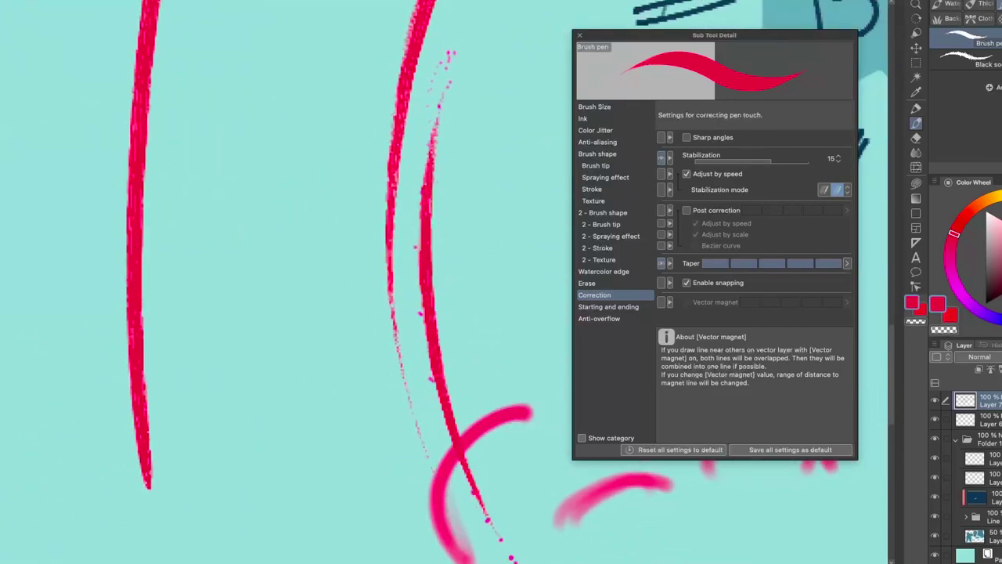
Set the Brush pen's Taper to its lowest level and draw a looping test stroke beside the BRUSH lettering.
scroll(391, 352, down, 5)
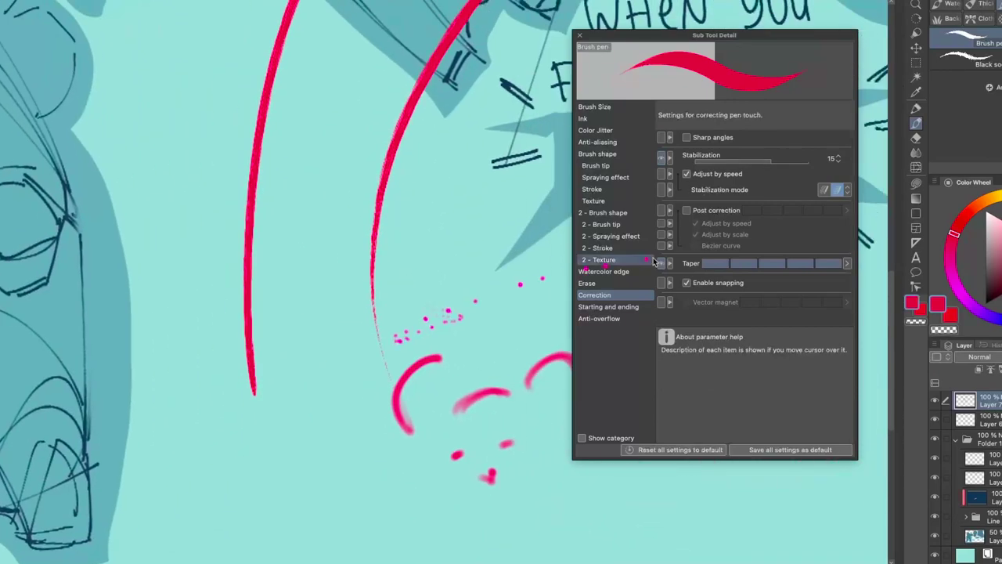
click(714, 263)
scroll(439, 337, down, 4)
drag(448, 333, 399, 366)
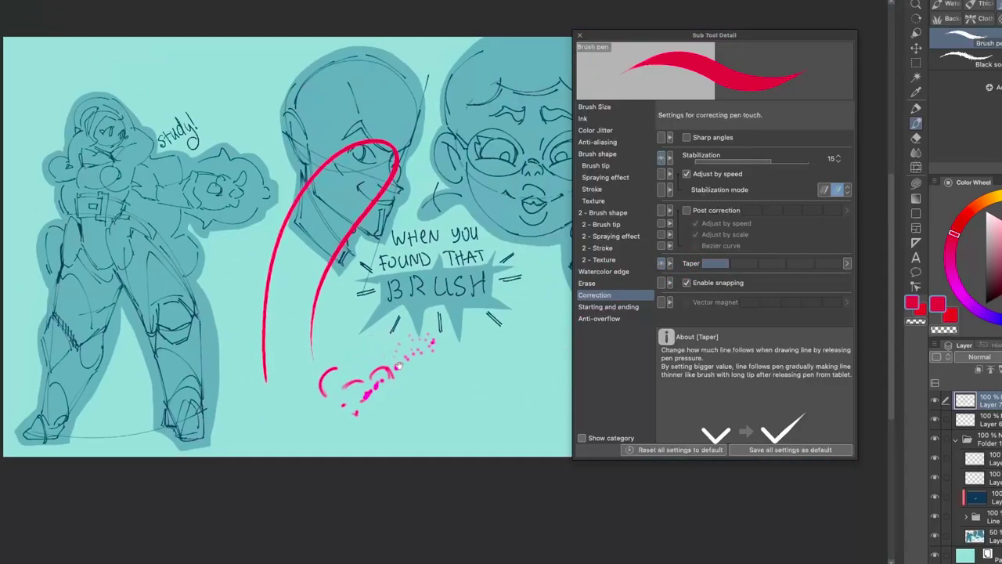
mouse_move(467, 430)
mouse_down()
mouse_move(433, 406)
mouse_move(512, 343)
mouse_move(522, 224)
mouse_move(526, 397)
mouse_up()
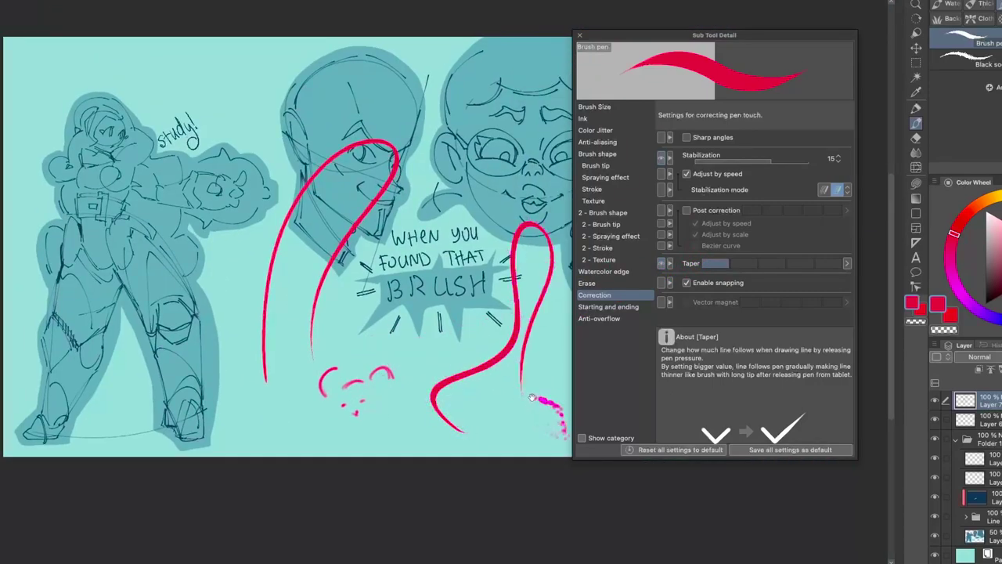
Compare the ends of the two looping Brush pen strokes up close.
scroll(532, 397, up, 5)
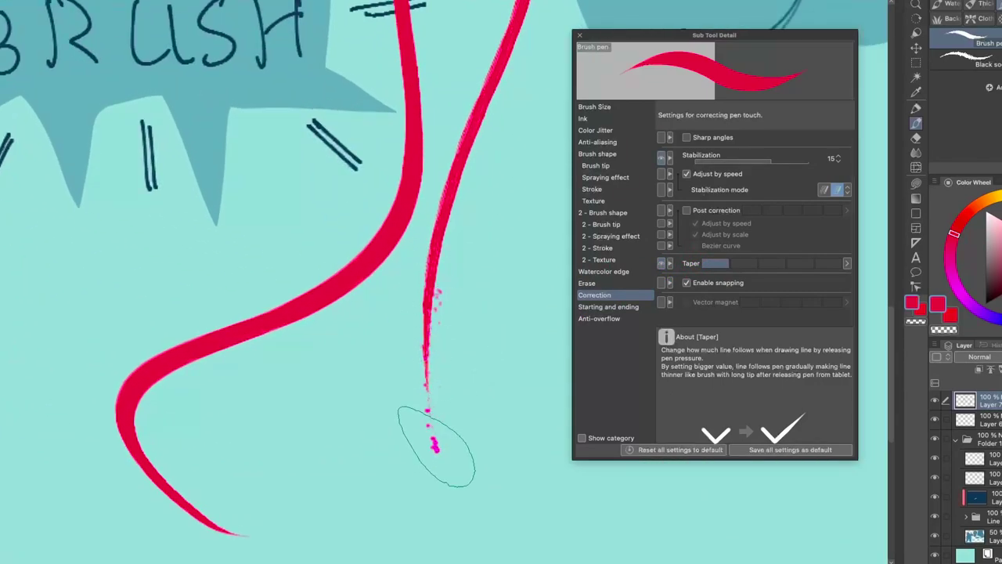
drag(268, 410, 753, 426)
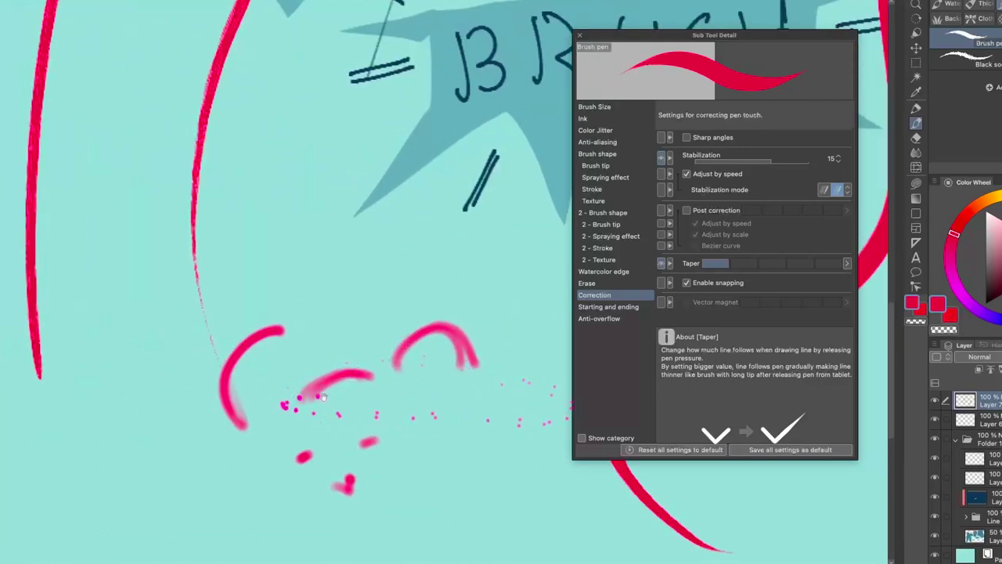
drag(323, 397, 439, 428)
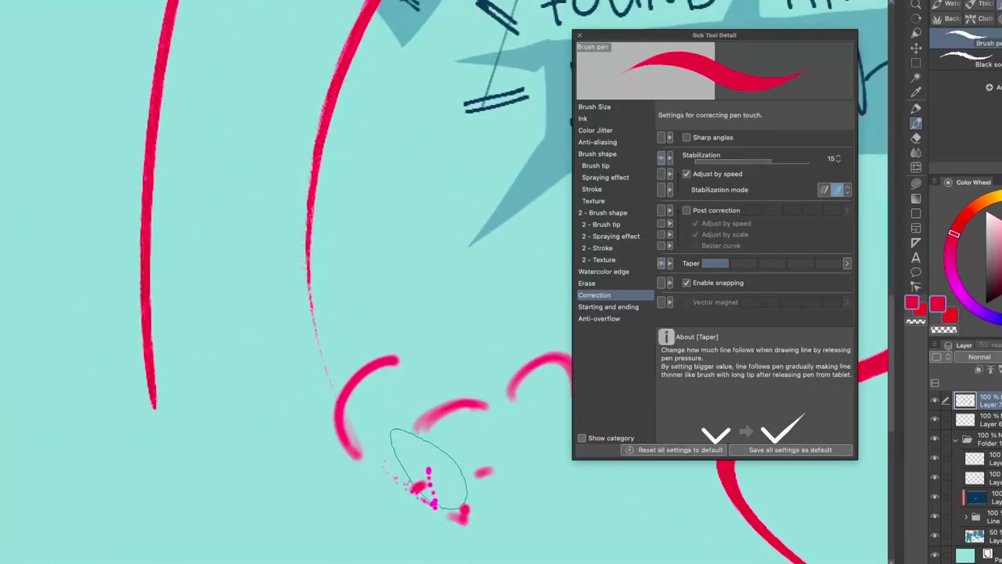
scroll(358, 401, down, 1)
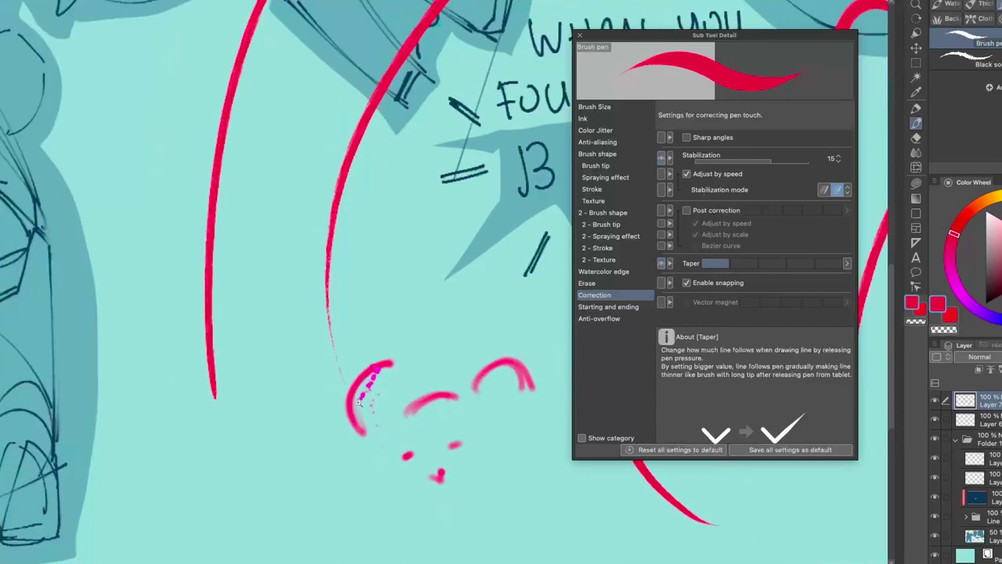
drag(358, 403, 132, 420)
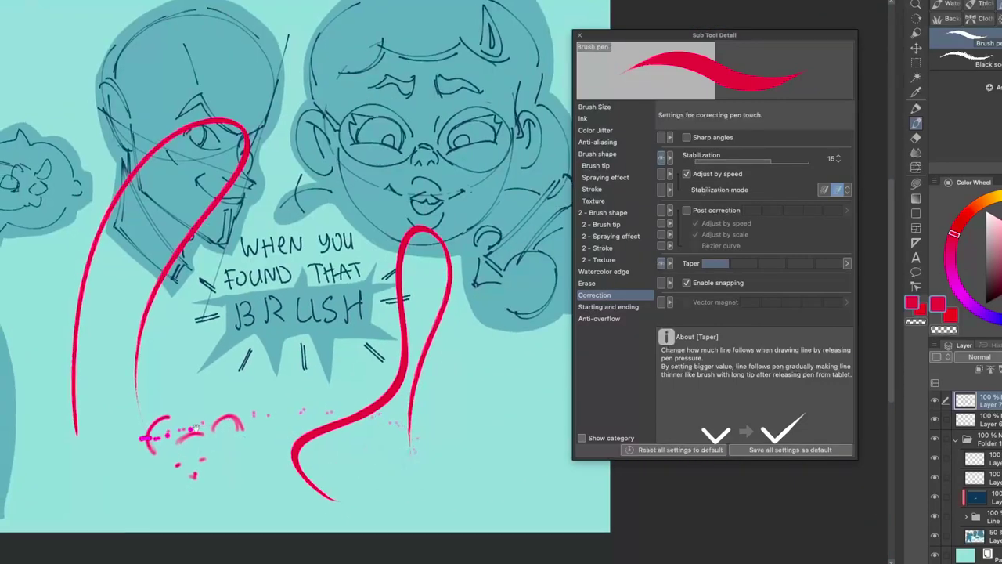
drag(195, 428, 317, 409)
drag(232, 378, 290, 398)
mouse_move(345, 423)
mouse_down()
mouse_move(223, 433)
mouse_move(440, 458)
mouse_up()
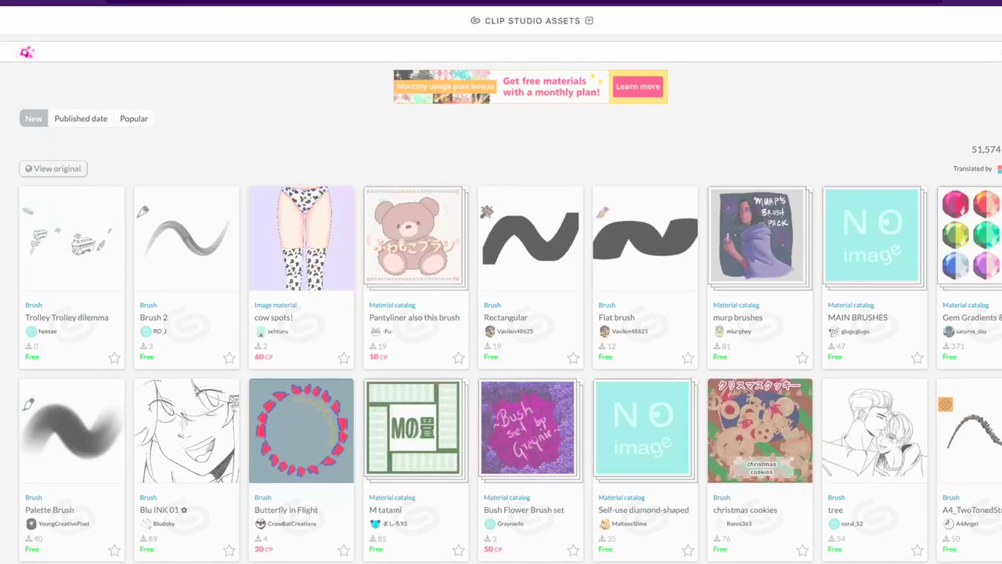
Search Clip Studio Assets for "pencil" and sort the materials by Popular.
text(pencil)
key(Return)
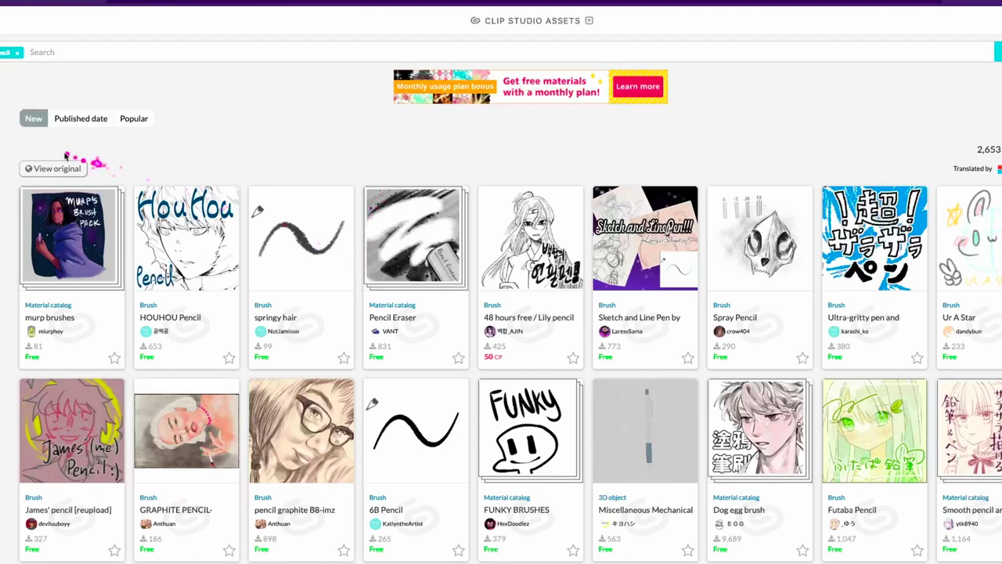
click(136, 118)
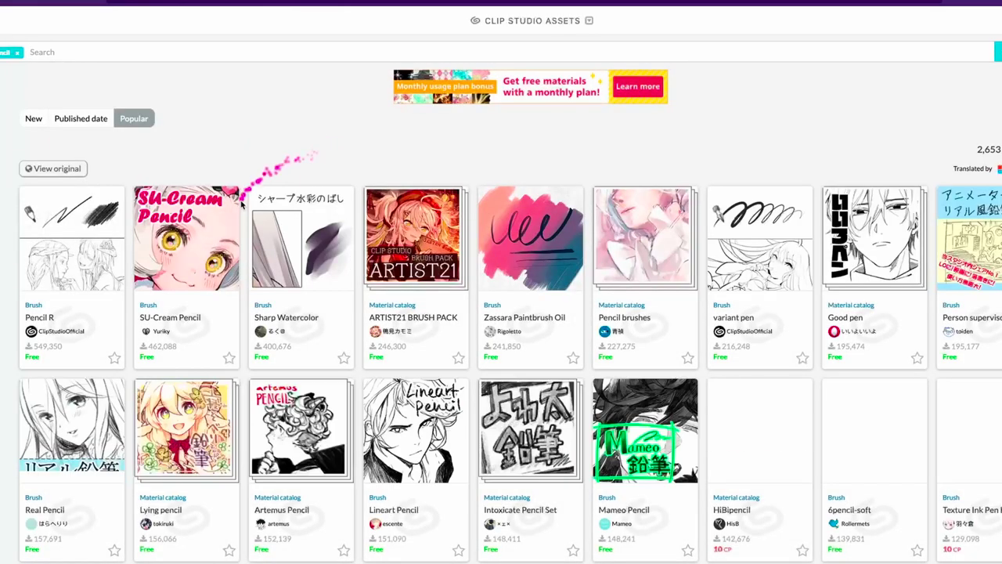
Open the Pencil R brush page and read through its description and sample images.
right_click(60, 224)
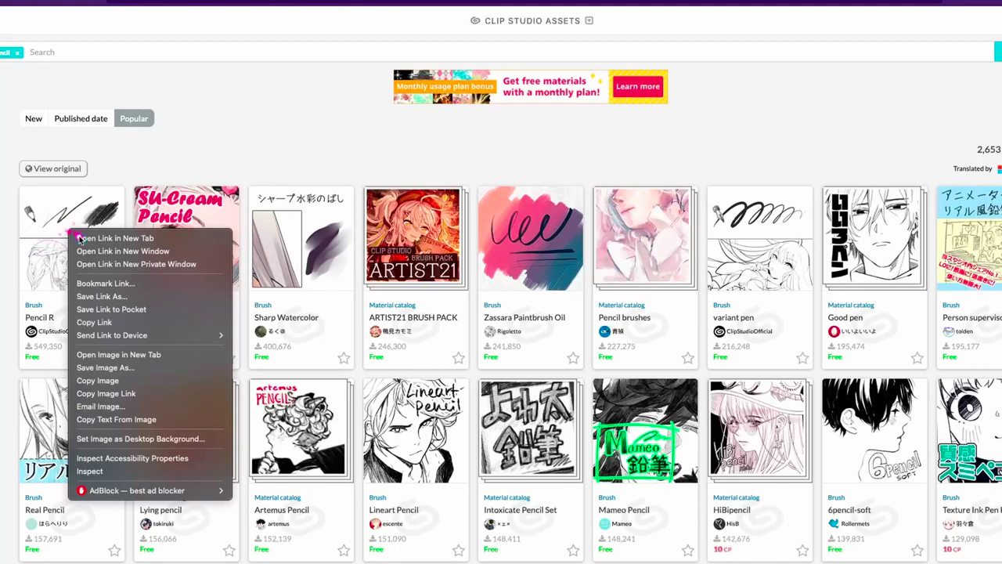
click(227, 145)
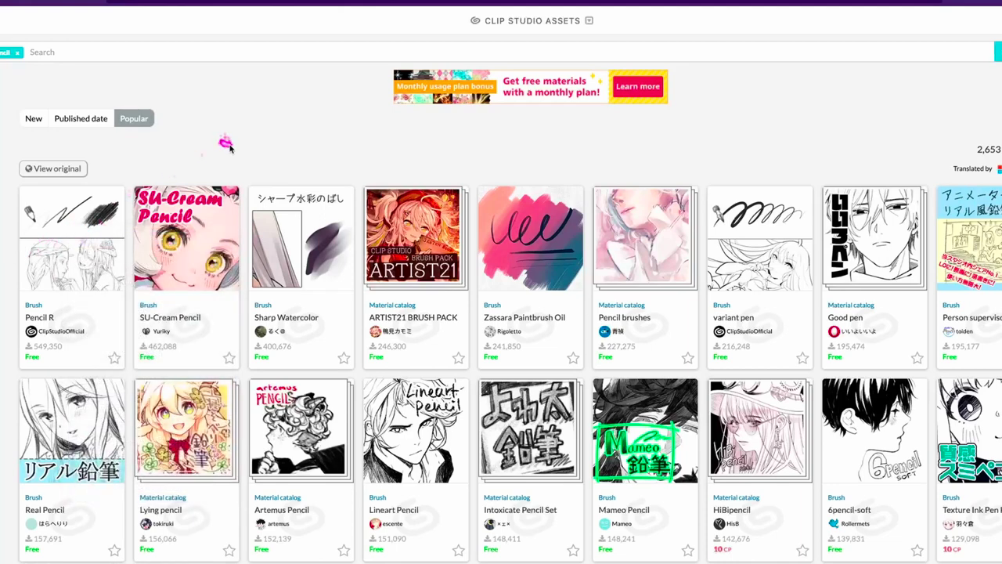
click(85, 333)
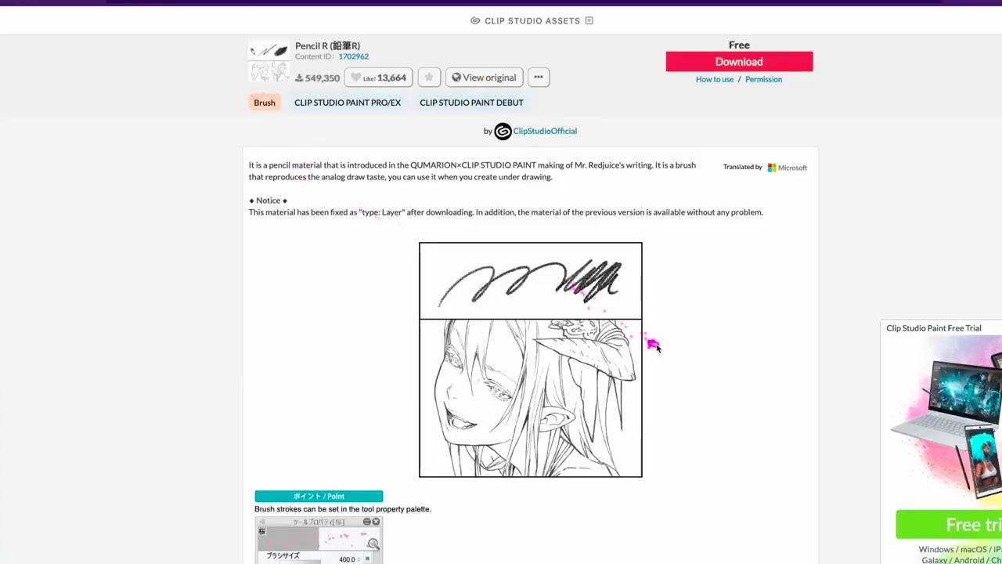
scroll(654, 346, down, 5)
scroll(656, 344, down, 5)
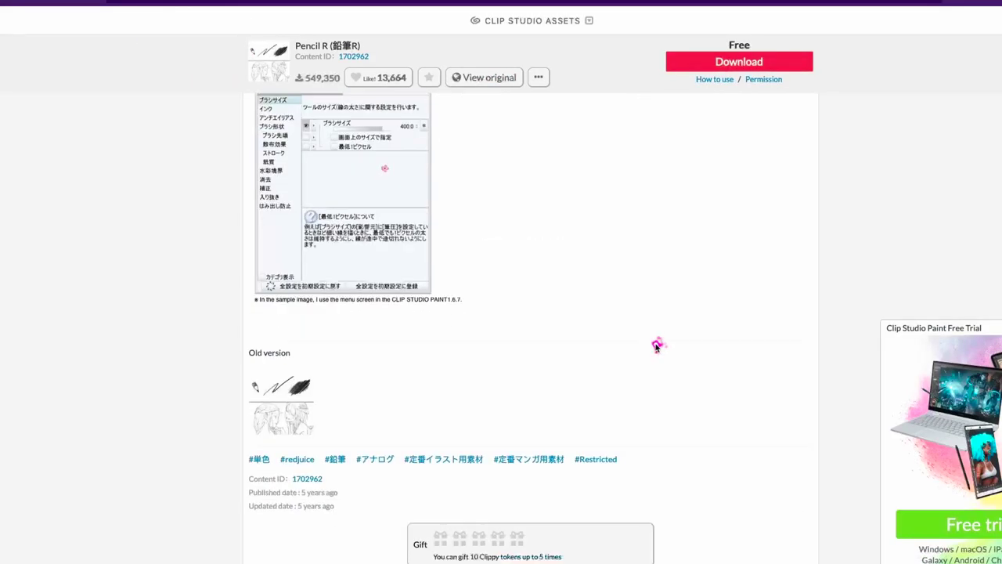
Download the Pencil R brush and allow its link to open in CLIP STUDIO.
scroll(655, 345, up, 10)
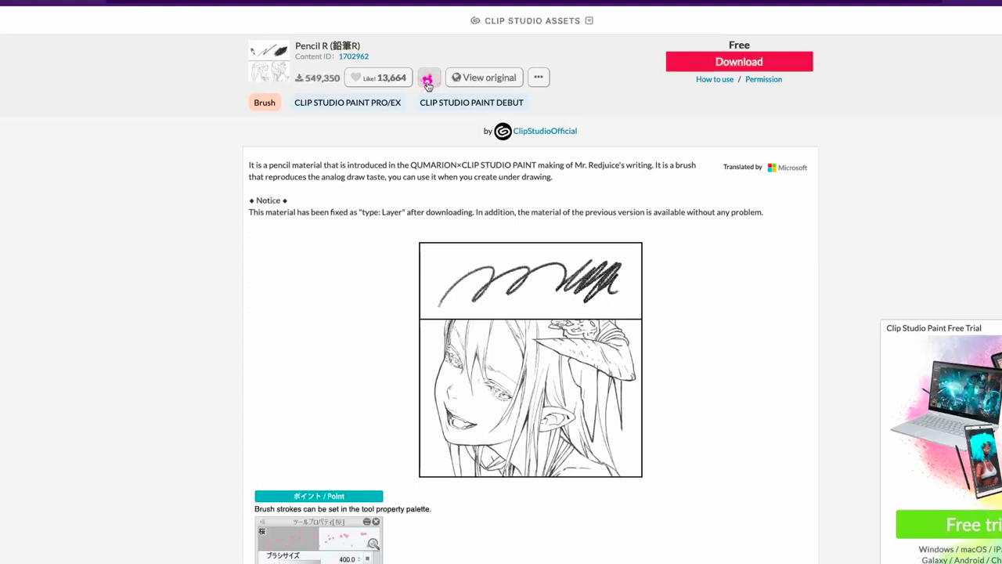
click(753, 67)
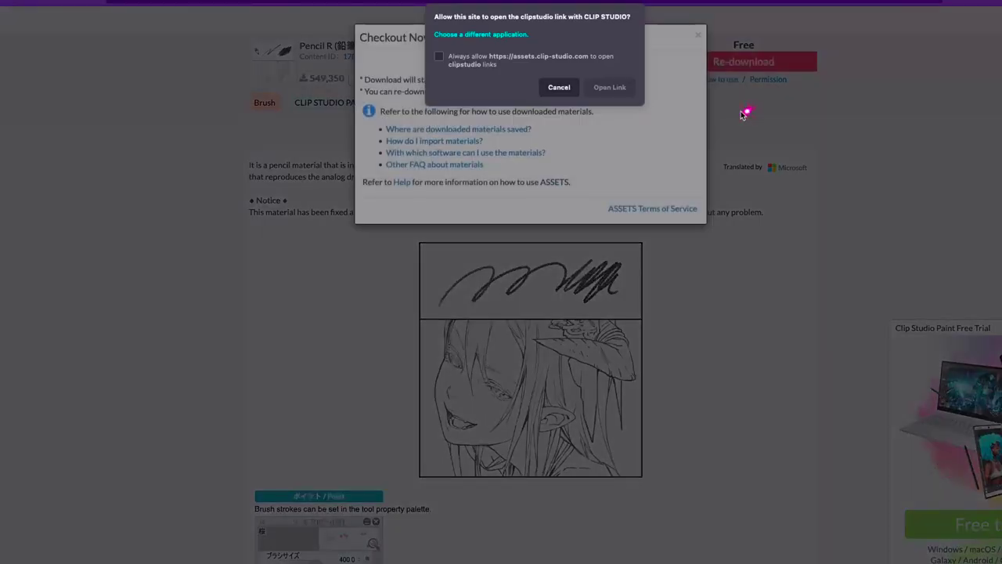
click(610, 87)
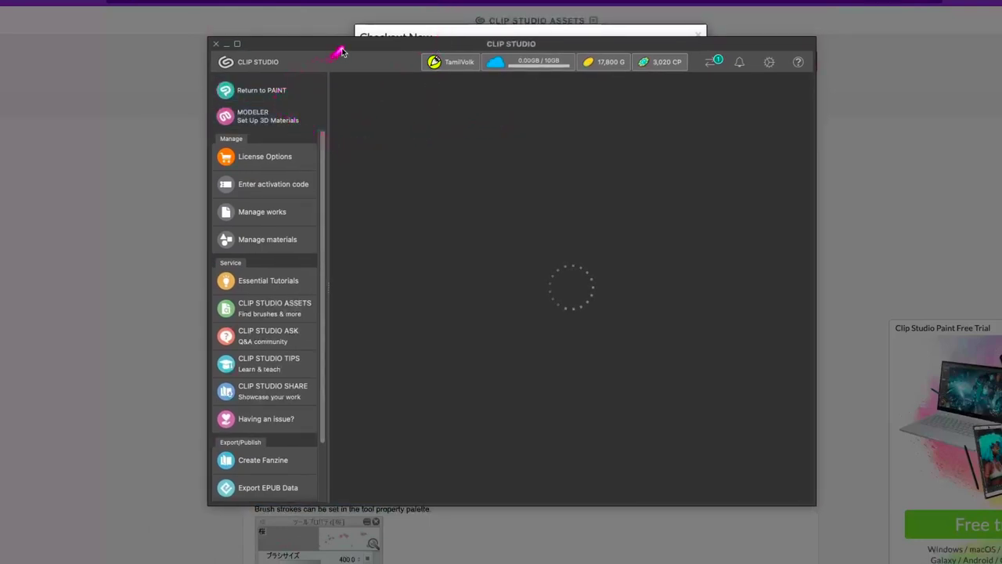
Open the data transfers list in CLIP STUDIO, clear the completed transfers and close the list.
mouse_move(342, 48)
mouse_down()
mouse_move(300, 35)
mouse_move(324, 40)
mouse_up()
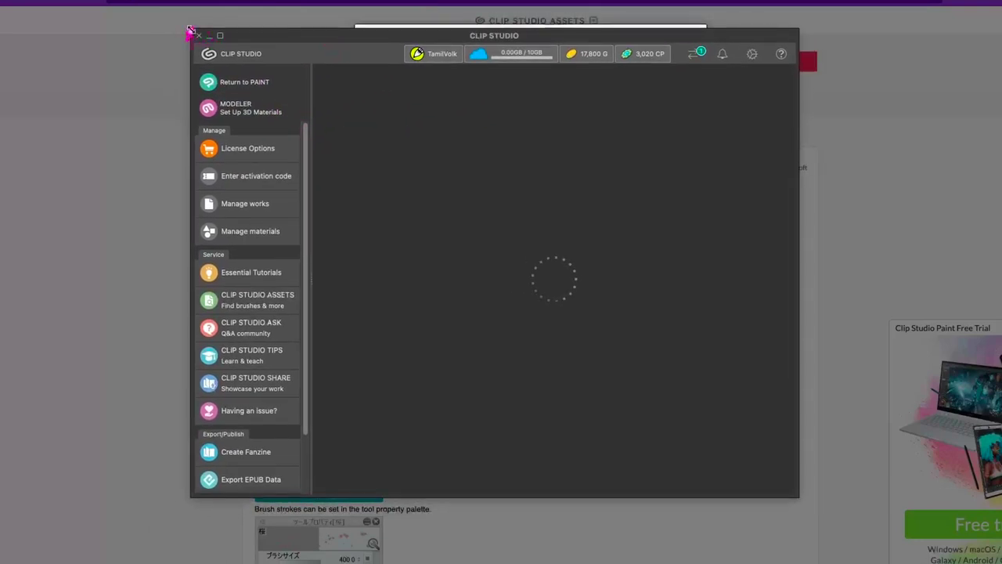
click(694, 54)
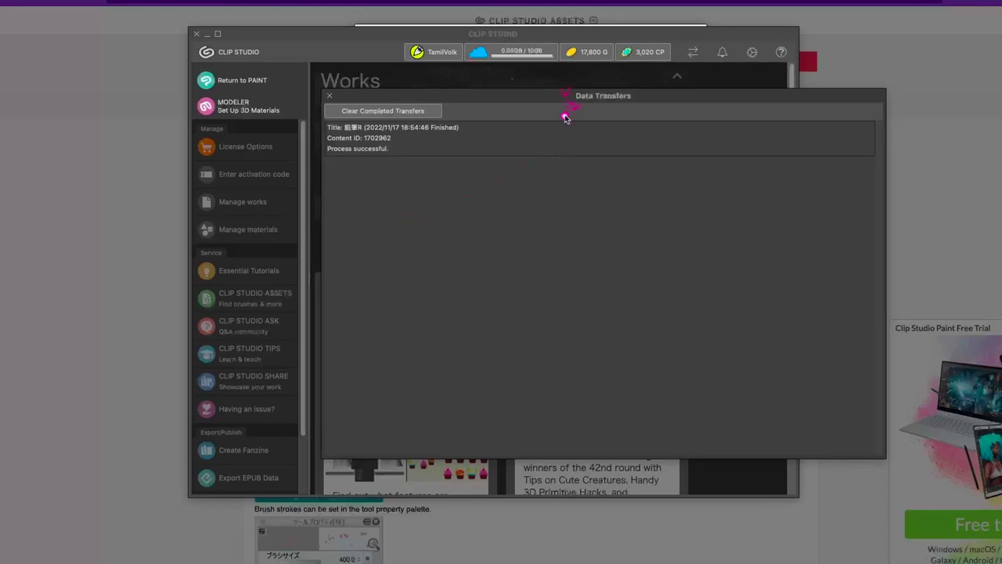
drag(487, 95, 578, 104)
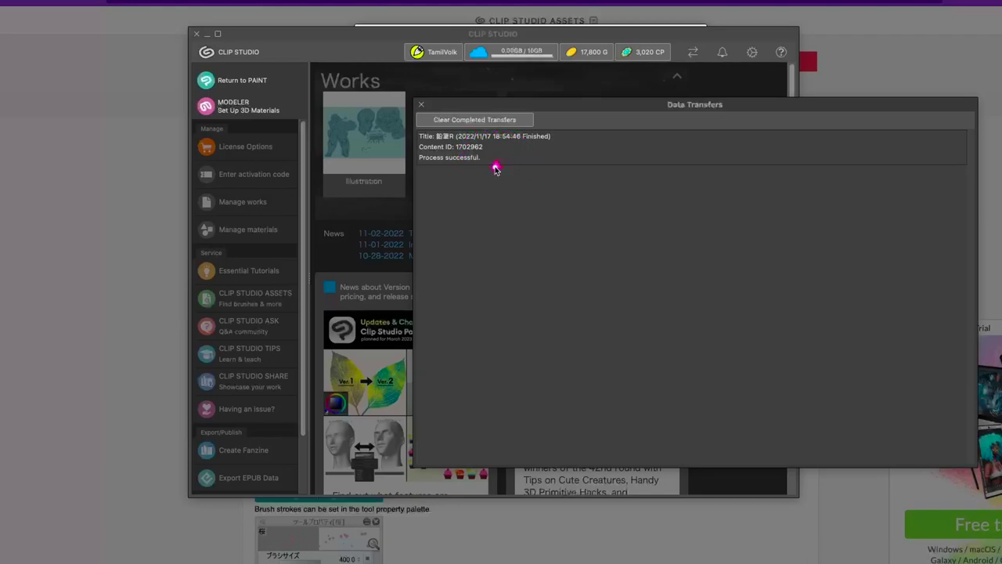
click(441, 123)
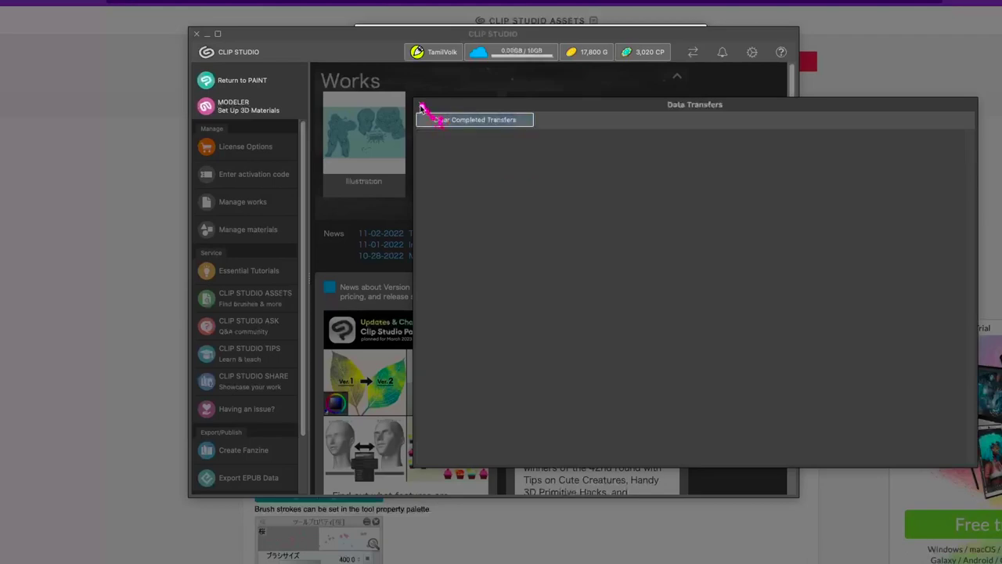
click(421, 104)
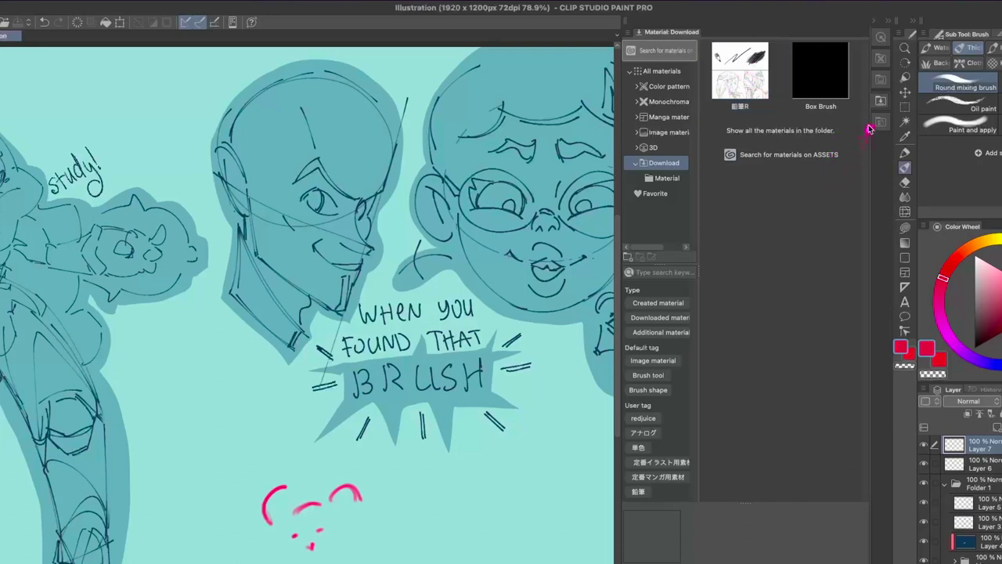
In Clip Studio Paint, add the downloaded 鉛筆R brush to the Pen tool's group containing the Mechanical pencil.
key(p)
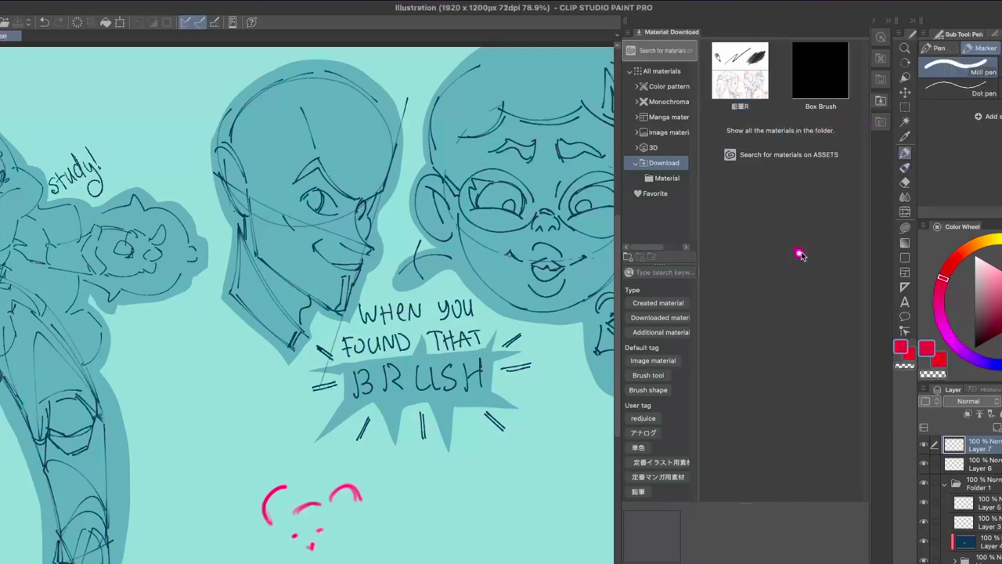
click(999, 48)
click(735, 90)
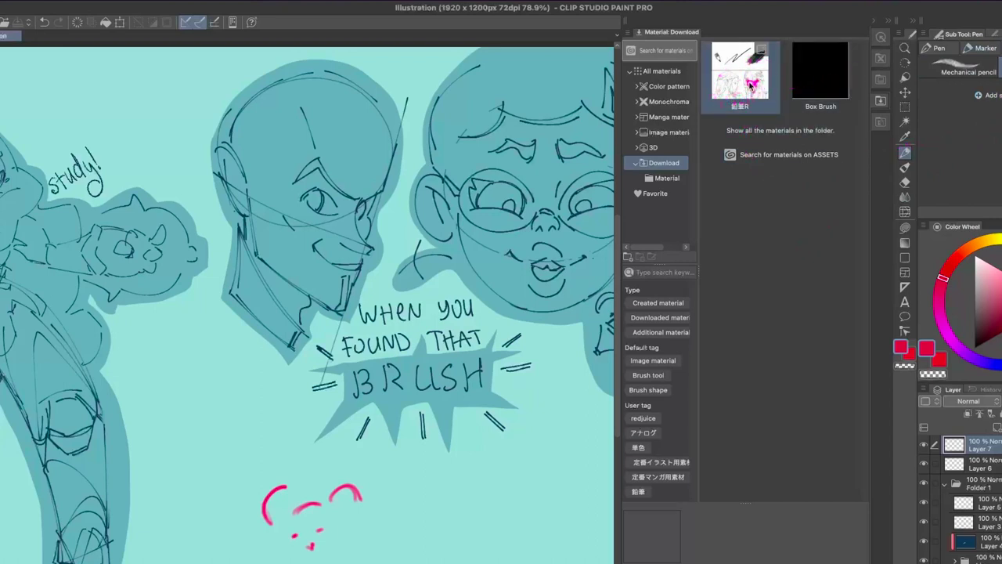
drag(727, 79, 983, 132)
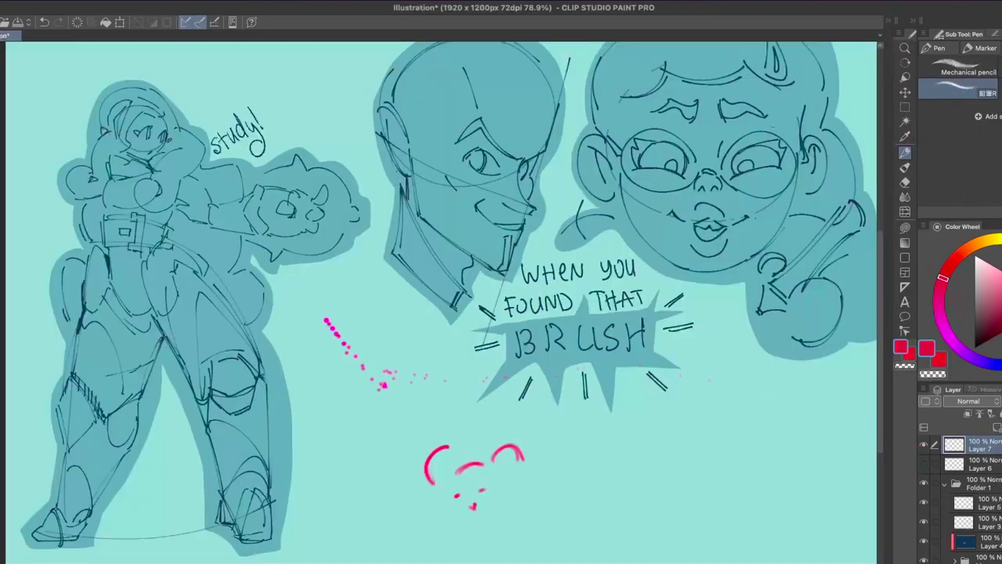
Set the colour to black and scribble a wide zigzag with the 鉛筆R brush below the BRUSH lettering.
click(975, 347)
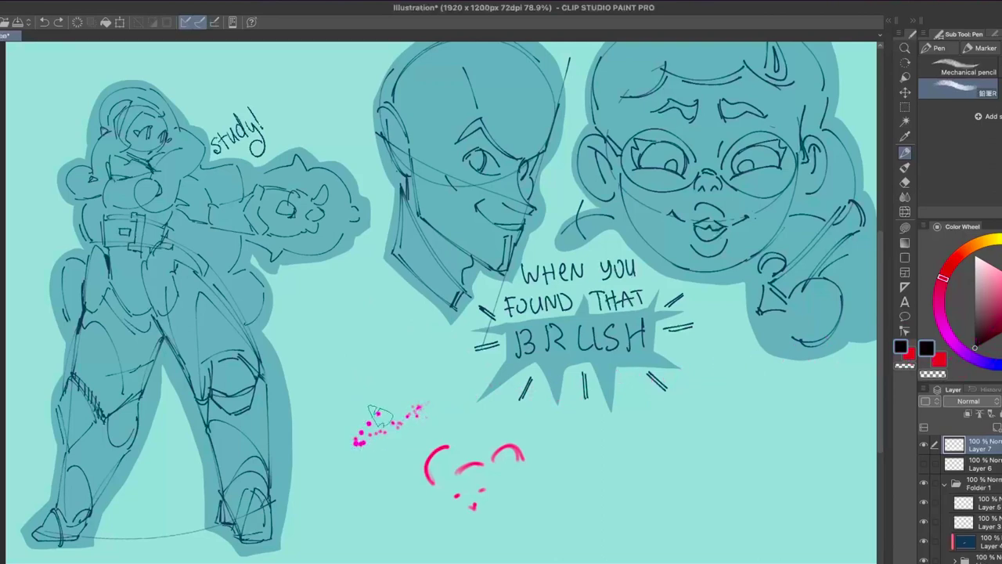
mouse_move(376, 407)
mouse_down()
mouse_move(349, 454)
mouse_move(366, 474)
mouse_move(412, 450)
mouse_move(387, 488)
mouse_move(408, 505)
mouse_move(497, 464)
mouse_move(496, 520)
mouse_move(599, 499)
mouse_move(717, 434)
mouse_move(587, 522)
mouse_move(757, 415)
mouse_move(767, 419)
mouse_move(611, 517)
mouse_move(764, 419)
mouse_move(613, 501)
mouse_move(642, 474)
mouse_up()
drag(671, 395, 567, 381)
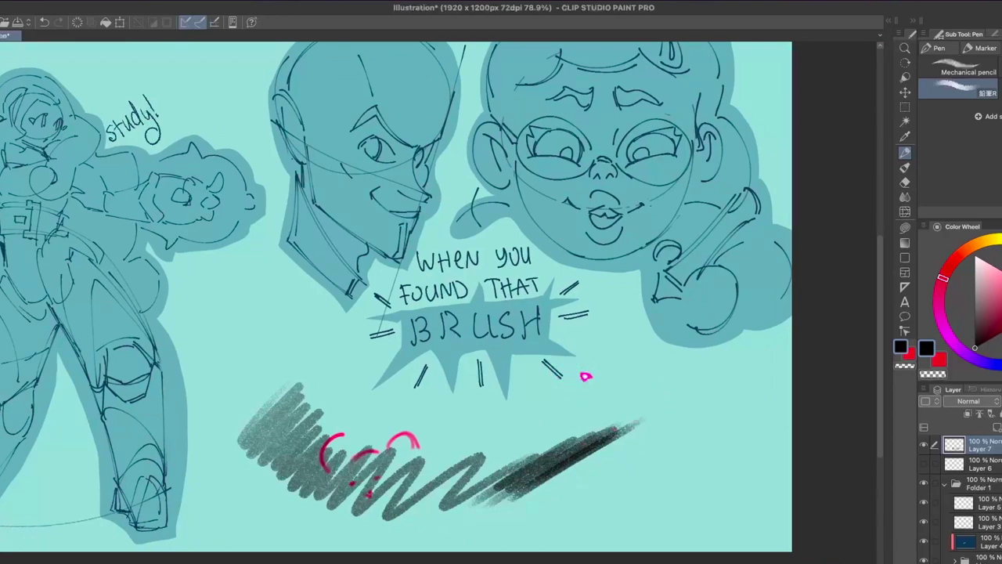
Handwrite "1 Text", "2 Blend" and "3 Render" as a list below the BRUSH lettering with the Milli pen.
drag(492, 424, 513, 433)
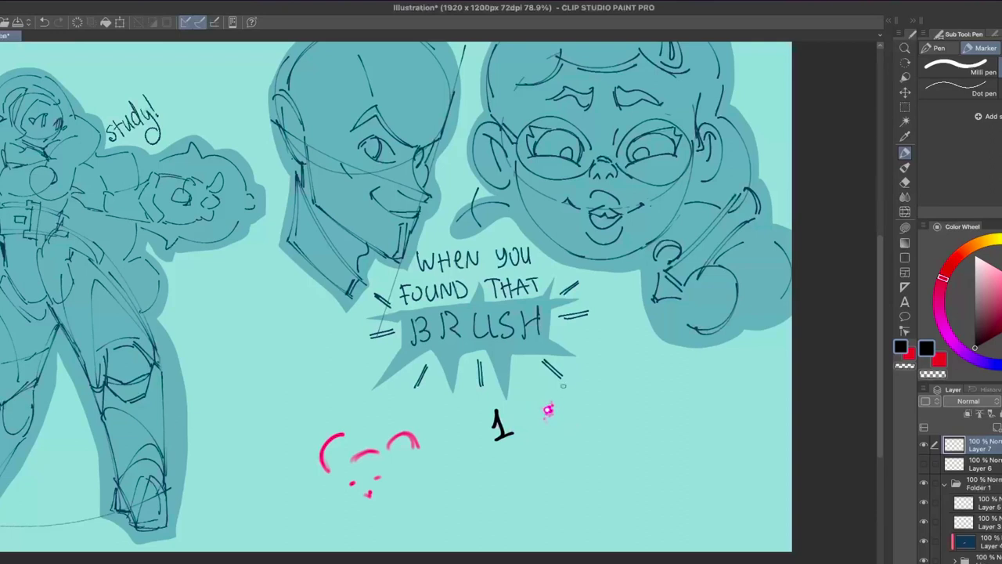
mouse_move(562, 385)
mouse_down()
mouse_move(533, 403)
mouse_move(599, 372)
mouse_up()
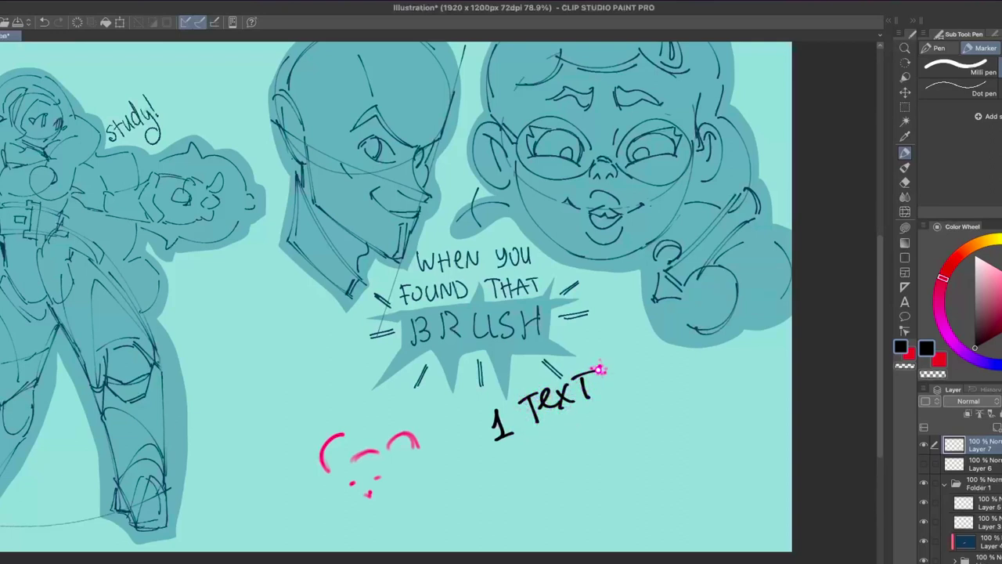
mouse_move(502, 452)
mouse_down()
mouse_move(522, 473)
mouse_move(536, 439)
mouse_move(562, 453)
mouse_move(565, 428)
mouse_move(575, 447)
mouse_move(590, 417)
mouse_move(618, 428)
mouse_move(628, 394)
mouse_move(649, 403)
mouse_up()
mouse_move(518, 492)
mouse_down()
mouse_move(529, 493)
mouse_move(525, 517)
mouse_up()
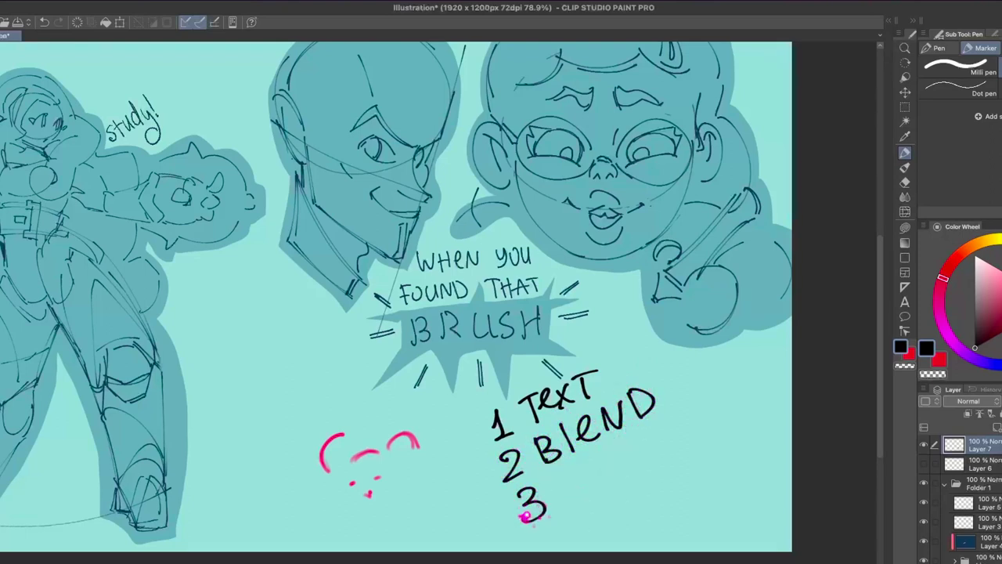
drag(609, 447, 581, 439)
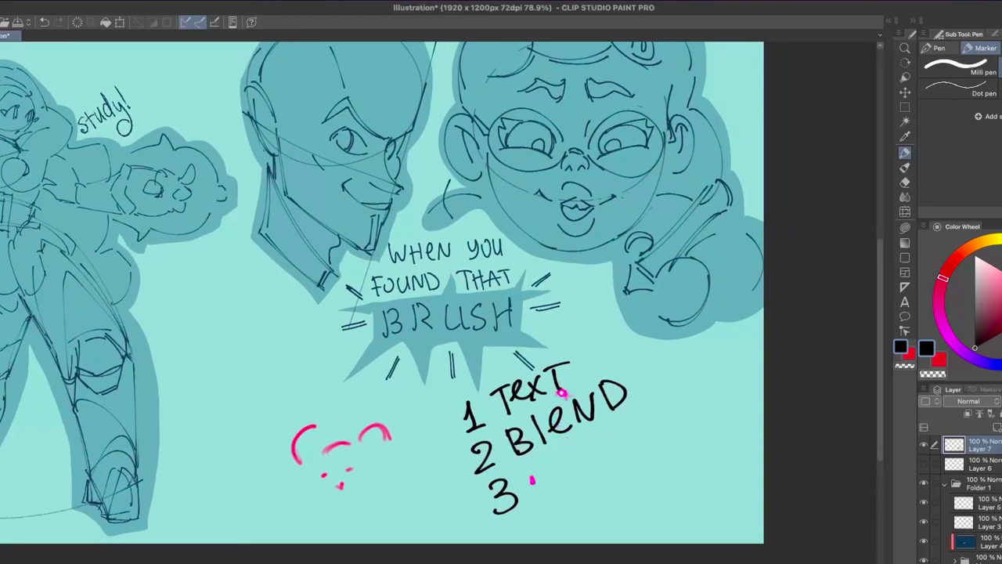
mouse_move(532, 468)
mouse_down()
mouse_move(537, 494)
mouse_move(536, 471)
mouse_move(579, 462)
mouse_move(621, 420)
mouse_move(609, 453)
mouse_move(638, 416)
mouse_move(673, 411)
mouse_up()
Try the Round mixing brush beside the handwritten list and undo the test strokes.
key(b)
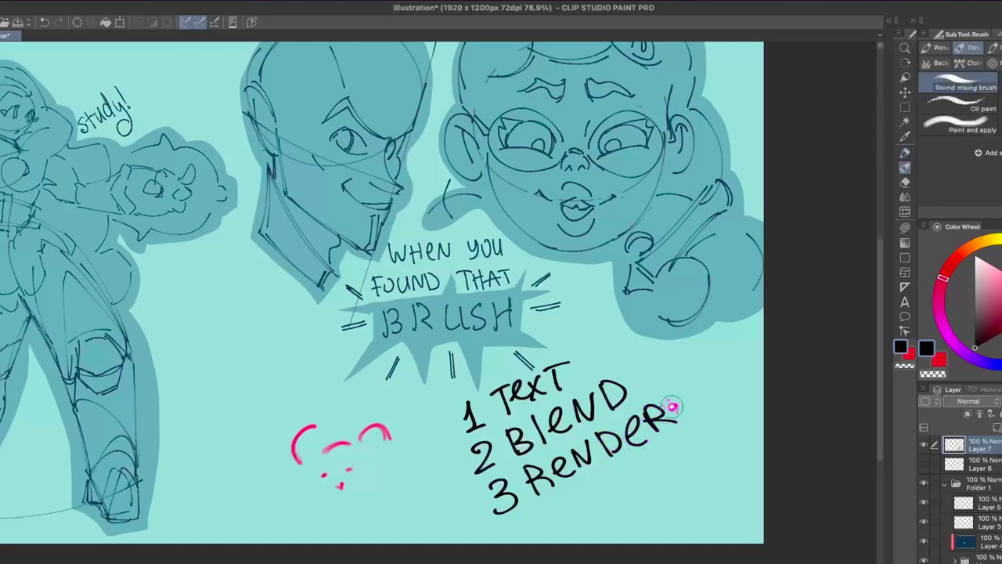
click(965, 49)
click(971, 87)
mouse_move(663, 332)
mouse_down()
mouse_move(705, 362)
mouse_move(680, 384)
mouse_up()
click(999, 301)
mouse_move(748, 368)
mouse_down()
mouse_move(668, 383)
mouse_move(730, 333)
mouse_up()
key(super+z)
key(ctrl+z)
key(ctrl+z)
key(ctrl+z)
key(ctrl+z)
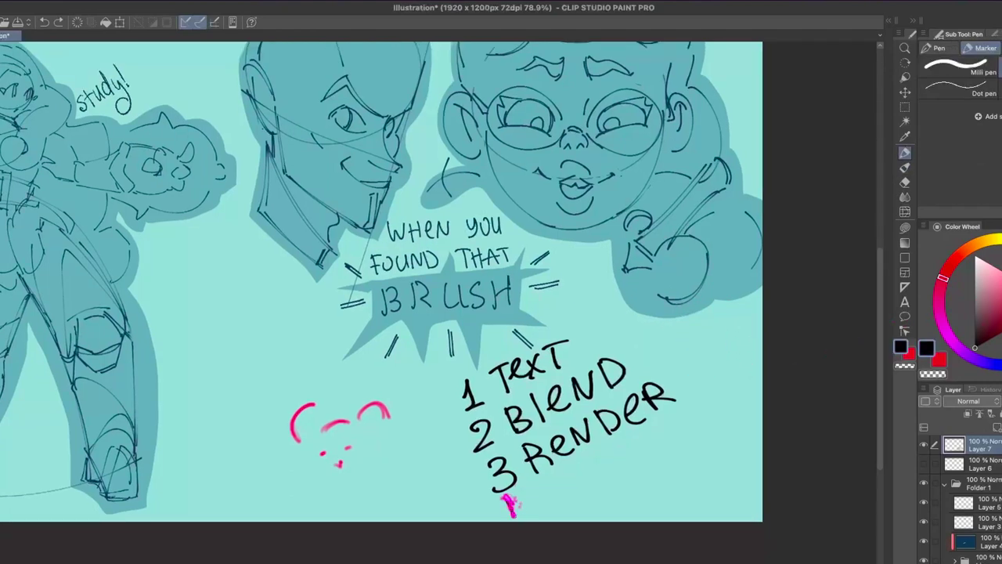
Add "4 Ink" and "5 Air" to the handwritten list with the Milli pen.
mouse_move(508, 500)
mouse_down()
mouse_move(536, 503)
mouse_move(542, 518)
mouse_up()
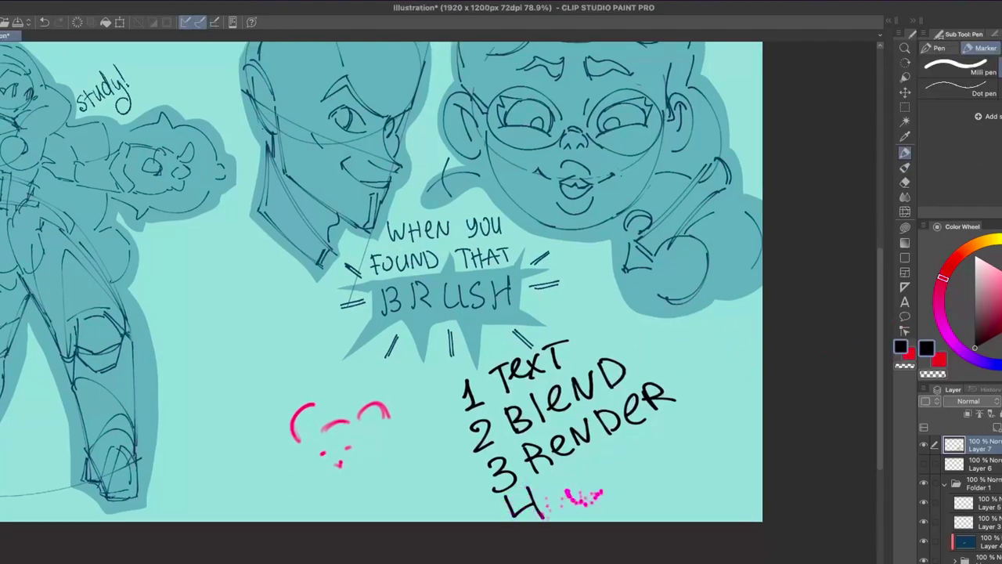
mouse_move(570, 469)
mouse_down()
mouse_move(582, 497)
mouse_move(623, 450)
mouse_move(629, 471)
mouse_move(654, 461)
mouse_up()
mouse_move(629, 506)
mouse_down()
mouse_move(650, 504)
mouse_move(647, 493)
mouse_up()
mouse_move(658, 490)
mouse_down()
mouse_move(660, 504)
mouse_move(689, 469)
mouse_up()
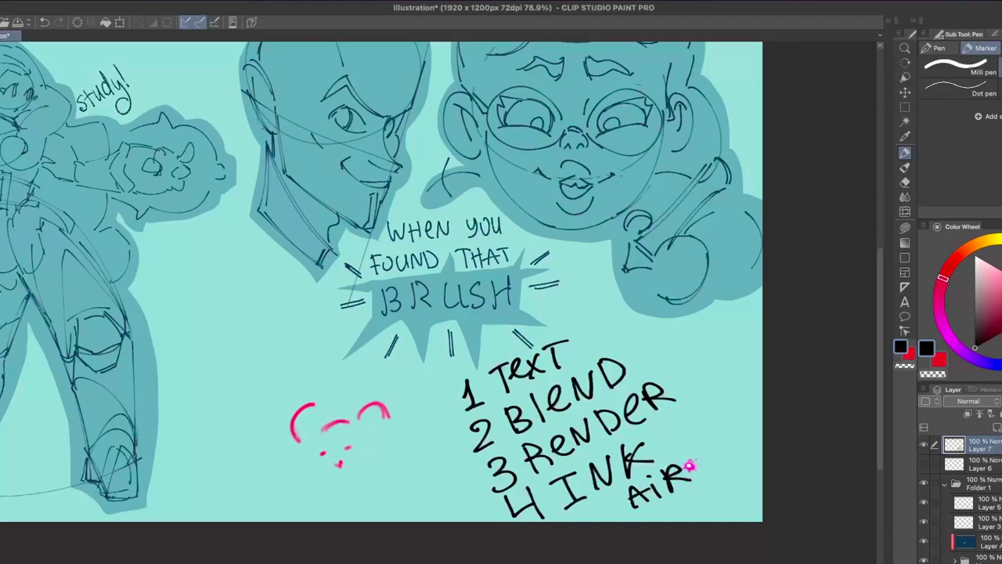
mouse_move(603, 503)
mouse_down()
mouse_move(596, 517)
mouse_move(613, 495)
mouse_up()
Draw a large circle around the five-item list and two short parallel lines at the circle's lower left.
mouse_move(699, 421)
mouse_down()
mouse_move(708, 464)
mouse_move(589, 290)
mouse_move(714, 429)
mouse_up()
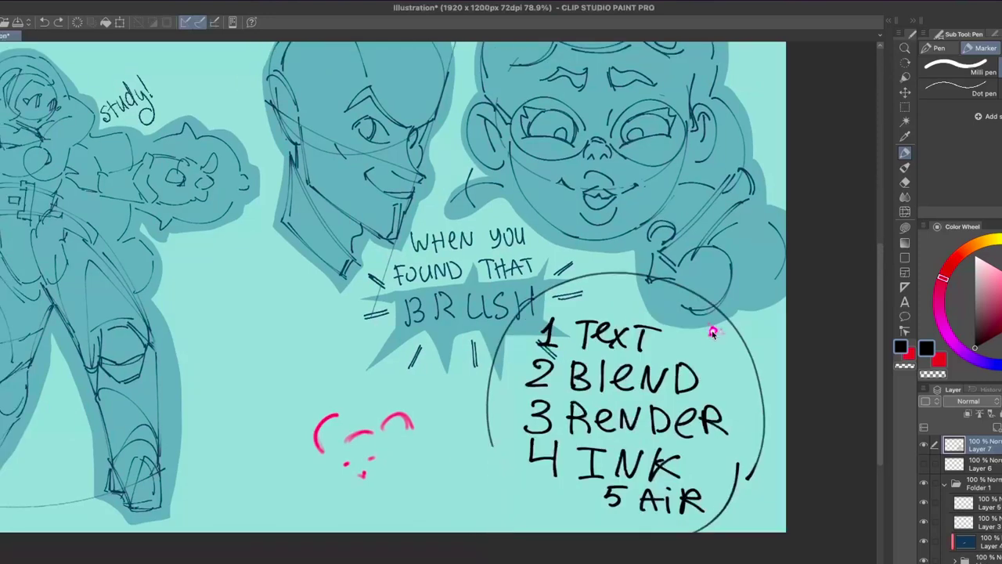
mouse_move(491, 451)
mouse_down()
mouse_move(482, 512)
mouse_move(496, 453)
mouse_up()
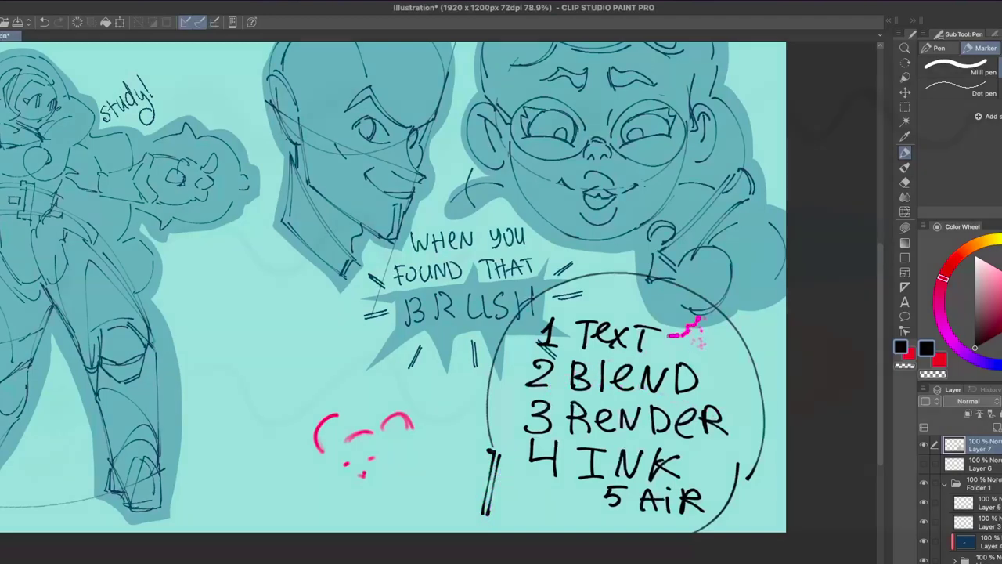
mouse_move(677, 322)
mouse_down()
mouse_move(671, 353)
mouse_move(712, 393)
mouse_up()
Enlarge the Round mixing brush and paint overlapping red and blue patches between the standing figure and the list.
click(906, 196)
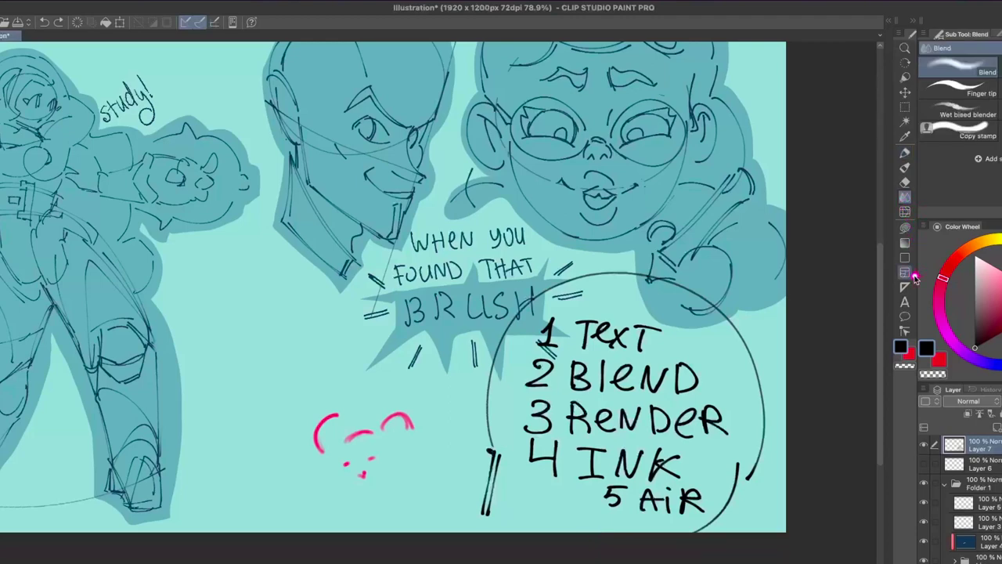
key(b)
drag(600, 352, 619, 357)
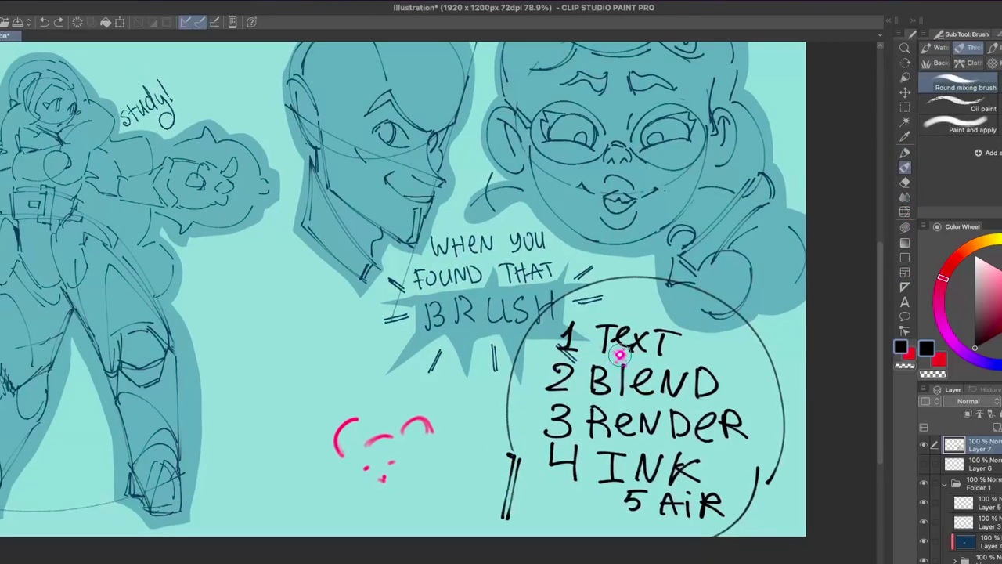
key(bracketright)
key(bracketright)
key(bracketright)
key(bracketright)
key(bracketright)
key(bracketright)
key(bracketright)
key(bracketright)
key(bracketright)
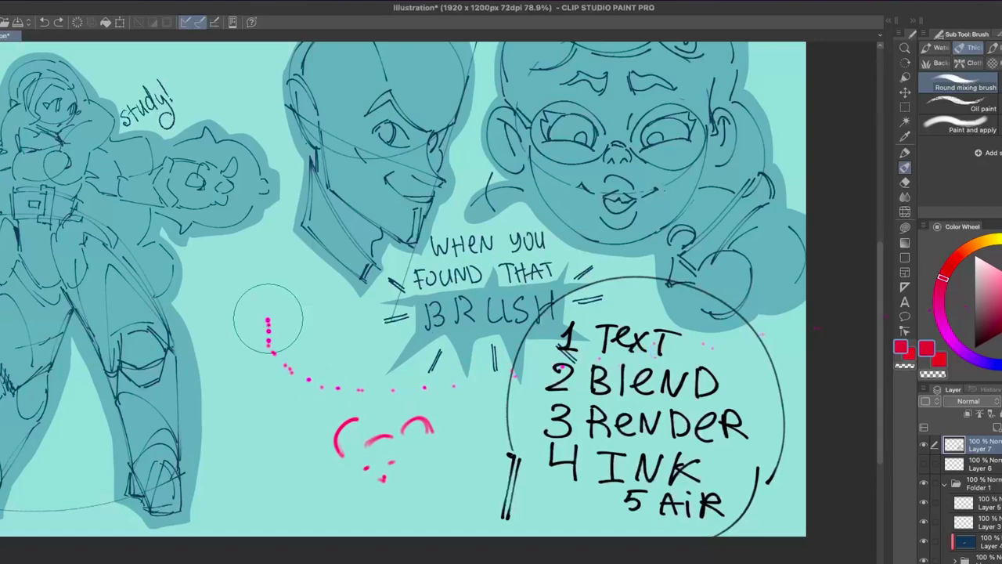
mouse_move(258, 282)
mouse_down()
mouse_move(235, 350)
mouse_move(247, 372)
mouse_move(307, 341)
mouse_move(323, 415)
mouse_move(282, 370)
mouse_up()
click(1000, 360)
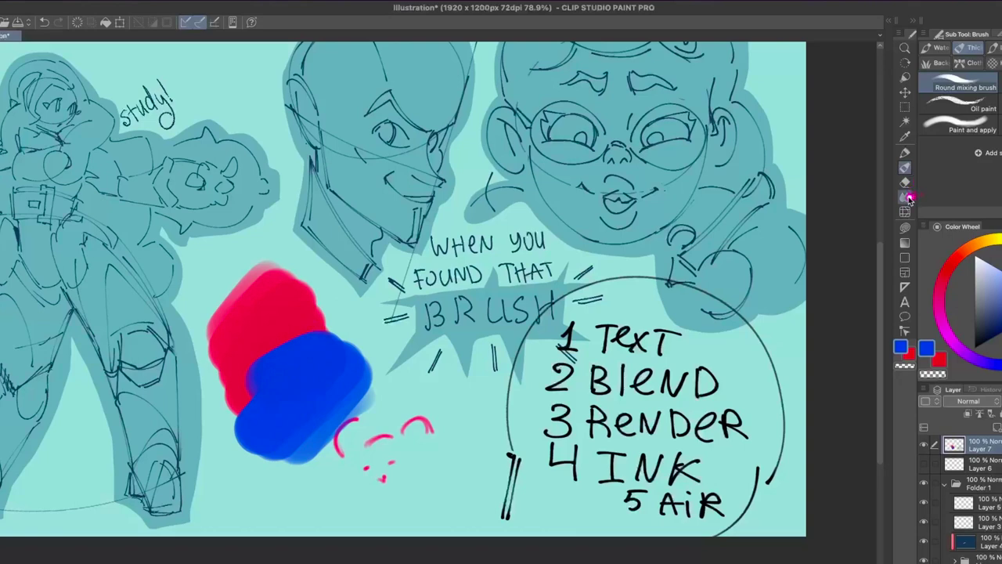
Blend the boundary between the red and blue patches with the Blend tool and soften their edges.
click(907, 198)
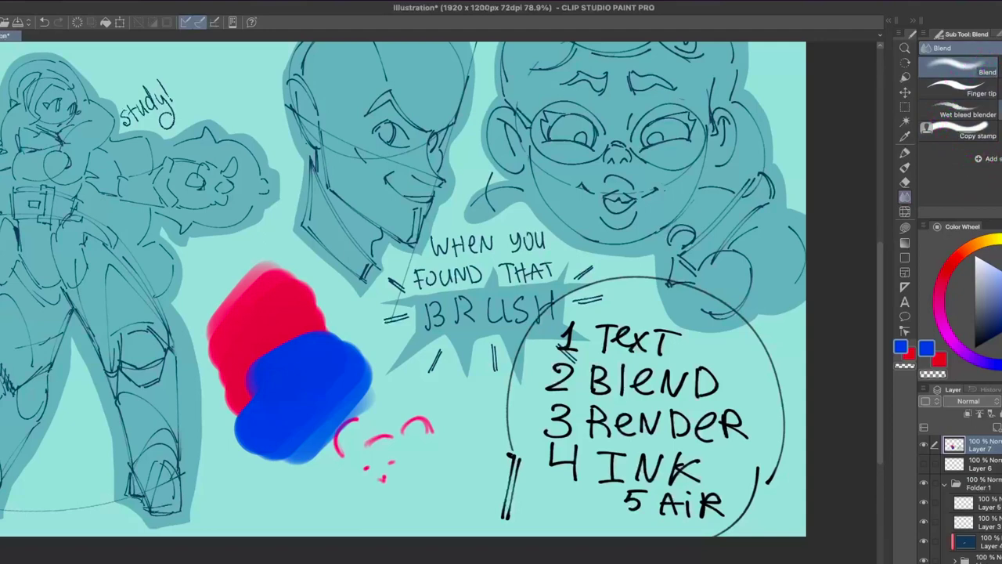
mouse_move(266, 375)
mouse_down()
mouse_move(282, 346)
mouse_move(249, 392)
mouse_move(322, 329)
mouse_move(230, 417)
mouse_move(333, 301)
mouse_move(250, 405)
mouse_move(265, 402)
mouse_move(332, 322)
mouse_move(251, 388)
mouse_move(322, 321)
mouse_up()
drag(337, 459, 353, 419)
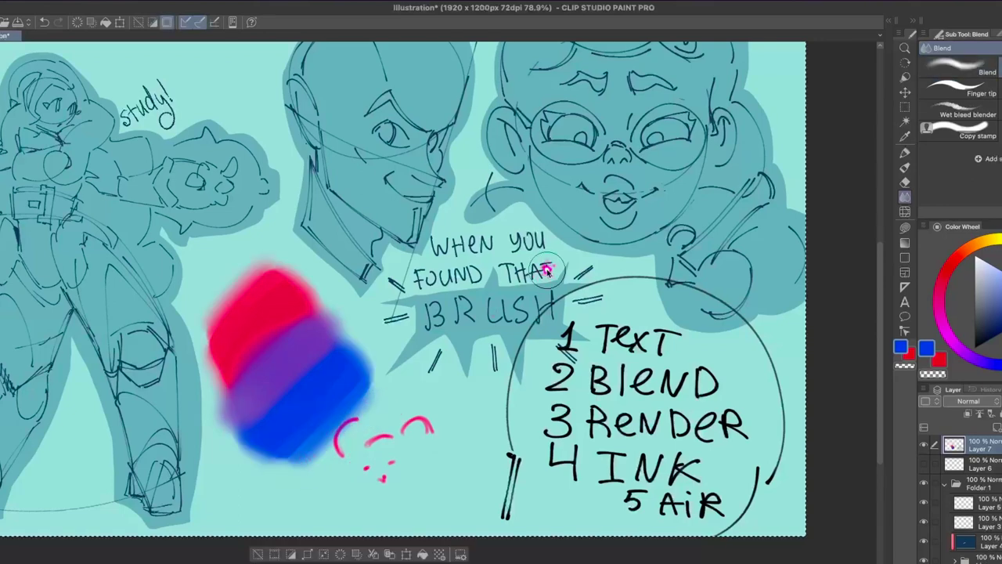
Clear everything drawn on Layer 7 and delete Layer 7 and Layer 6.
key(Delete)
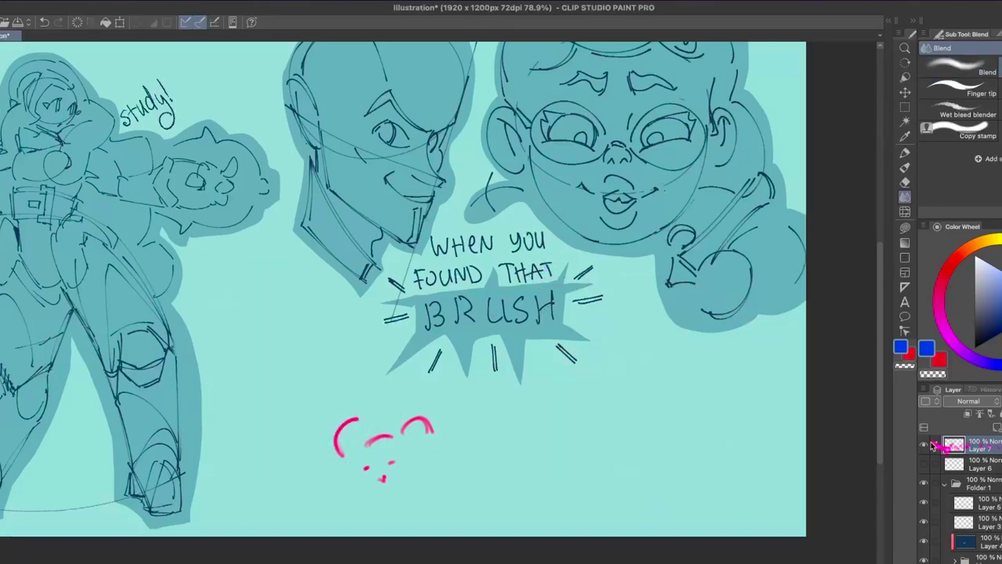
key(Delete)
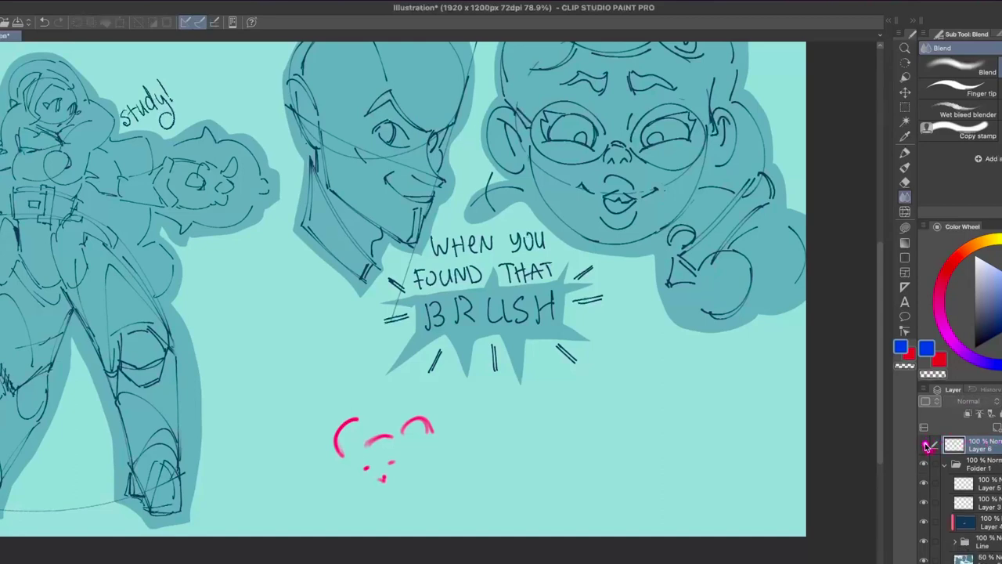
key(Delete)
Switch to the Milli pen, create a new raster layer and move it above Folder 1.
drag(651, 366, 675, 397)
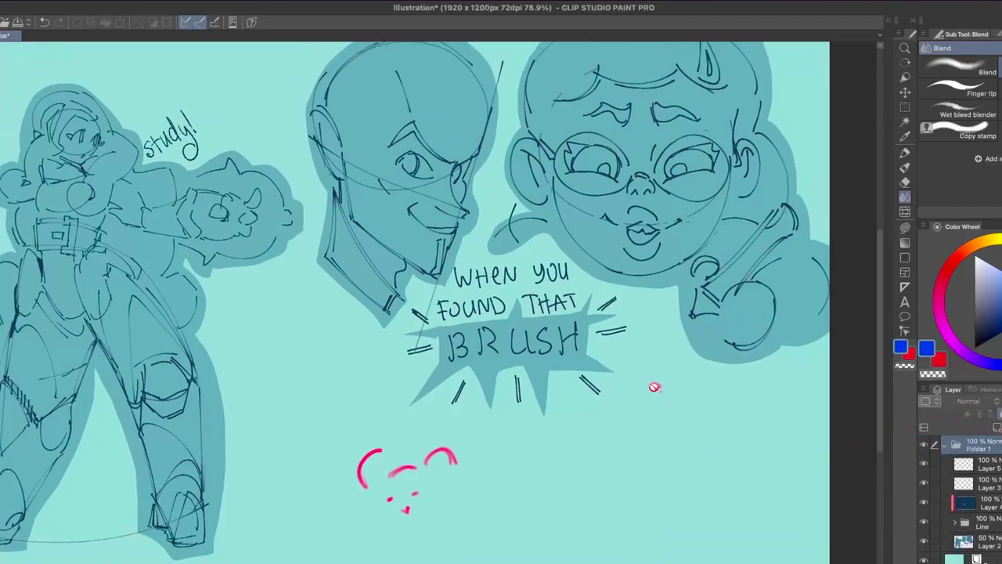
scroll(655, 389, up, 2)
scroll(655, 389, left, 2)
key(p)
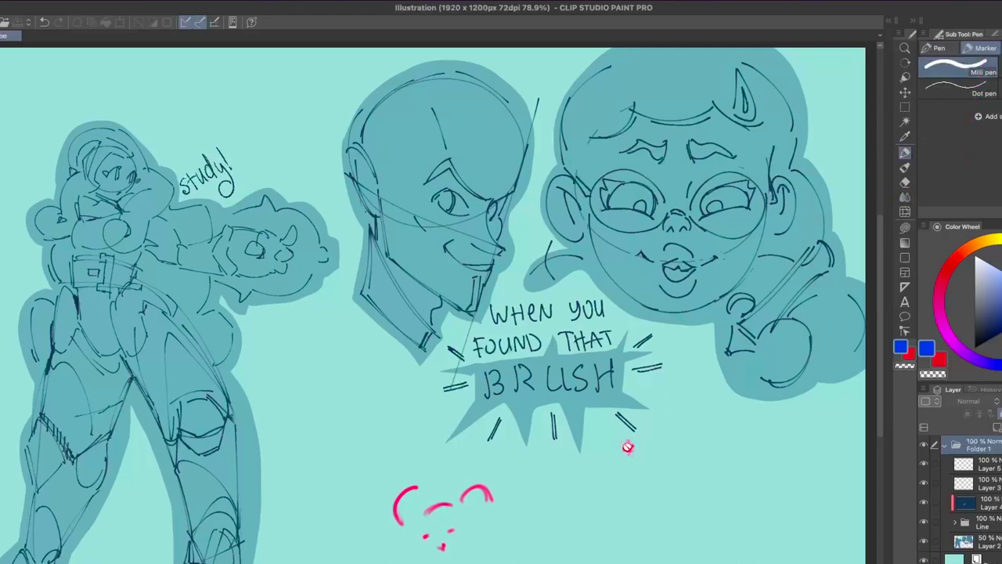
key(ctrl+shift+n)
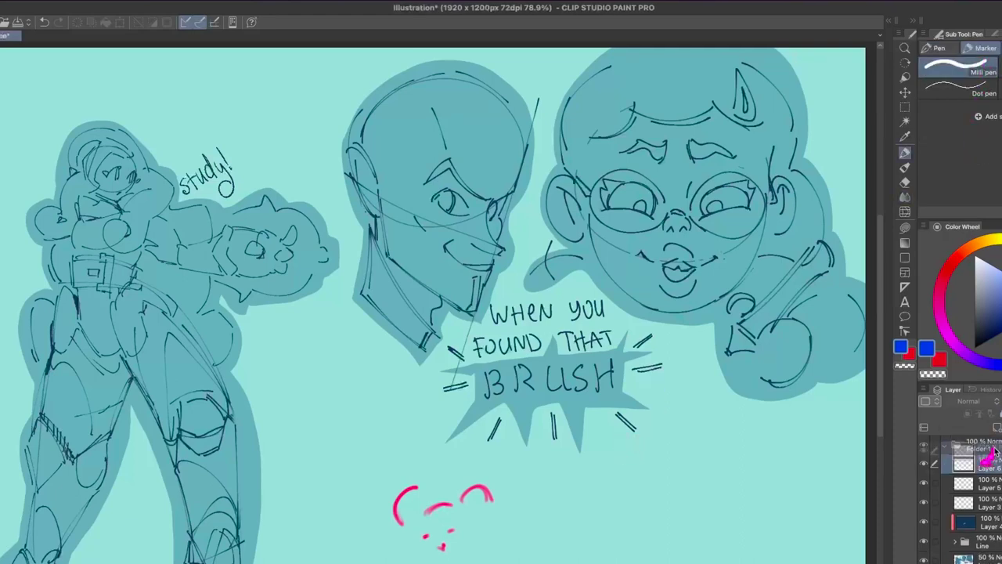
drag(983, 466, 996, 433)
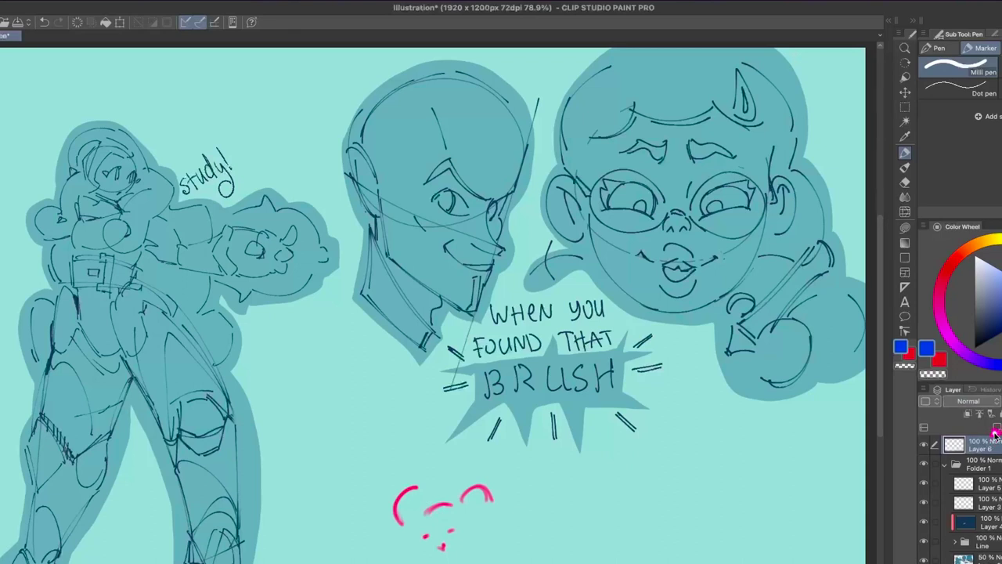